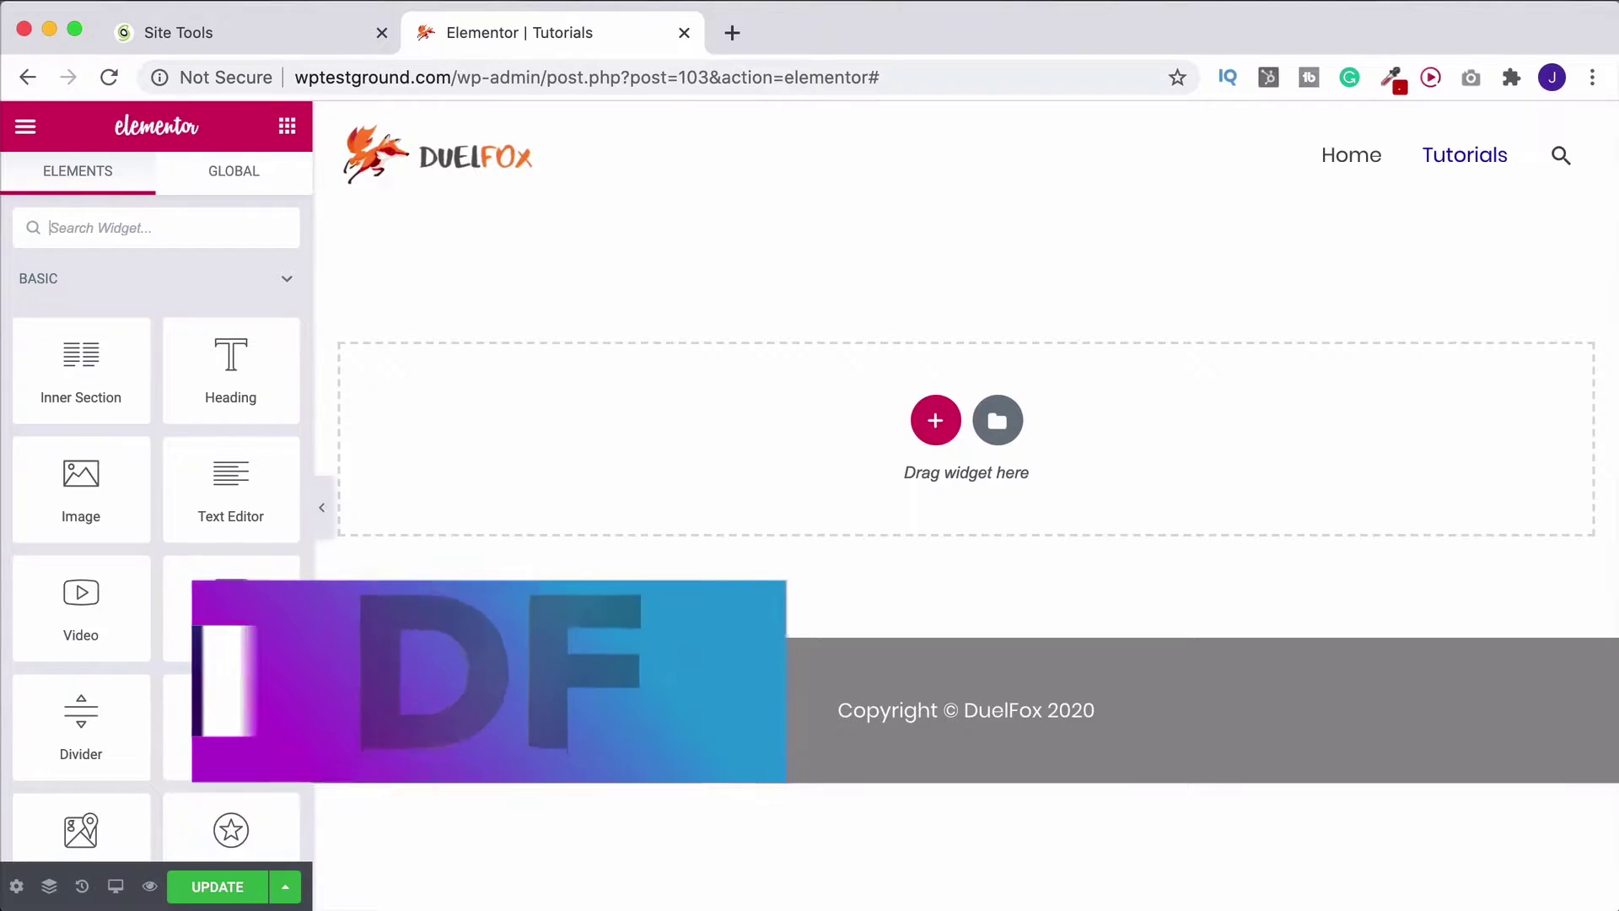
# Step: Add a Button widget to the page's empty content area
pyautogui.scroll(-1, 220, 621)
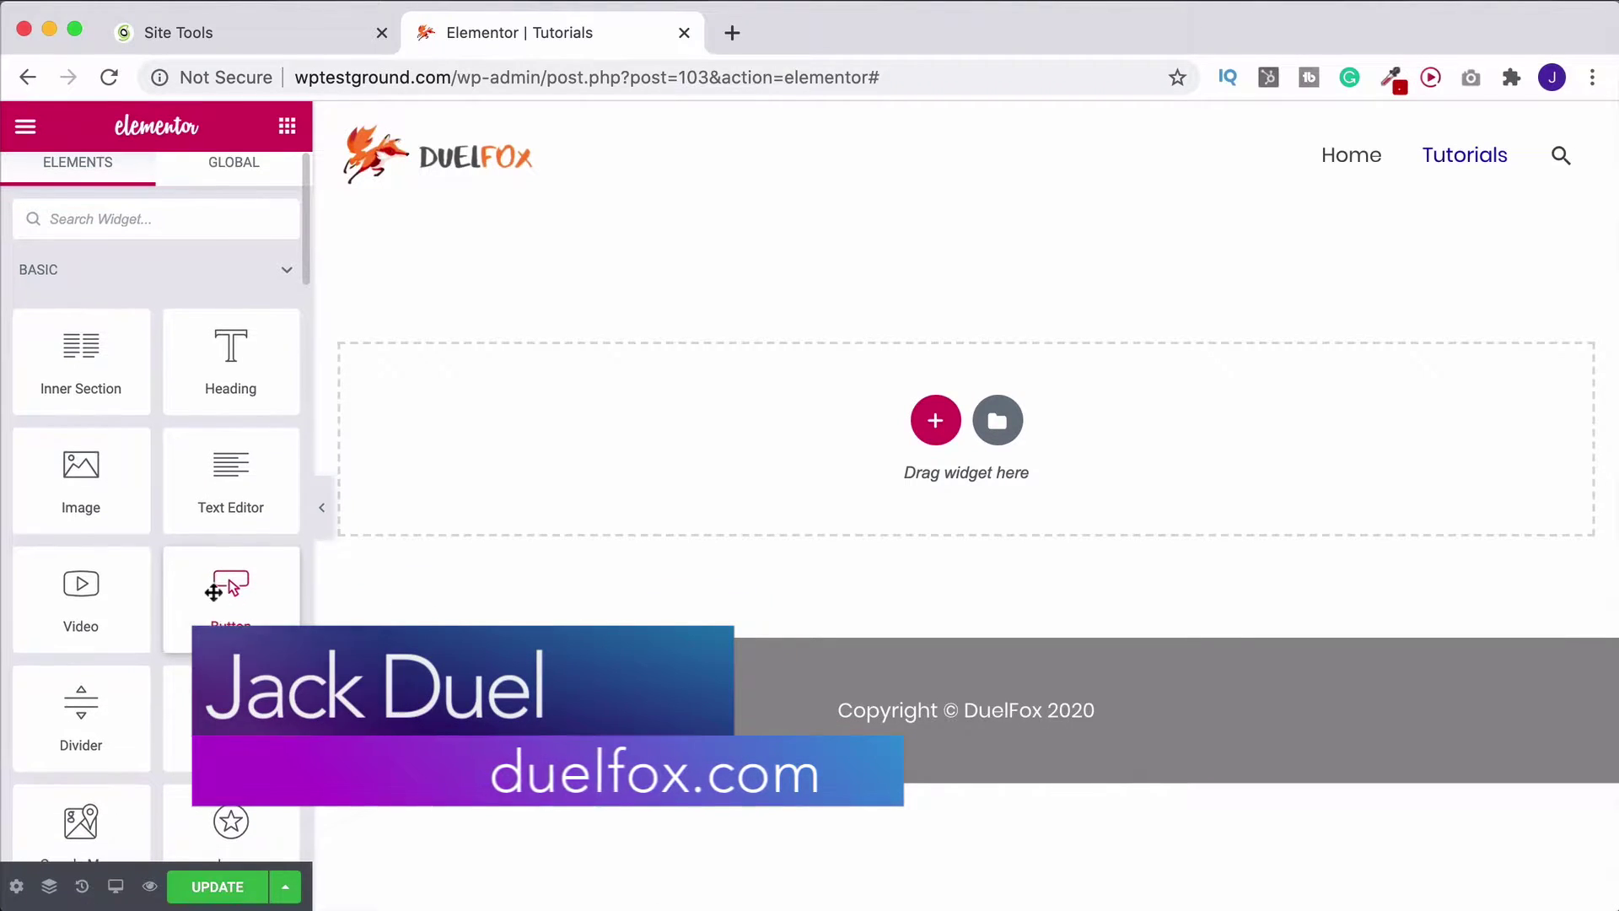
pyautogui.moveTo(211, 580); pyautogui.dragTo(485, 444)
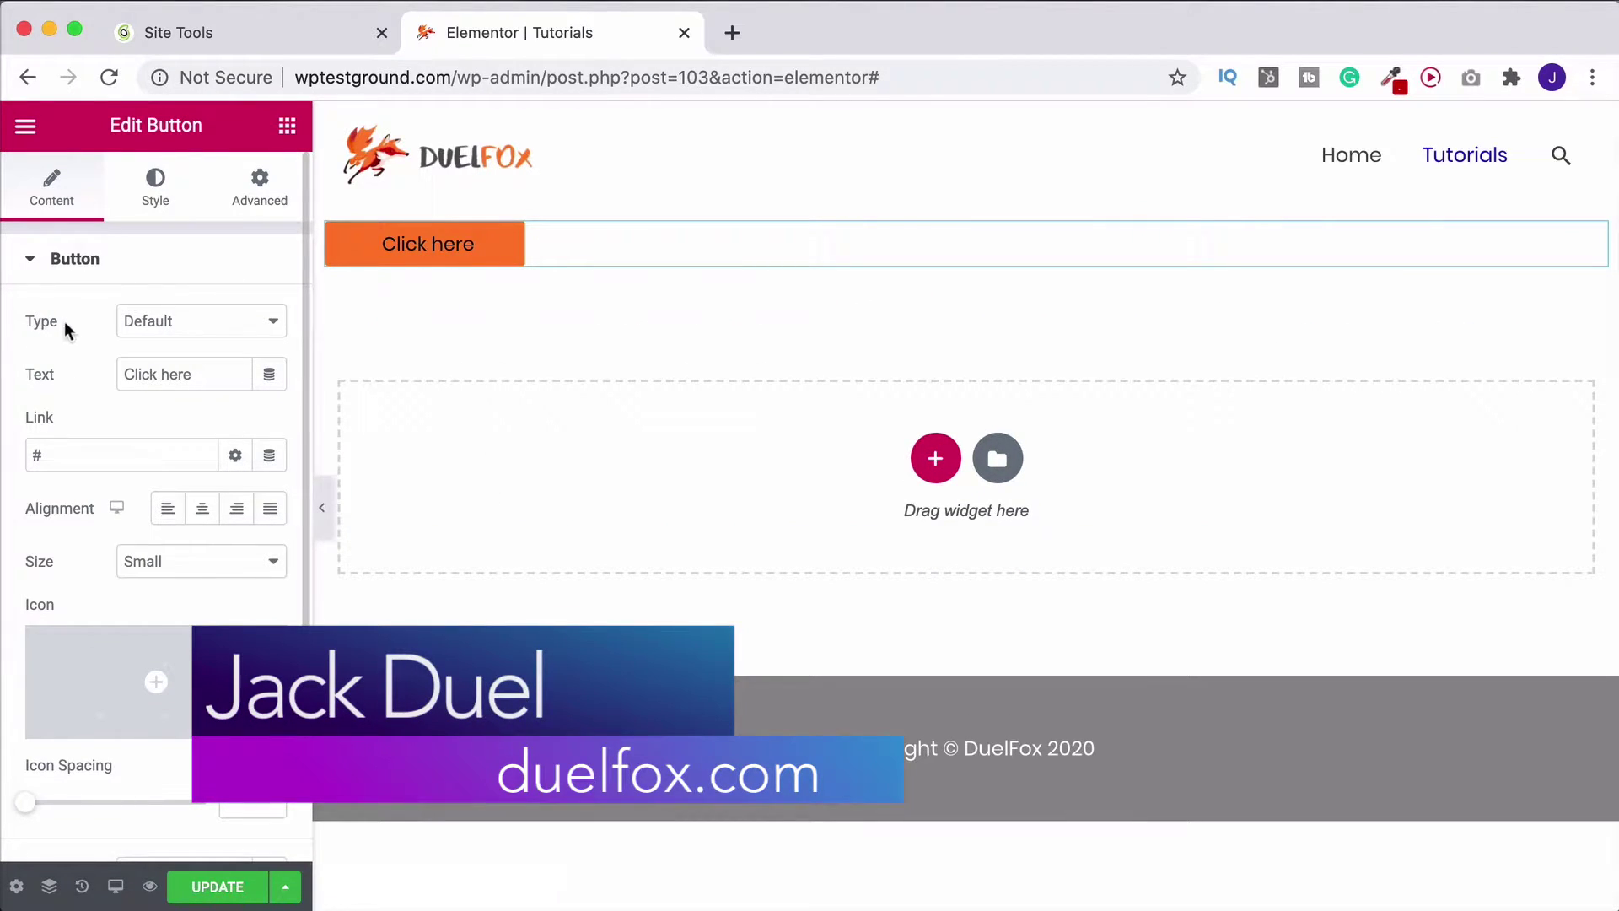
# Step: Try the Warning and Danger types on the button and return it to Default
pyautogui.click(173, 321)
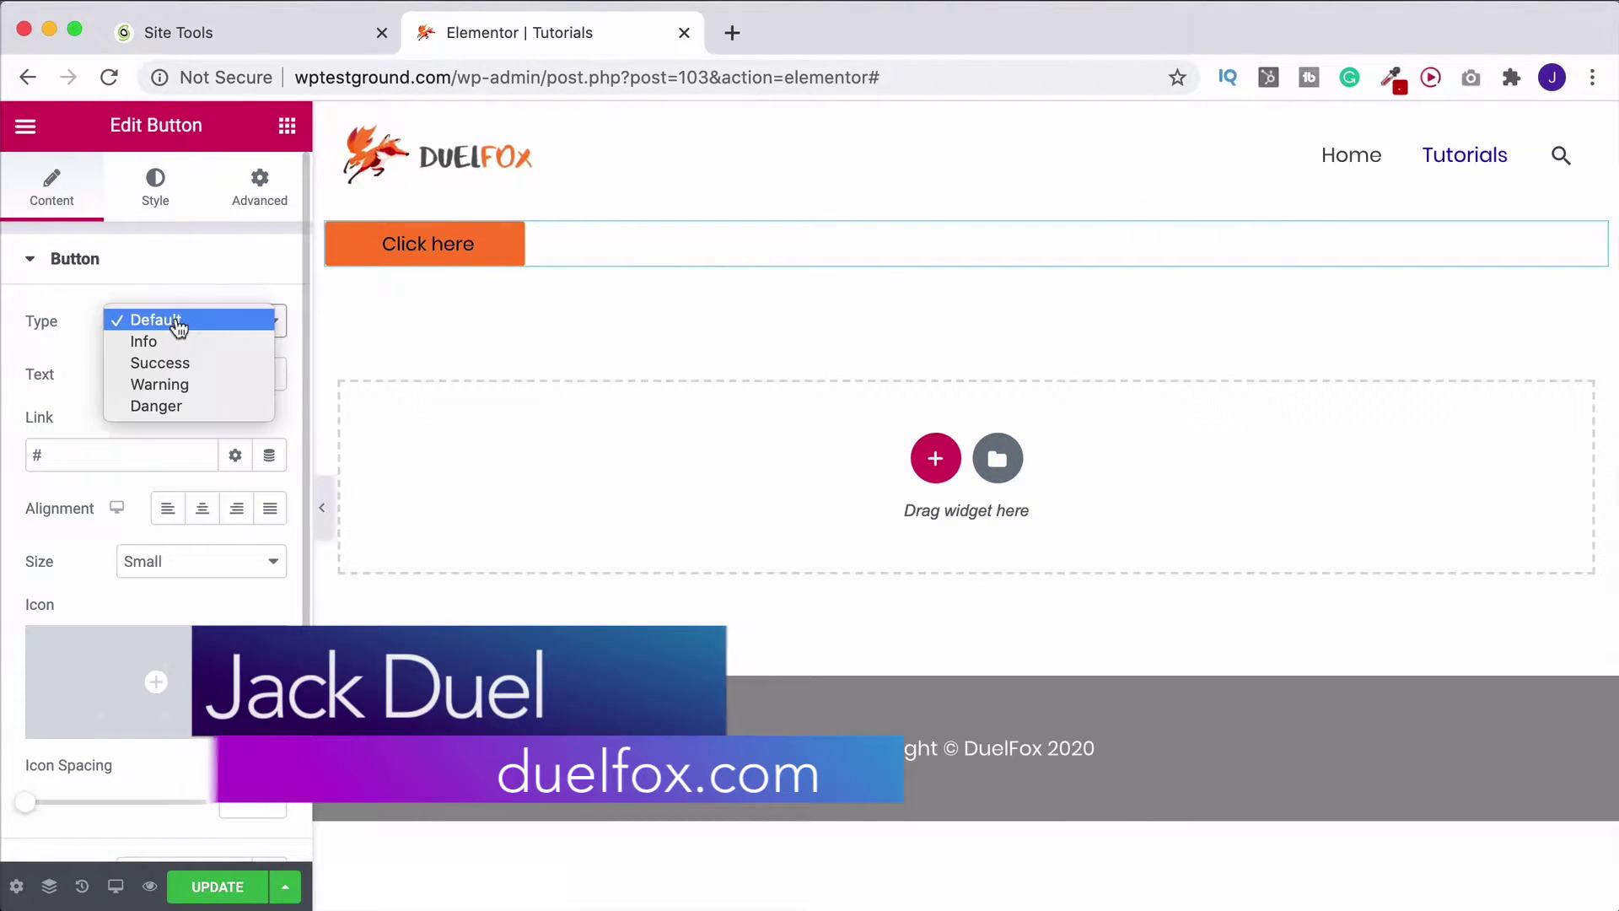
pyautogui.click(165, 385)
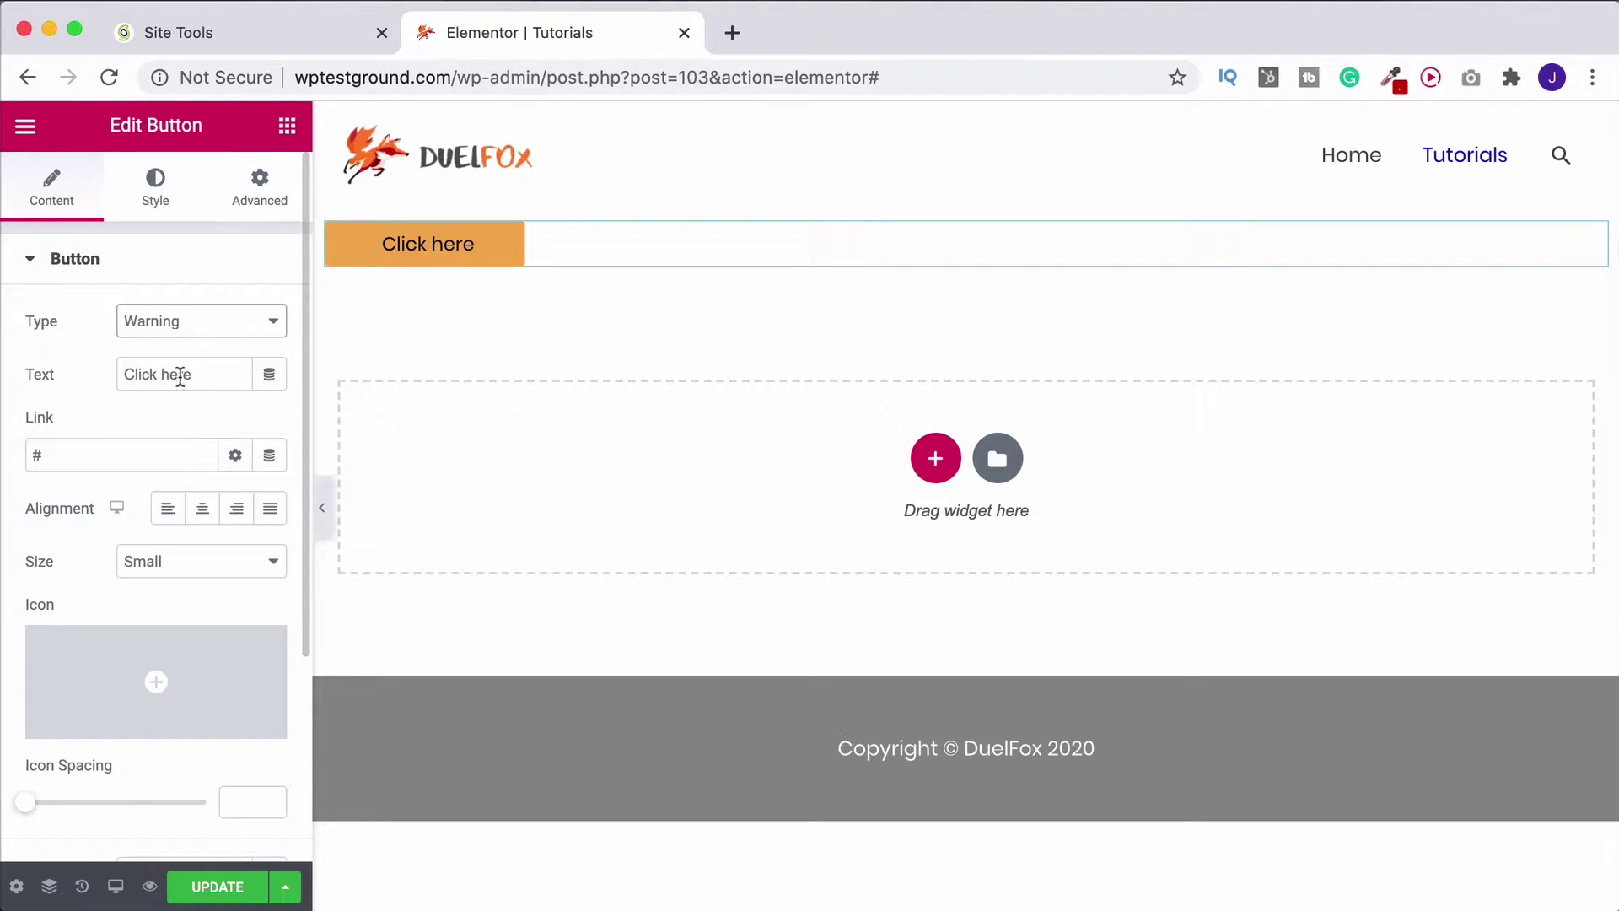
pyautogui.click(193, 324)
pyautogui.press('Return')
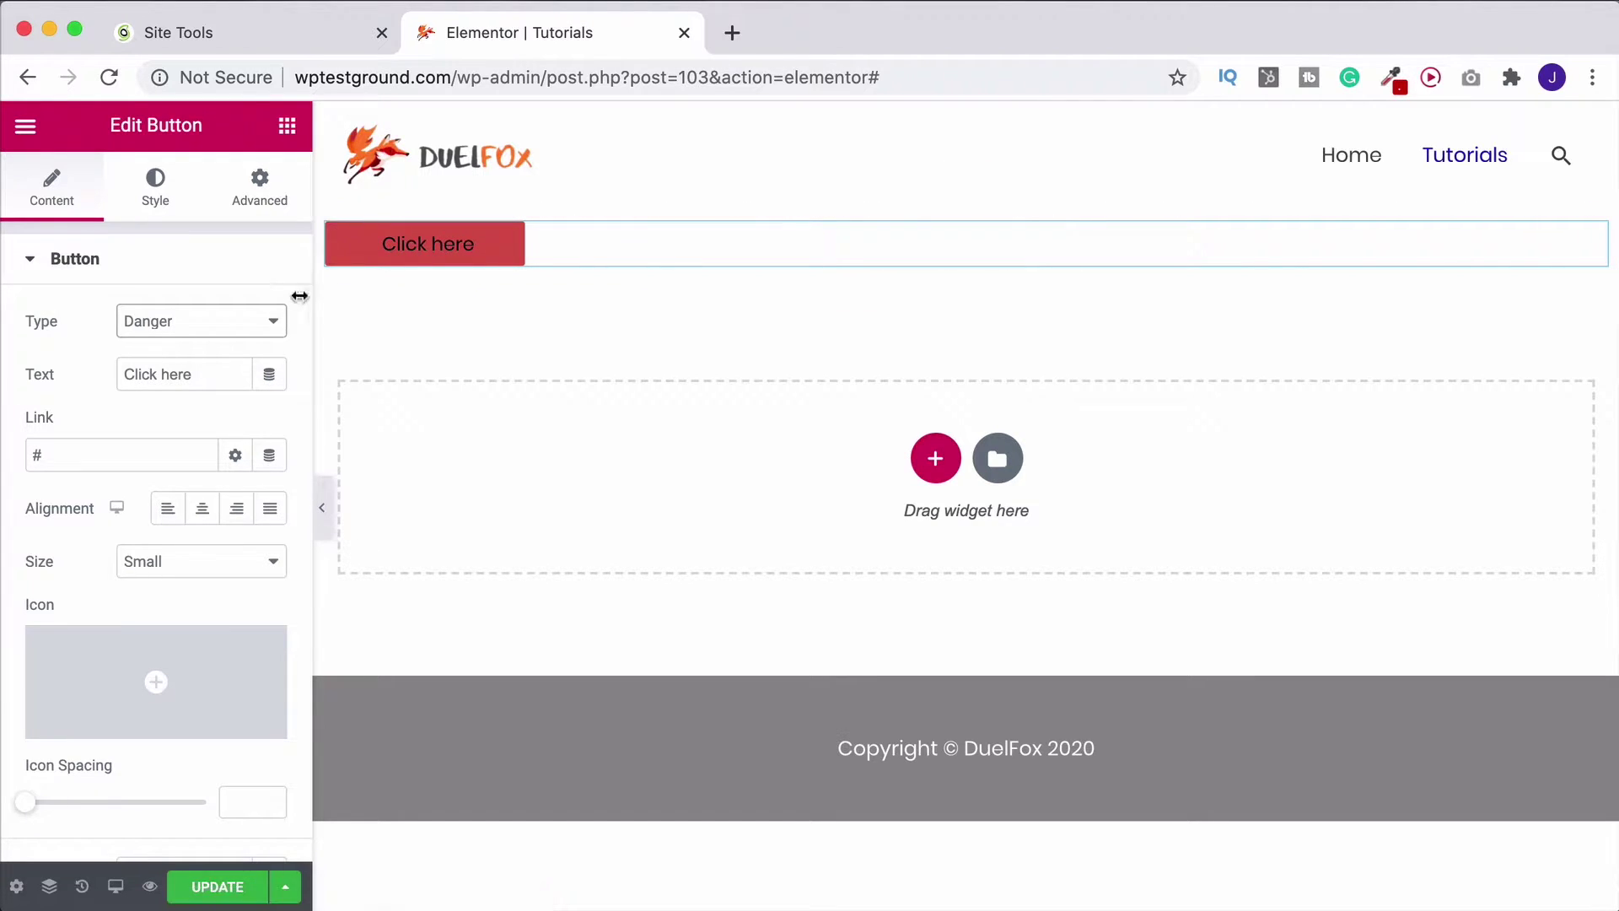
pyautogui.click(239, 326)
pyautogui.click(204, 236)
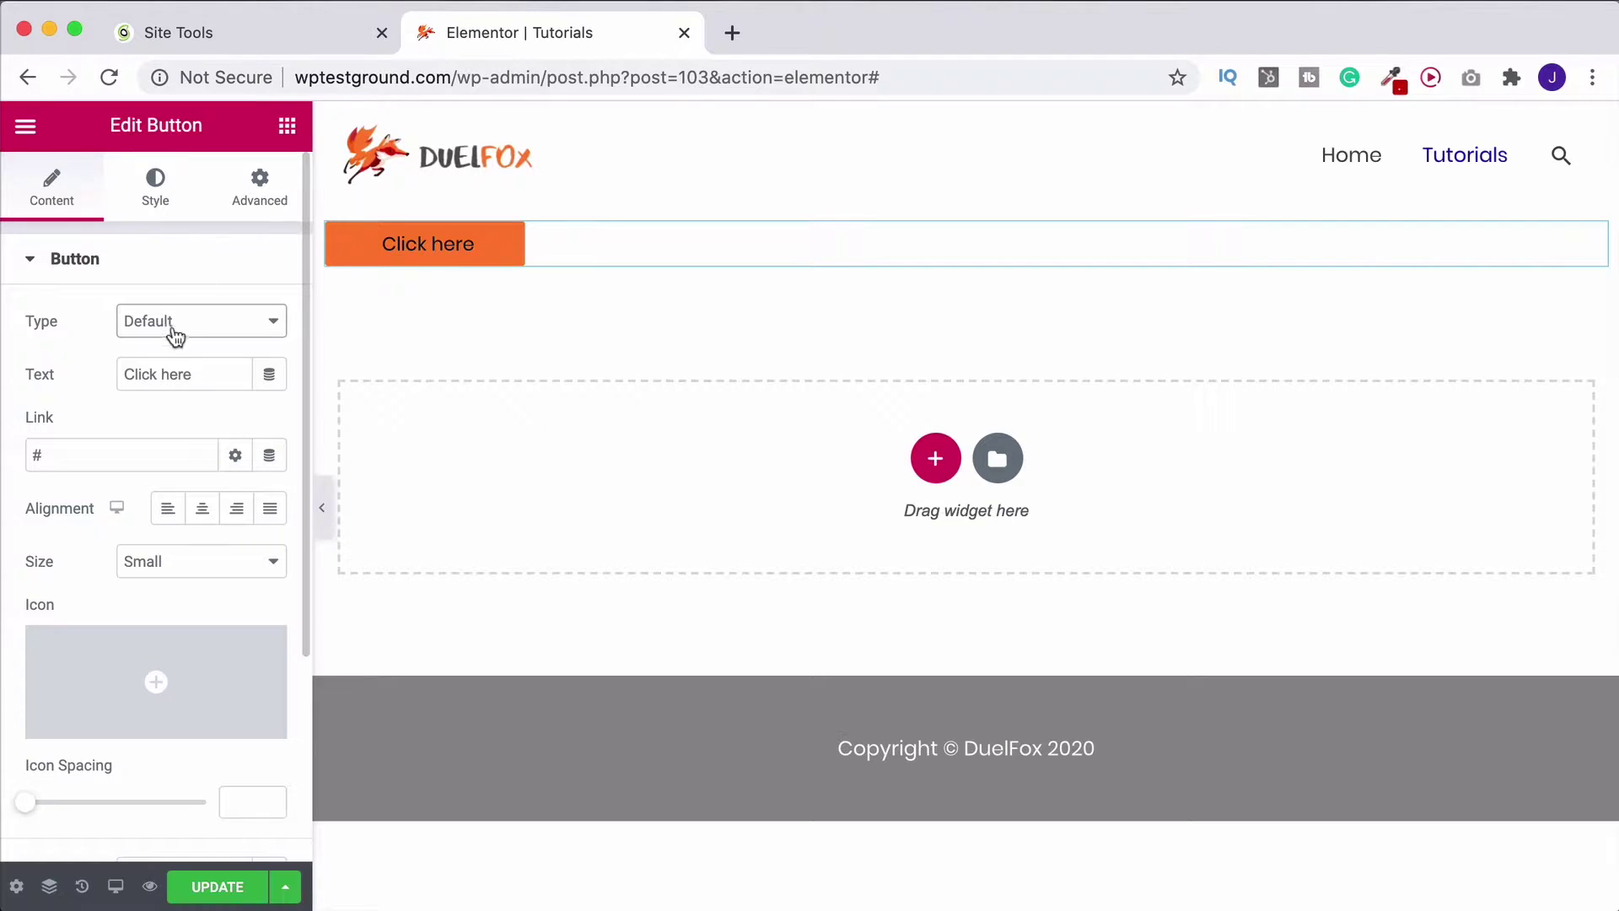
# Step: Change the button's text to "Click Me"
pyautogui.scroll(-3, 142, 439)
pyautogui.scroll(3, 144, 444)
pyautogui.tripleClick(214, 373)
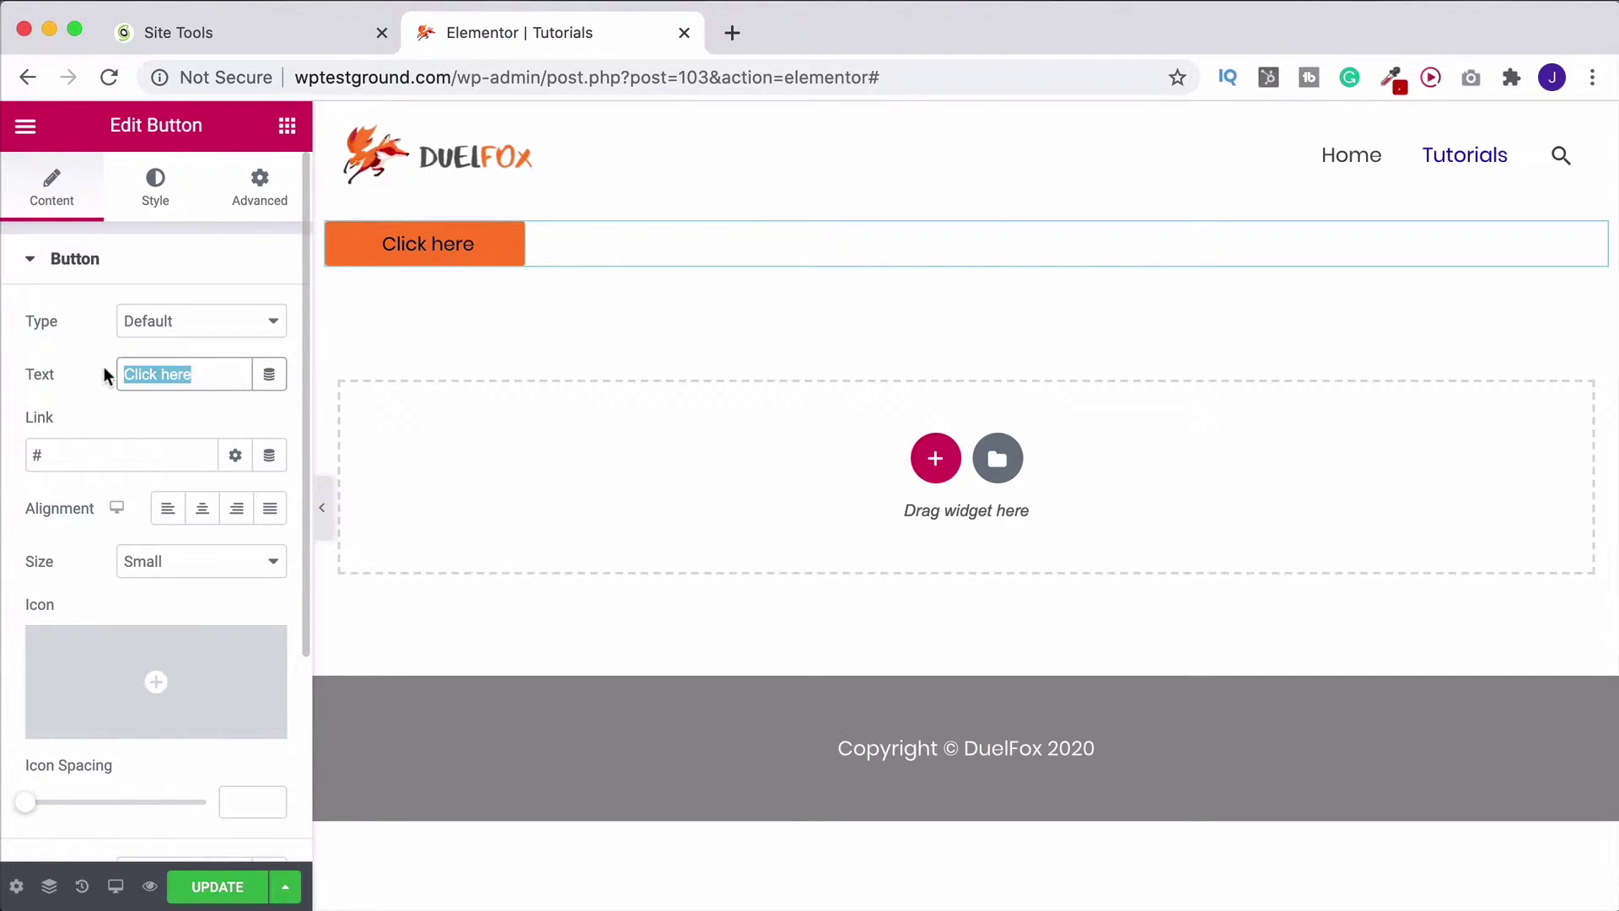
pyautogui.write('Cli')
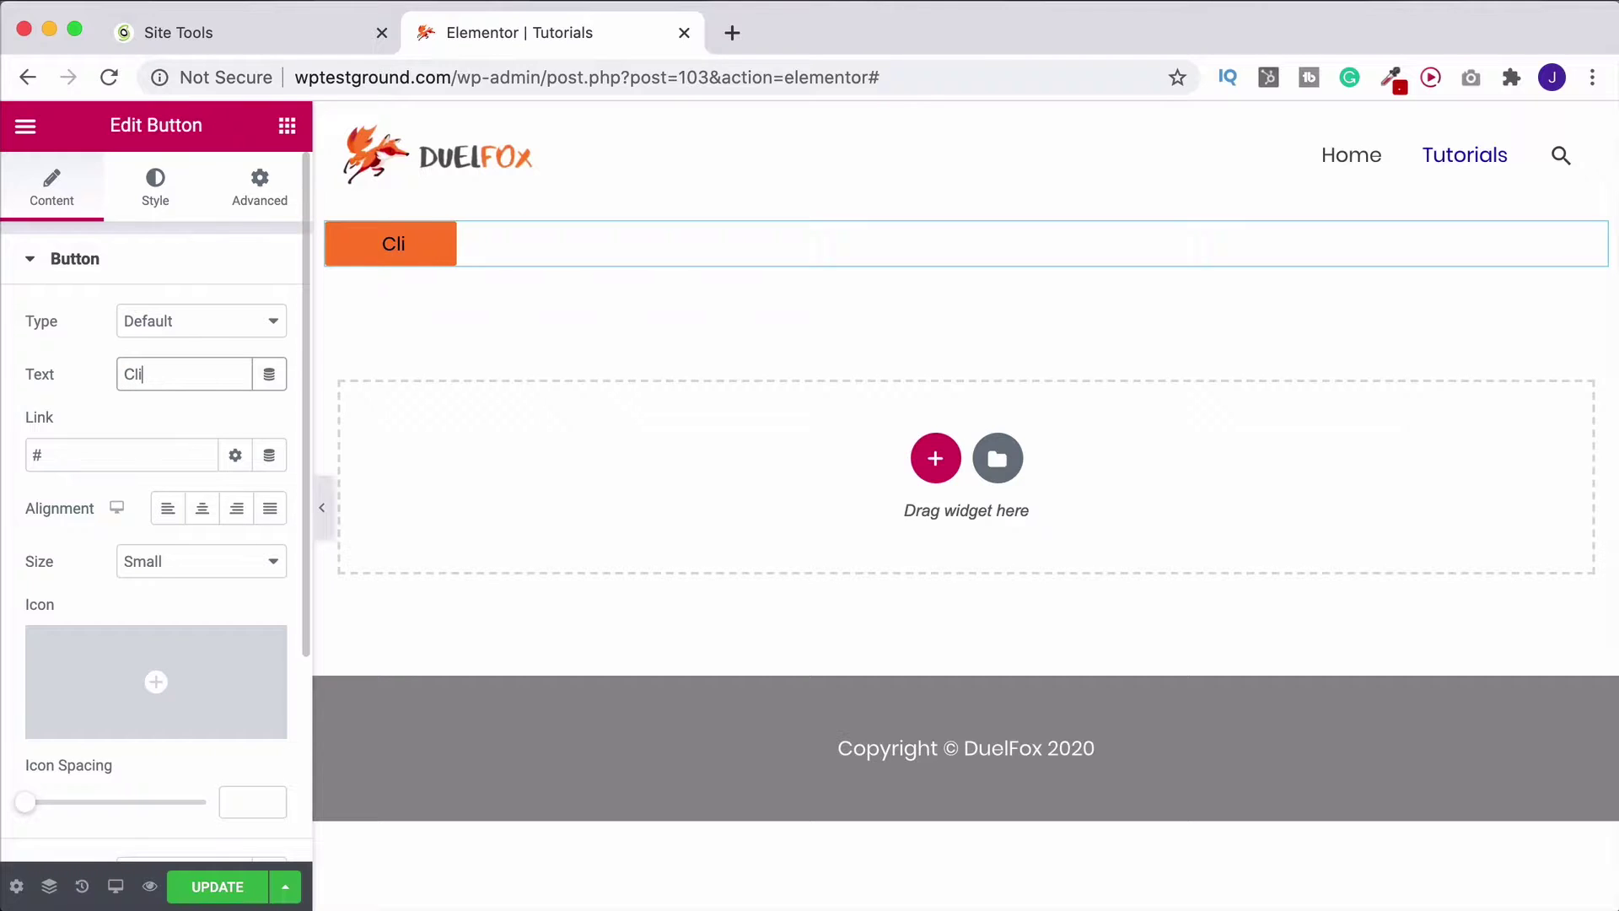
pyautogui.write('ck Me')
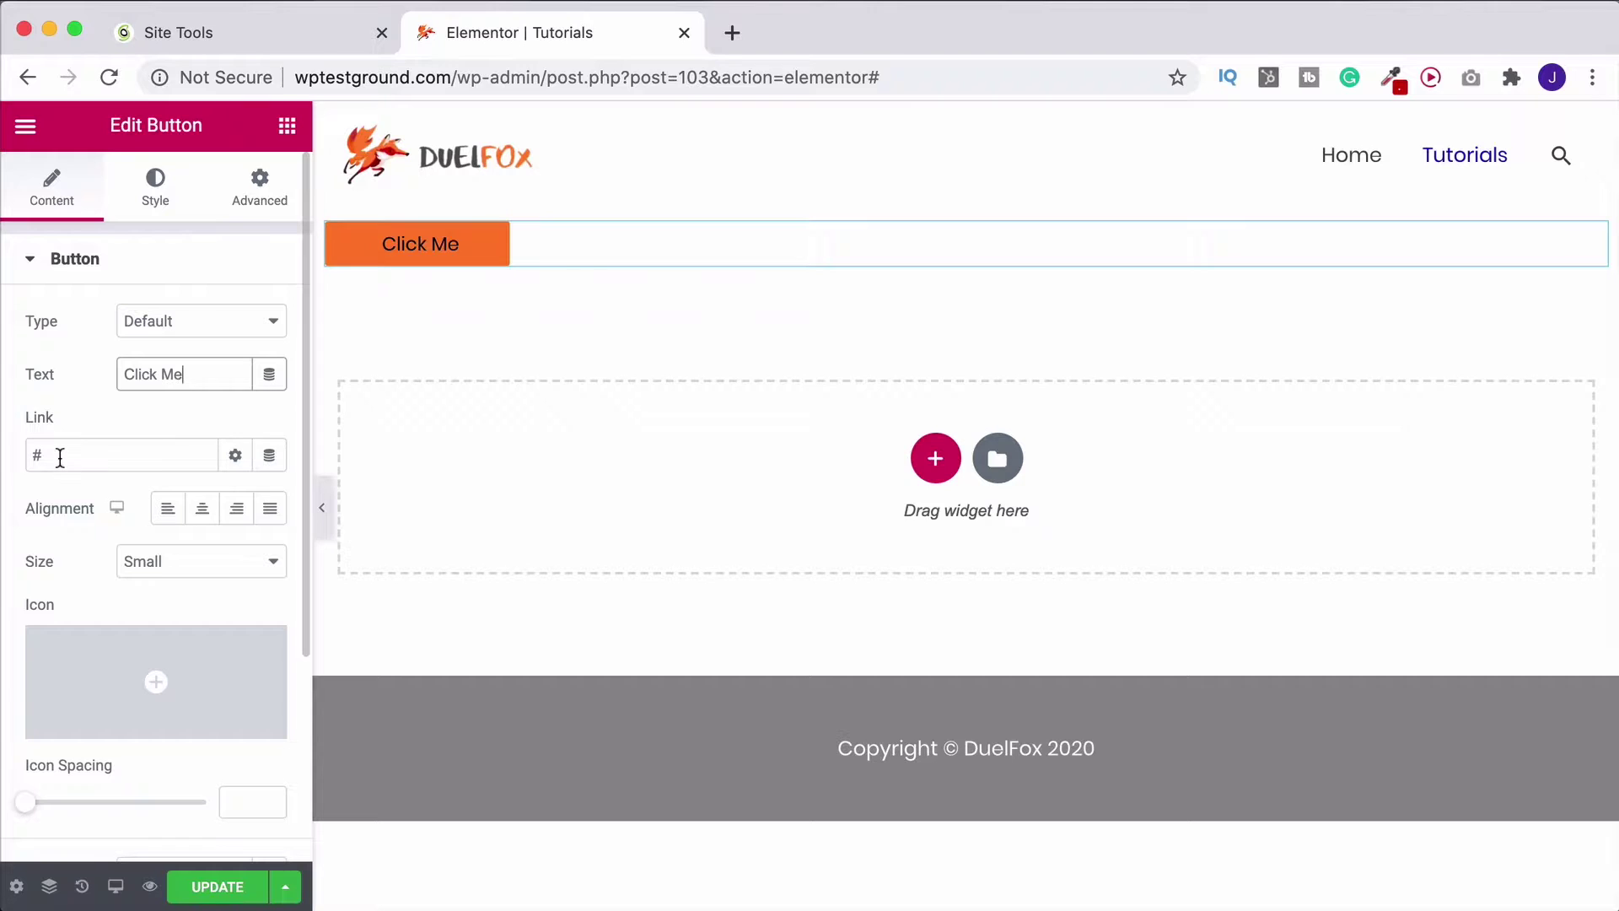
pyautogui.moveTo(63, 456); pyautogui.dragTo(2, 460)
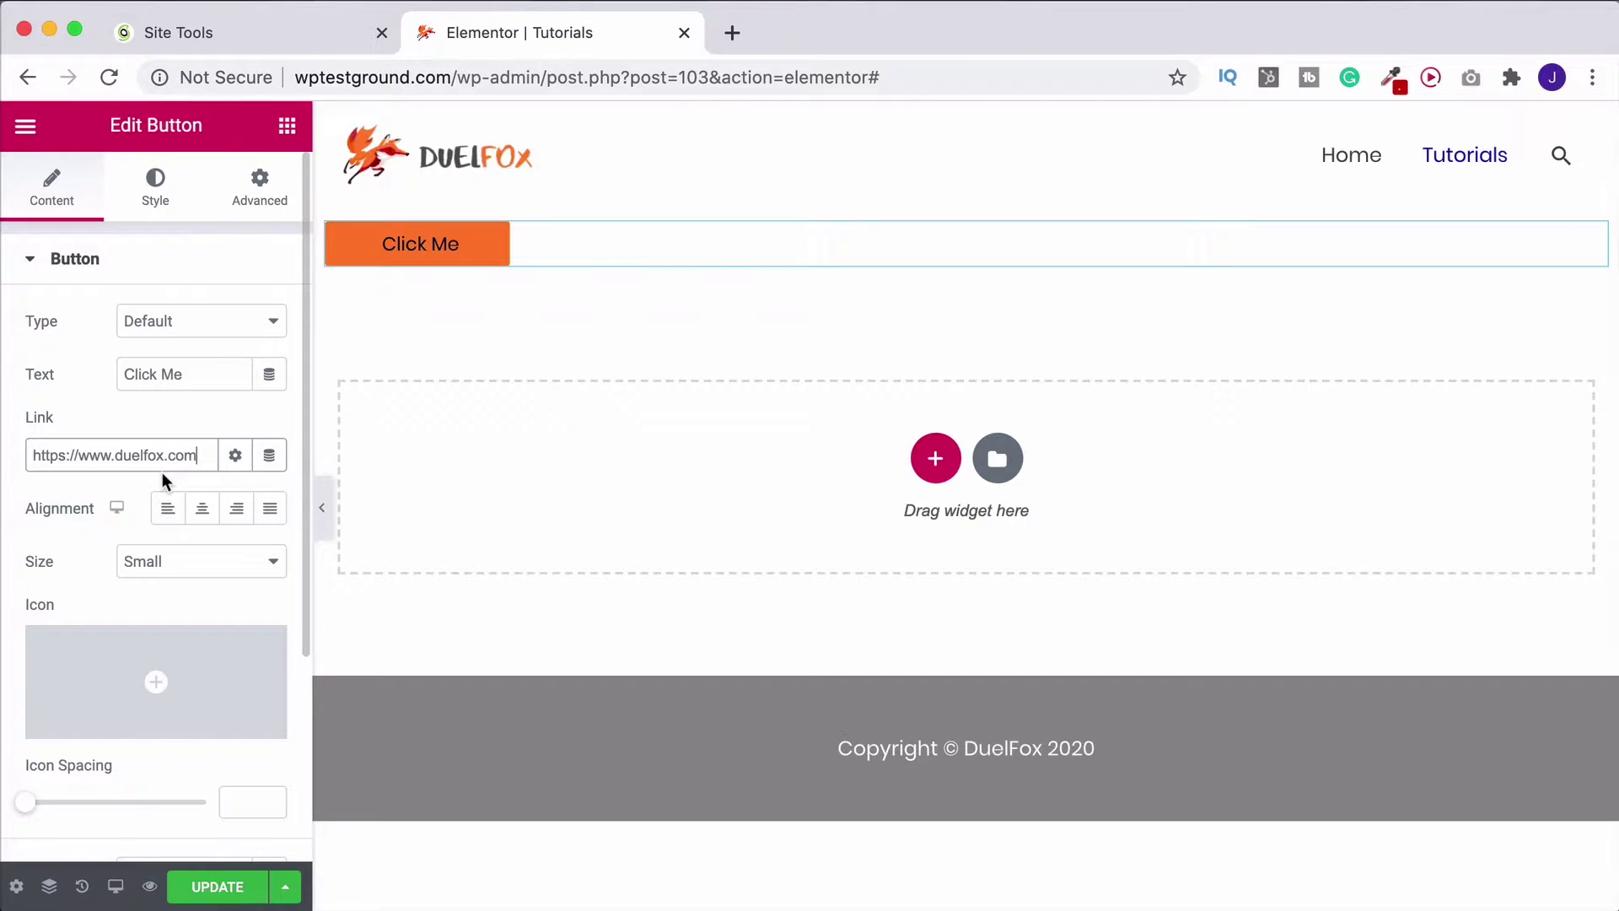
pyautogui.click(237, 456)
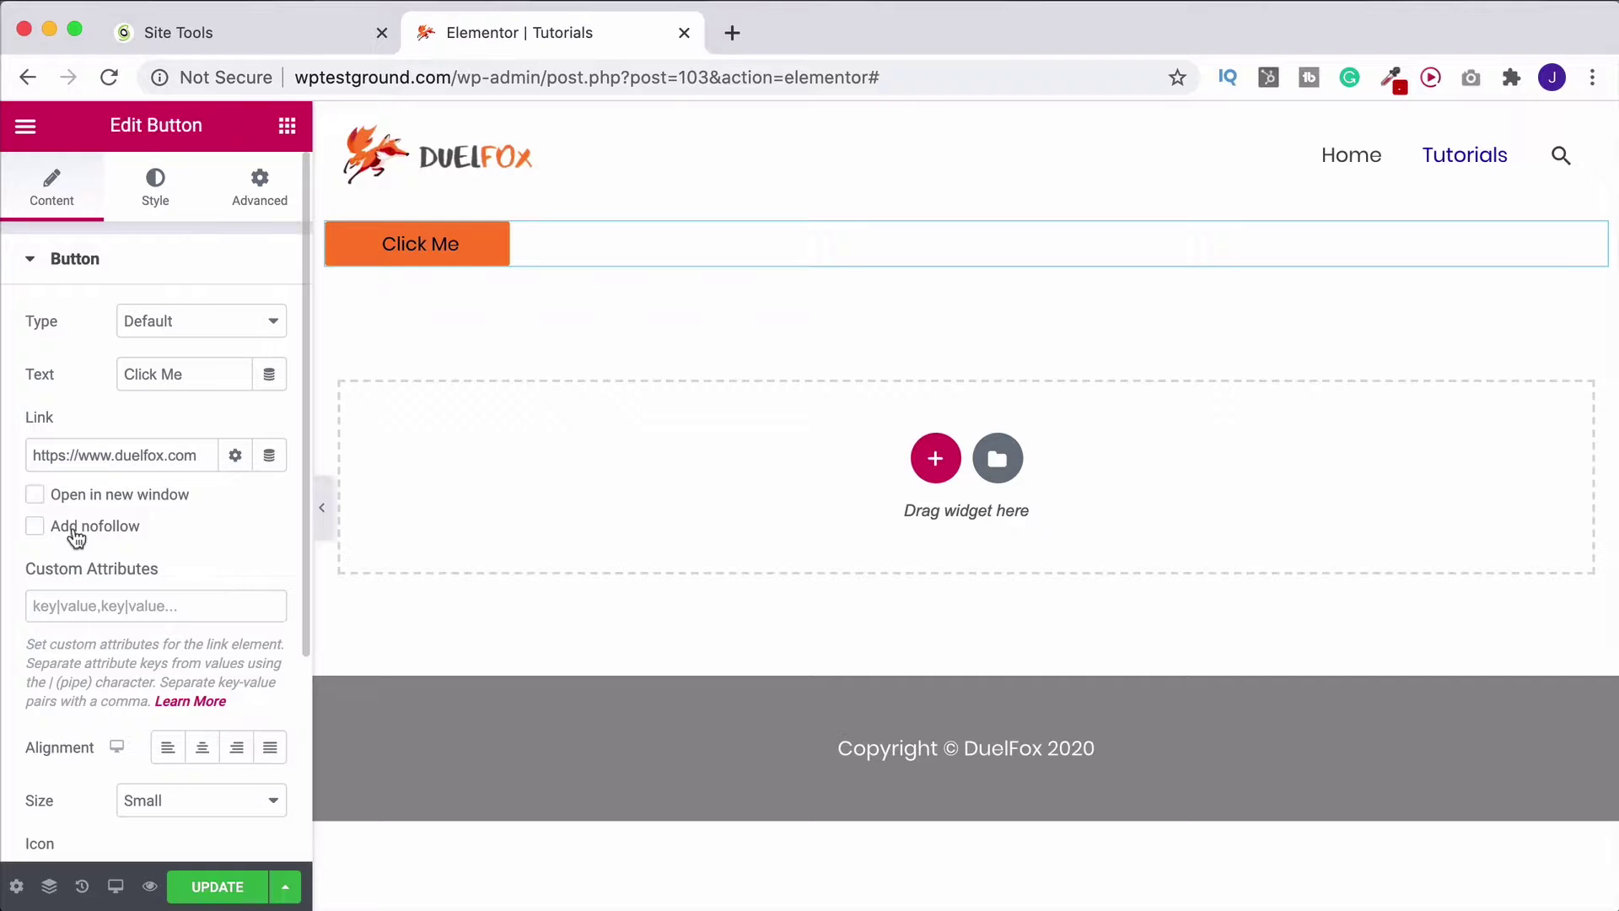
pyautogui.click(239, 455)
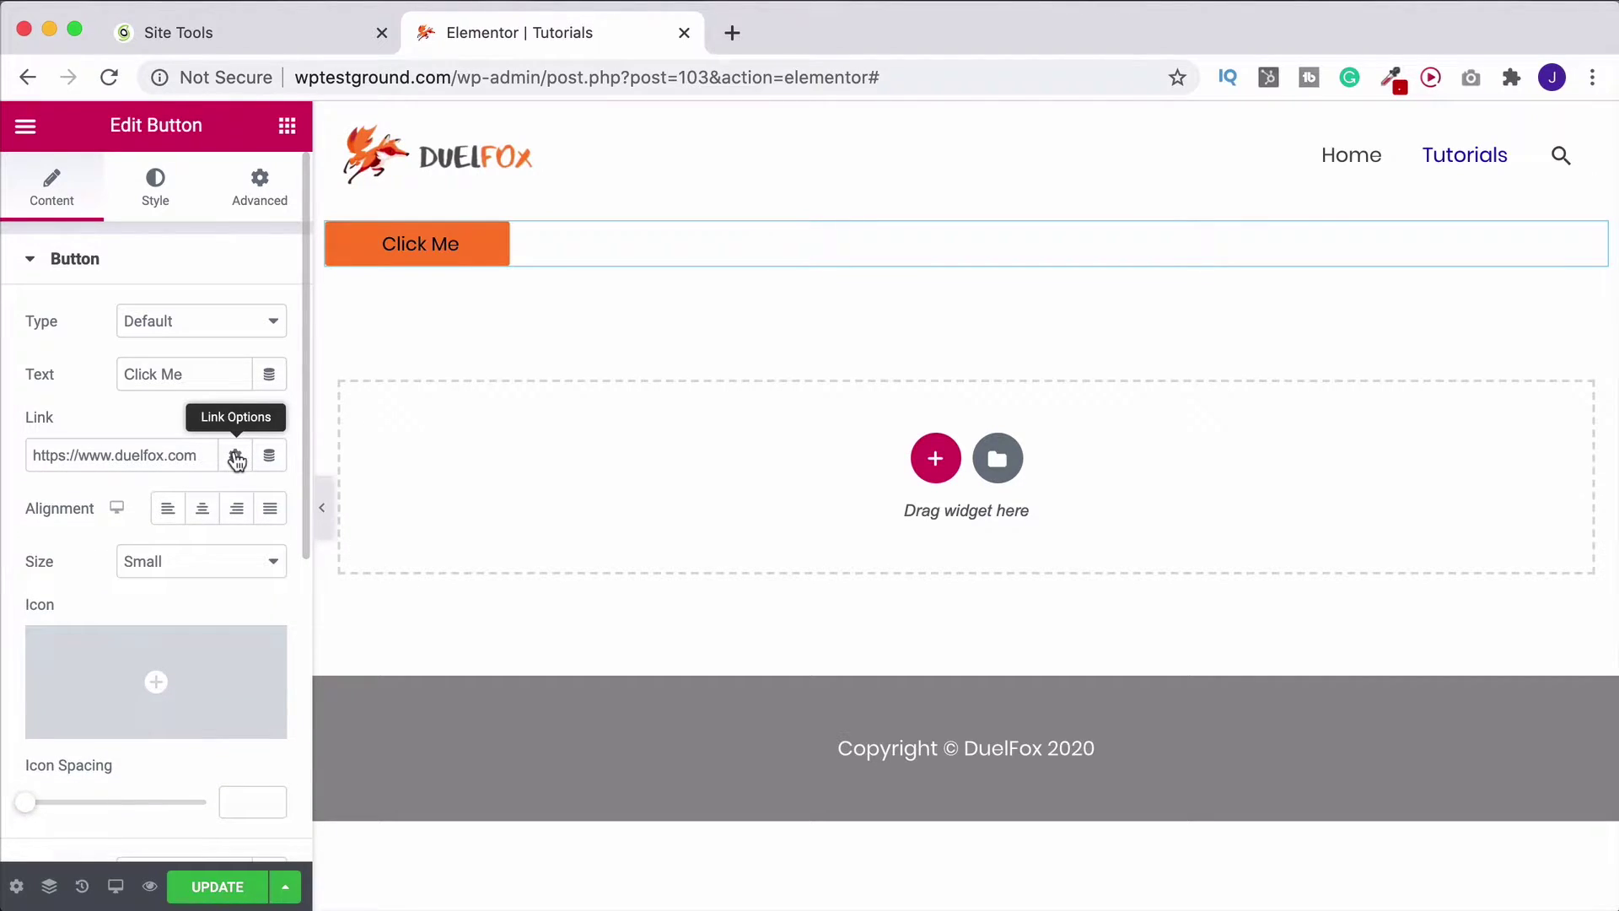
# Step: Replace the button's link with the site's Home page, found by searching "hom"
pyautogui.moveTo(191, 455); pyautogui.dragTo(2, 466)
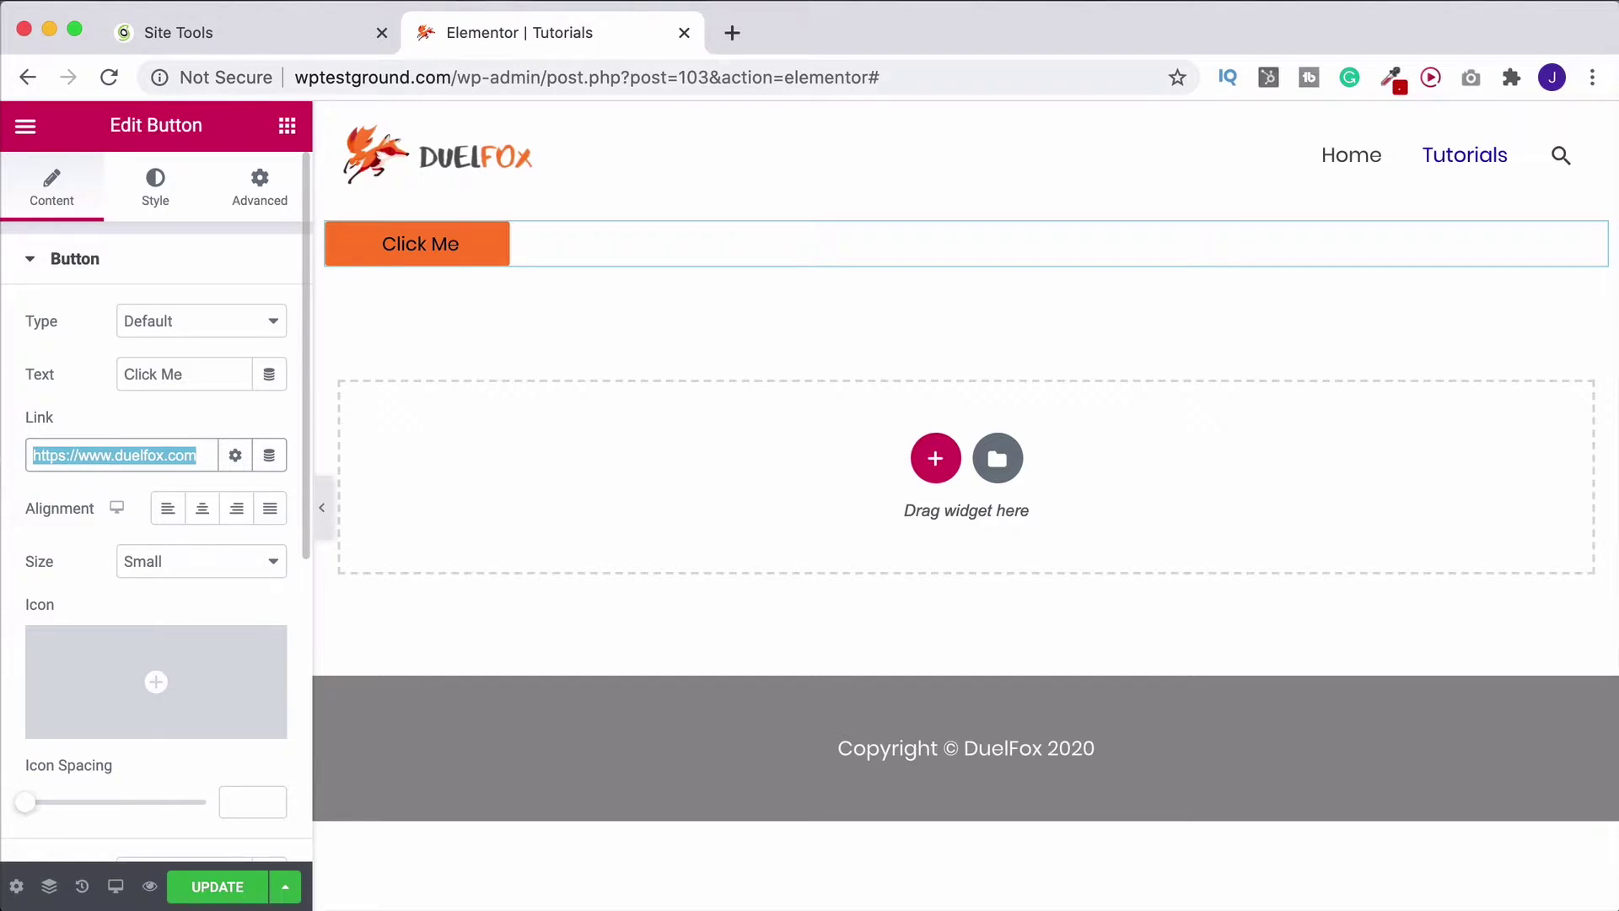
pyautogui.press('BackSpace')
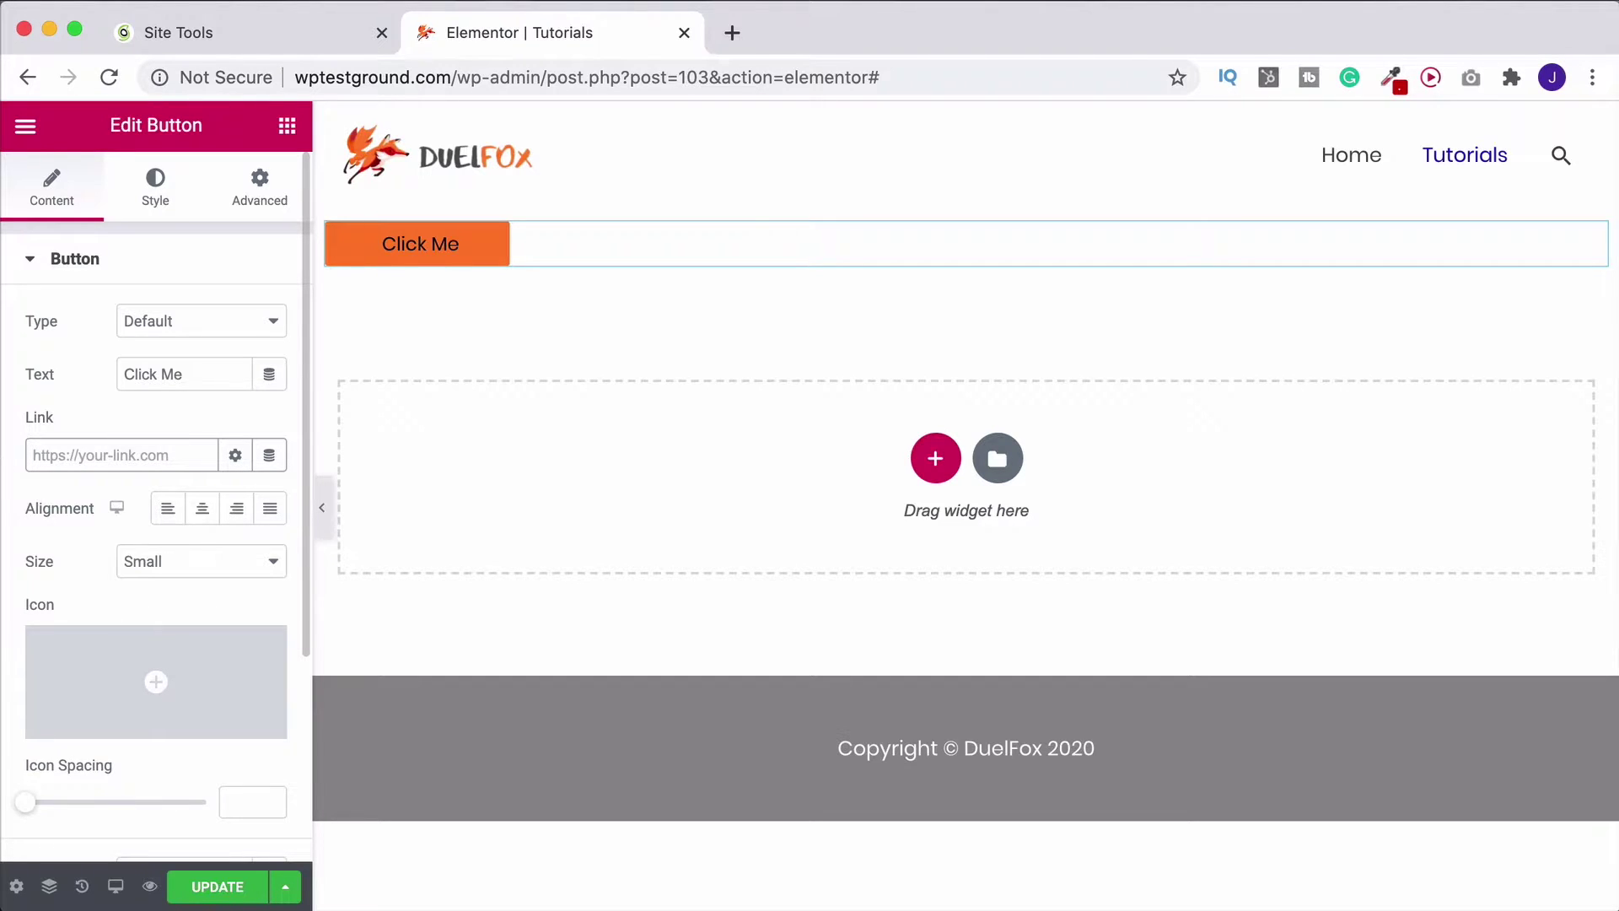
pyautogui.write('hom')
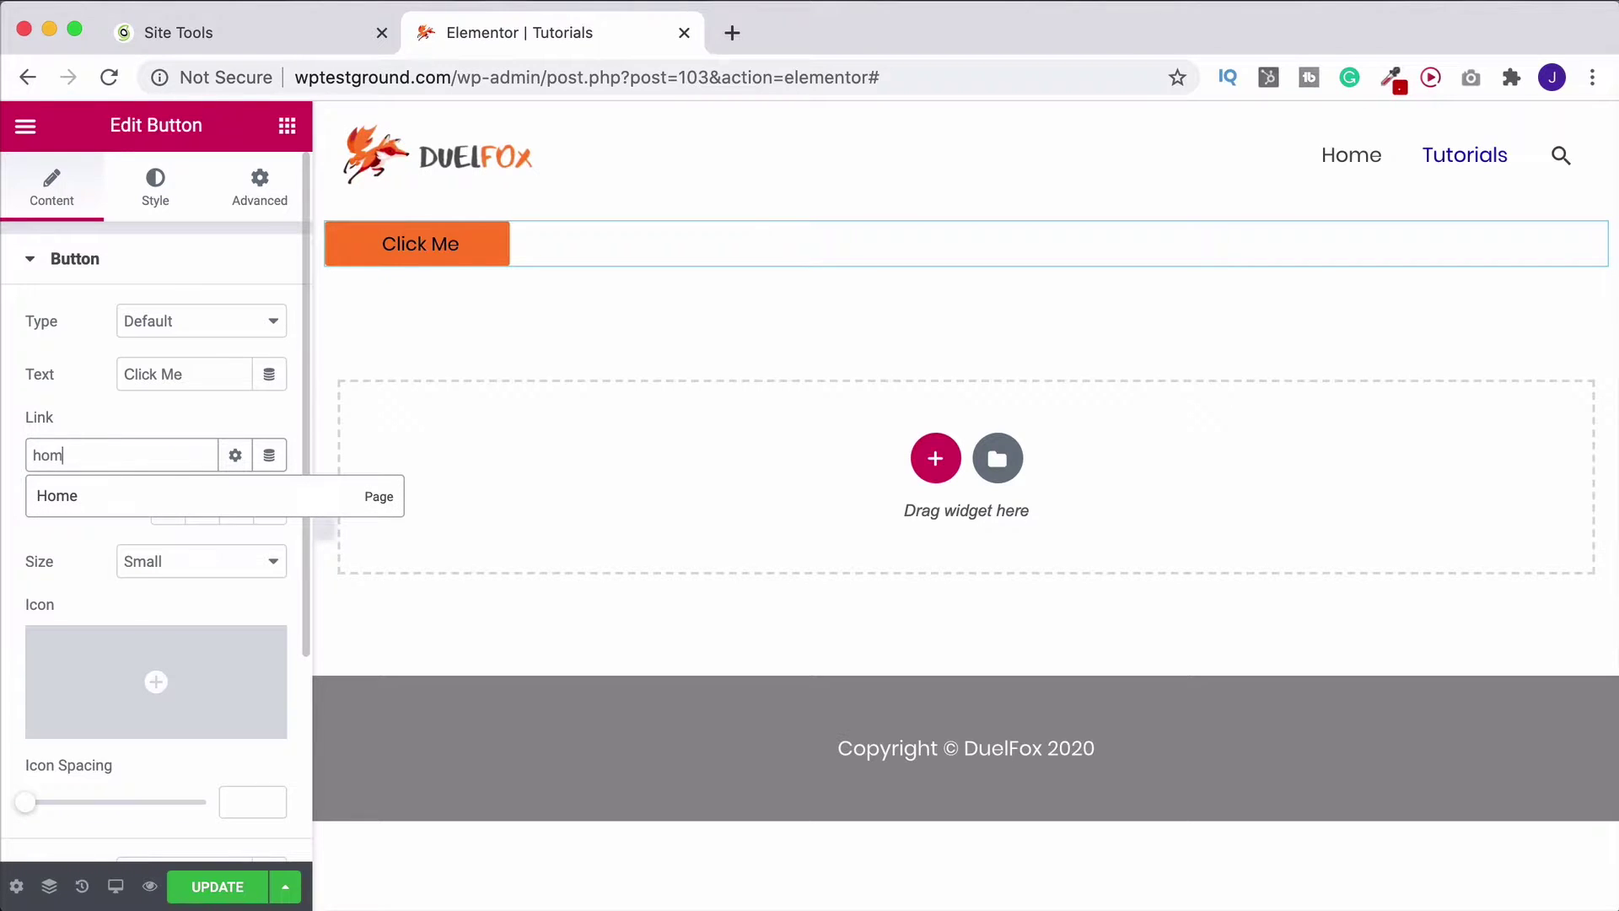
pyautogui.click(101, 506)
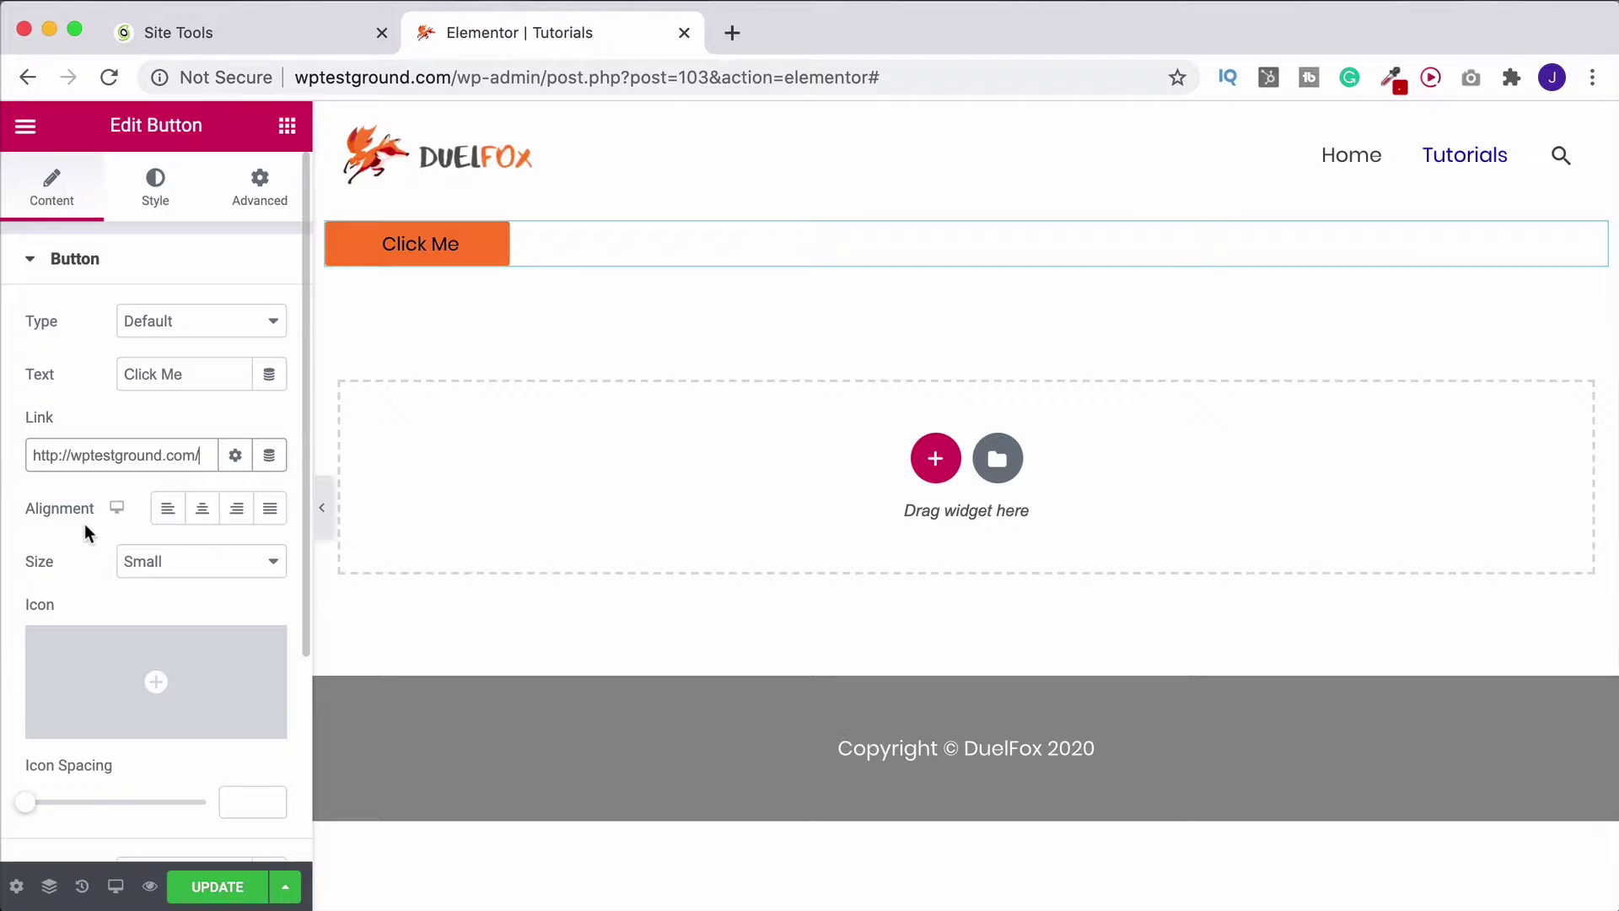
# Step: Review the dynamic link sources available for the button, including the post, site and popup actions, without choosing one
pyautogui.click(272, 457)
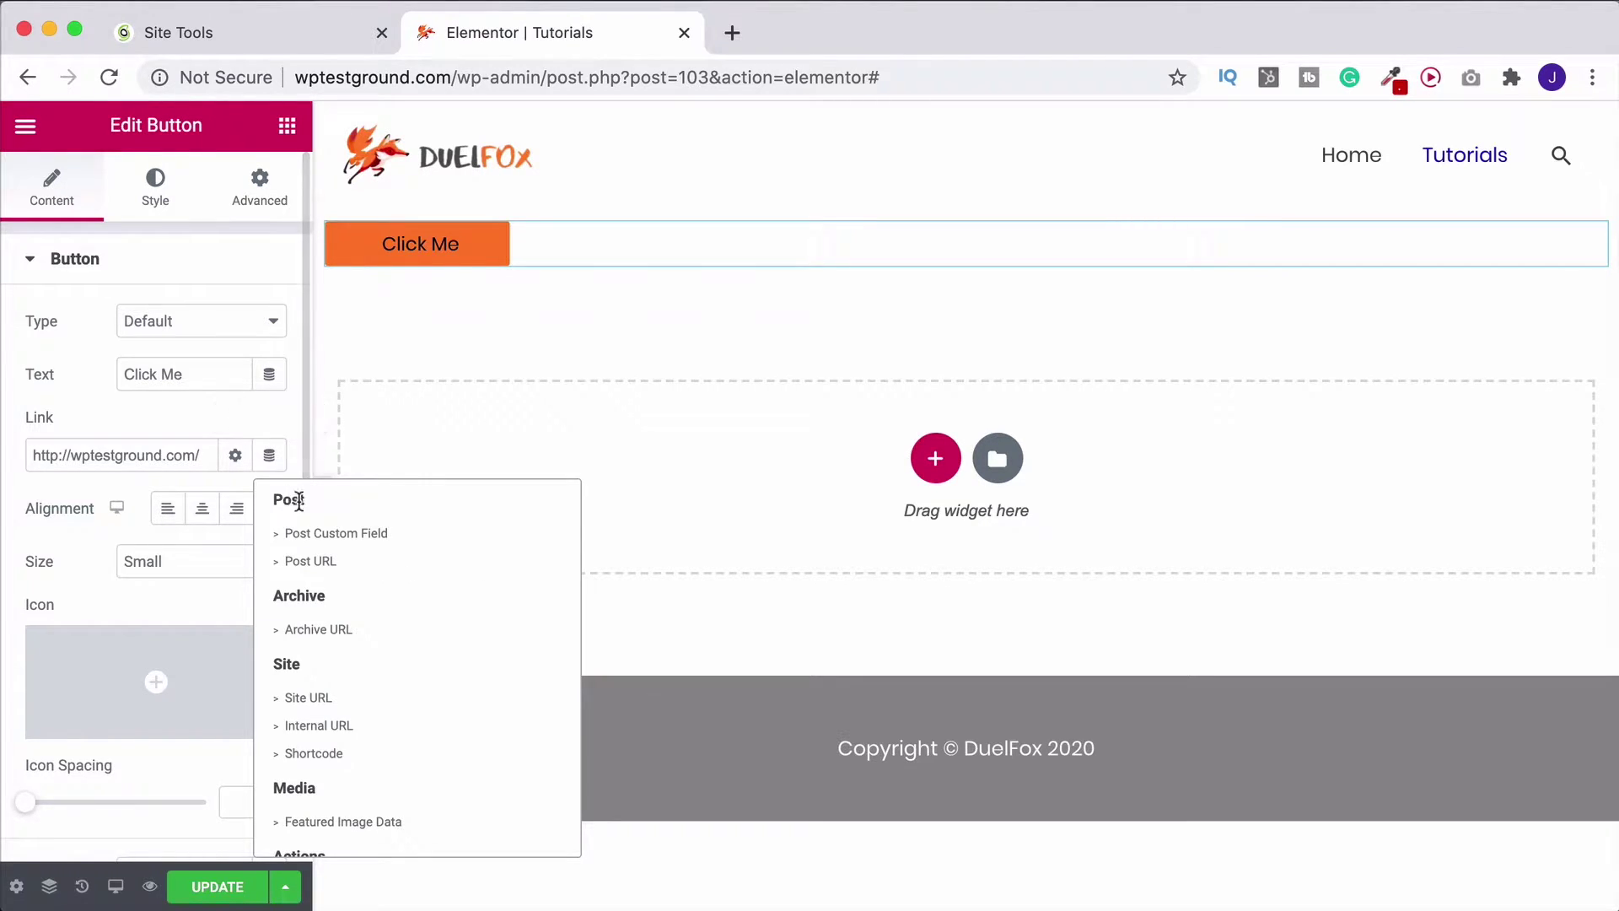
pyautogui.scroll(-1, 314, 506)
pyautogui.scroll(-4, 364, 526)
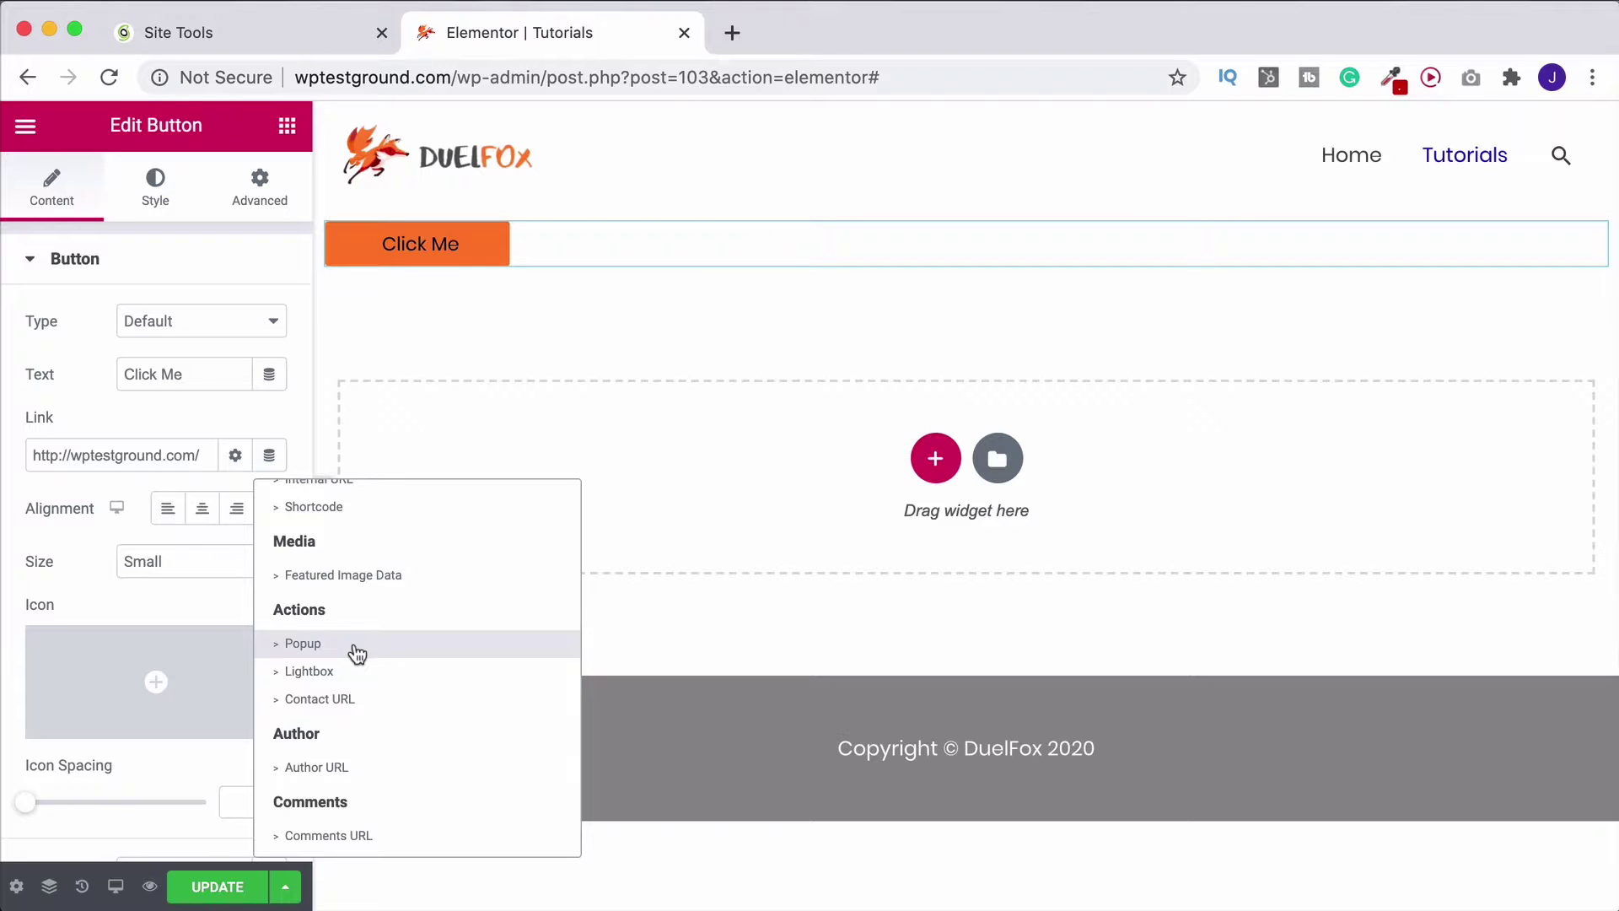
pyautogui.scroll(1, 354, 650)
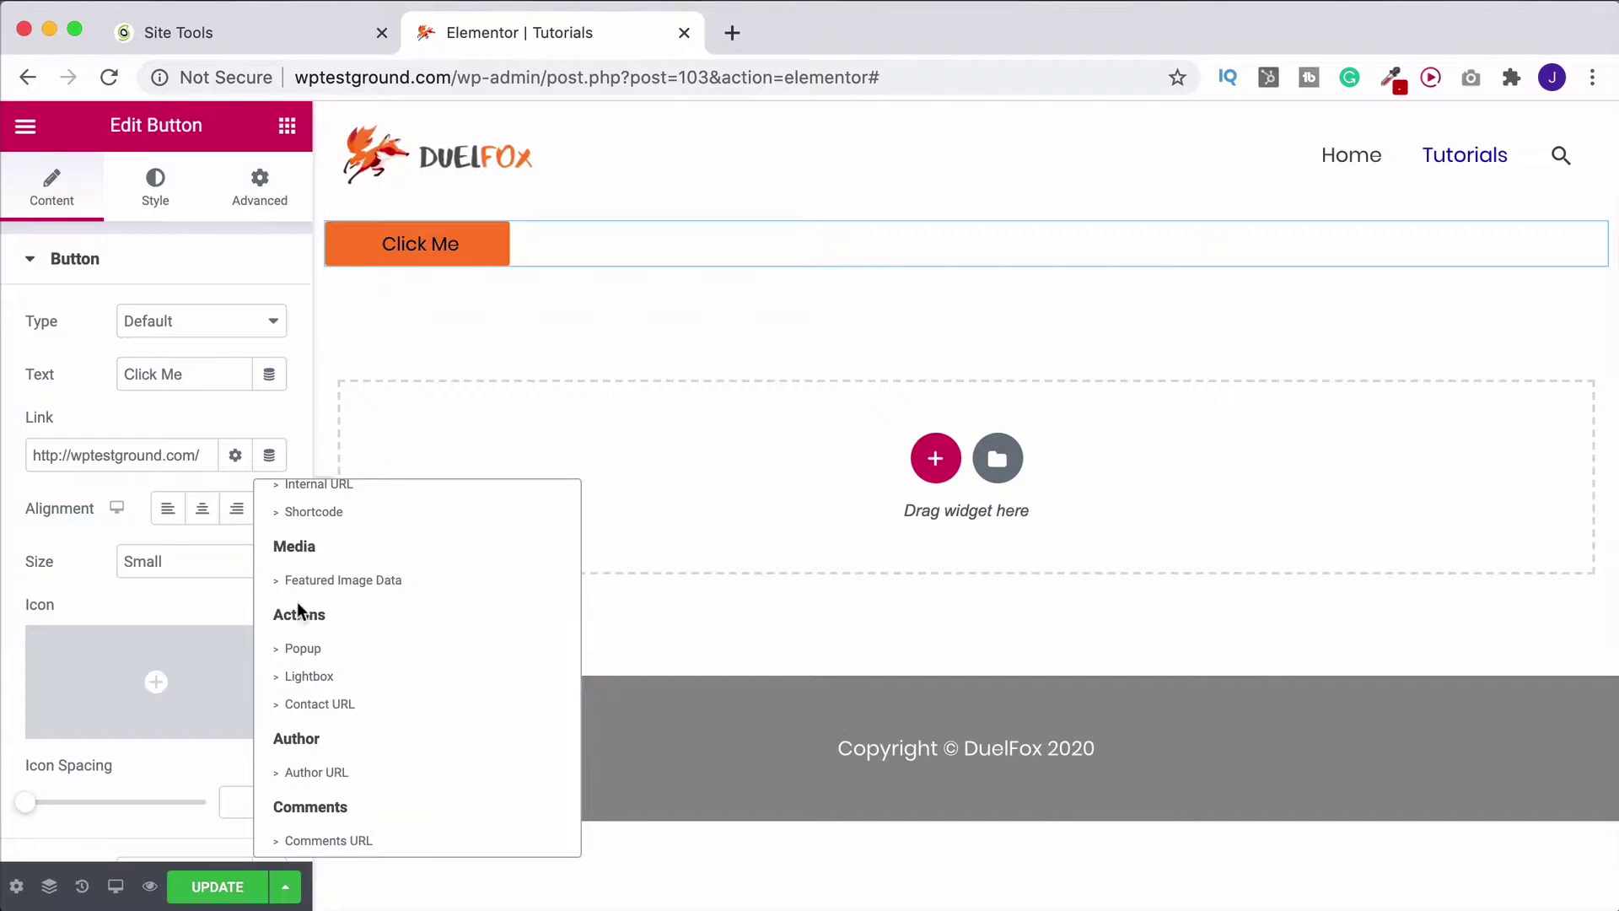
pyautogui.click(100, 552)
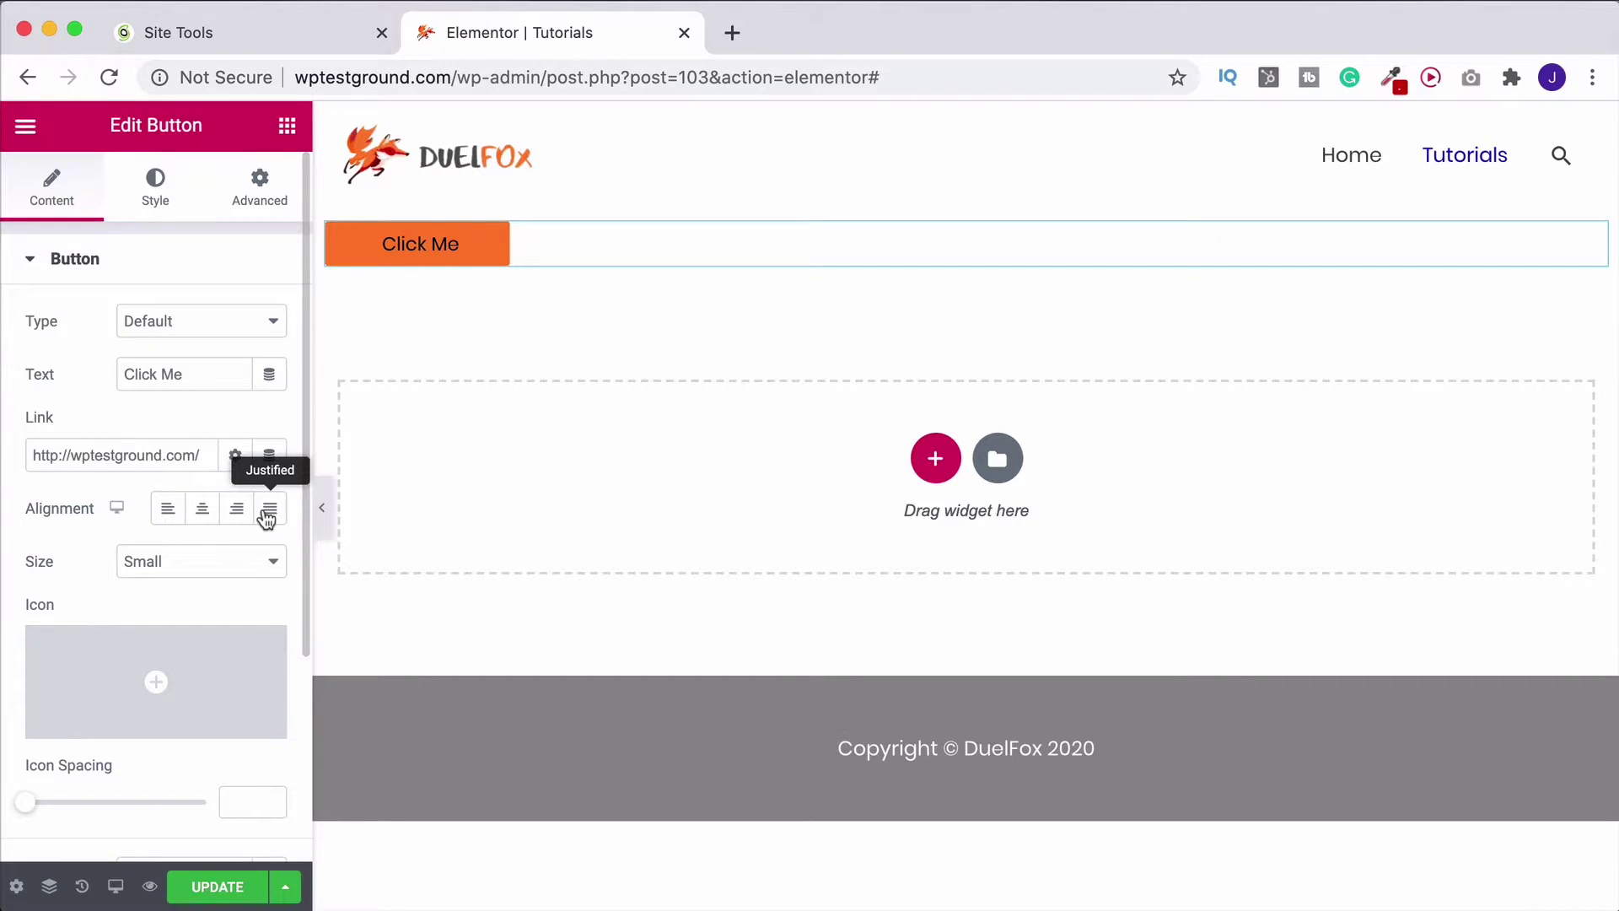
# Step: Center-align the button on the page
pyautogui.click(203, 507)
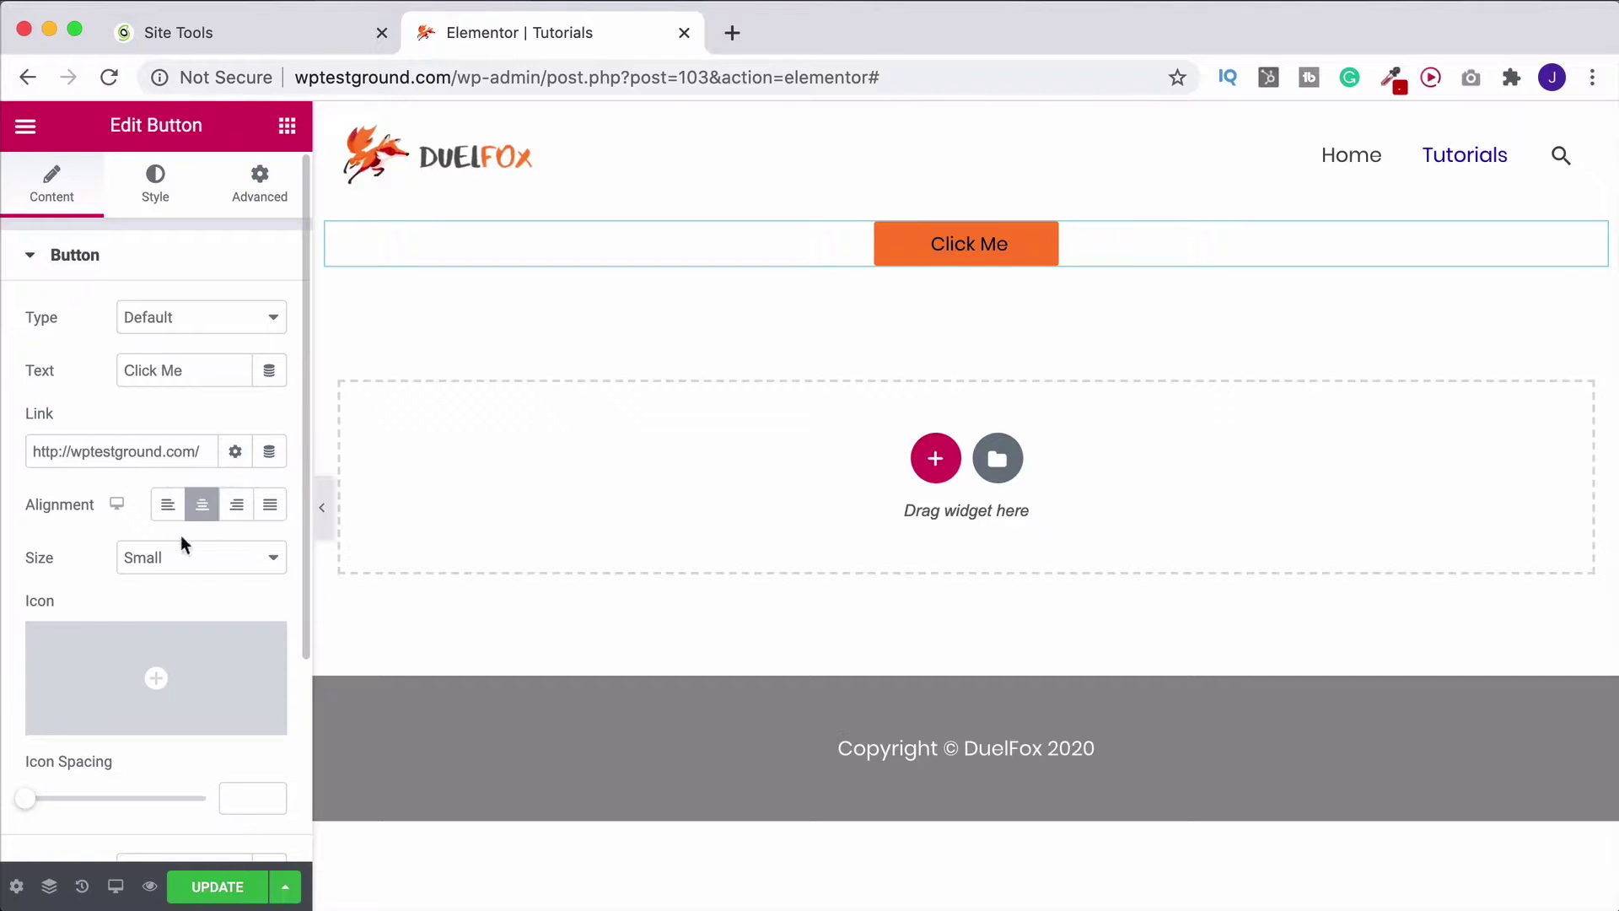
# Step: Try the Medium and Large sizes on the button and return it to Small
pyautogui.click(213, 560)
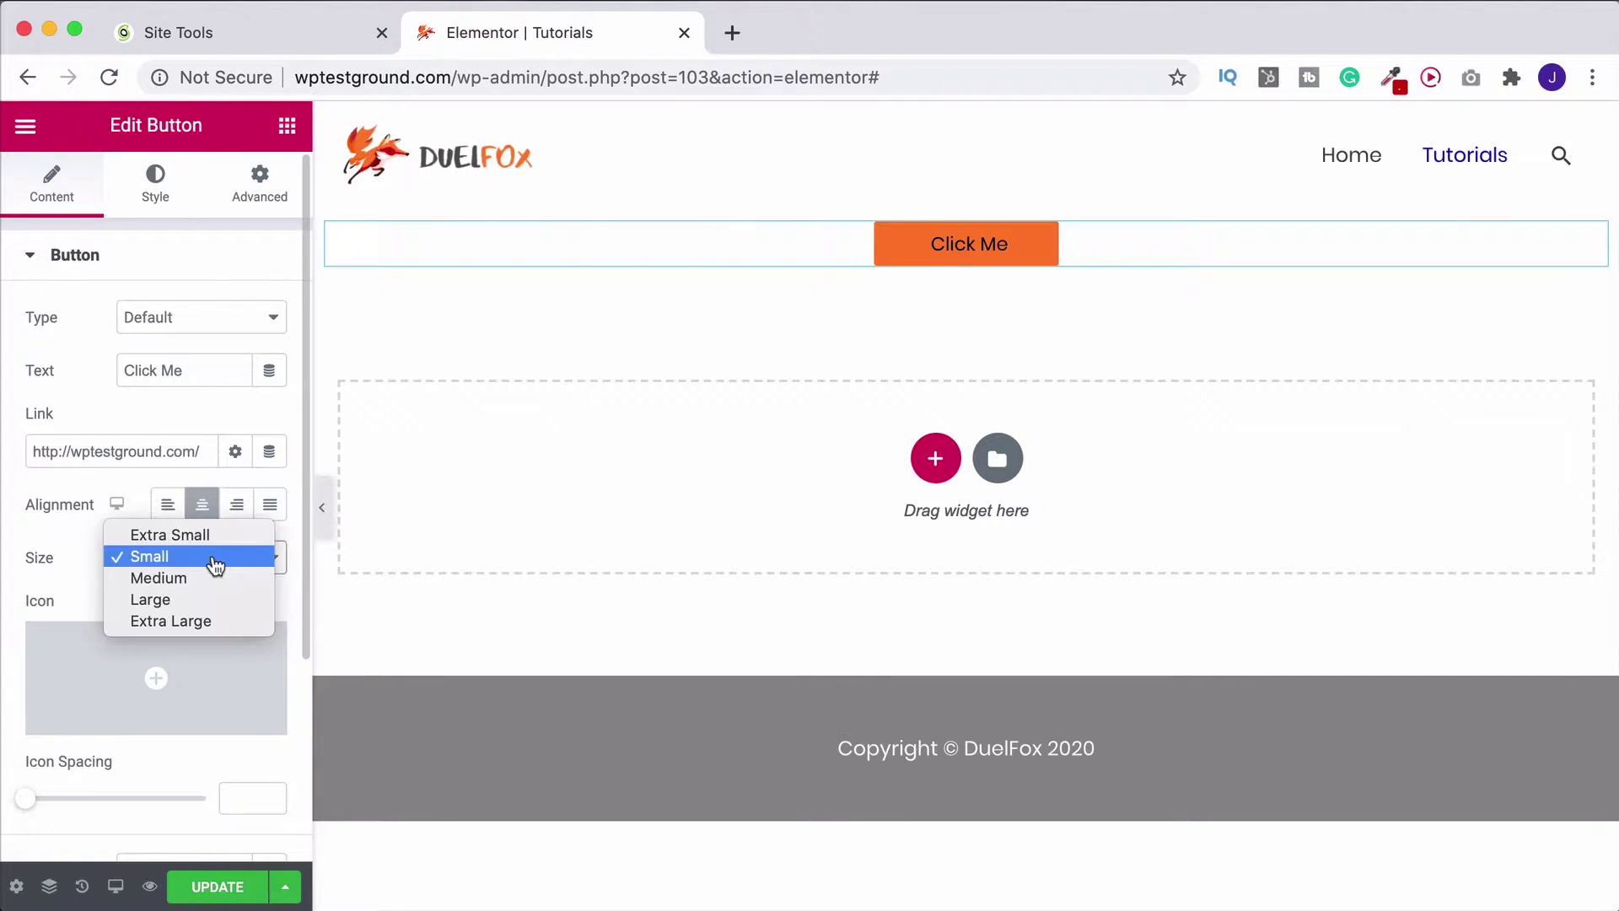
pyautogui.click(175, 581)
pyautogui.click(199, 560)
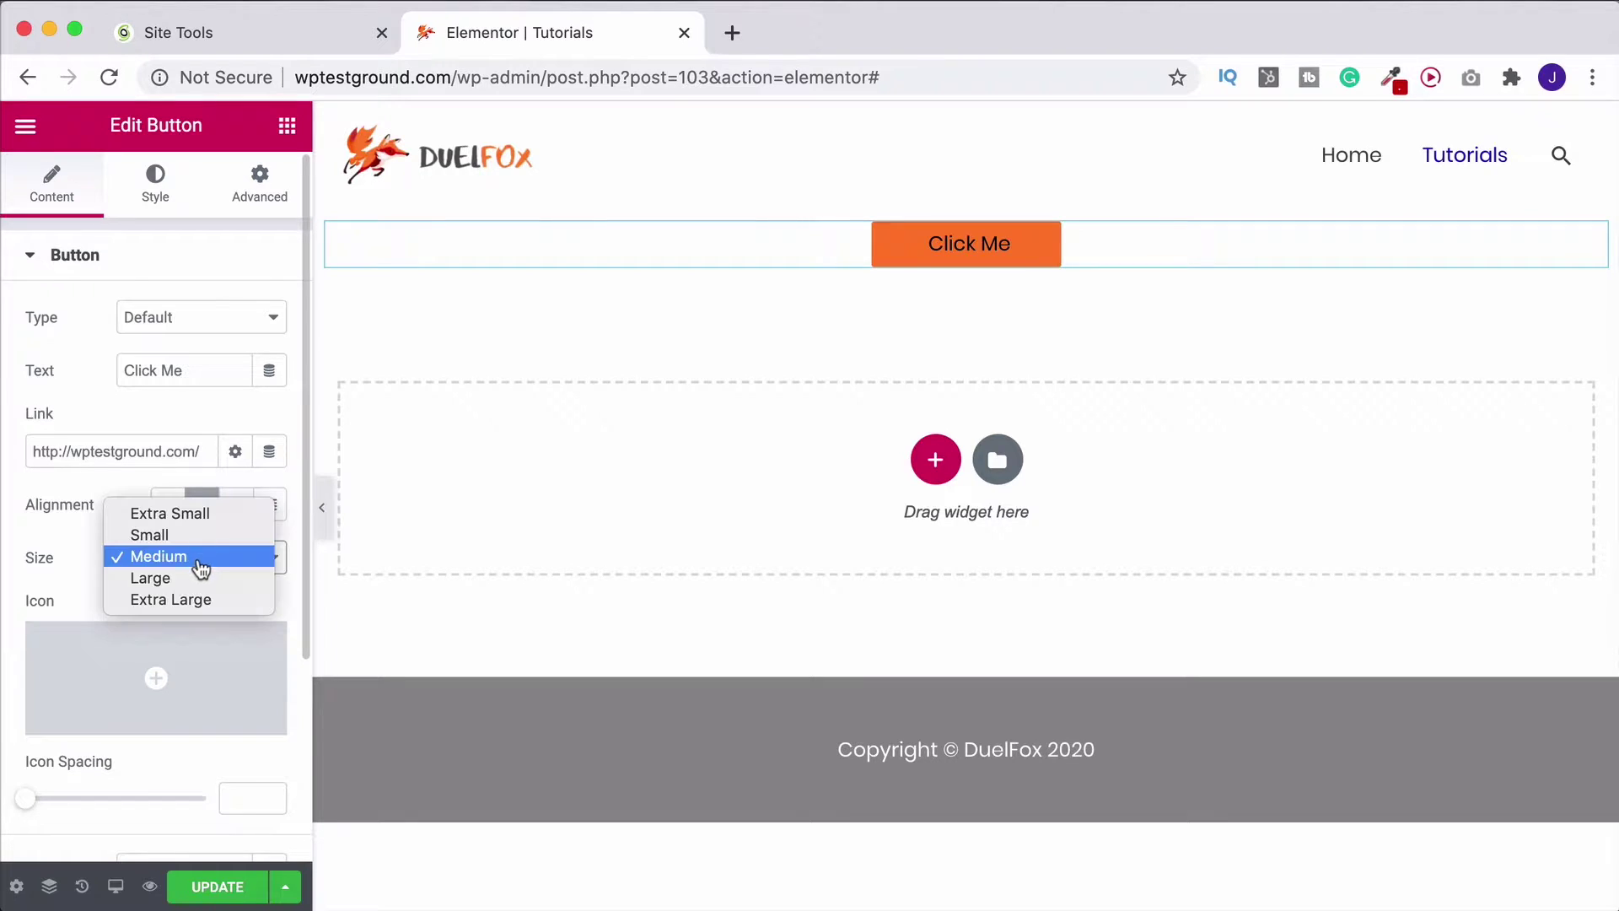
pyautogui.click(196, 580)
pyautogui.click(224, 561)
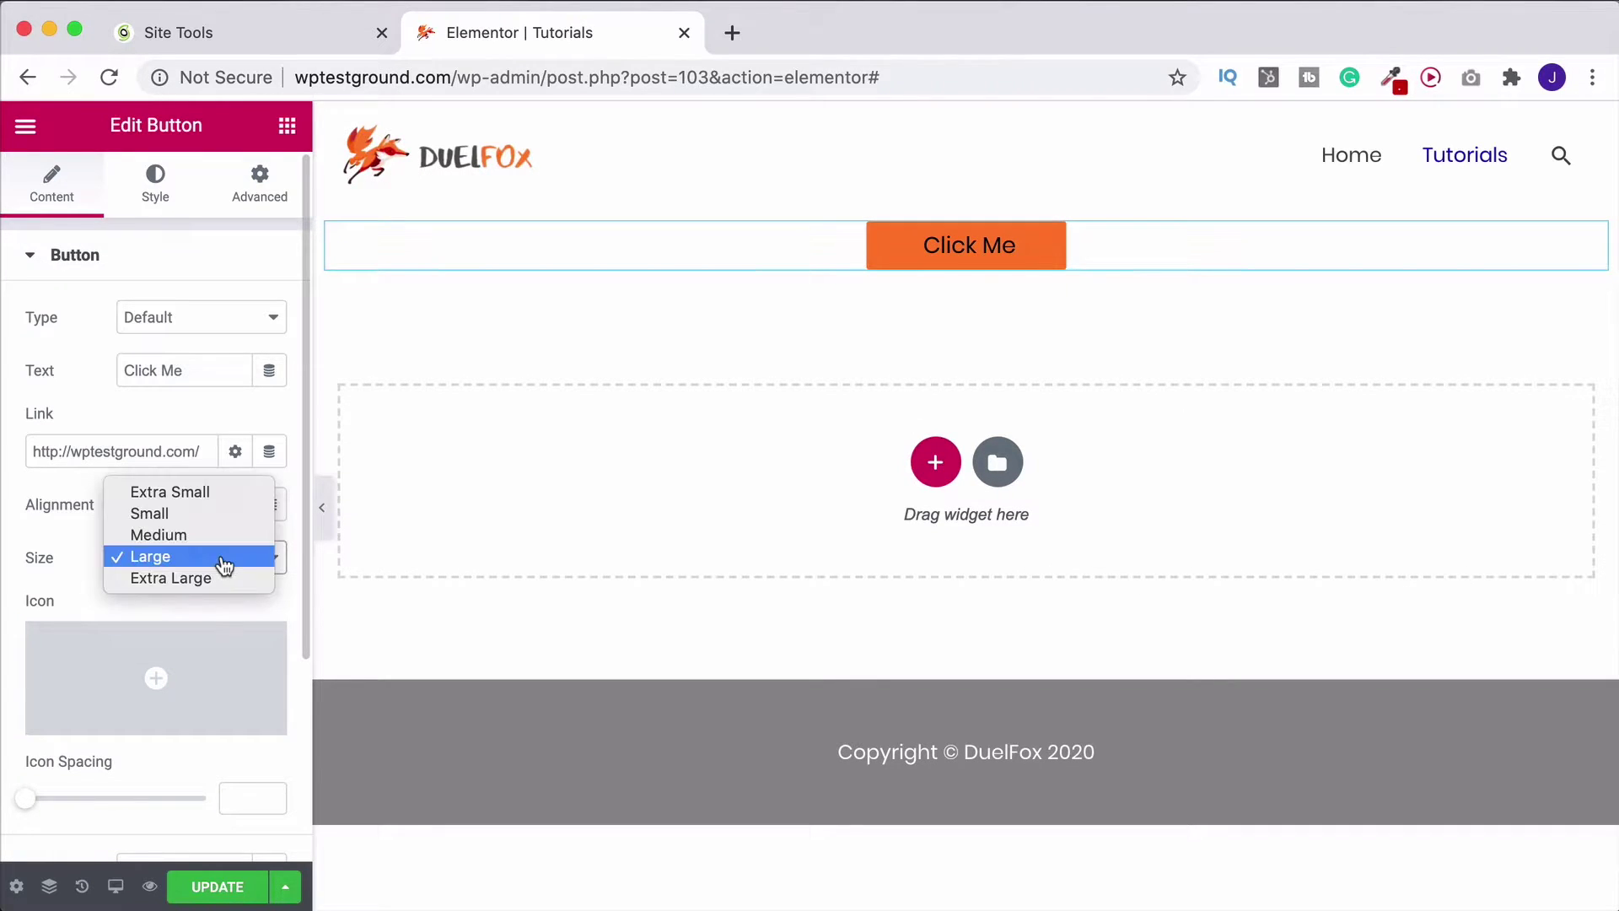
pyautogui.click(192, 523)
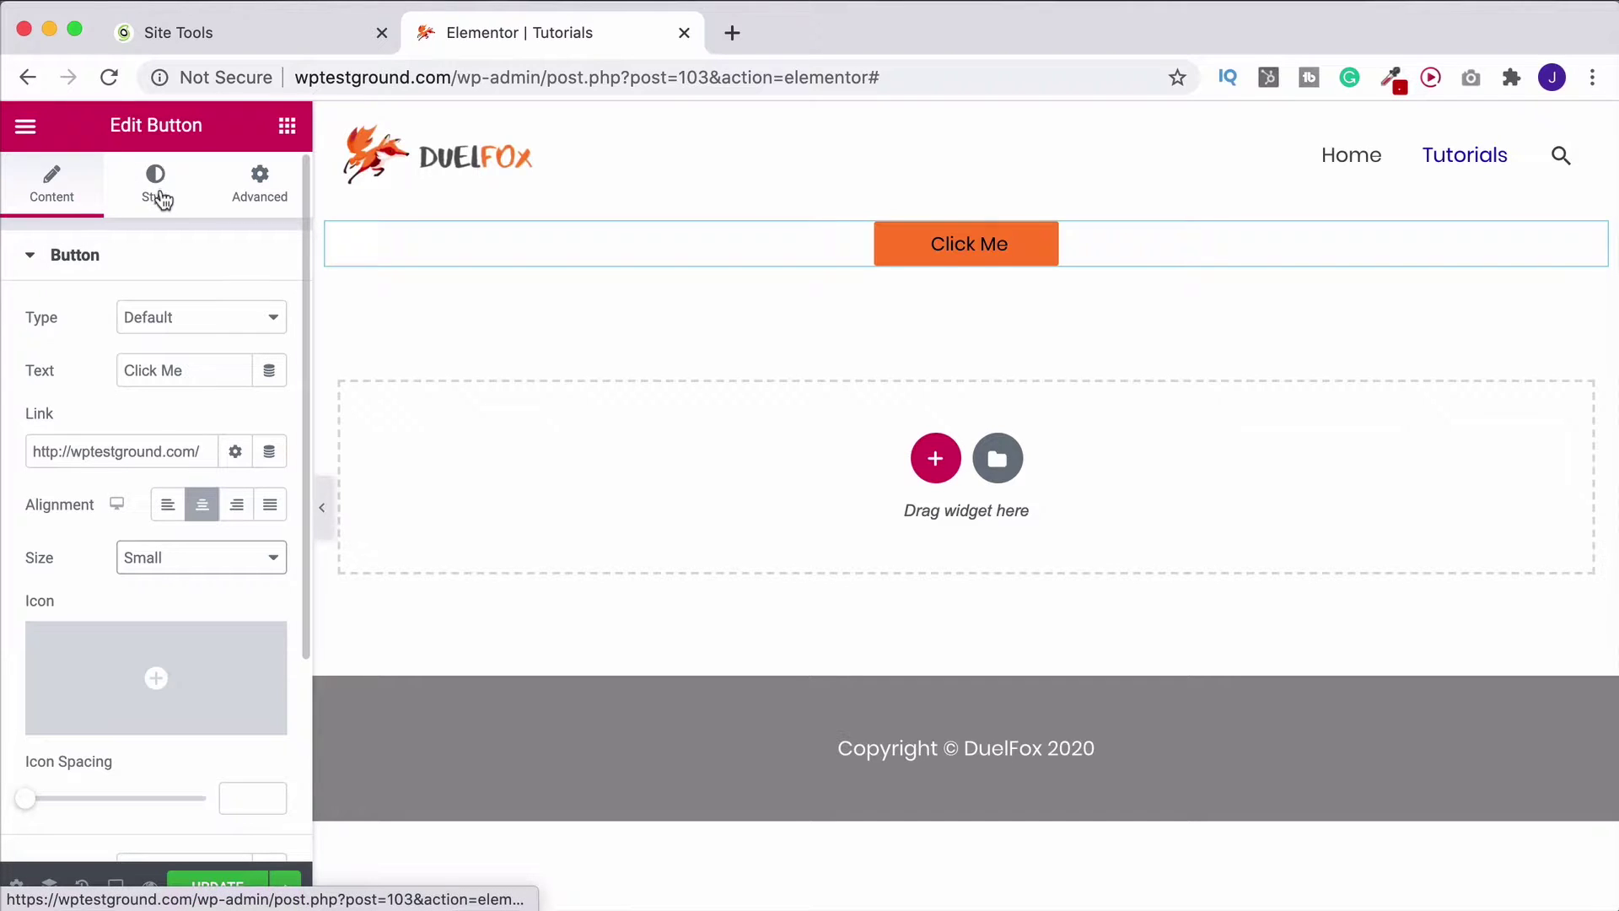
# Step: Insert the Laugh icon from the icon library into the button
pyautogui.scroll(-3, 174, 430)
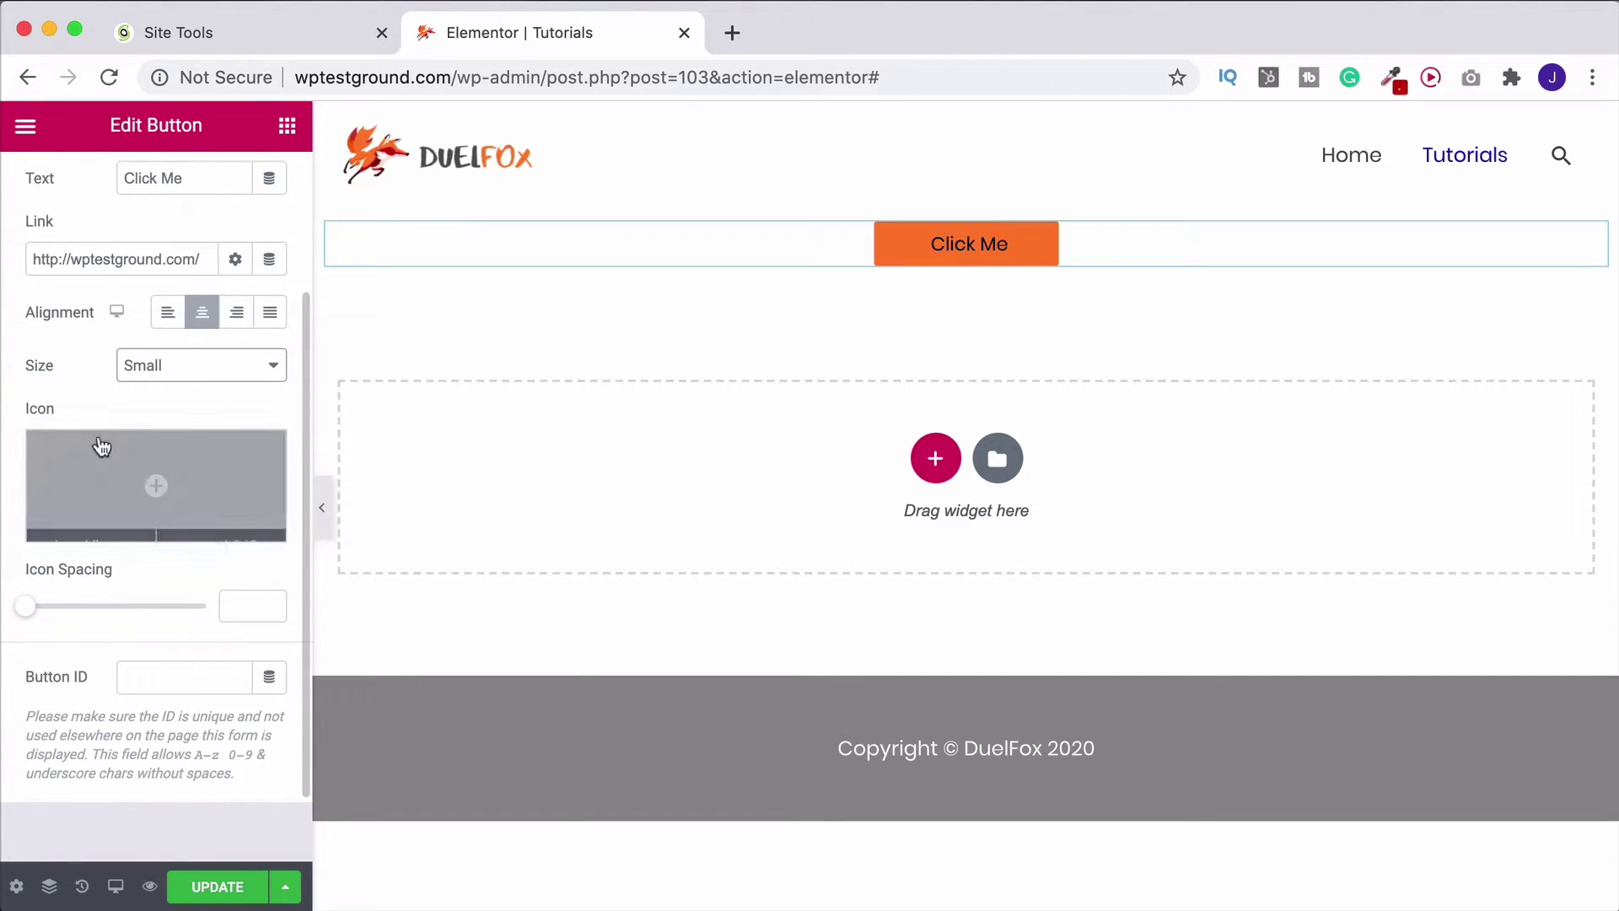
pyautogui.click(157, 483)
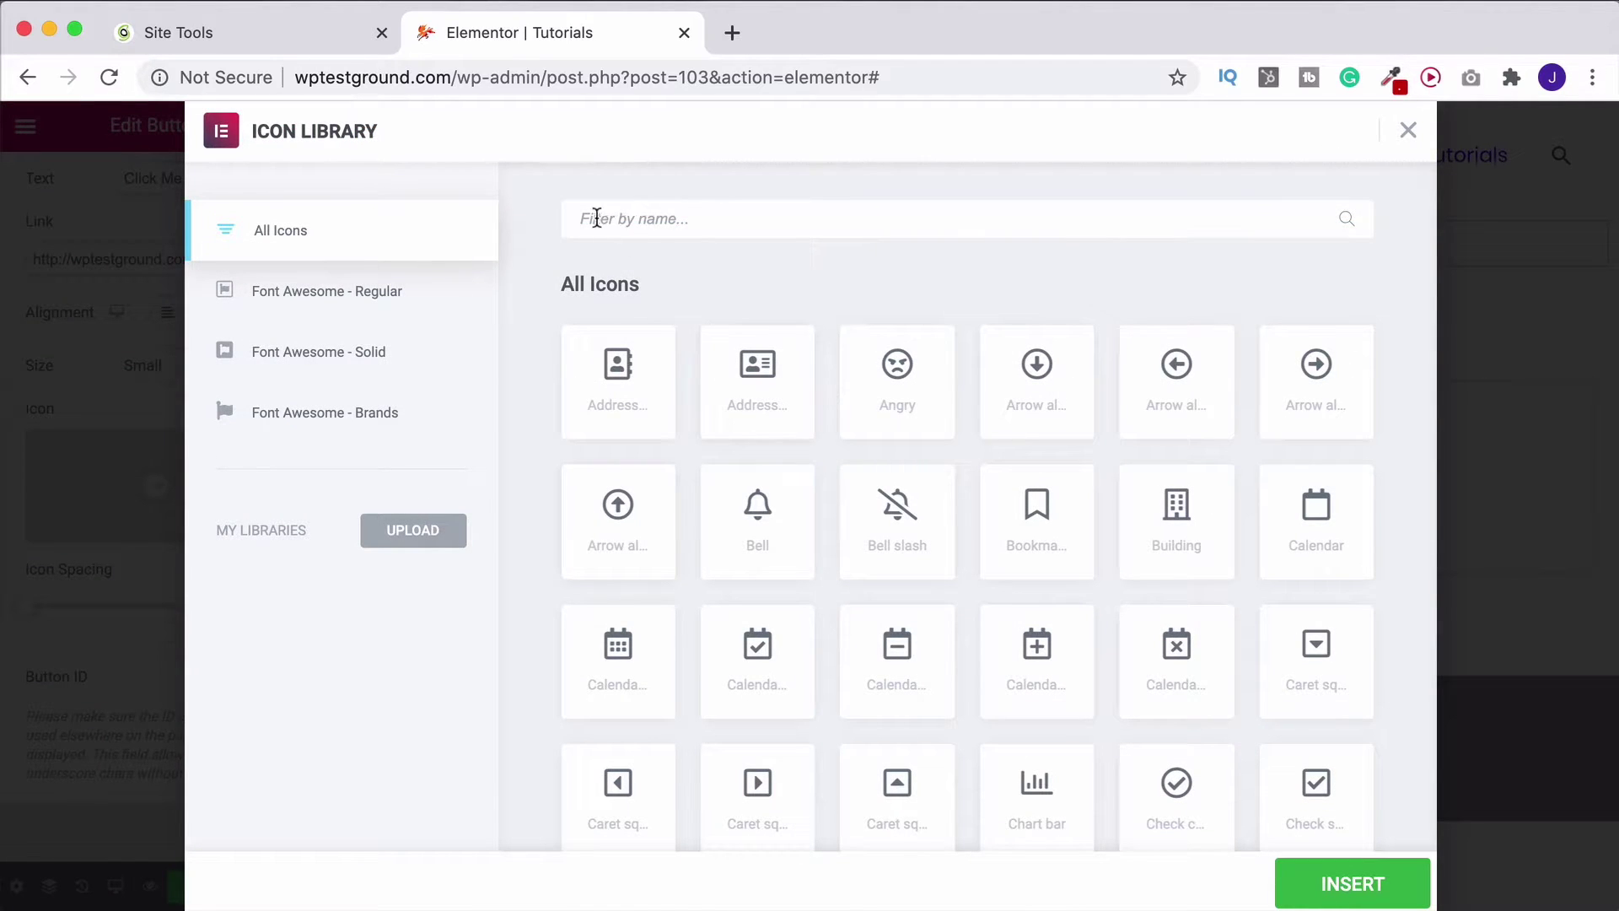
pyautogui.scroll(-18, 818, 616)
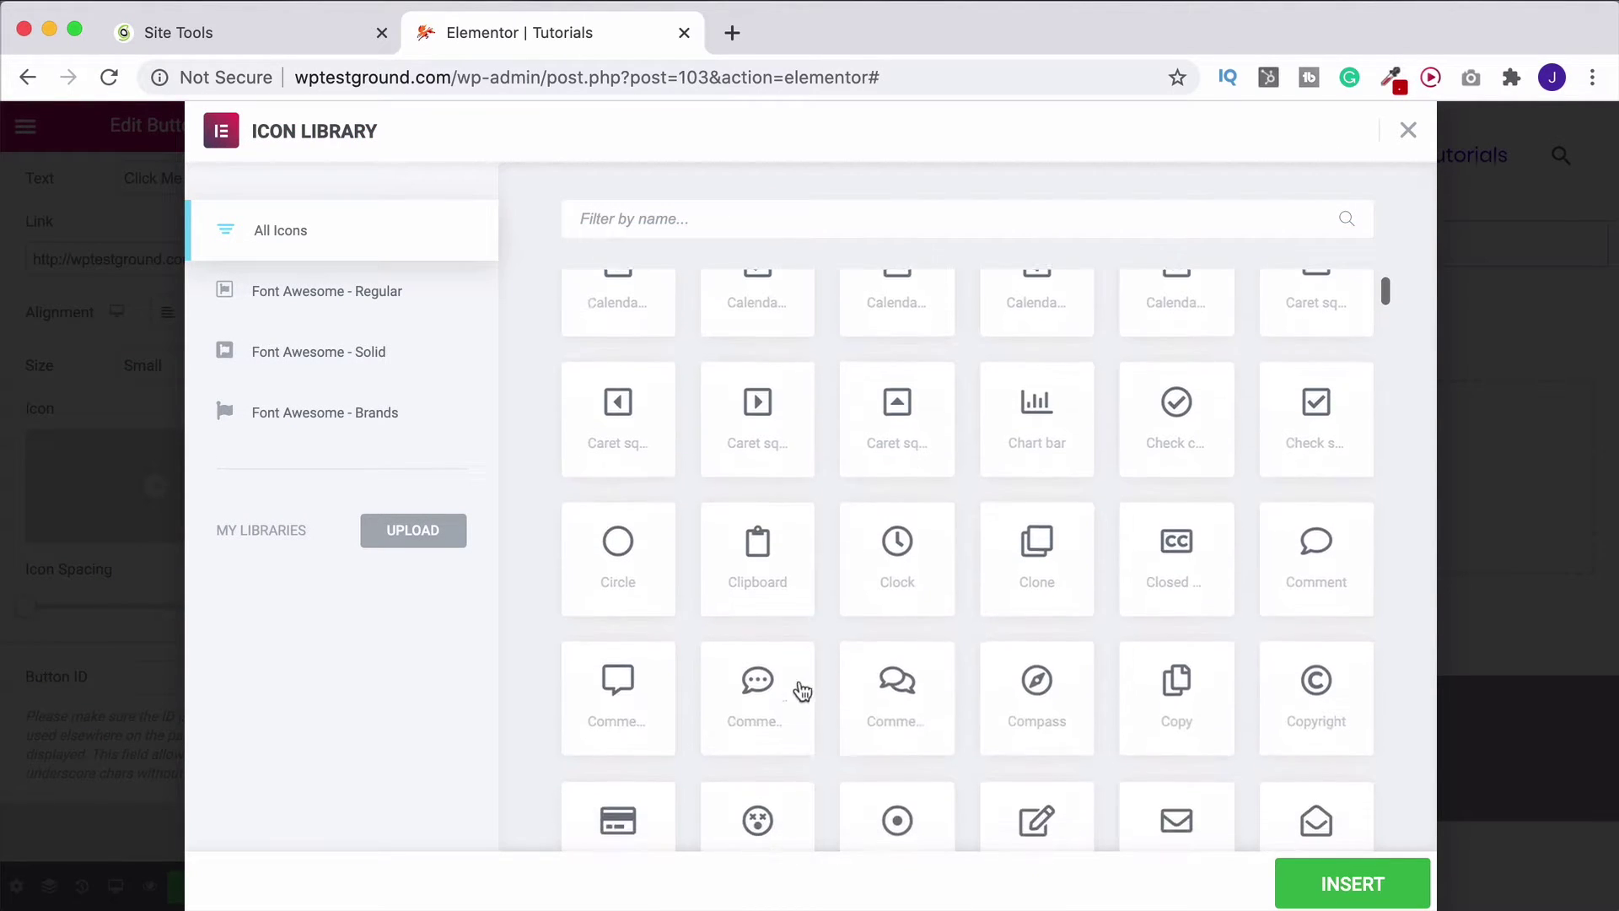
pyautogui.scroll(-6, 800, 699)
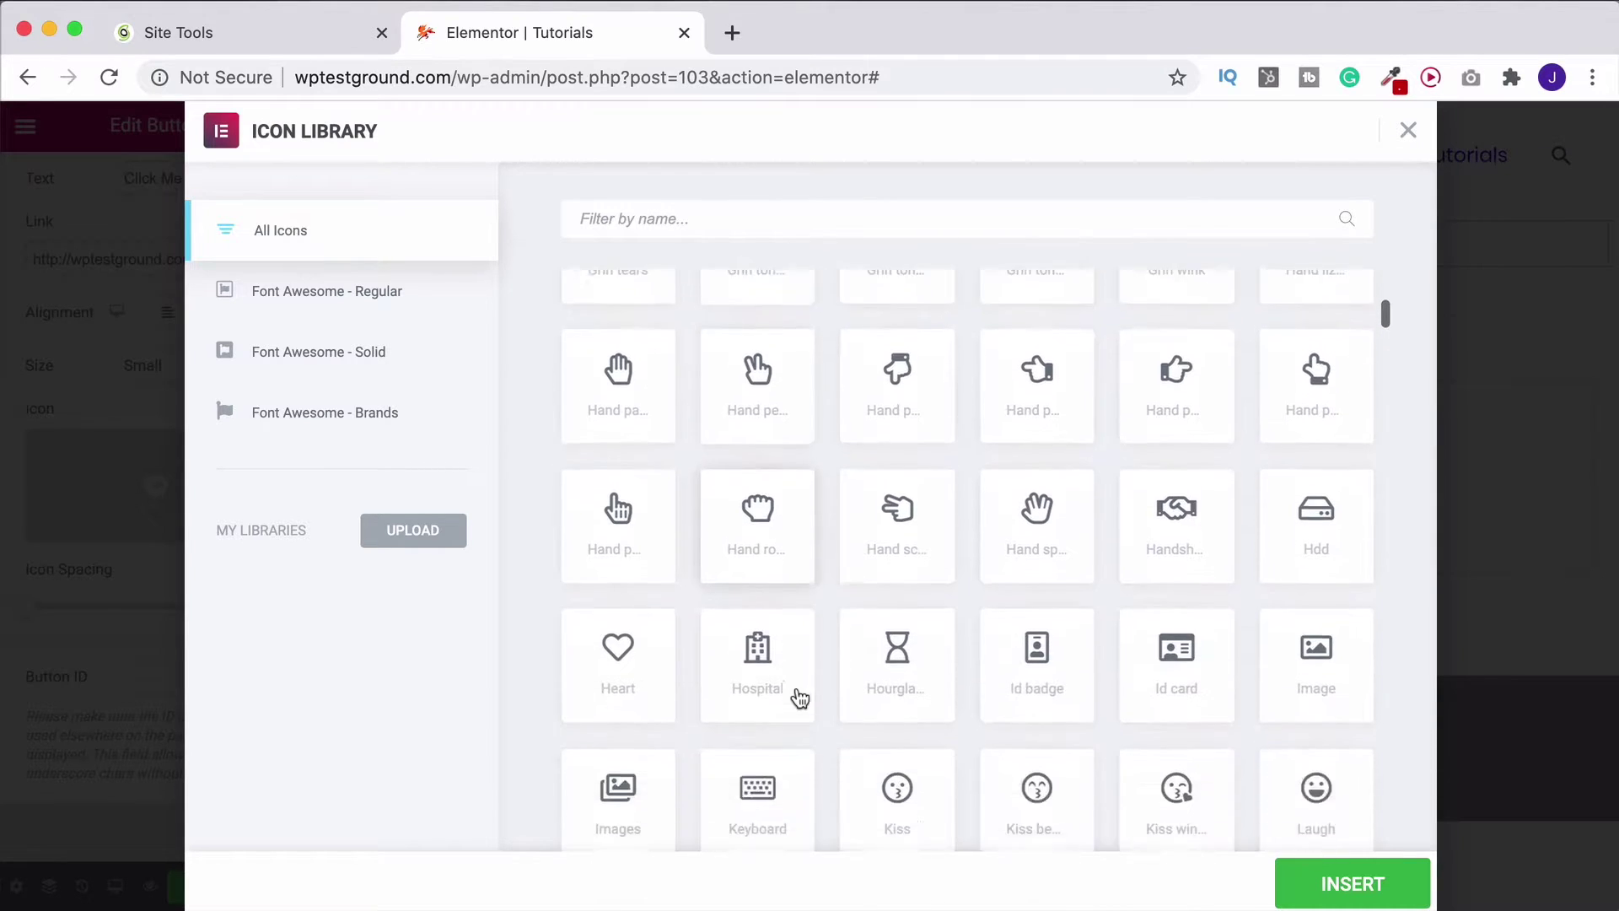
pyautogui.scroll(-2, 799, 699)
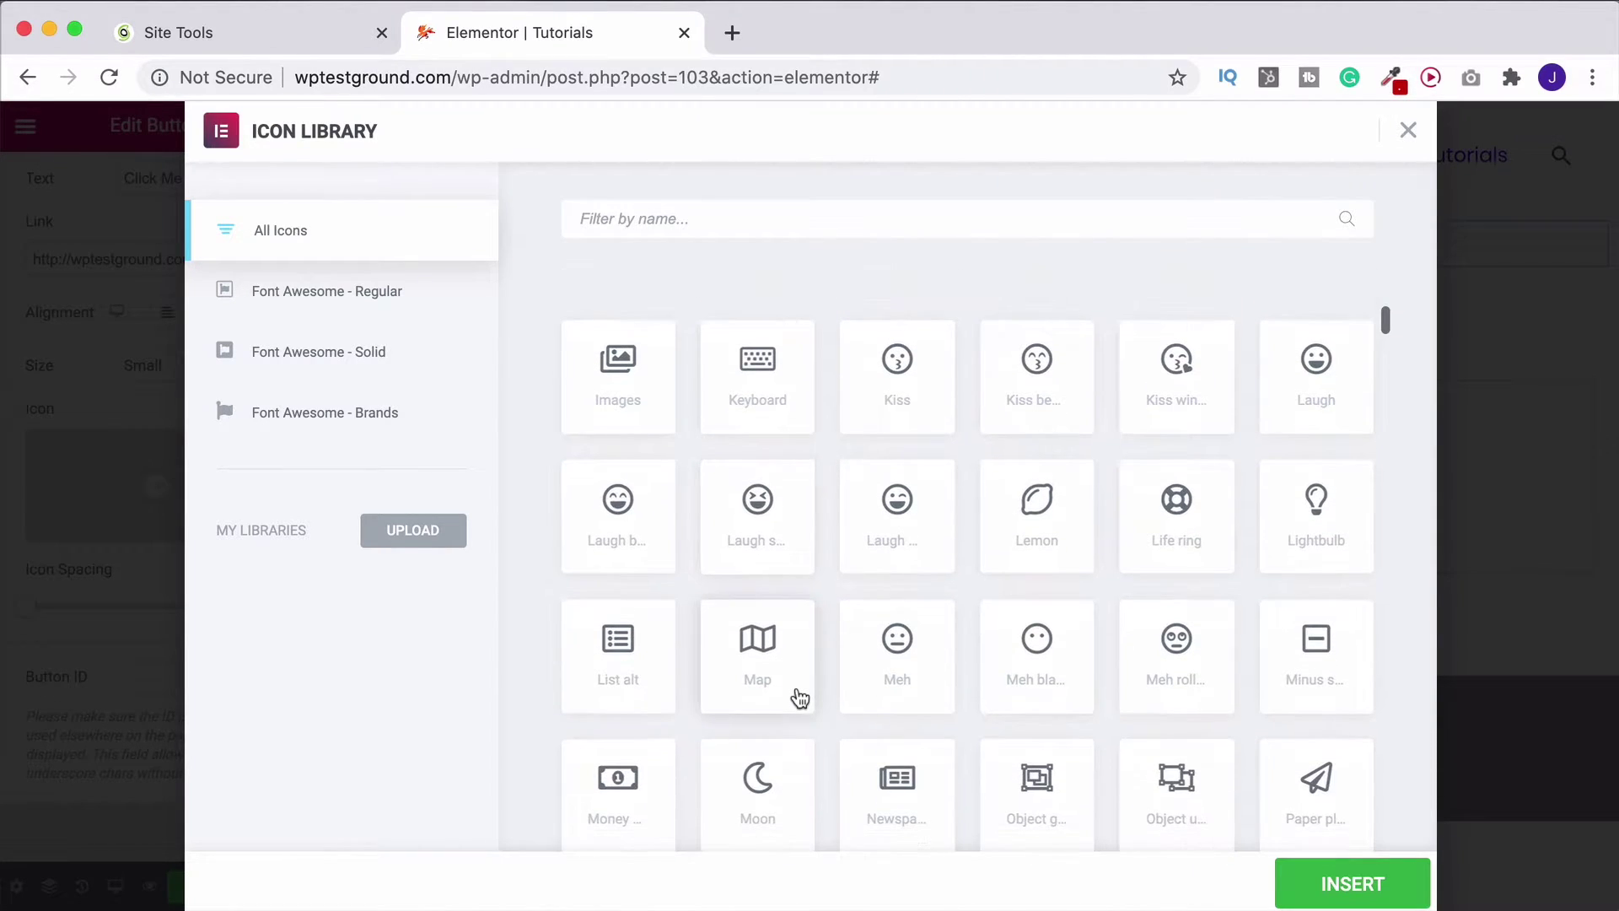
pyautogui.scroll(1, 800, 698)
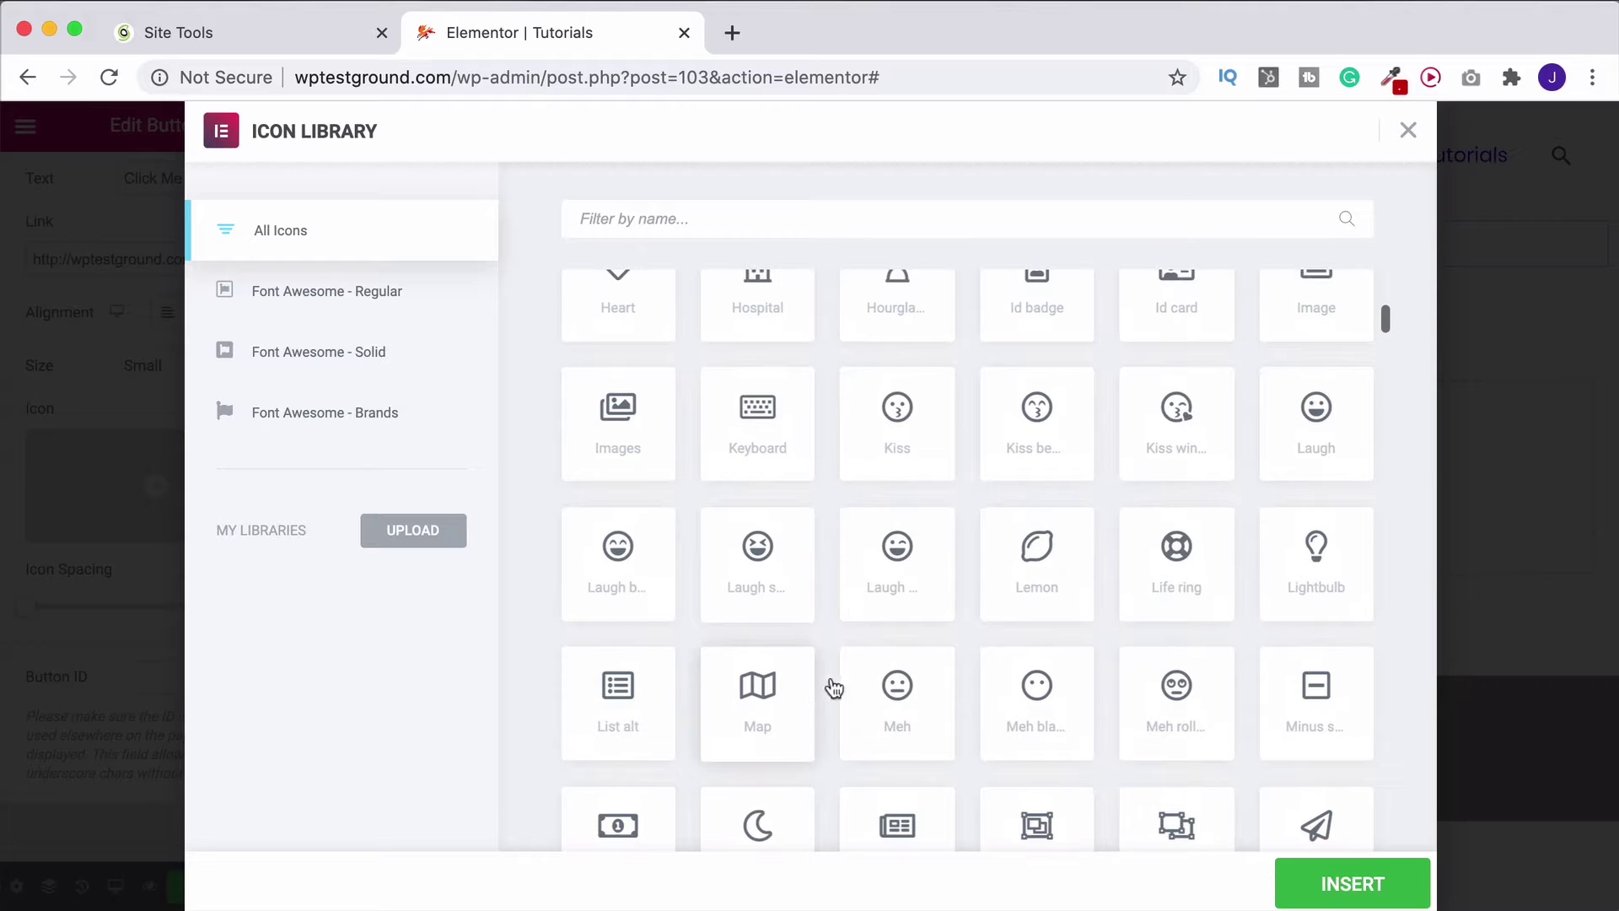
pyautogui.click(1354, 449)
pyautogui.click(1352, 877)
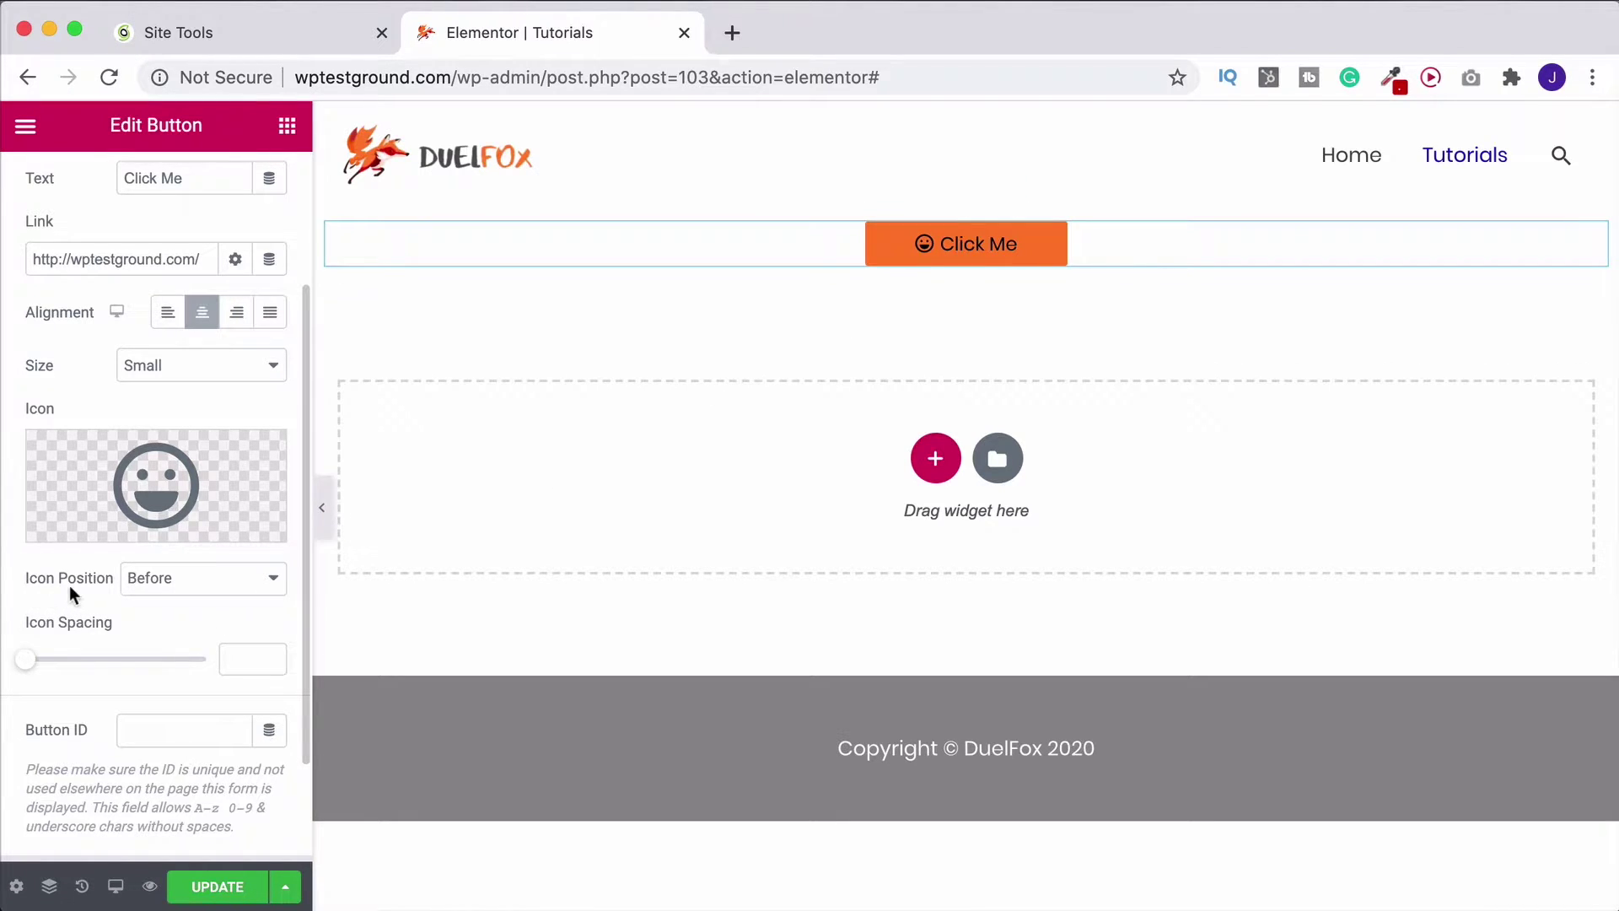
# Step: Place the button's icon after the text and set the icon spacing to 13
pyautogui.click(194, 582)
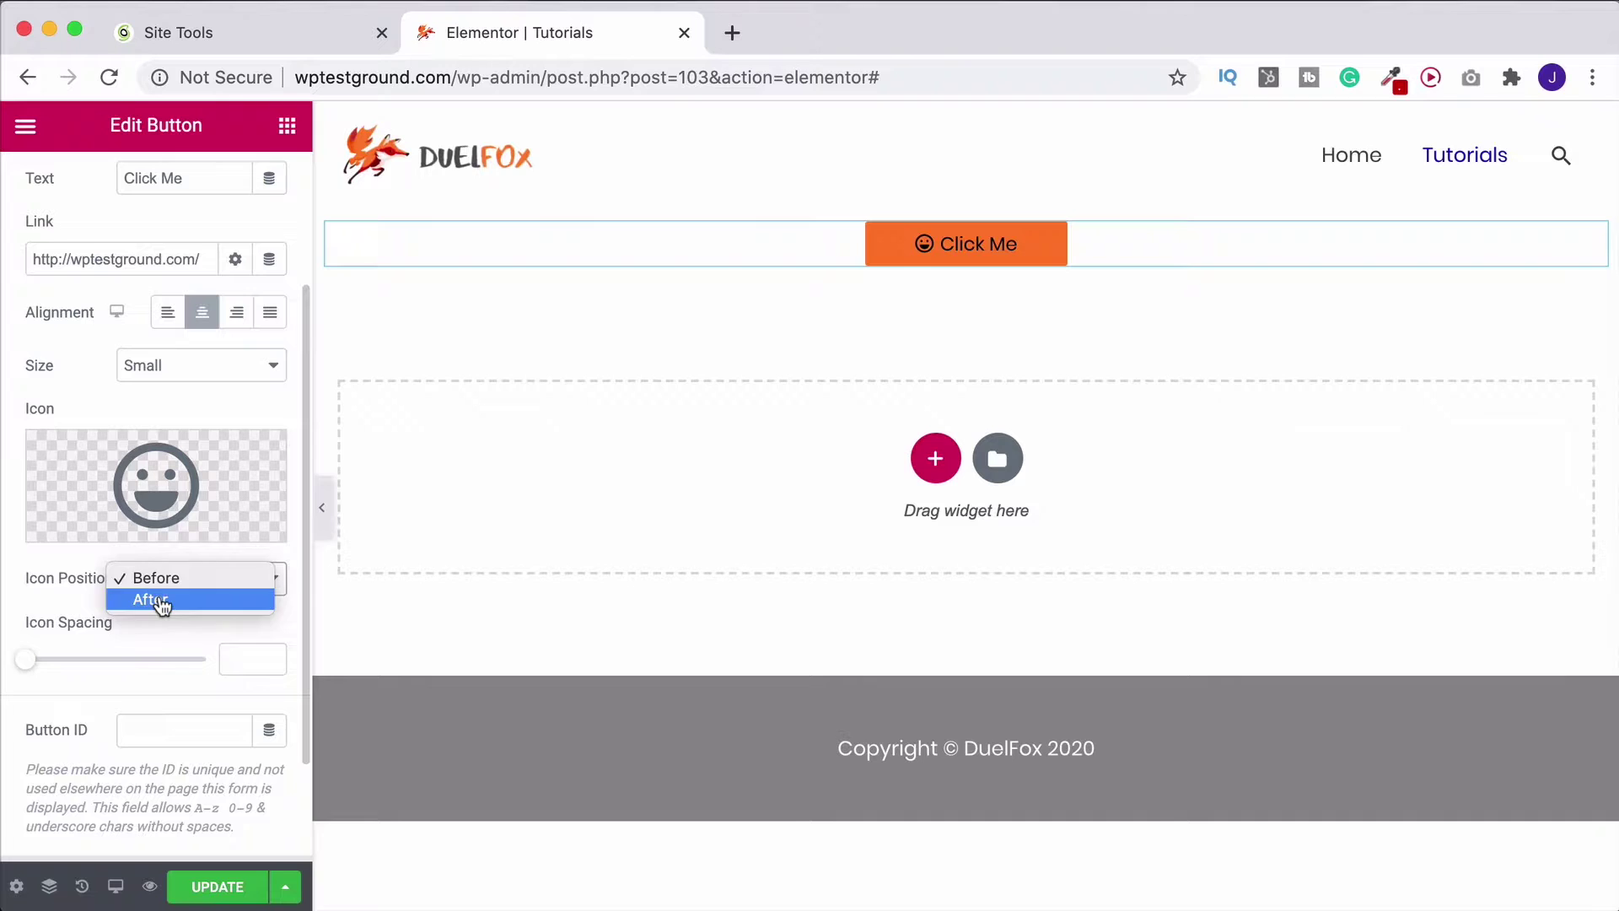
pyautogui.click(160, 599)
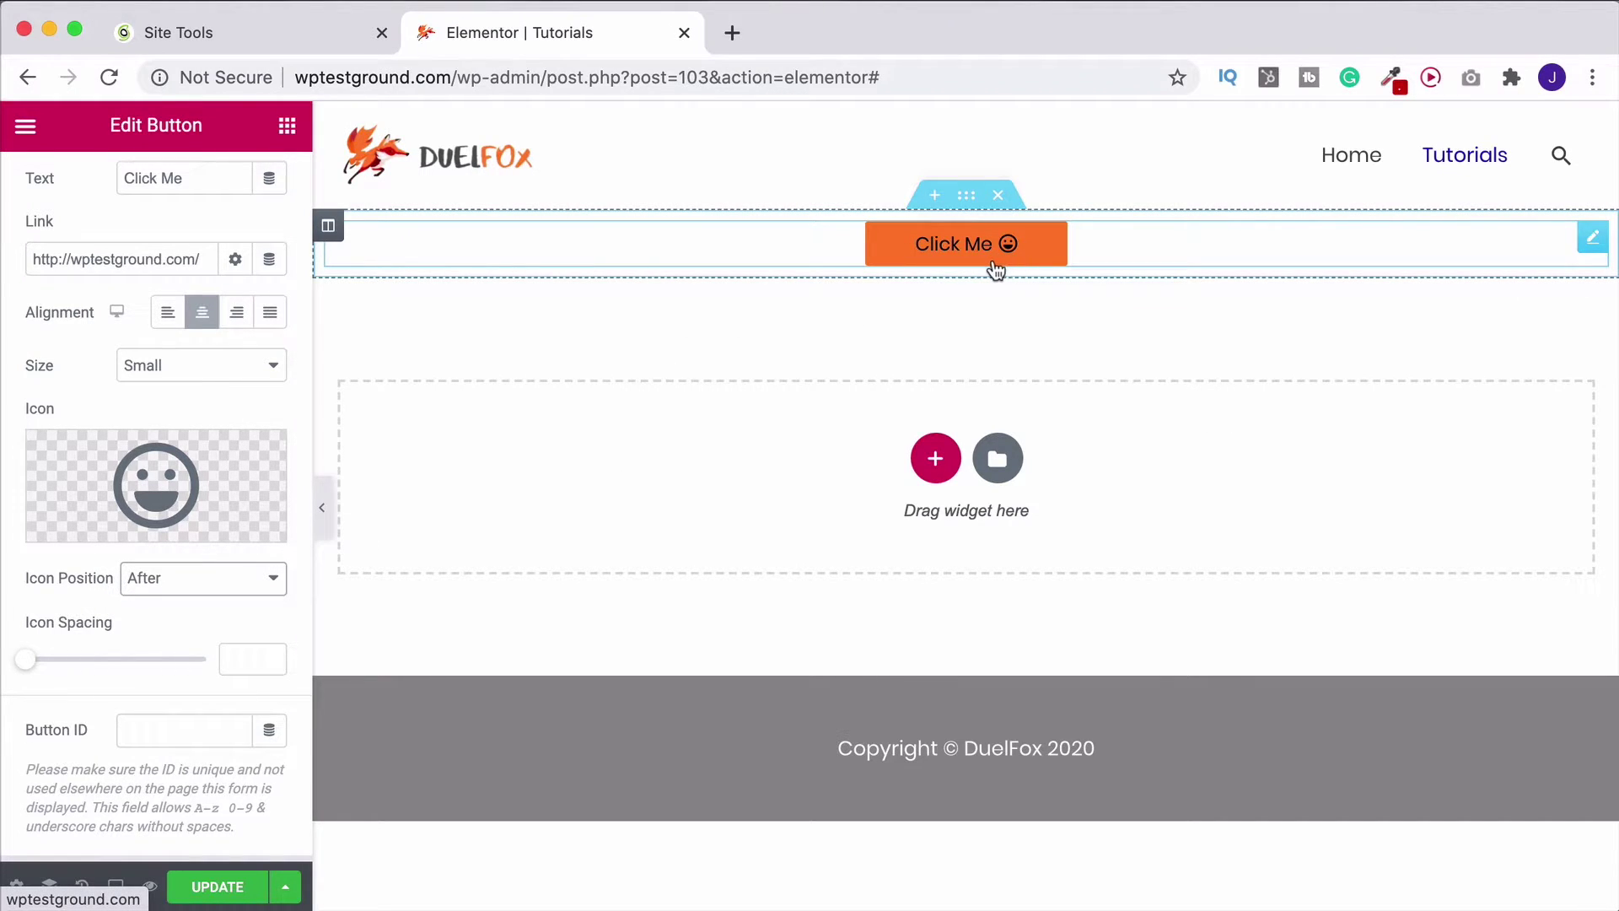
pyautogui.moveTo(26, 661); pyautogui.dragTo(76, 671)
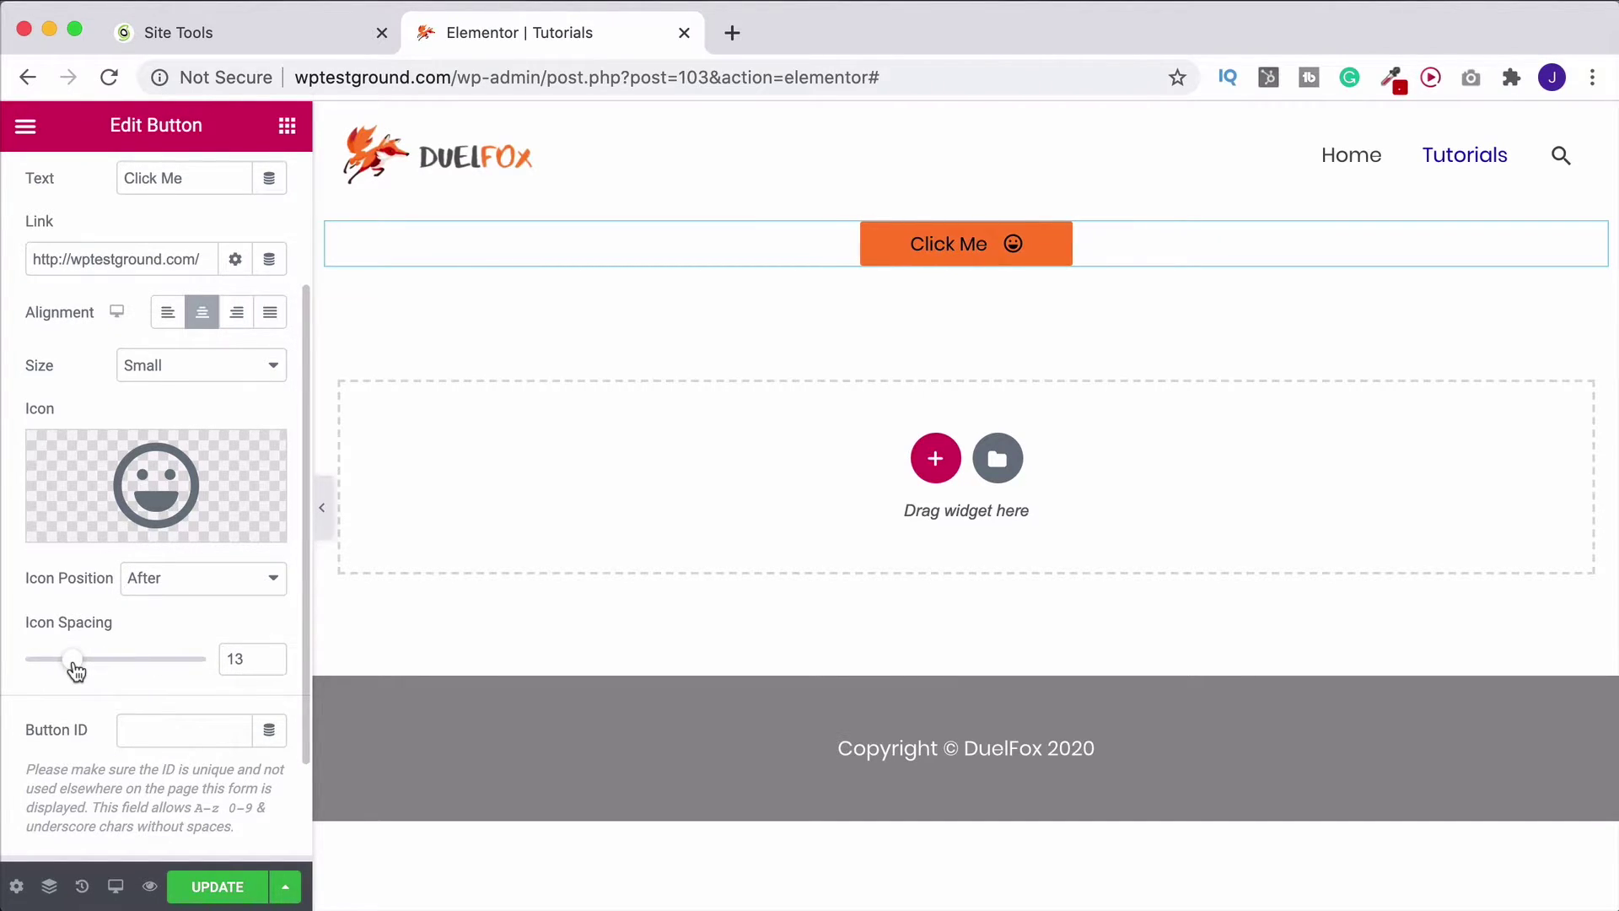
# Step: Clear the icon spacing value of the Click Me button
pyautogui.moveTo(244, 658); pyautogui.dragTo(193, 667)
pyautogui.press('BackSpace')
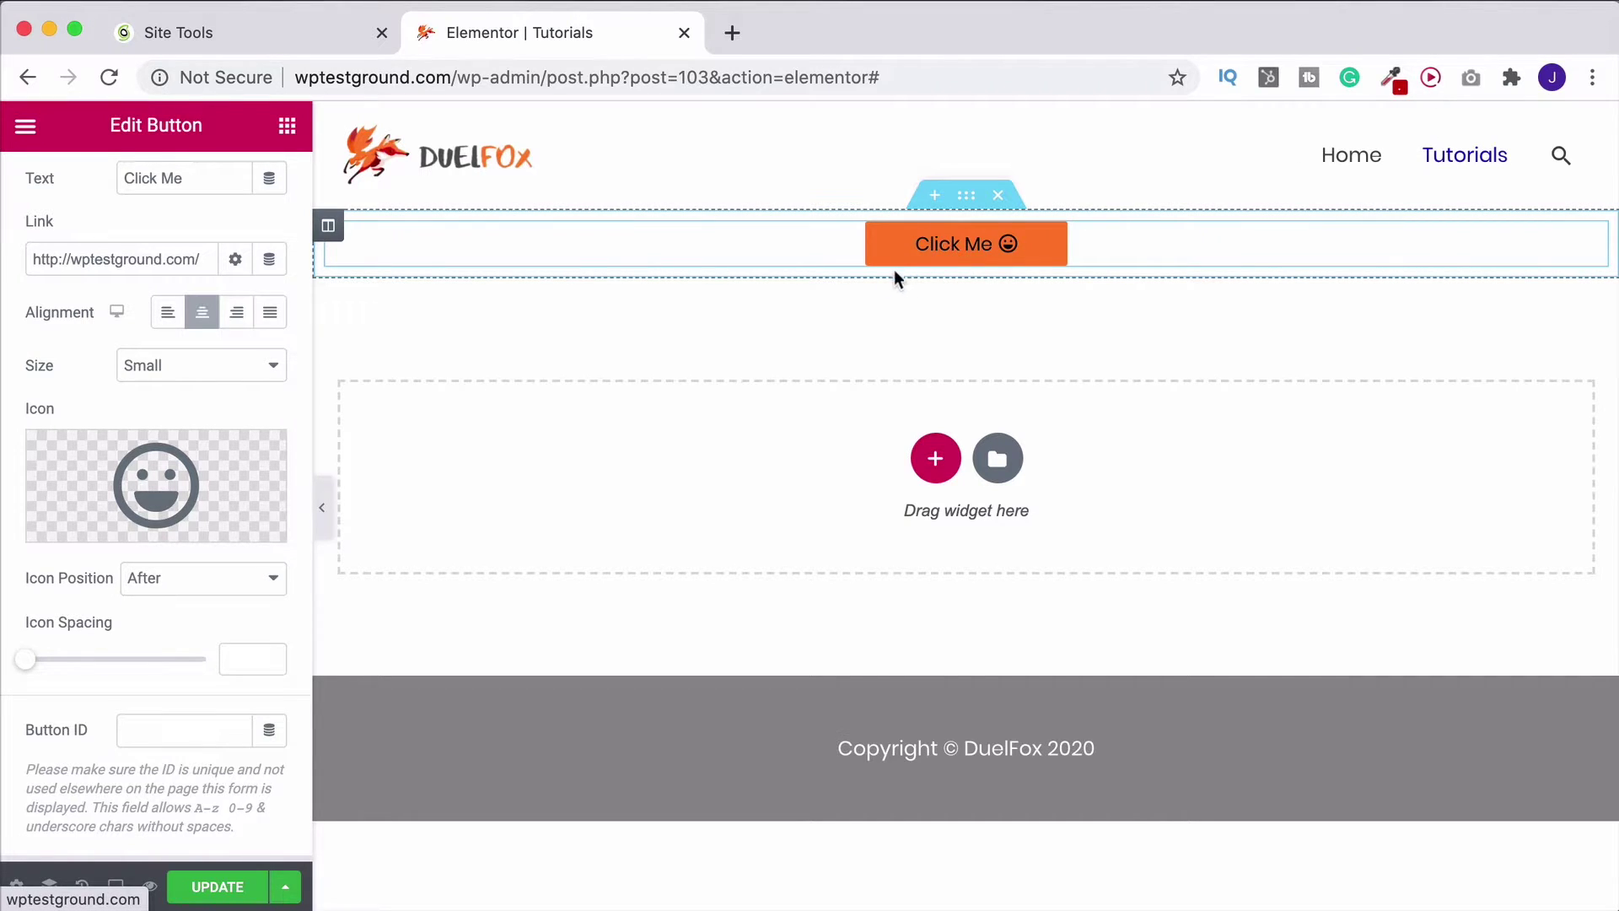
# Step: Set the font family of the button's typography to Rubik in its style settings
pyautogui.scroll(5, 124, 327)
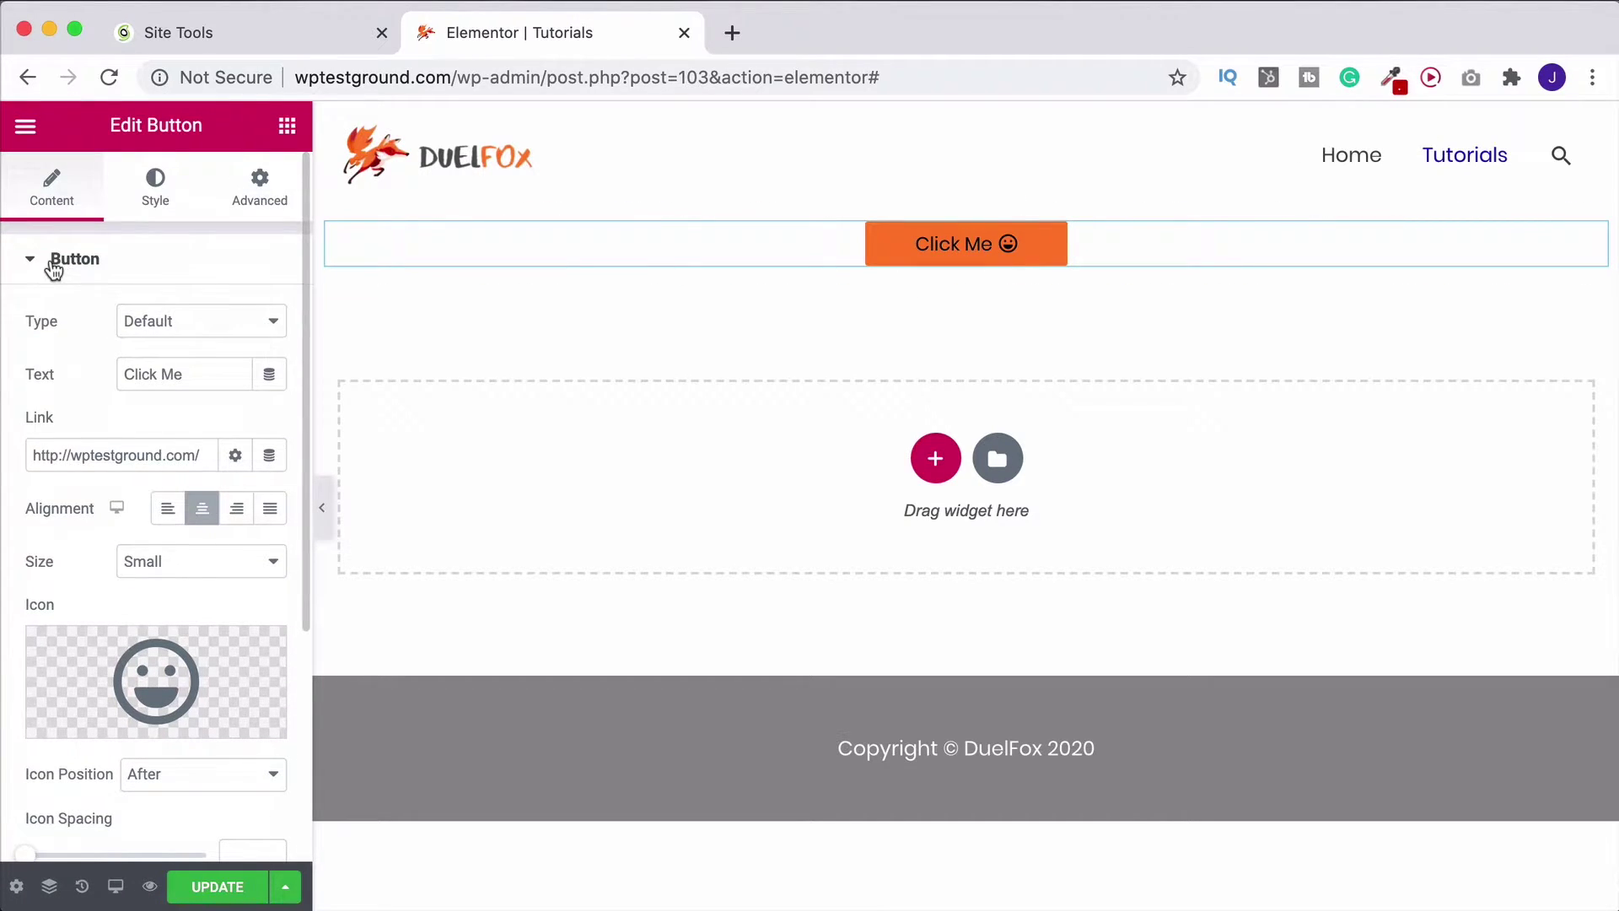
pyautogui.click(156, 189)
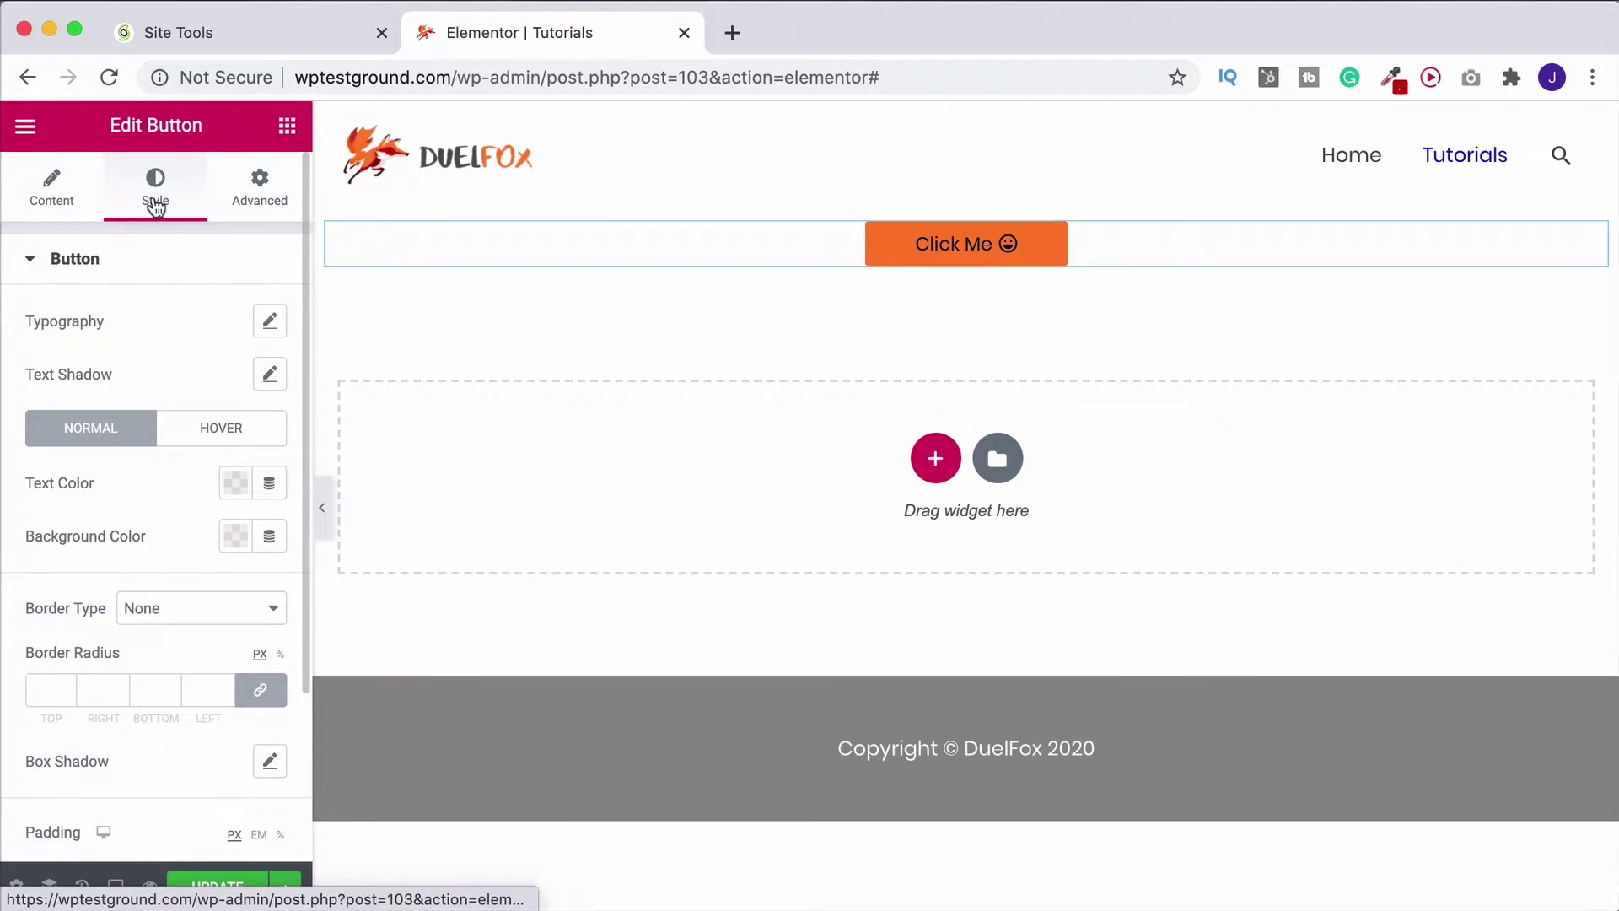
pyautogui.click(270, 326)
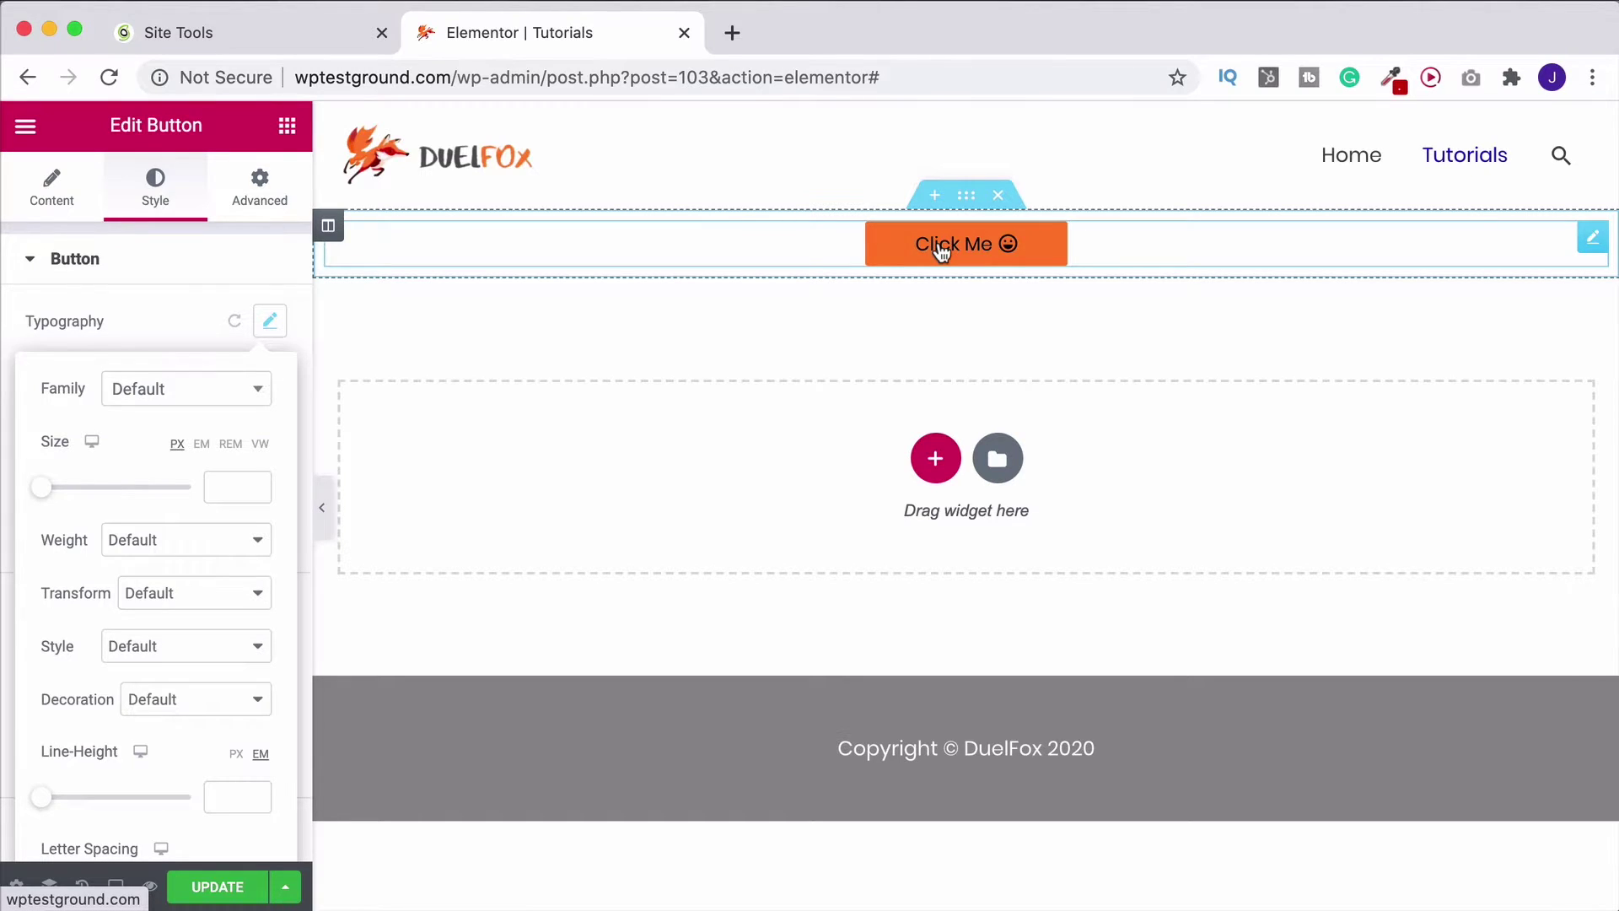
pyautogui.click(162, 405)
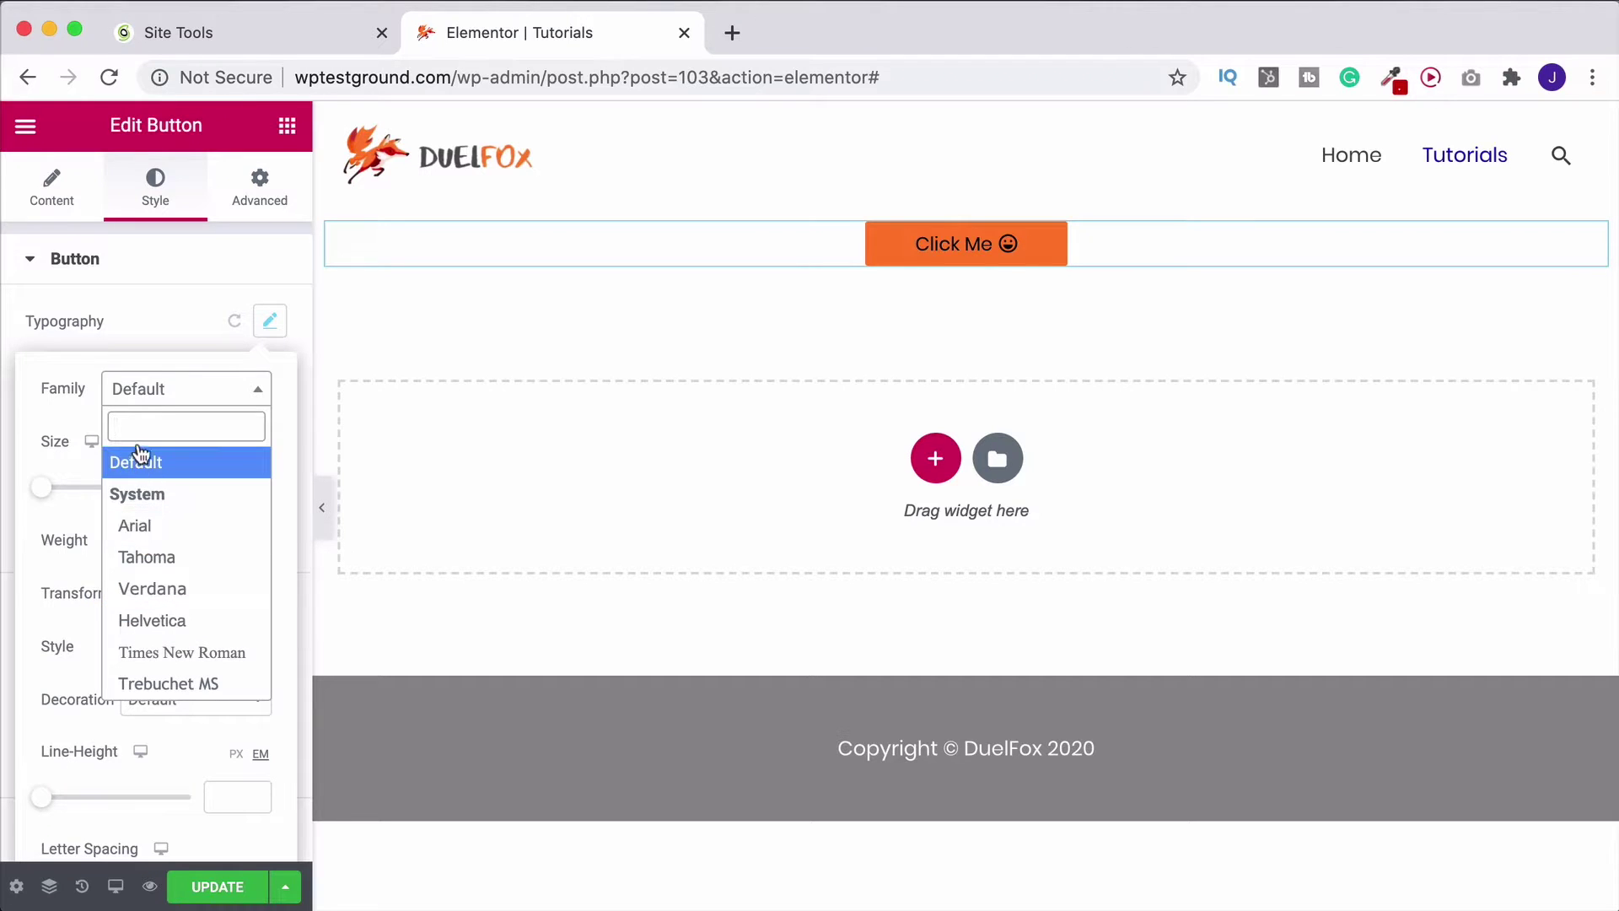
pyautogui.write('rub')
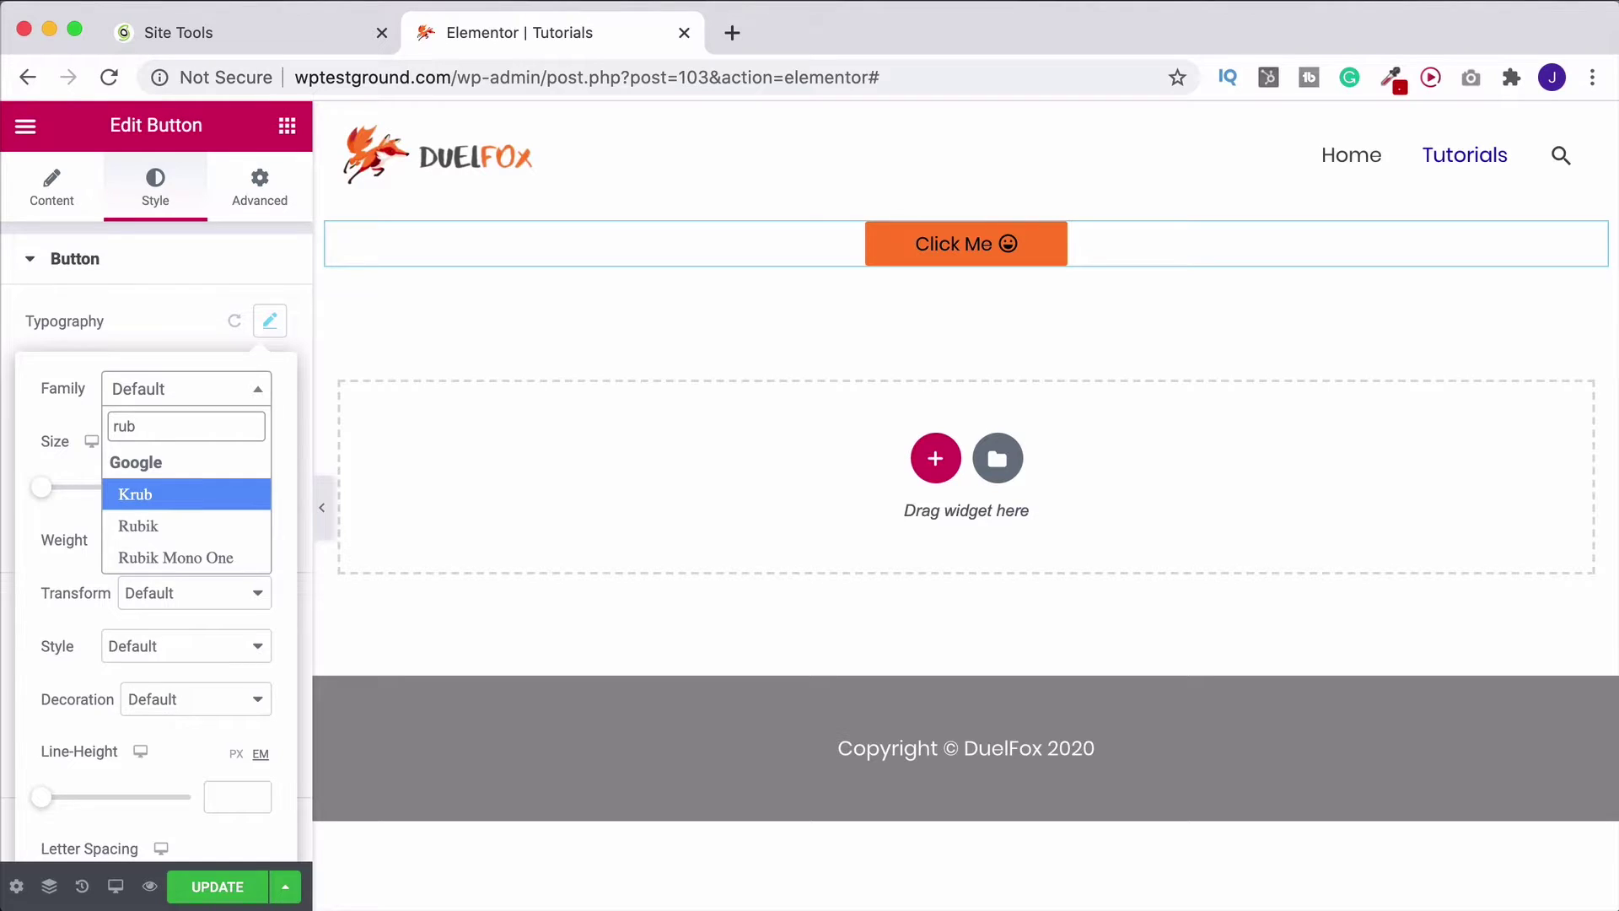
pyautogui.click(148, 529)
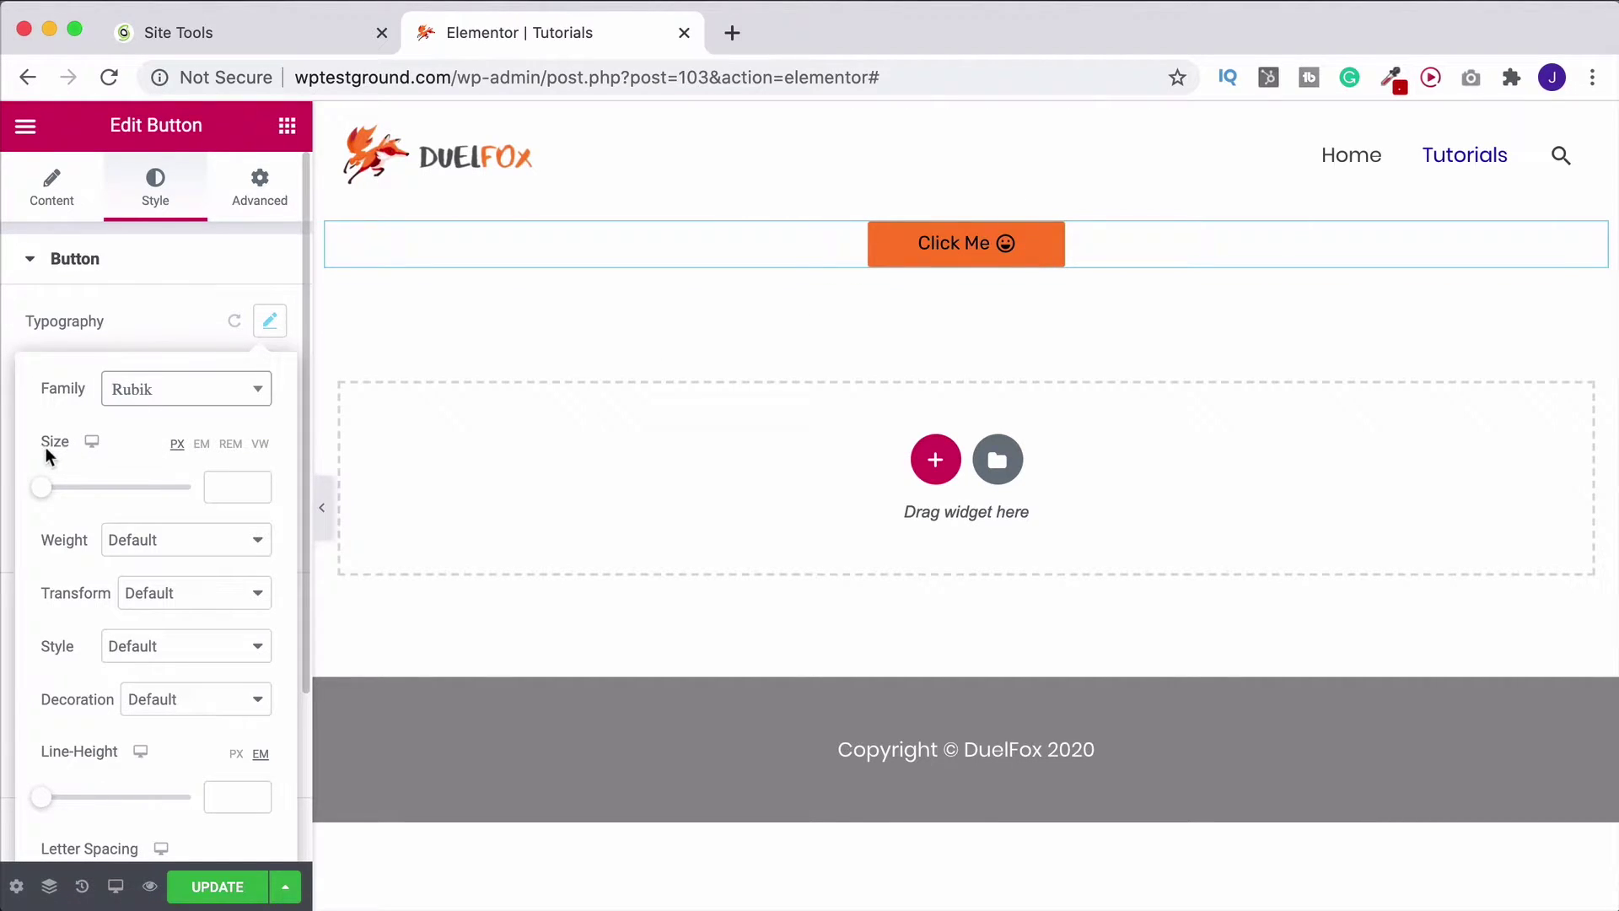
# Step: Set the button text's font size to 20 px, try weight 500, and set the weight to 400
pyautogui.moveTo(40, 487)
pyautogui.mouseDown()
pyautogui.moveTo(95, 491)
pyautogui.moveTo(53, 496)
pyautogui.mouseUp()
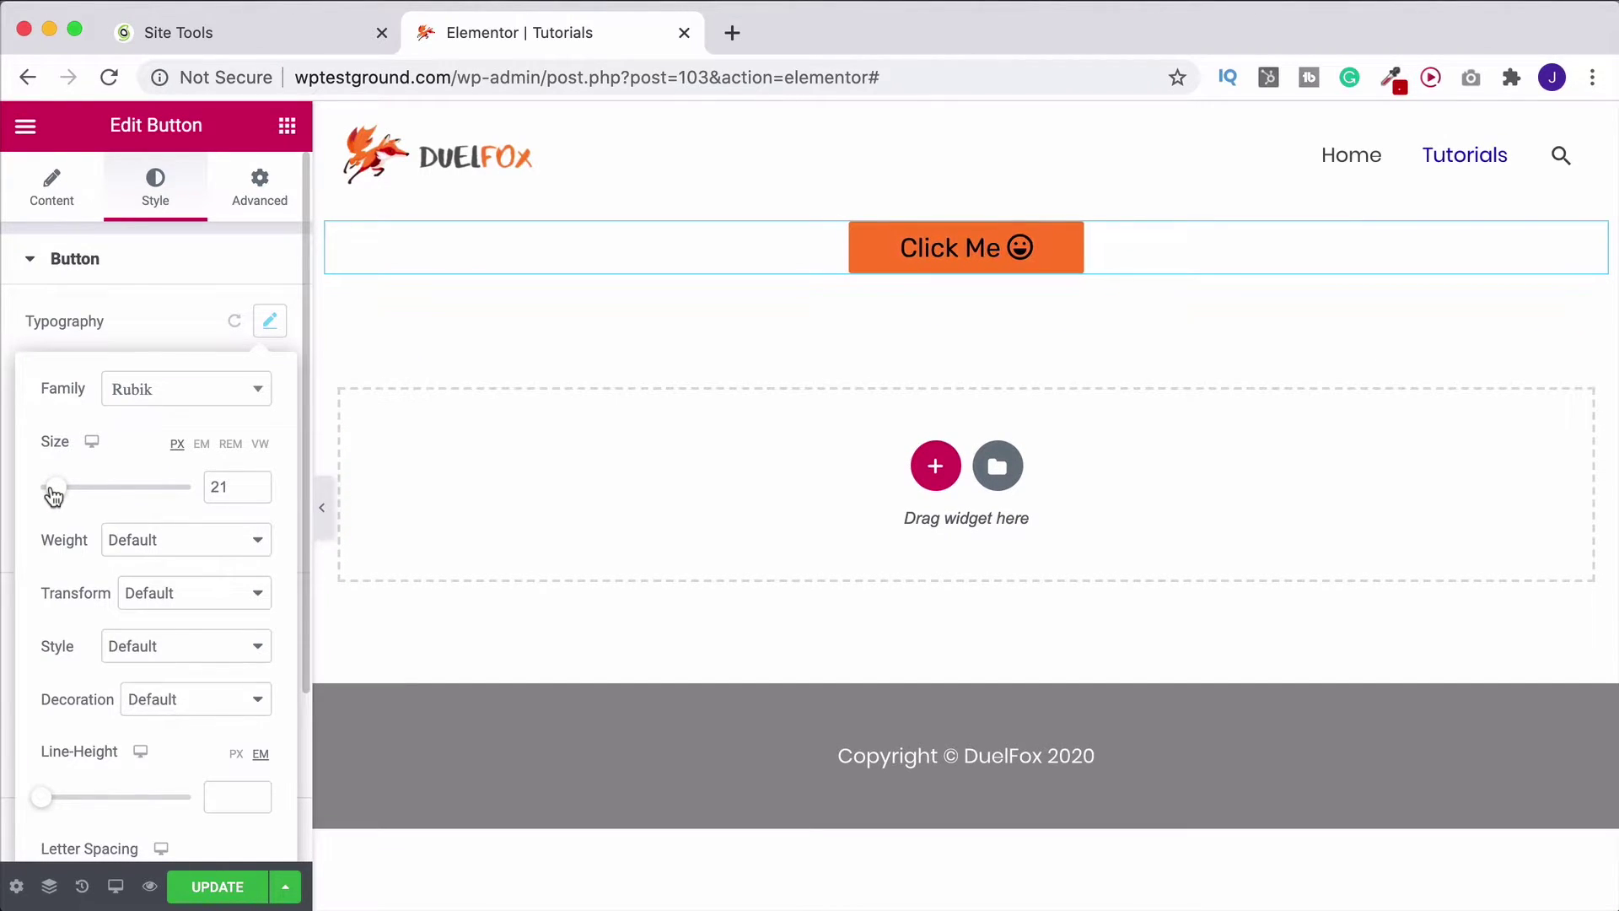
pyautogui.click(254, 491)
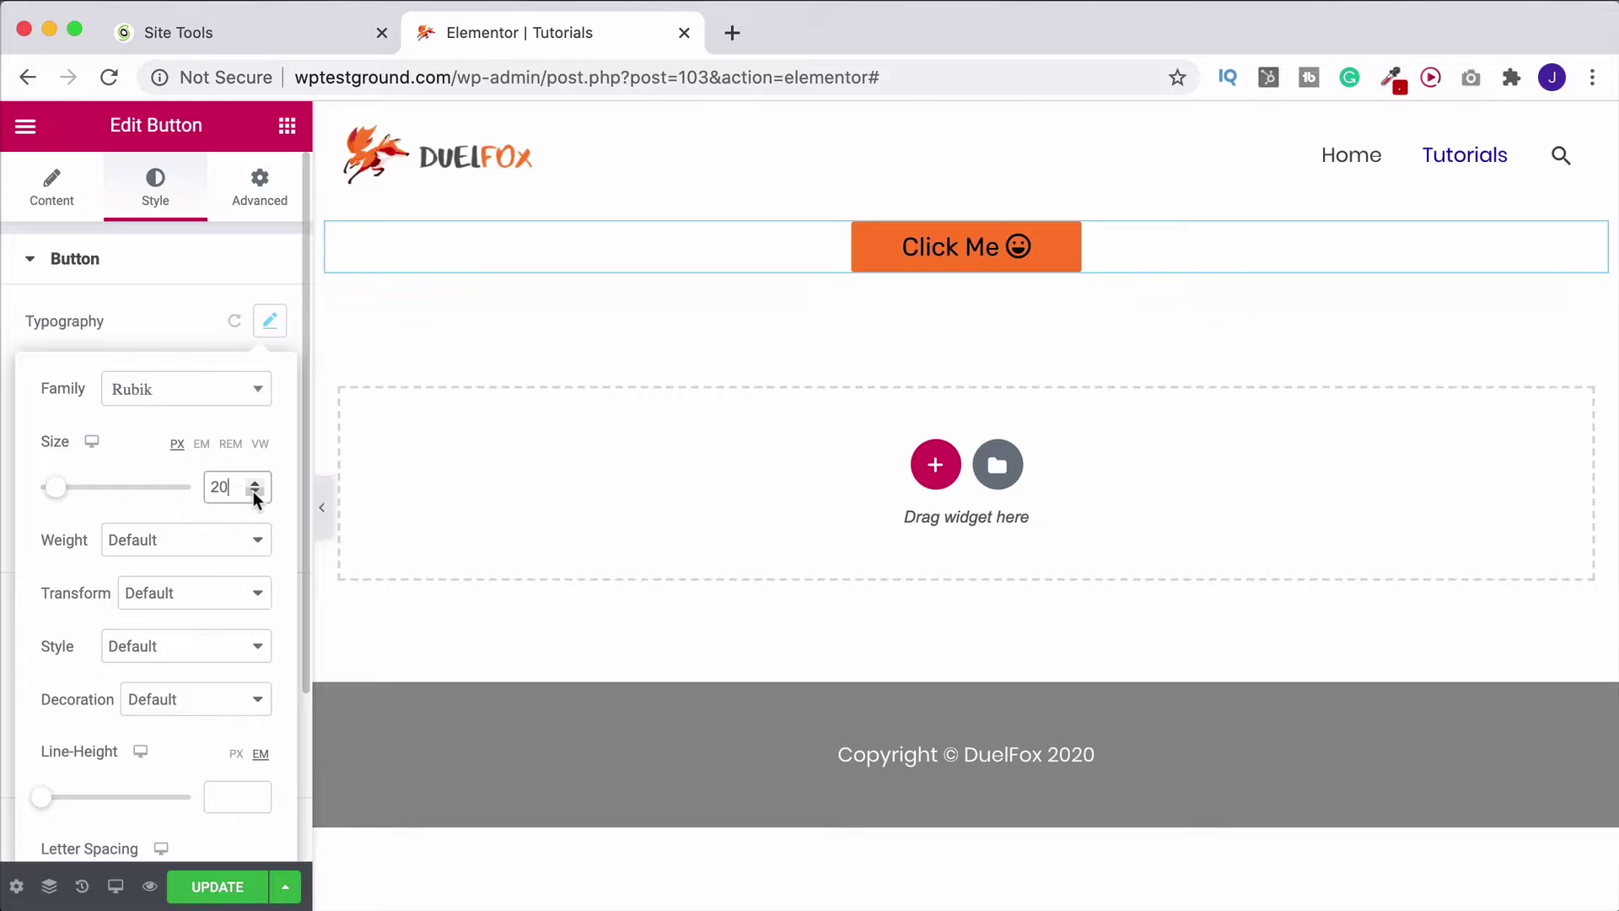
pyautogui.click(174, 546)
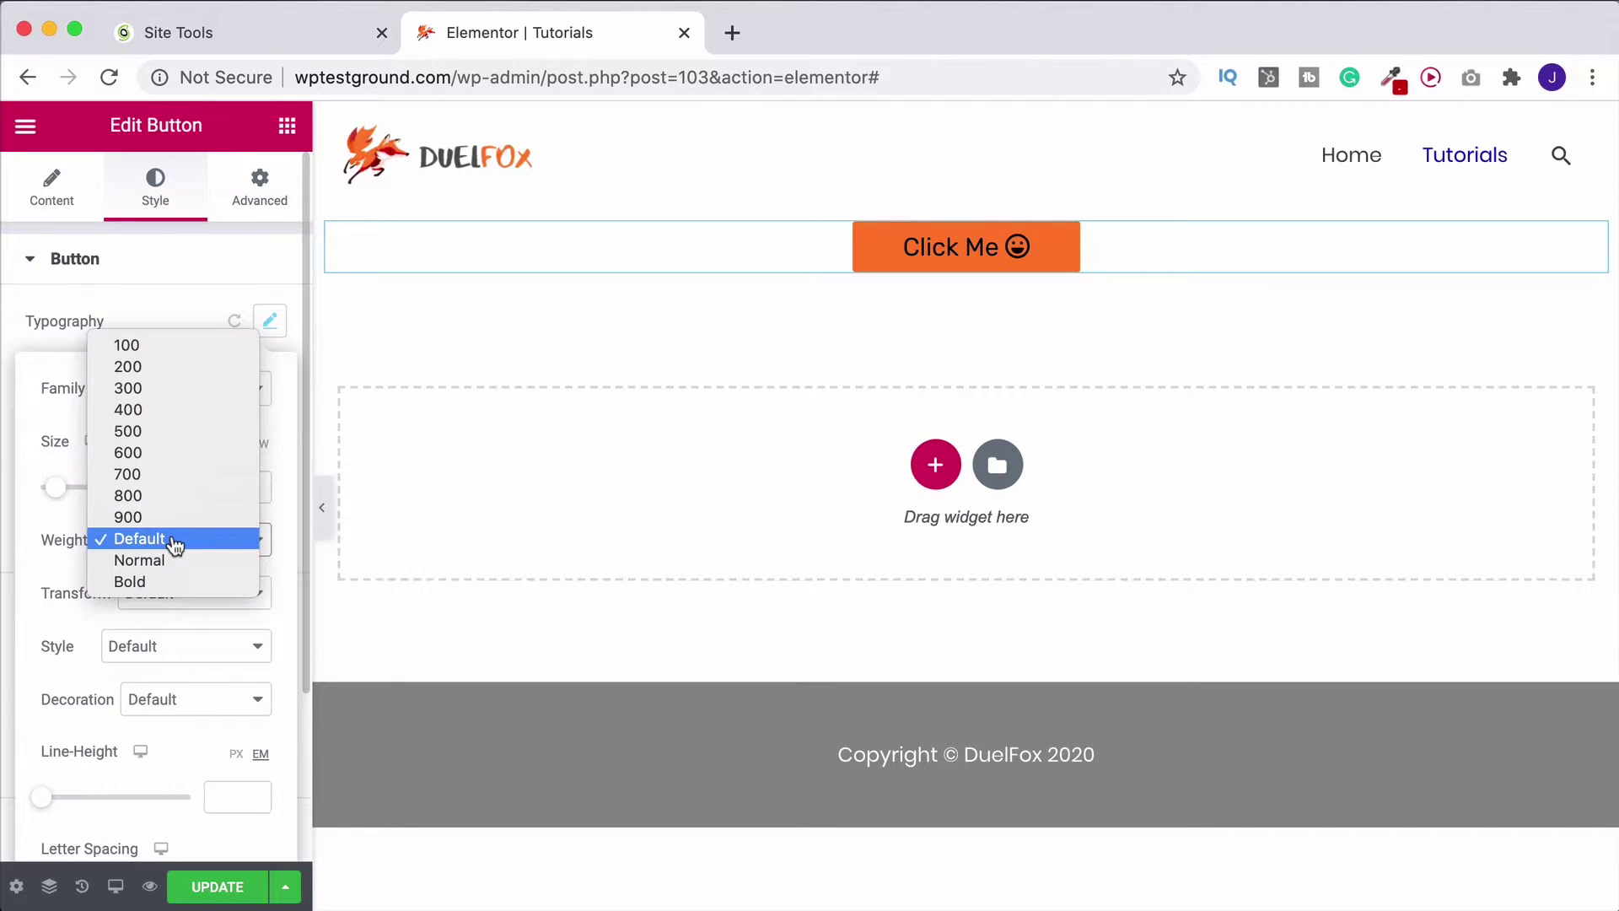
pyautogui.click(143, 432)
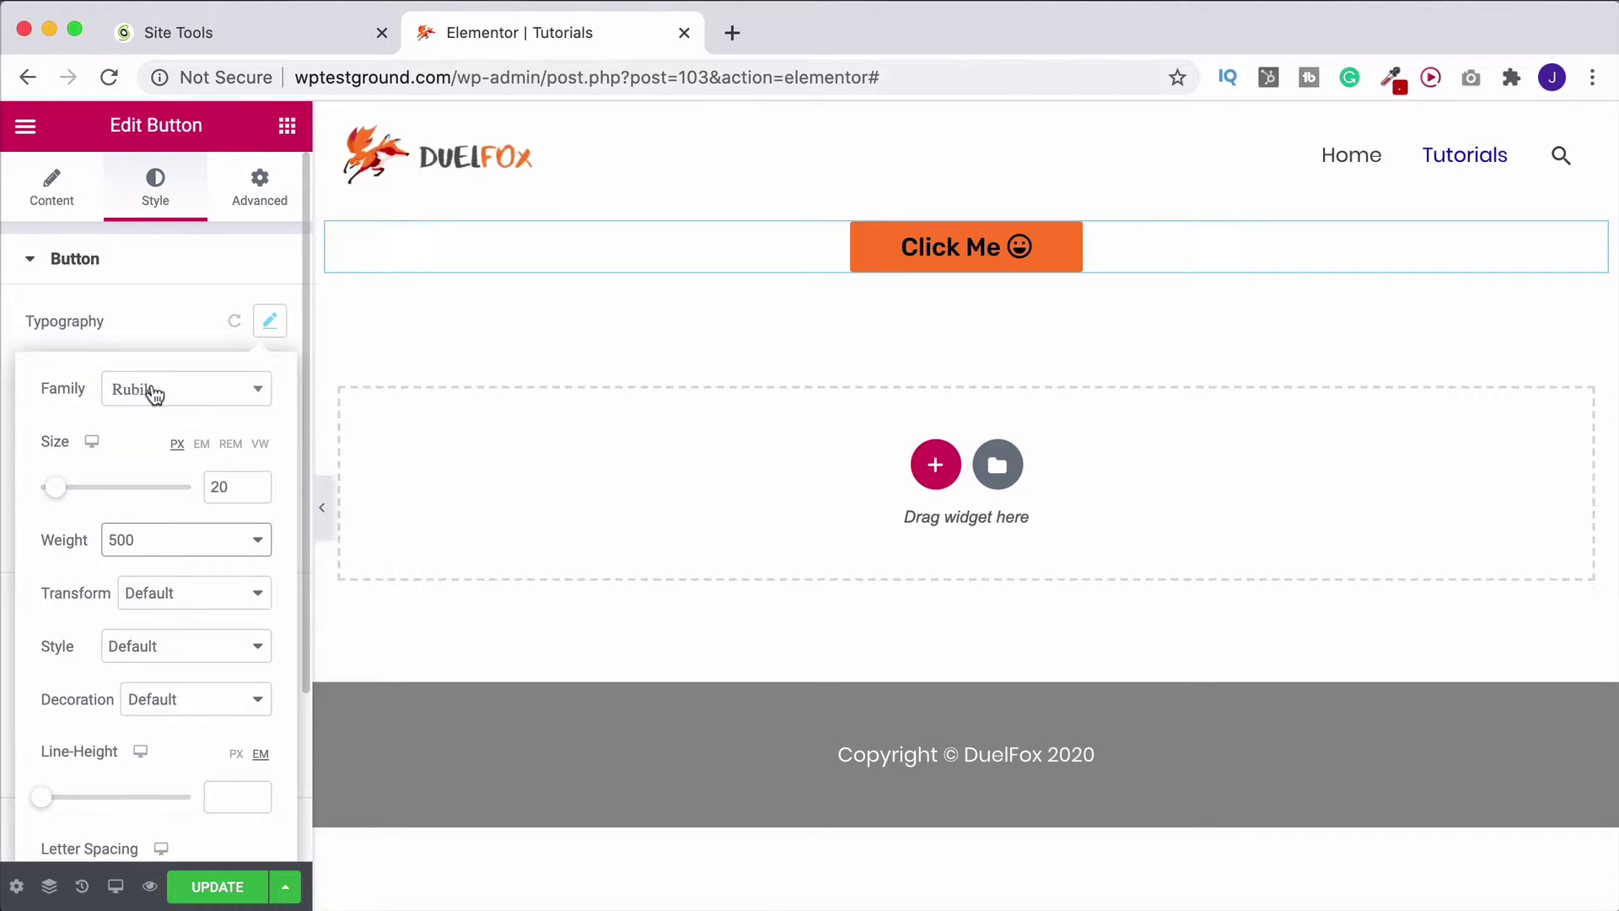
pyautogui.click(150, 551)
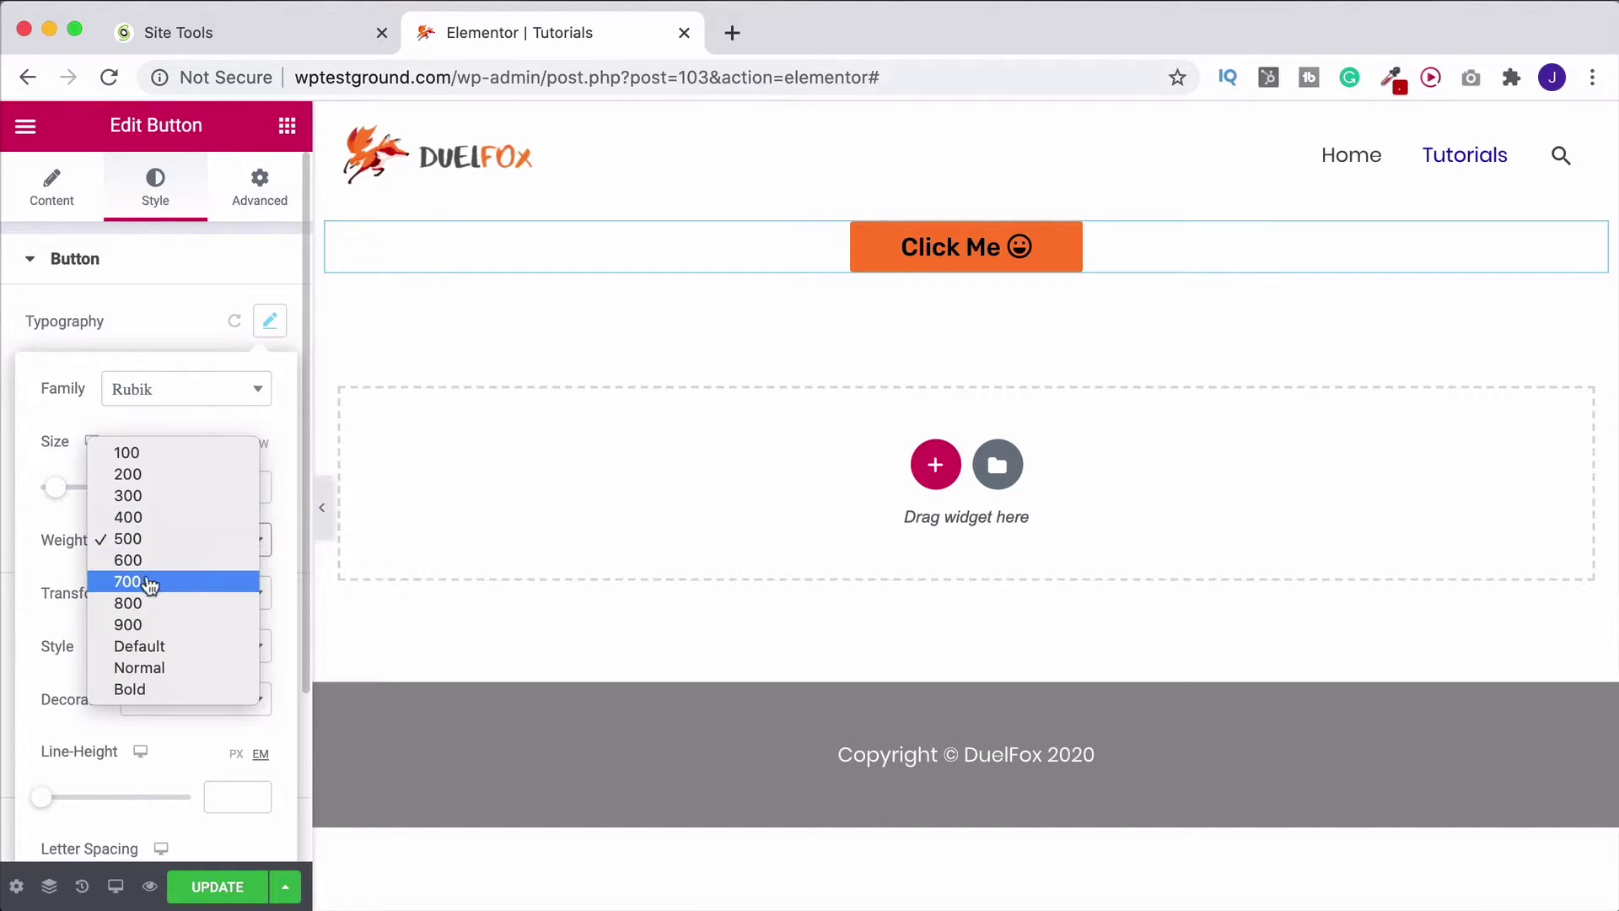
pyautogui.click(148, 533)
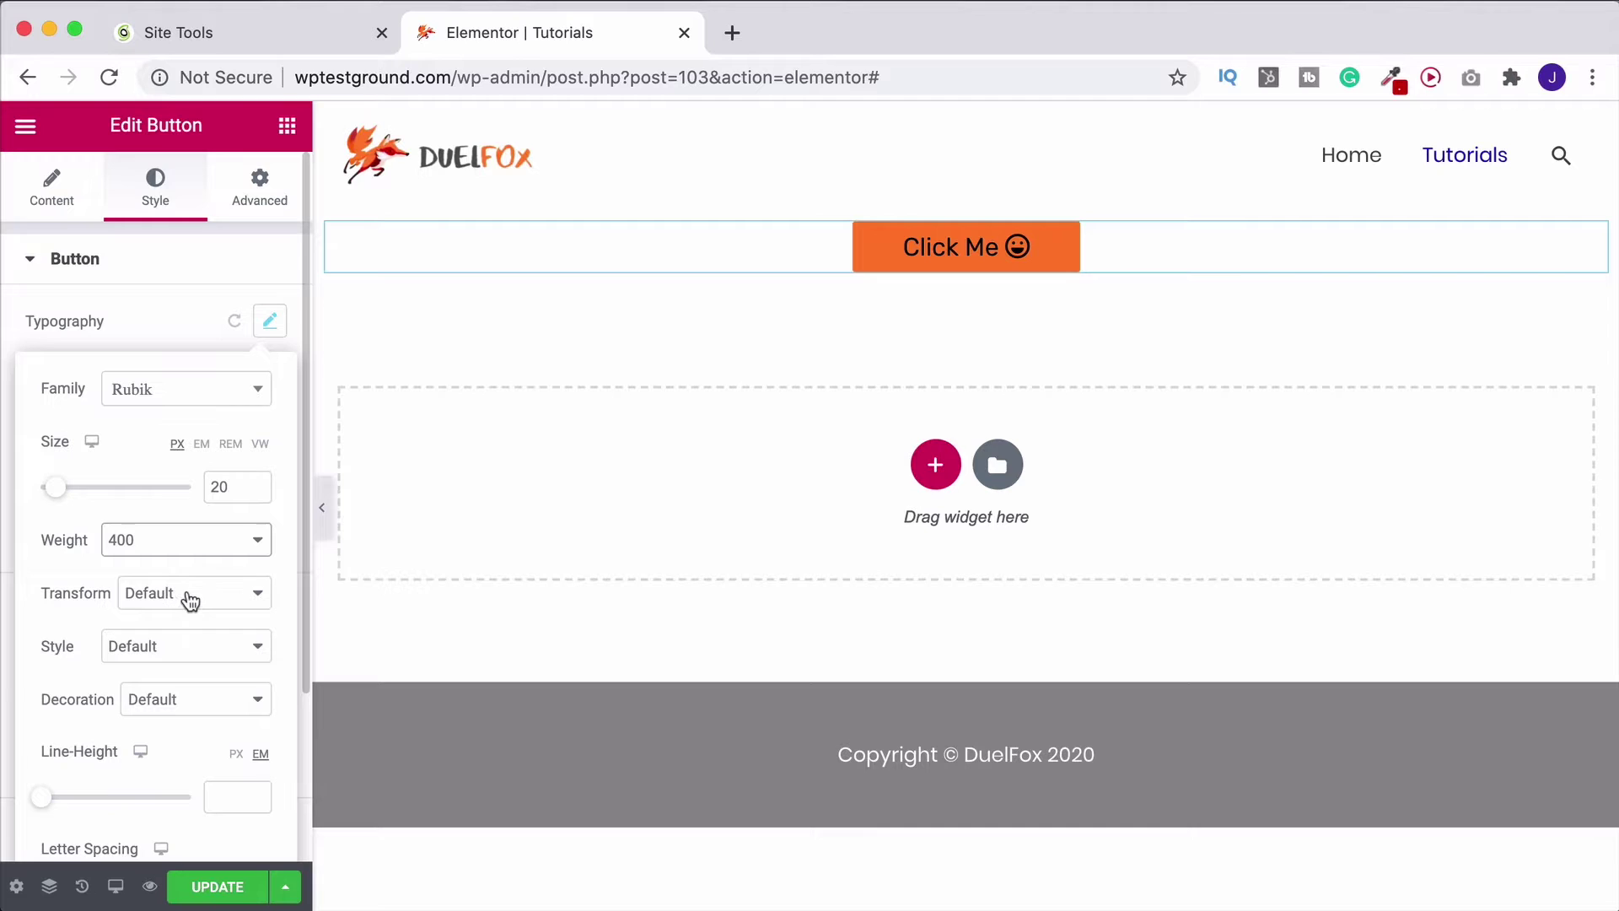
# Step: Try the Uppercase and Lowercase transforms on the button text and set the transform to Capitalize
pyautogui.click(152, 594)
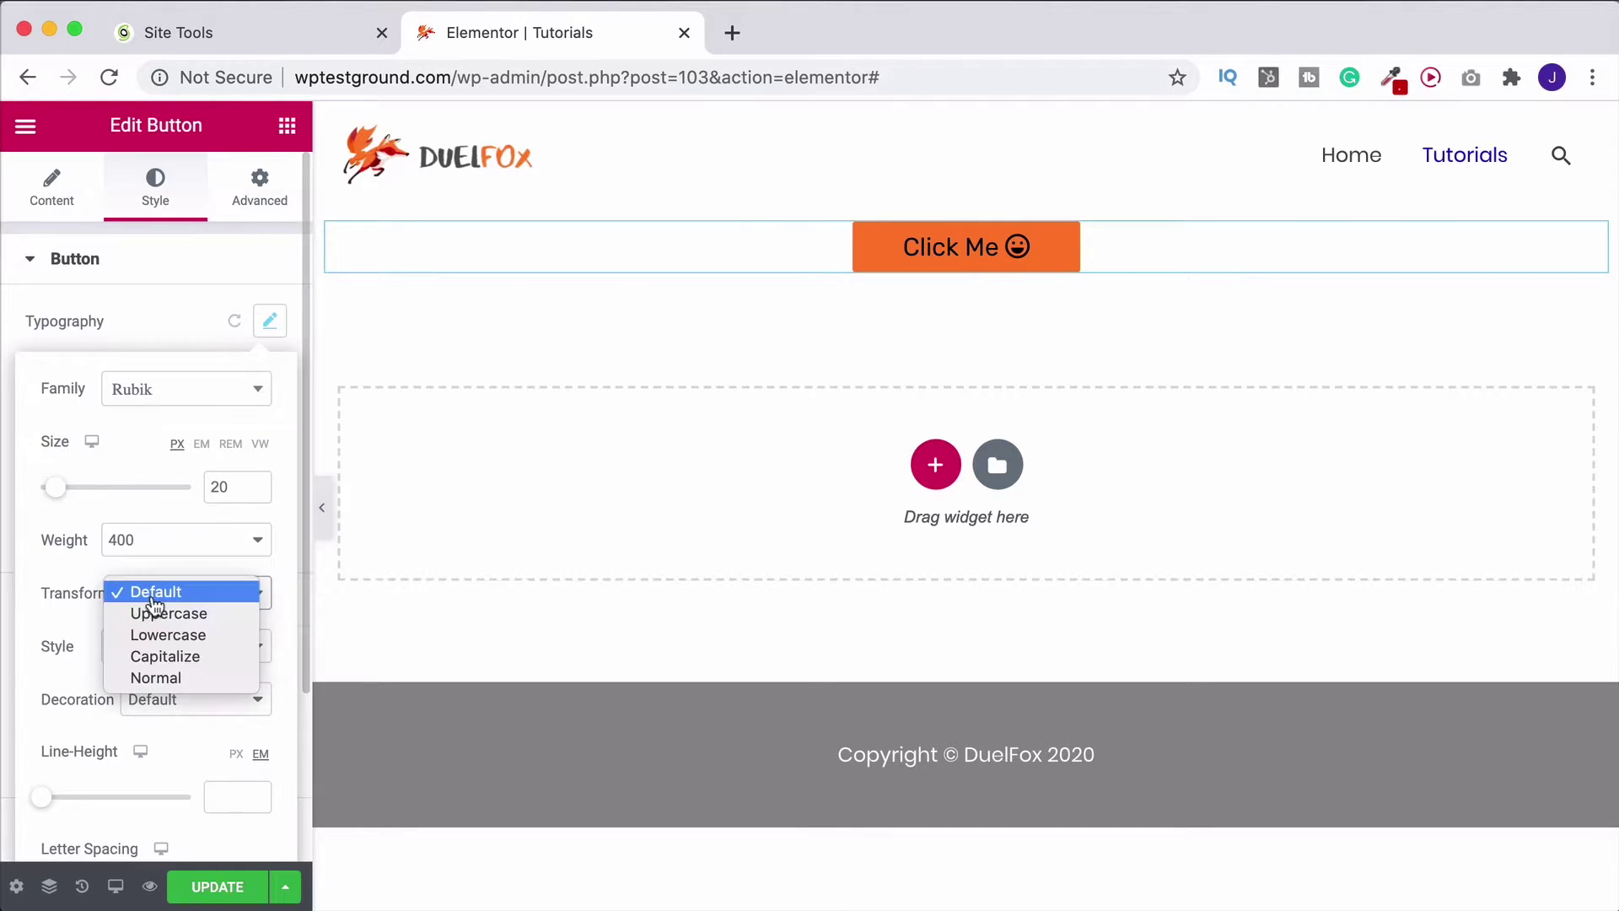
pyautogui.click(218, 619)
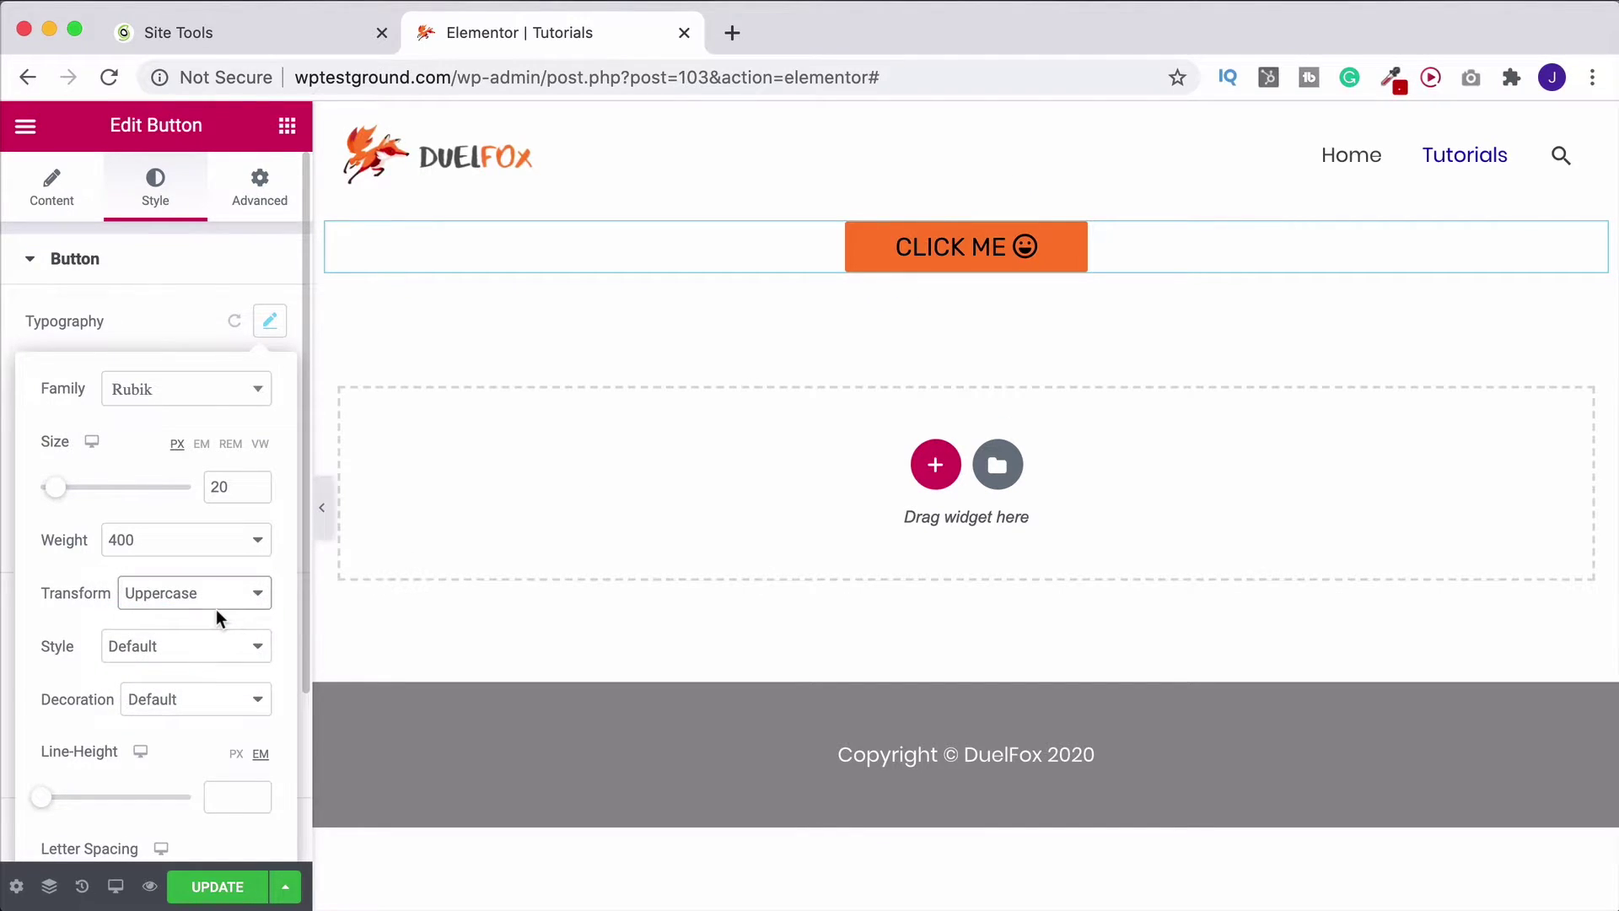
pyautogui.click(214, 609)
pyautogui.click(198, 622)
pyautogui.click(70, 194)
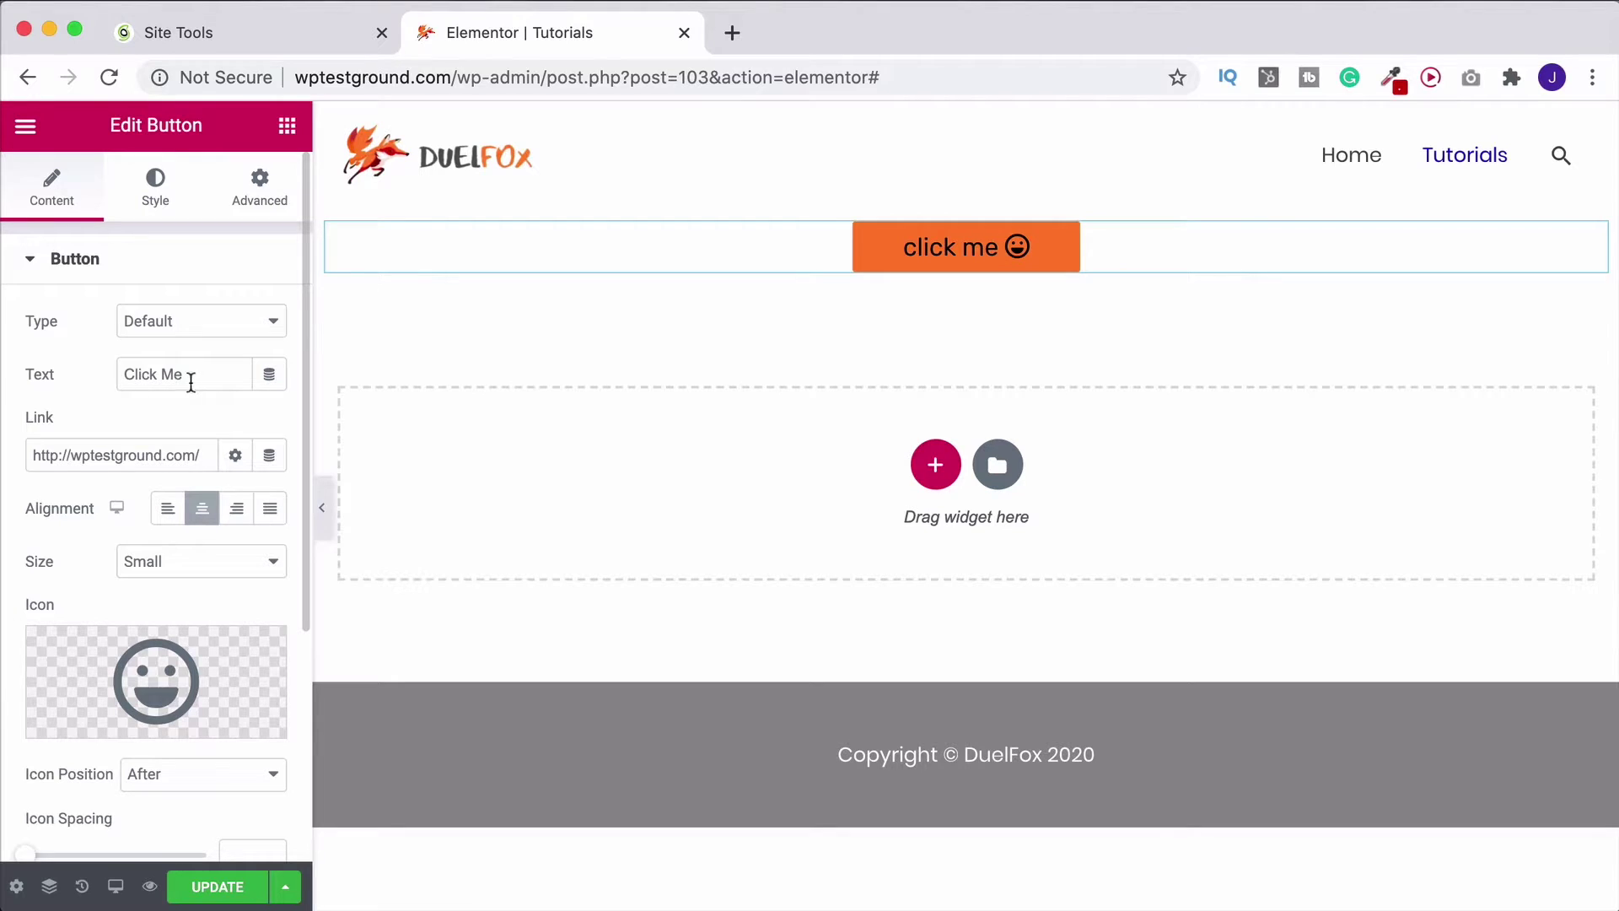
pyautogui.click(159, 187)
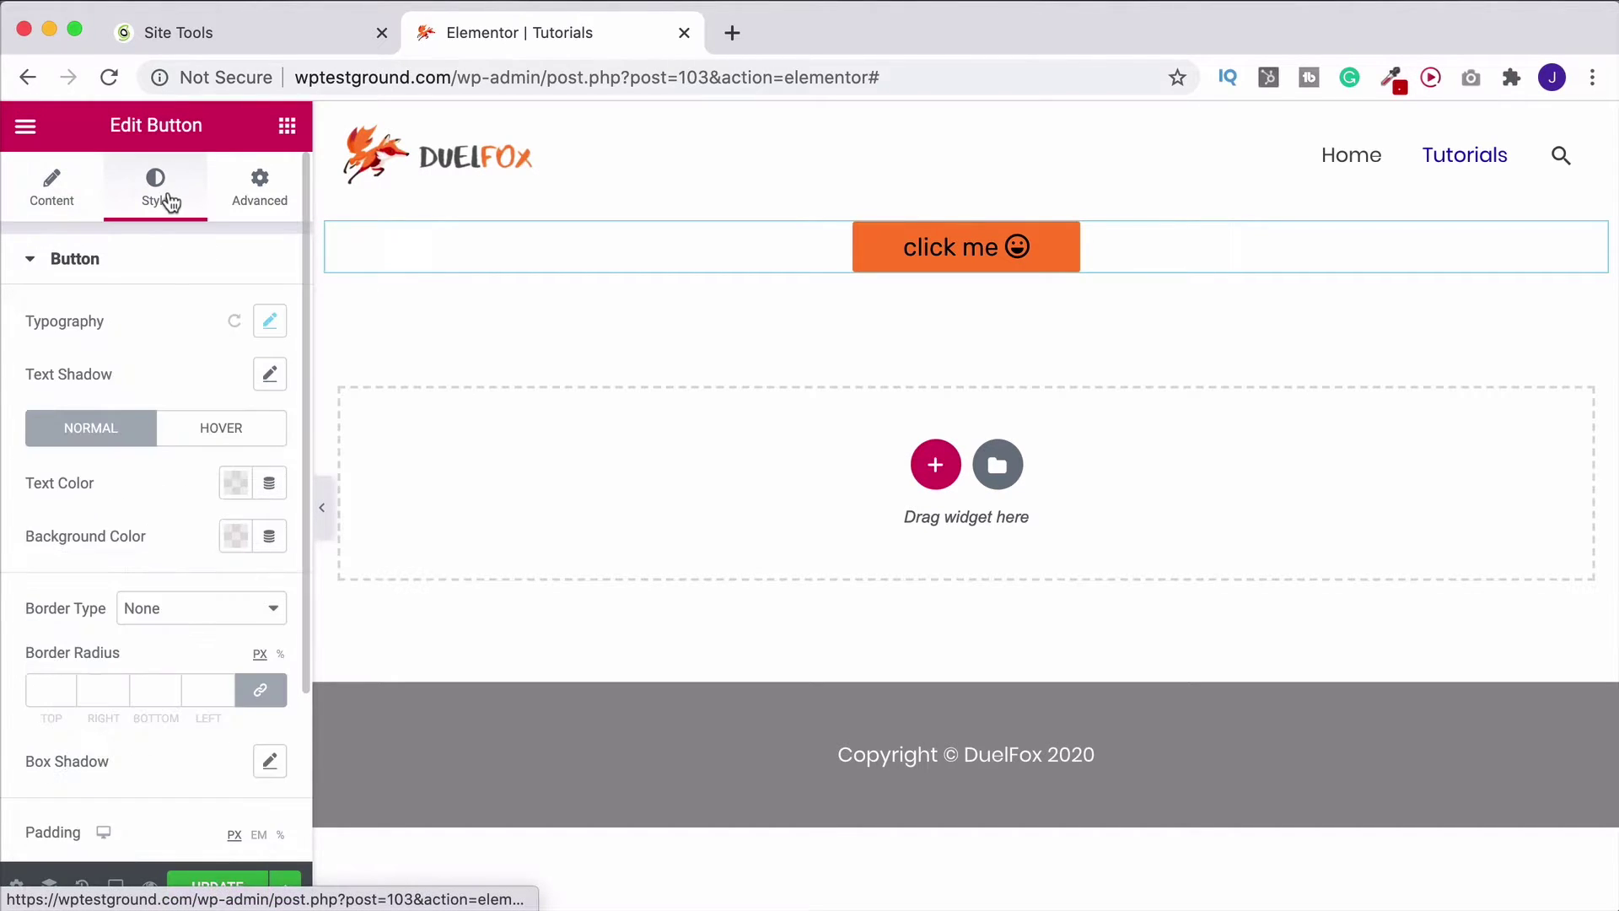
pyautogui.click(271, 323)
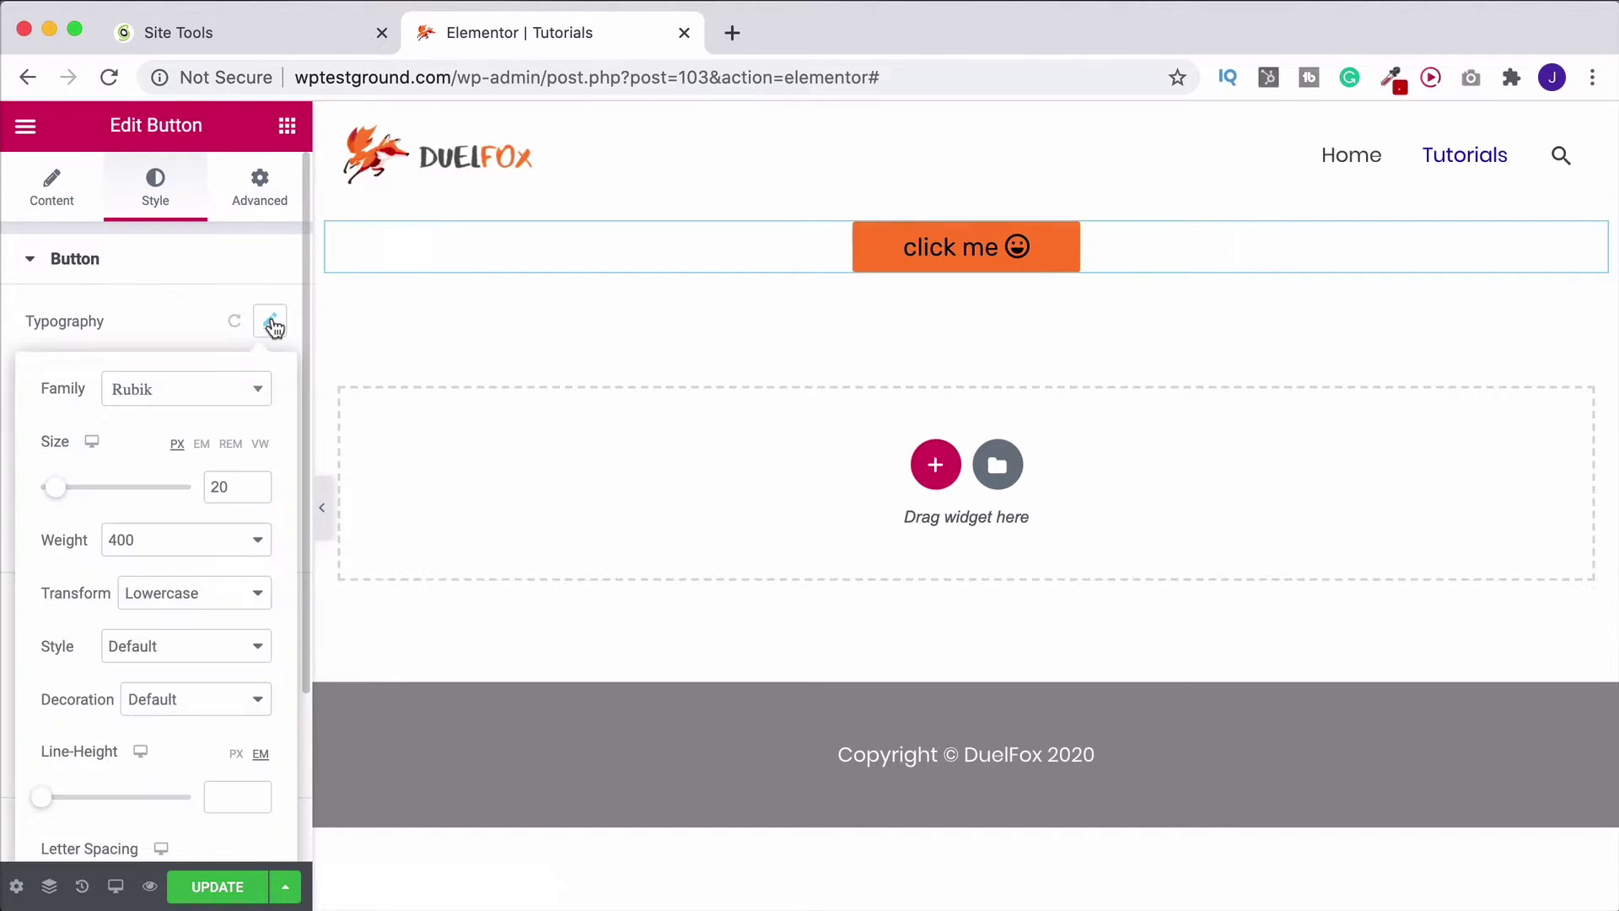
pyautogui.click(221, 600)
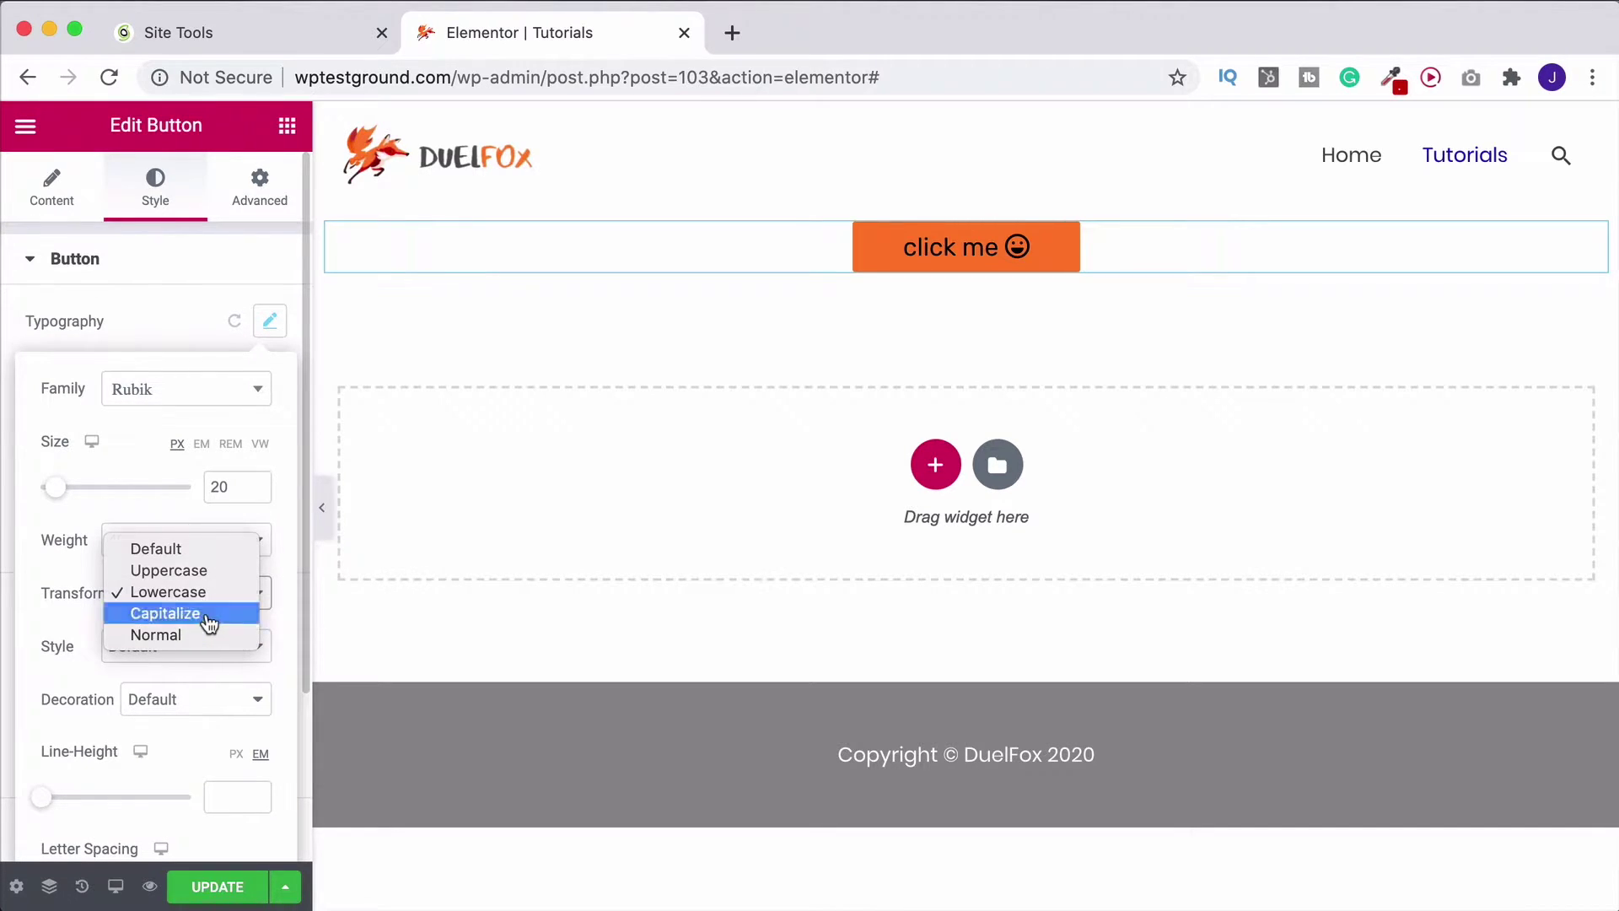
pyautogui.click(208, 624)
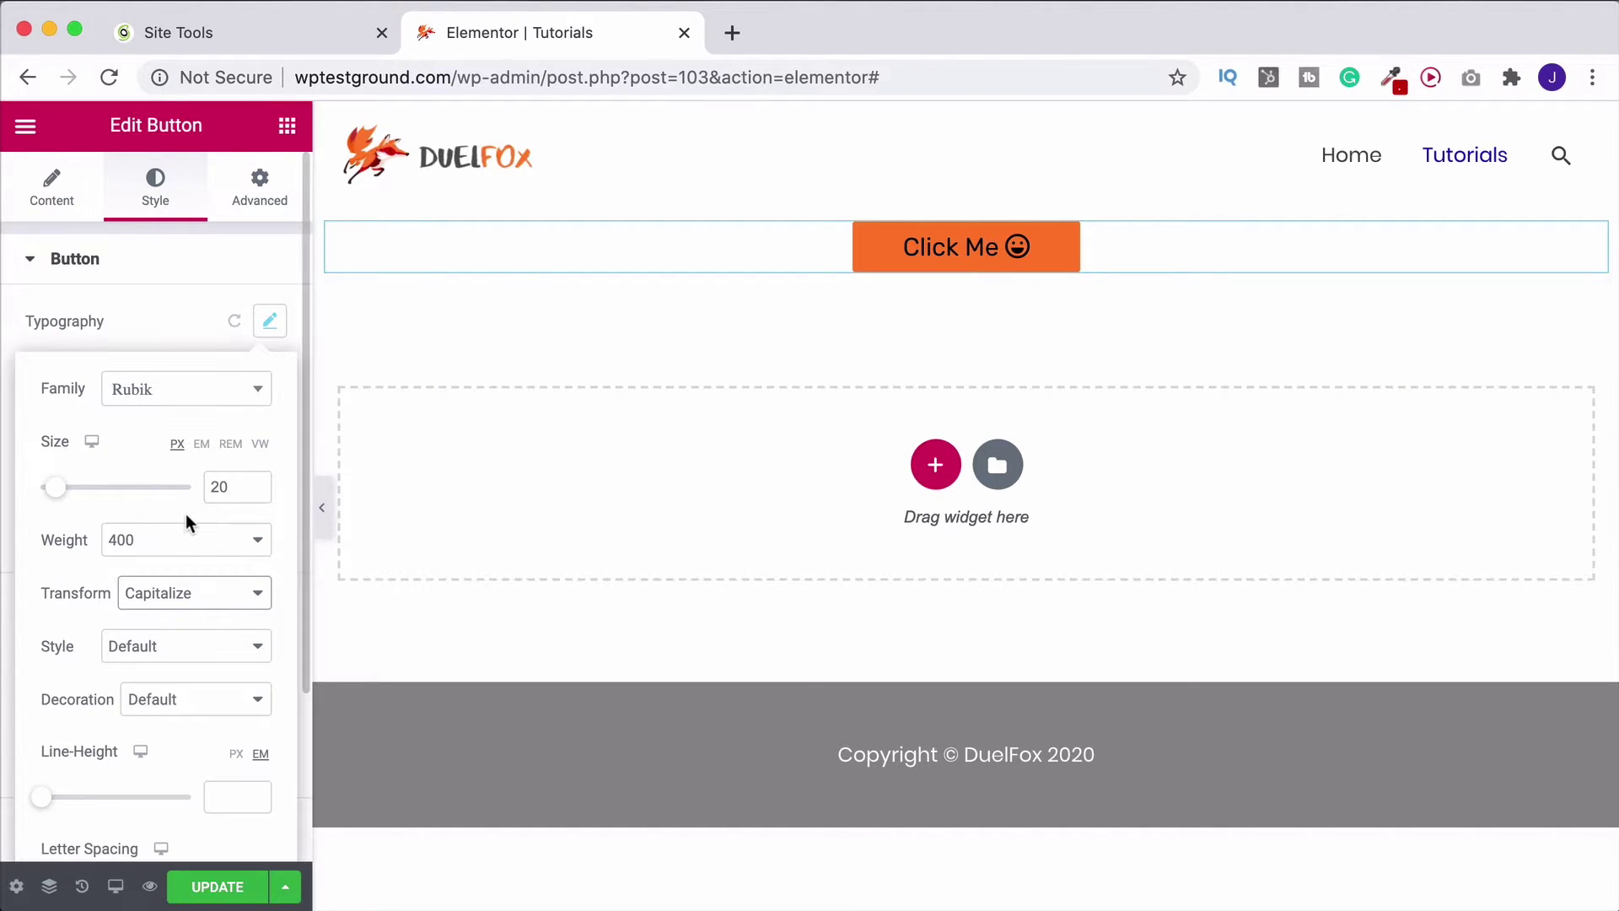
# Step: View the font style options, try the Underline decoration on the button text and return the decoration to Default
pyautogui.scroll(-3, 185, 513)
pyautogui.click(160, 498)
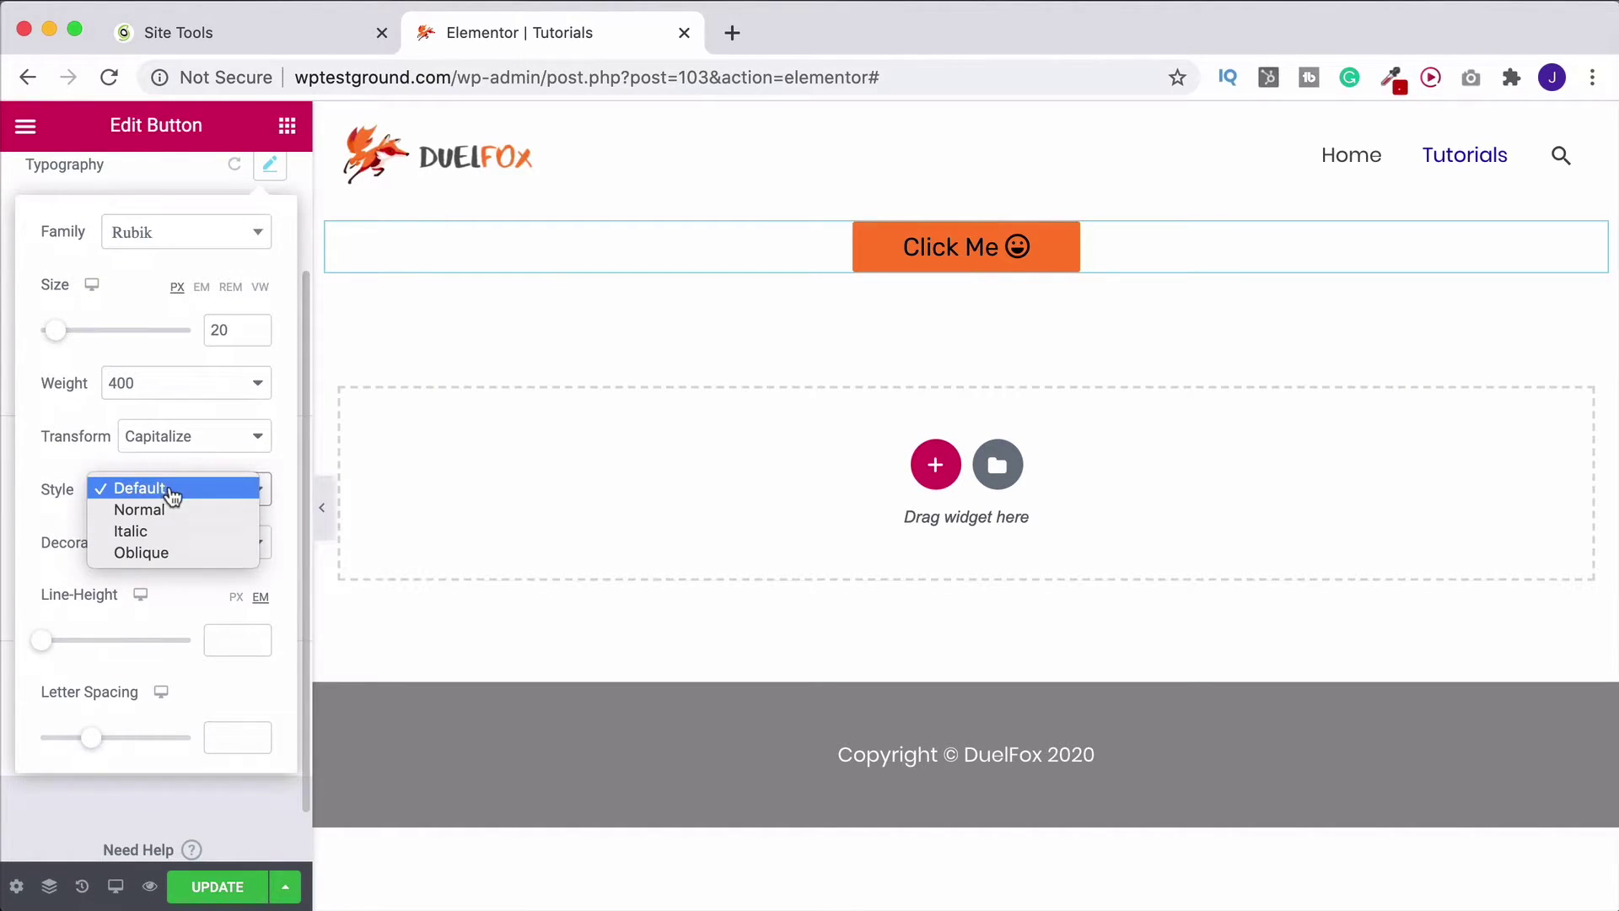
pyautogui.click(45, 538)
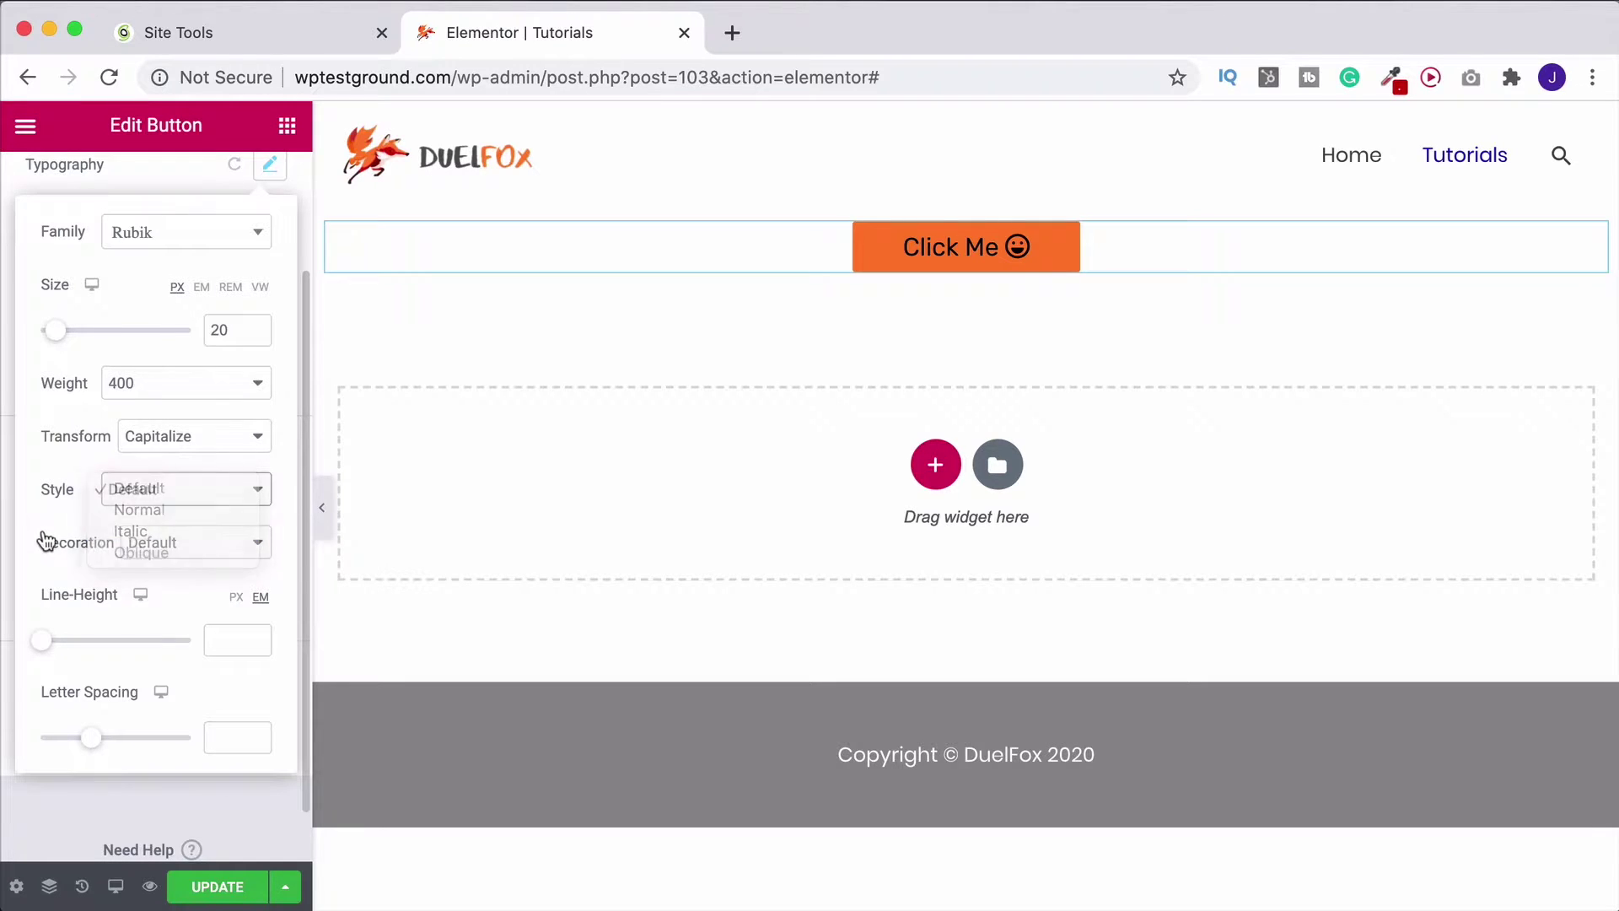
pyautogui.click(194, 542)
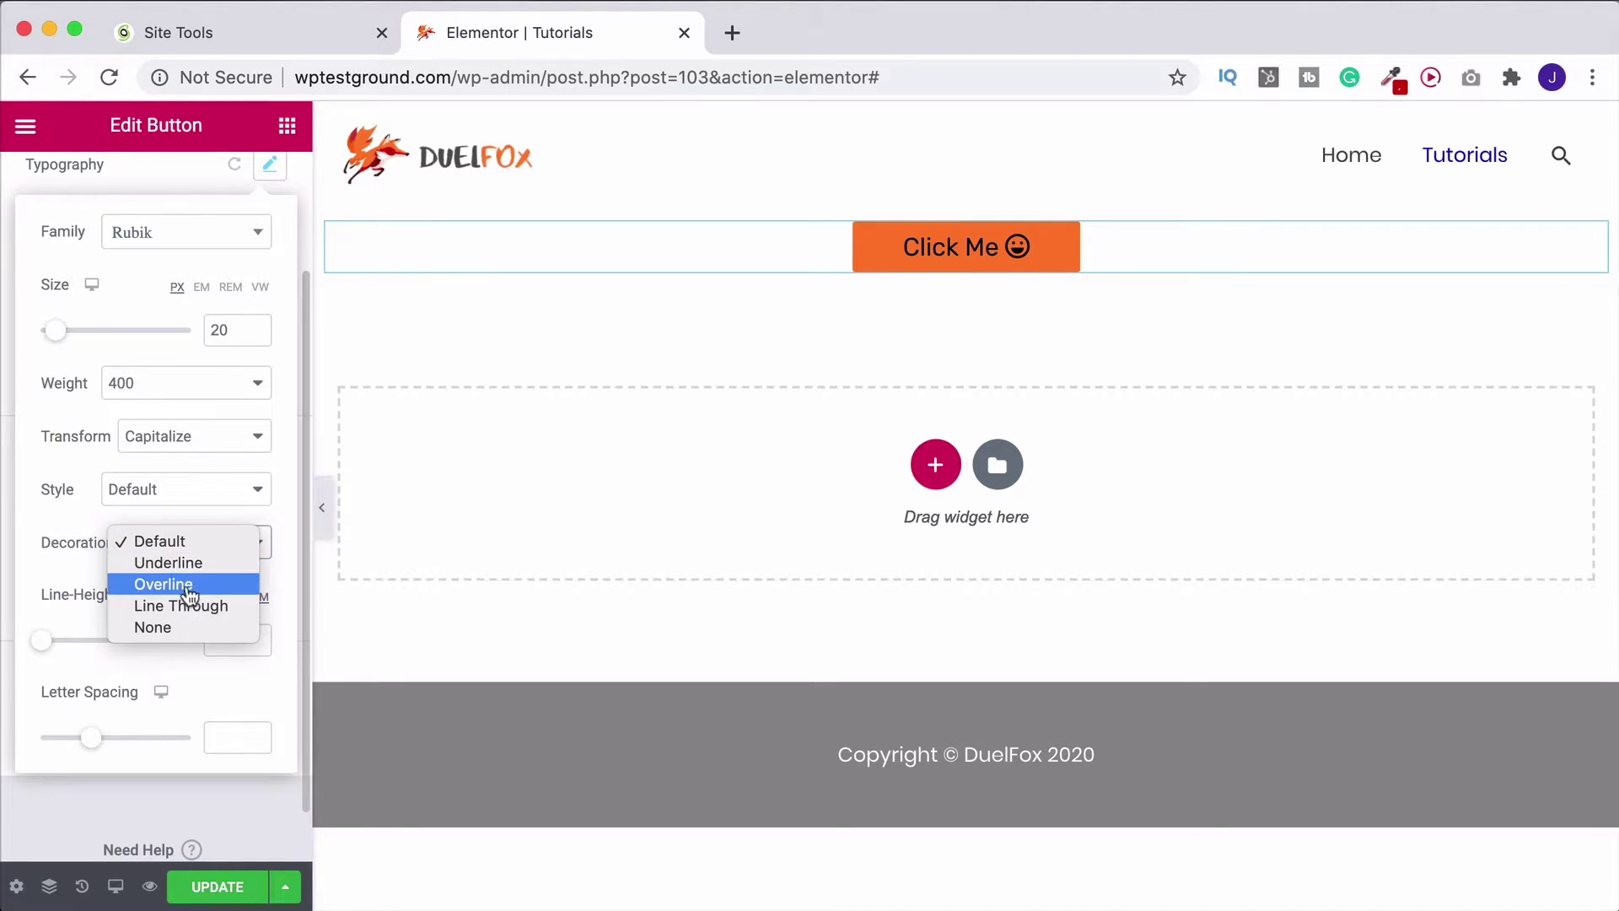
pyautogui.click(181, 563)
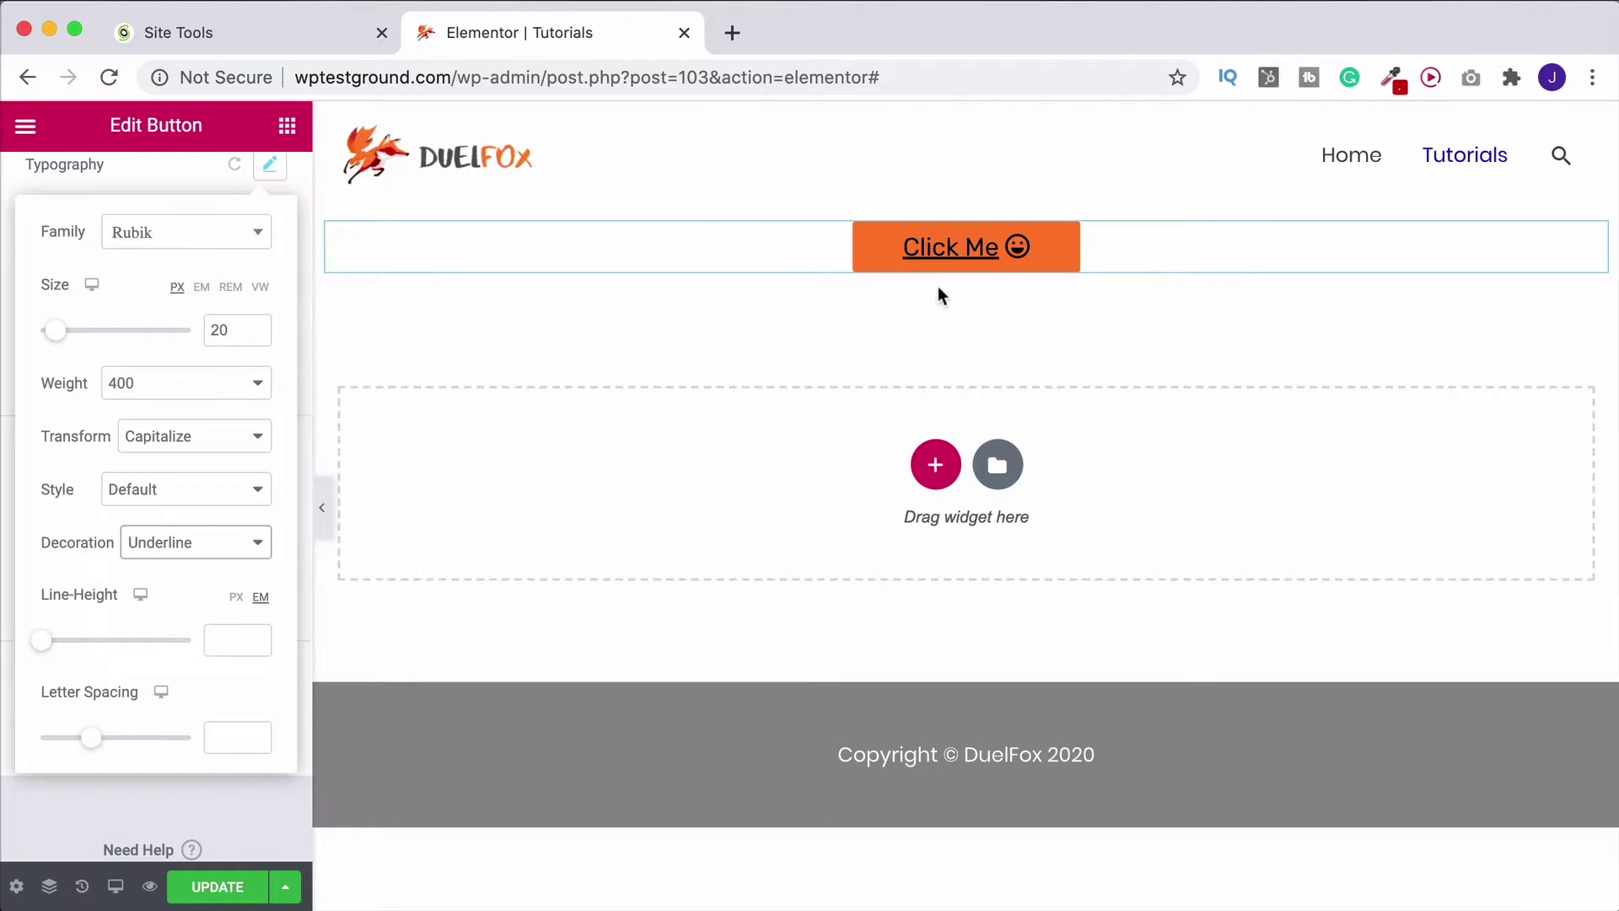
pyautogui.click(160, 546)
pyautogui.click(152, 517)
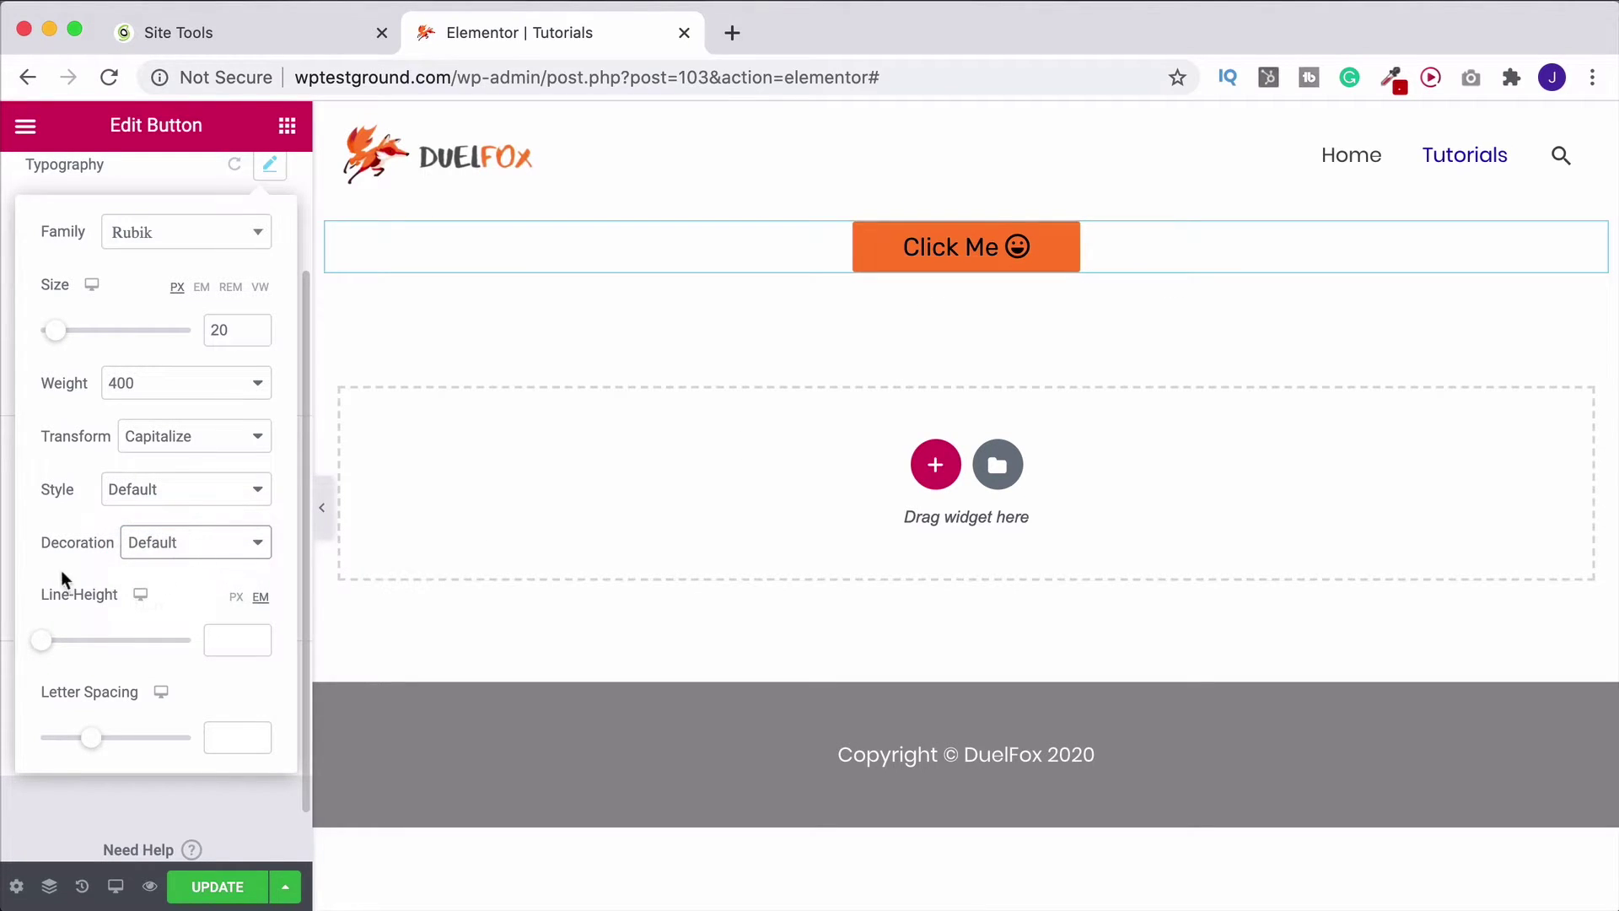
# Step: Try a line height of 6 em and a letter spacing of 9 on the button text and clear both values
pyautogui.scroll(-1, 98, 564)
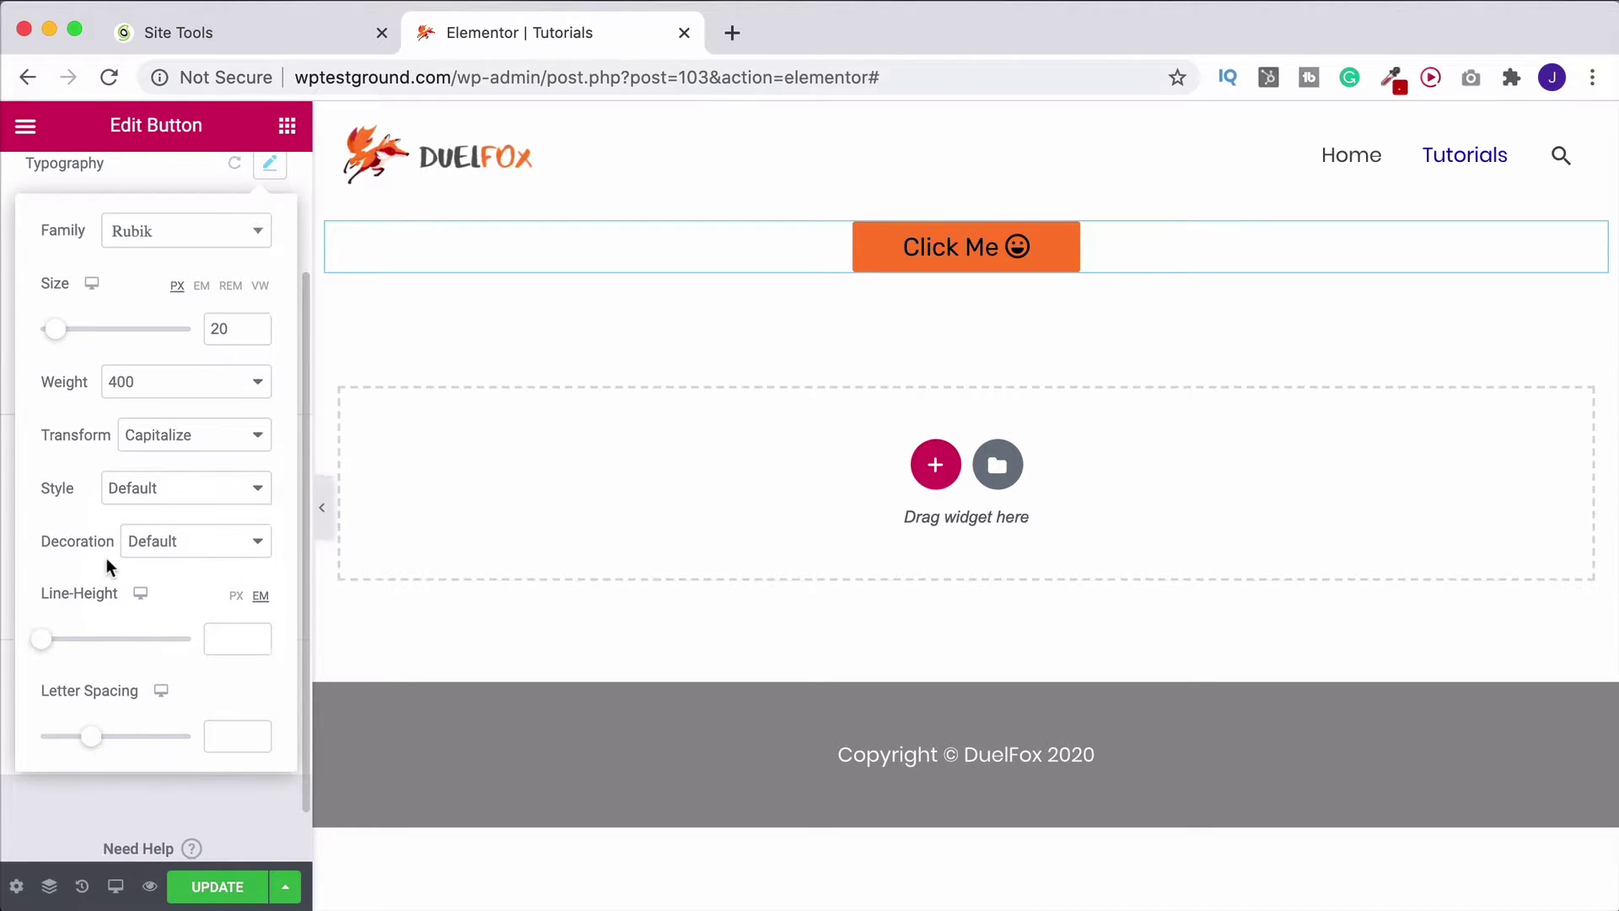
pyautogui.moveTo(42, 635); pyautogui.dragTo(135, 639)
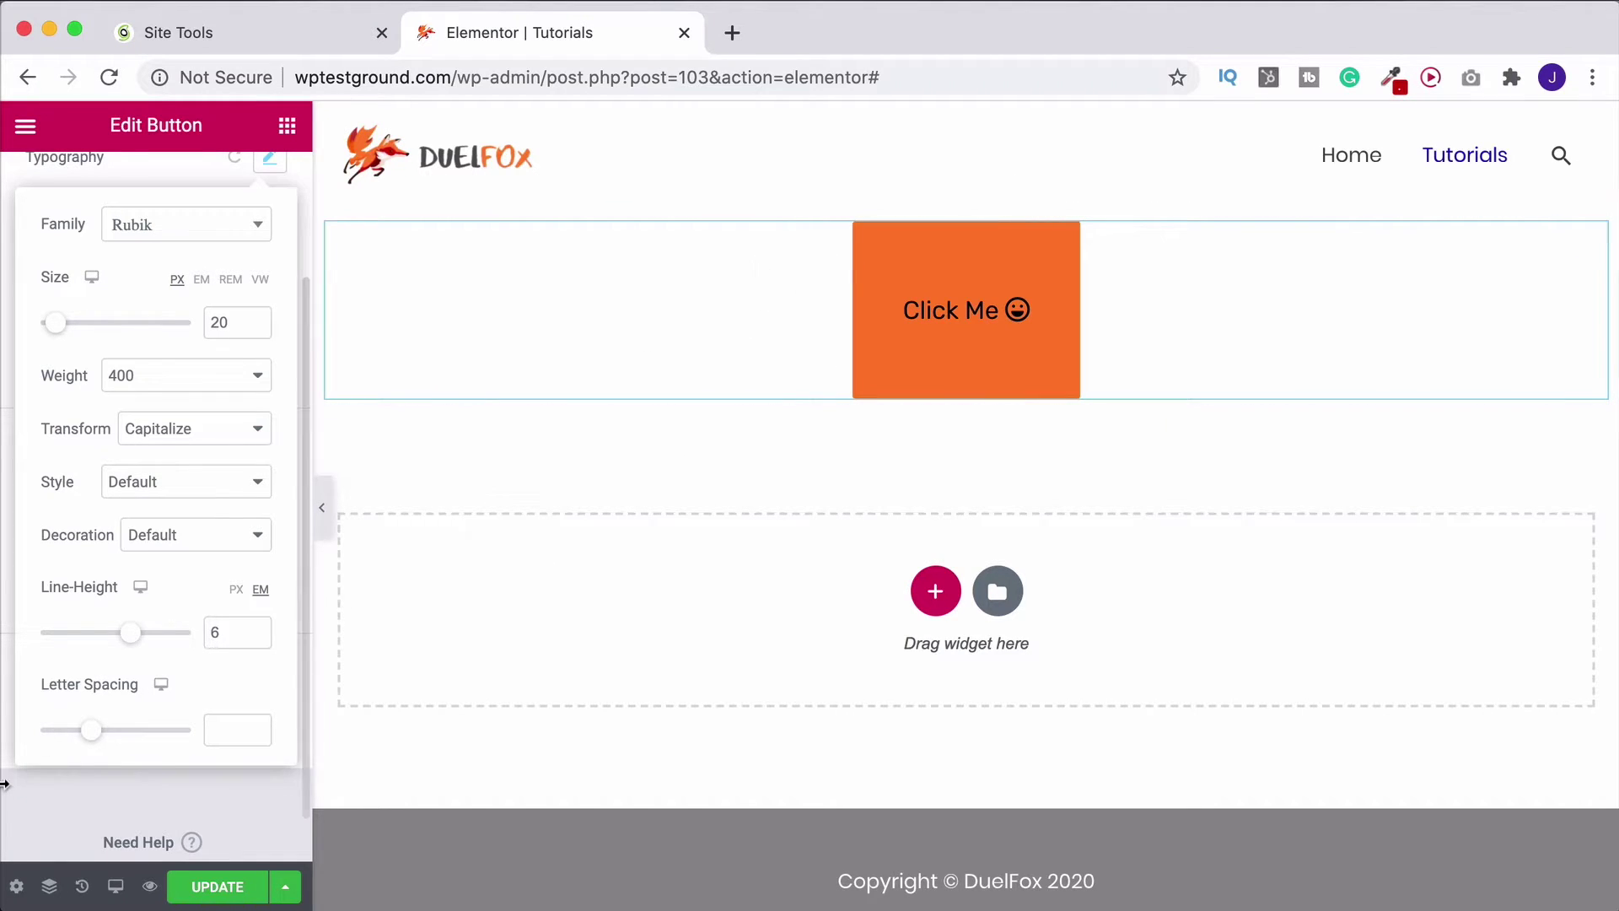
pyautogui.moveTo(95, 735); pyautogui.dragTo(181, 730)
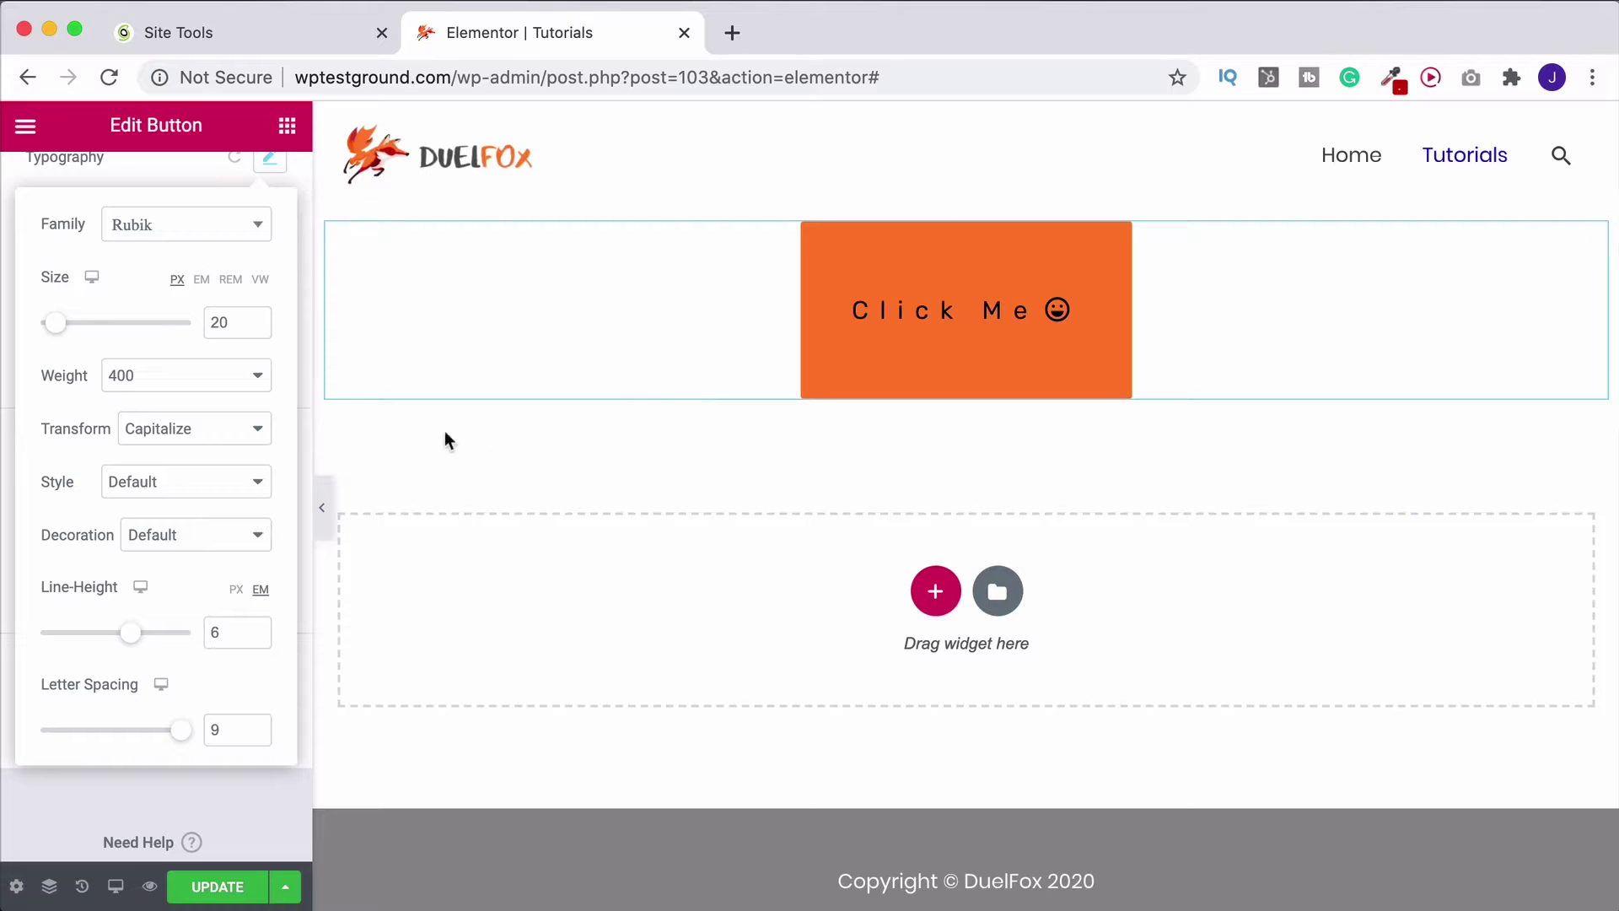
pyautogui.click(223, 631)
pyautogui.press('BackSpace')
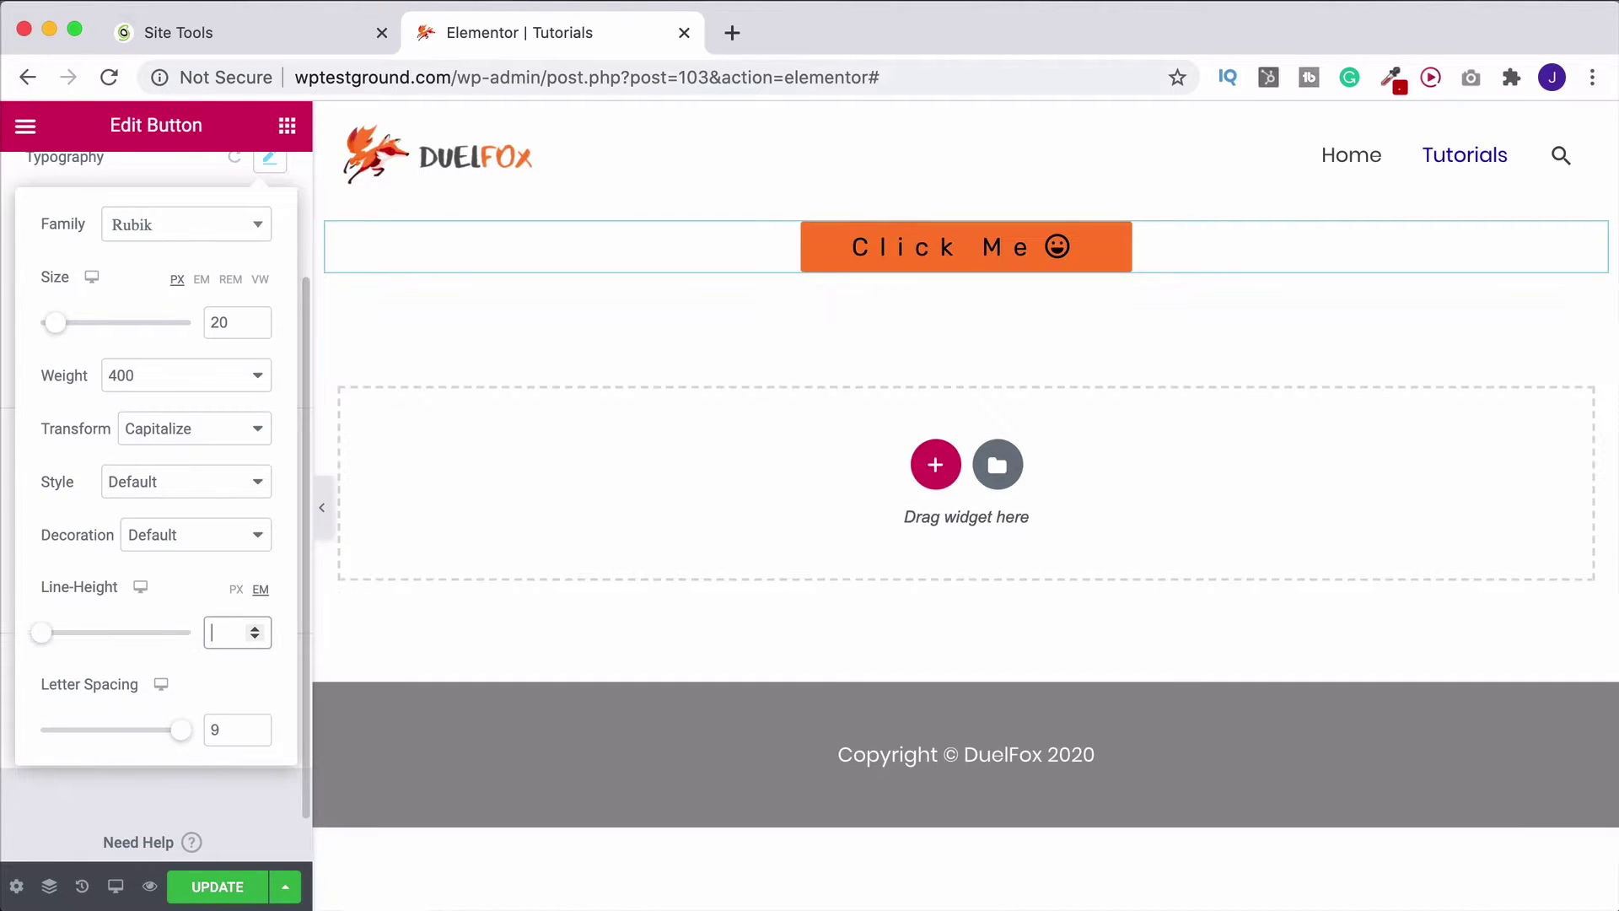
pyautogui.click(239, 732)
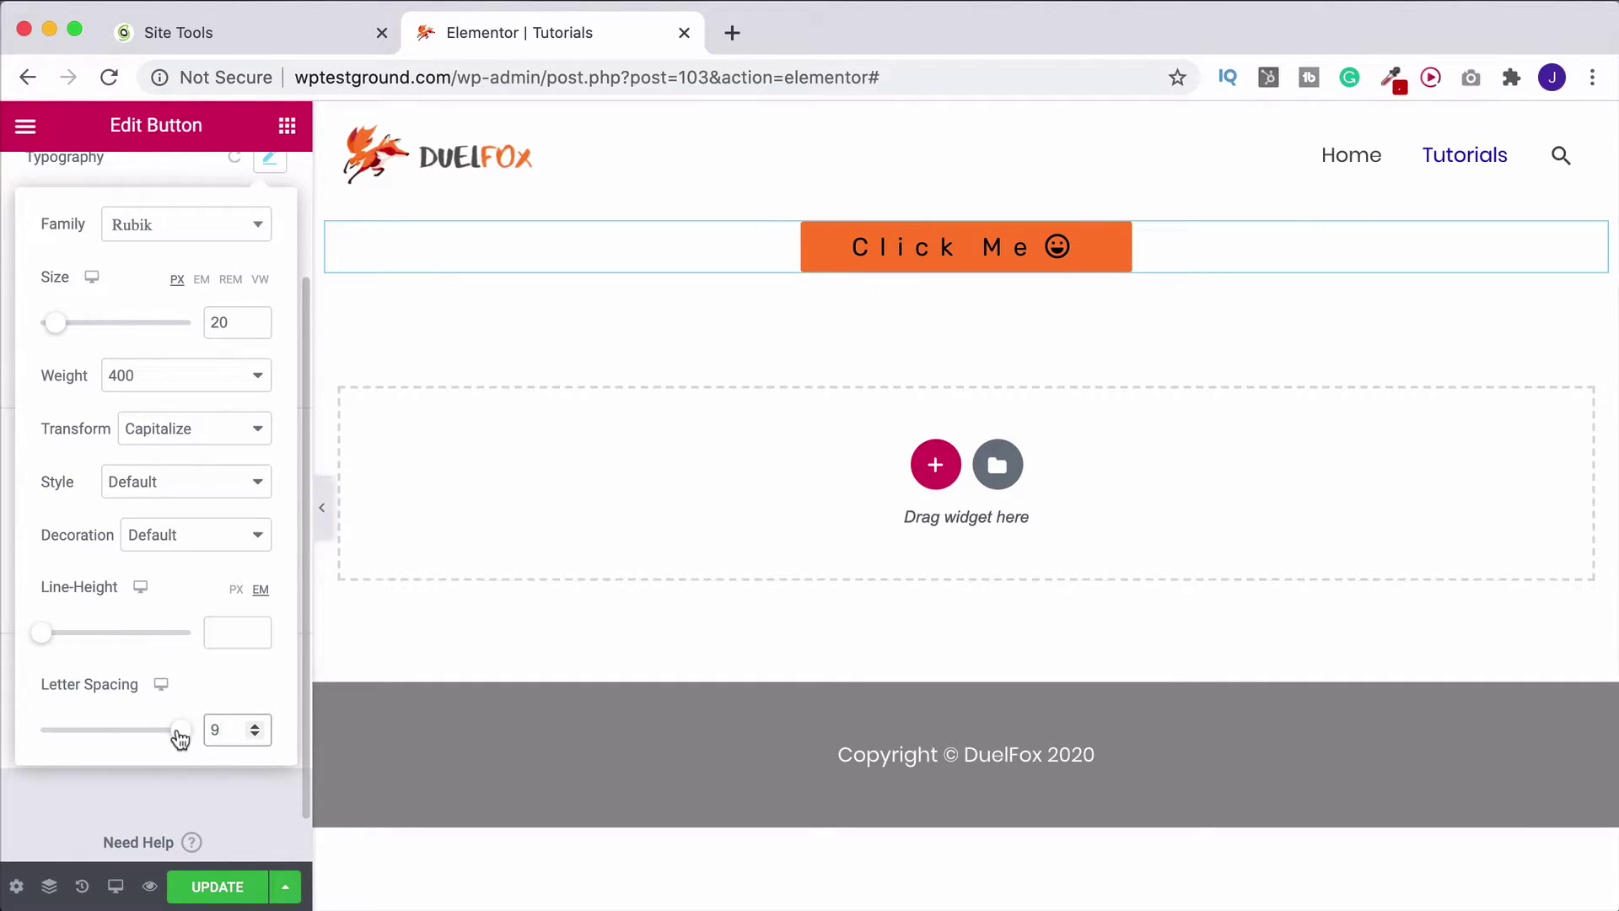
pyautogui.press('BackSpace')
# Step: Close the typography settings, try blue #0062FC as the button's normal text color, and set it to white
pyautogui.scroll(3, 177, 729)
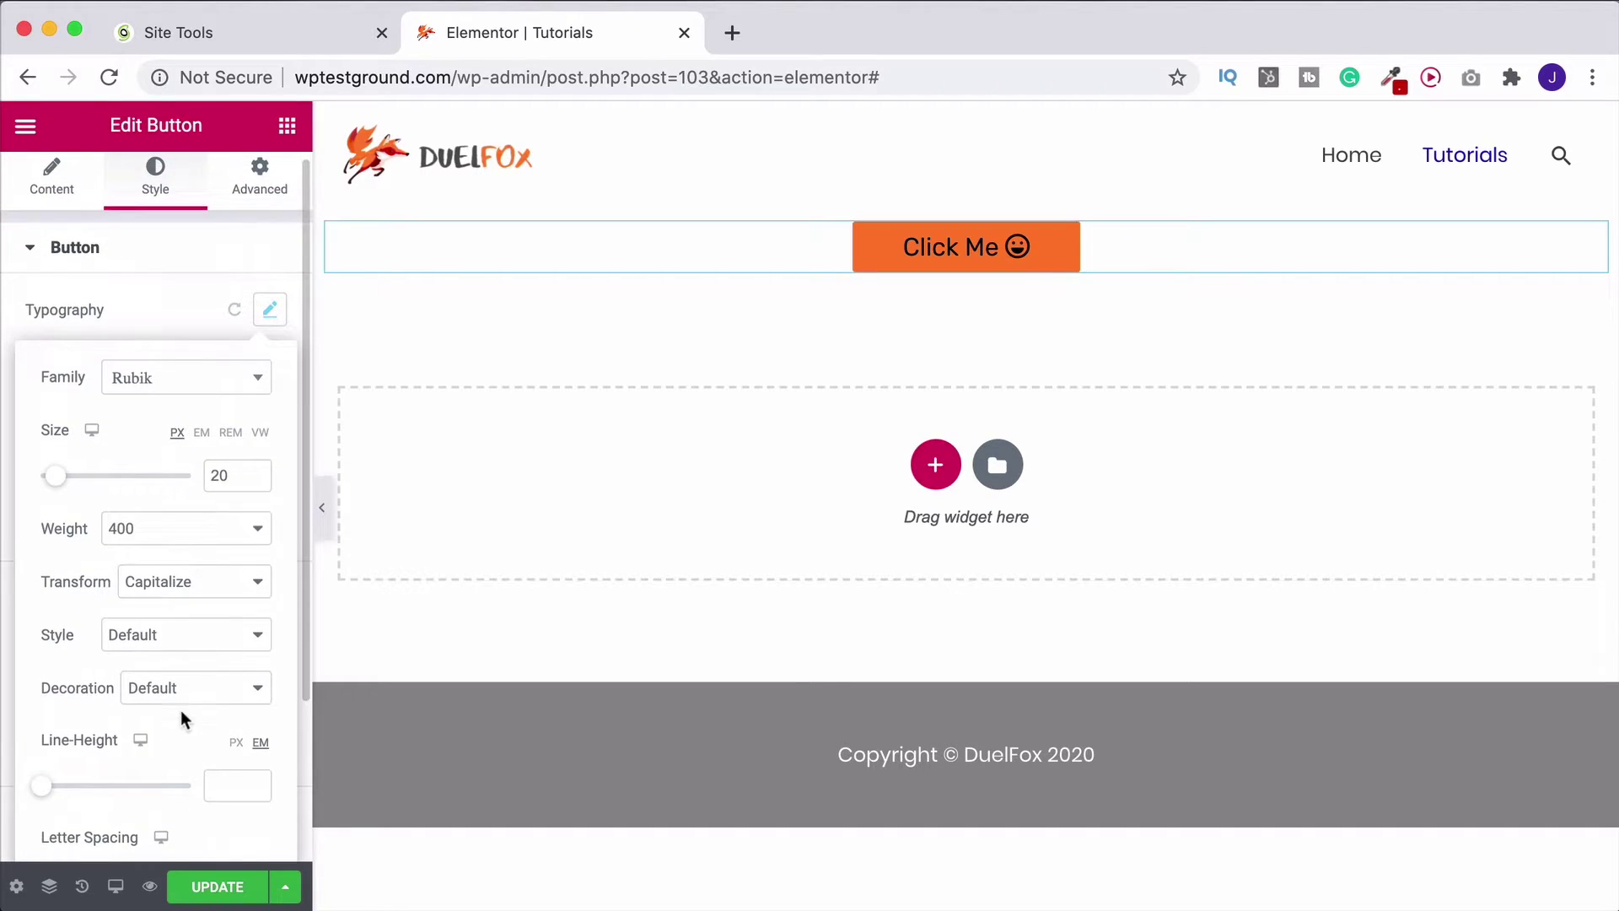
pyautogui.click(271, 312)
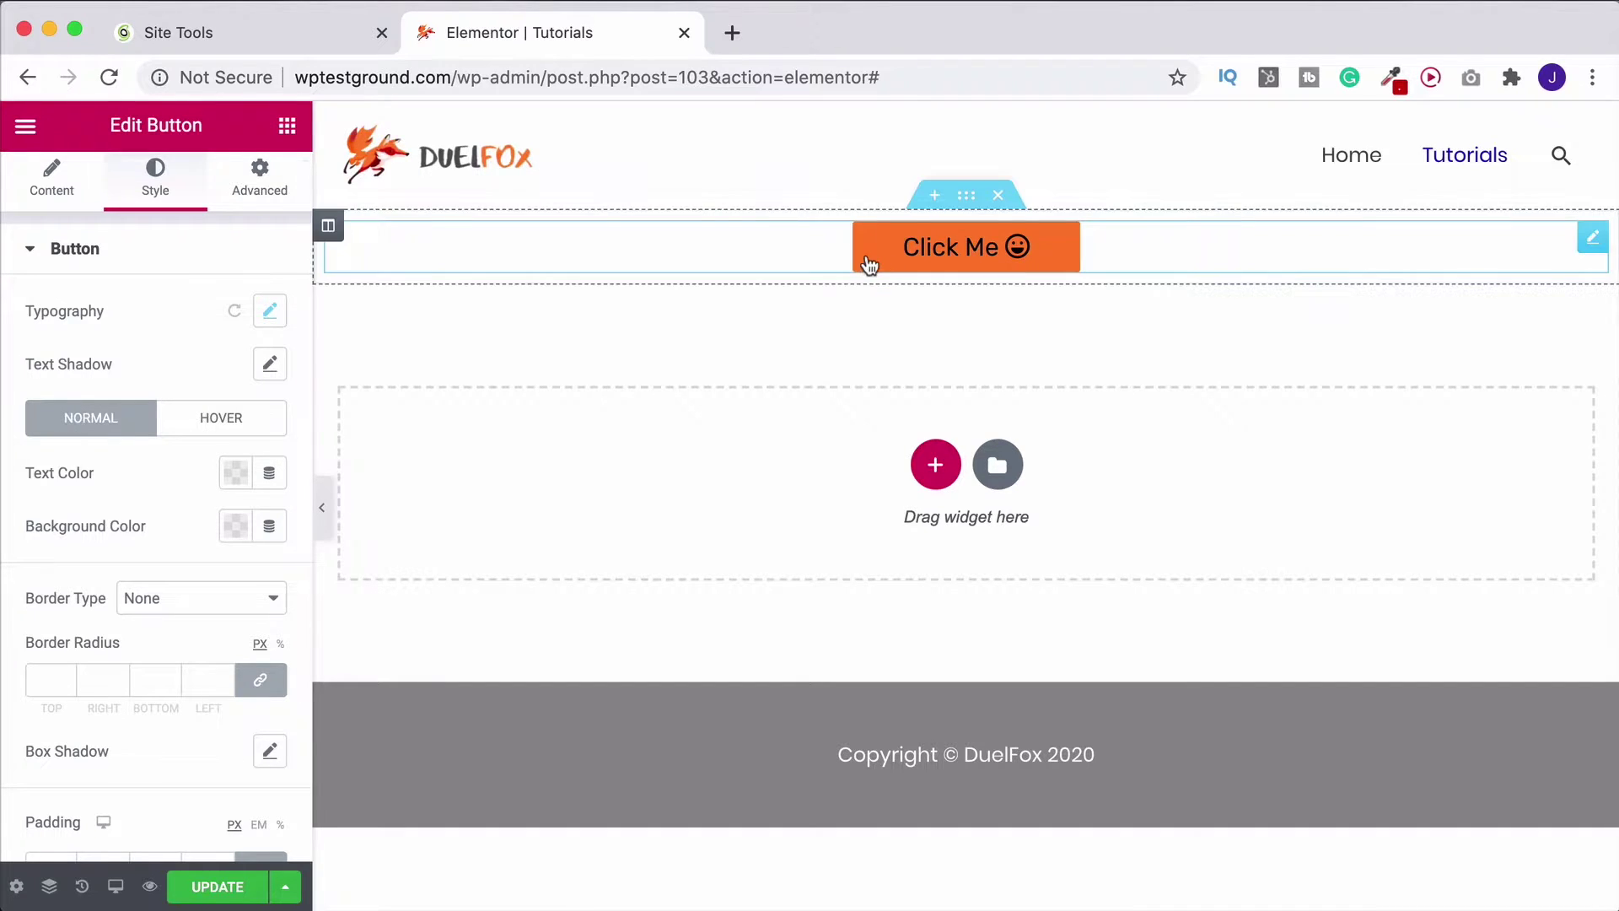
pyautogui.click(236, 473)
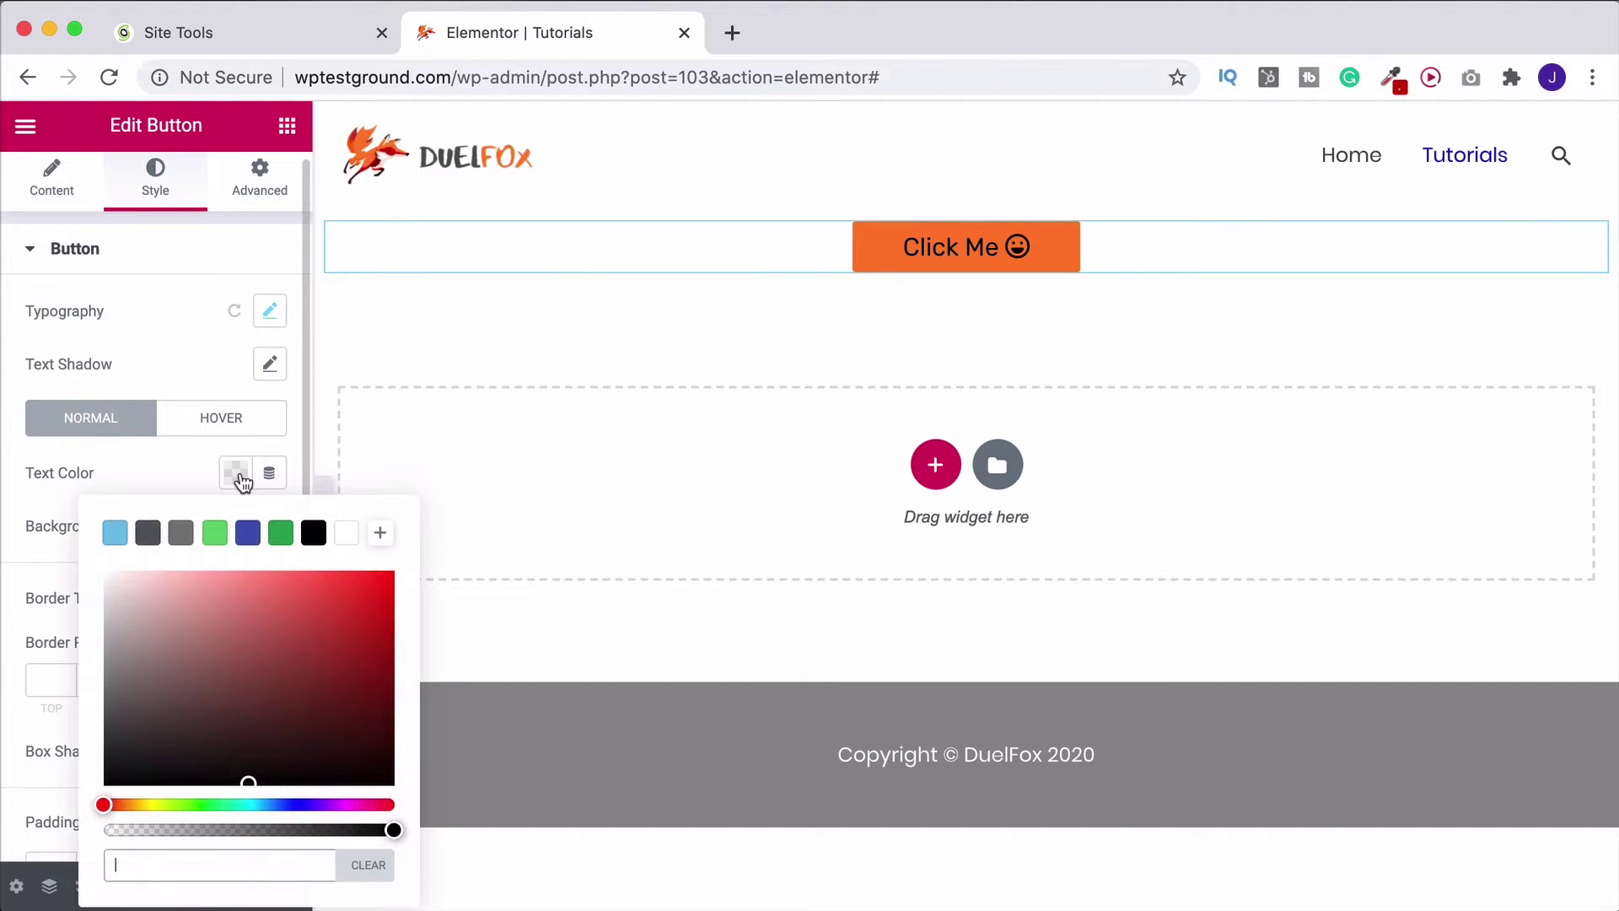
pyautogui.moveTo(282, 804); pyautogui.dragTo(279, 805)
pyautogui.click(390, 577)
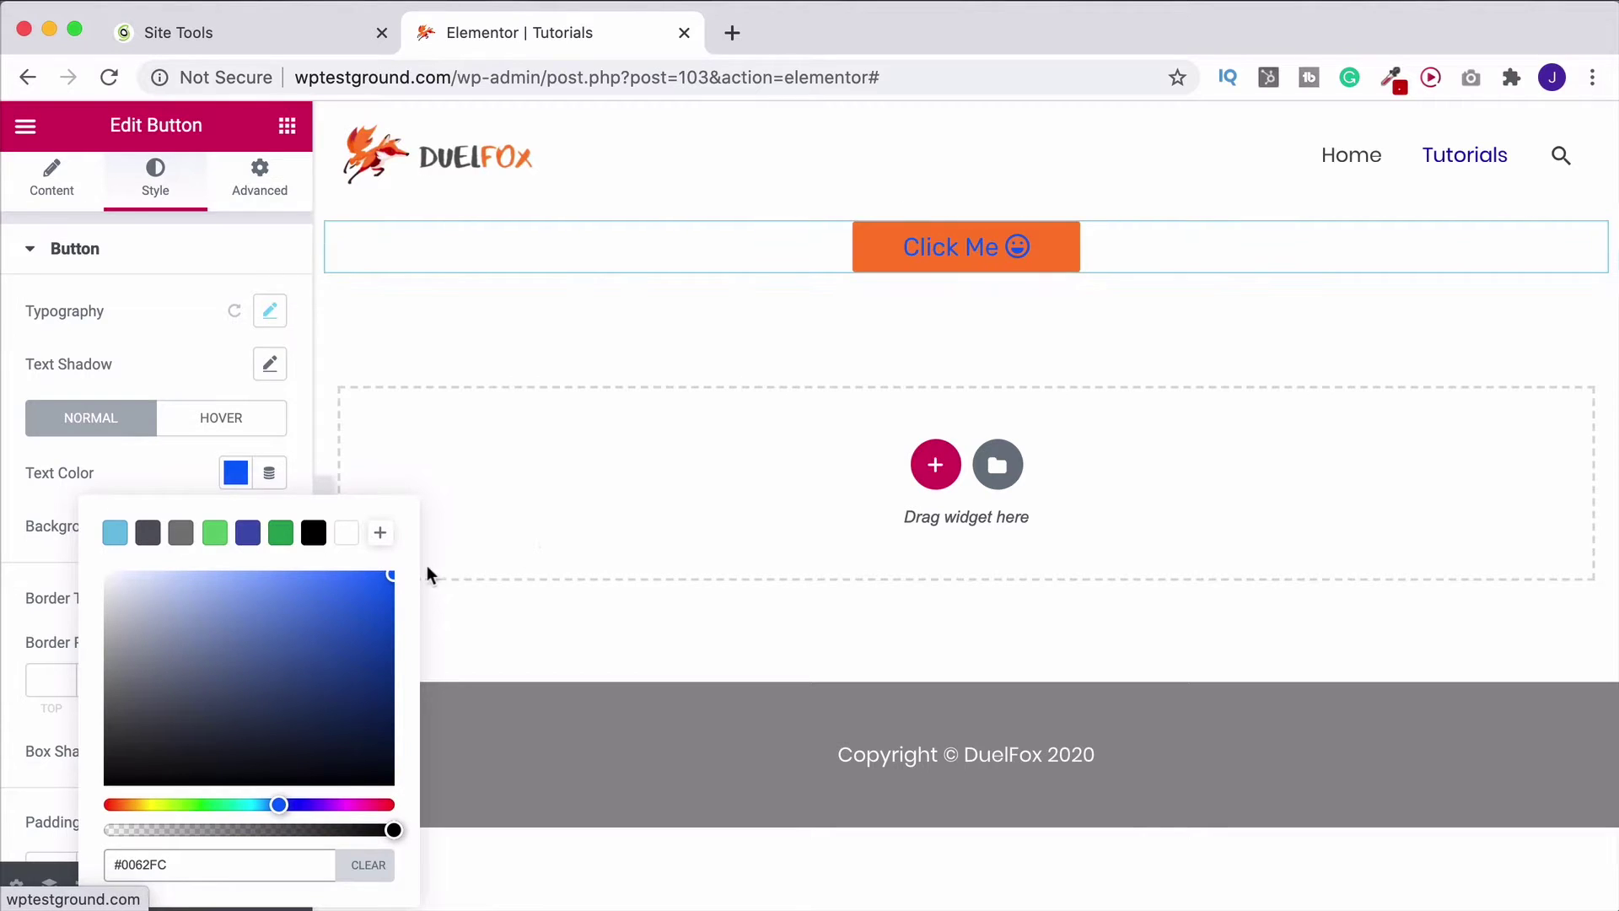
pyautogui.click(347, 534)
pyautogui.click(153, 483)
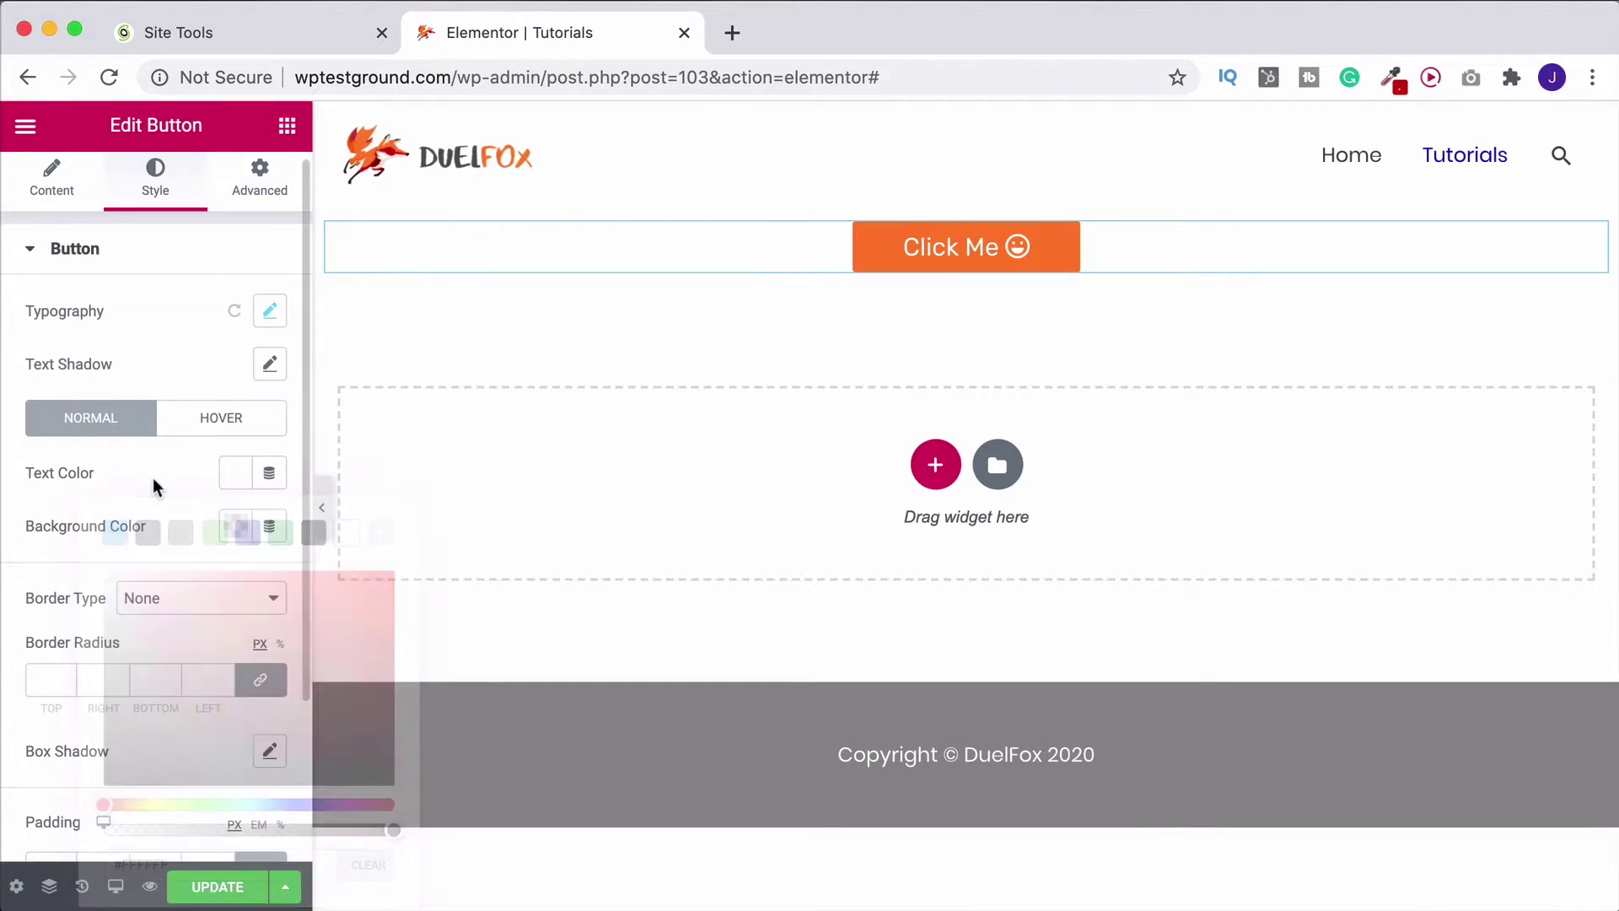
# Step: Set the button's normal background color to blue #0045FF
pyautogui.click(236, 526)
pyautogui.click(478, 435)
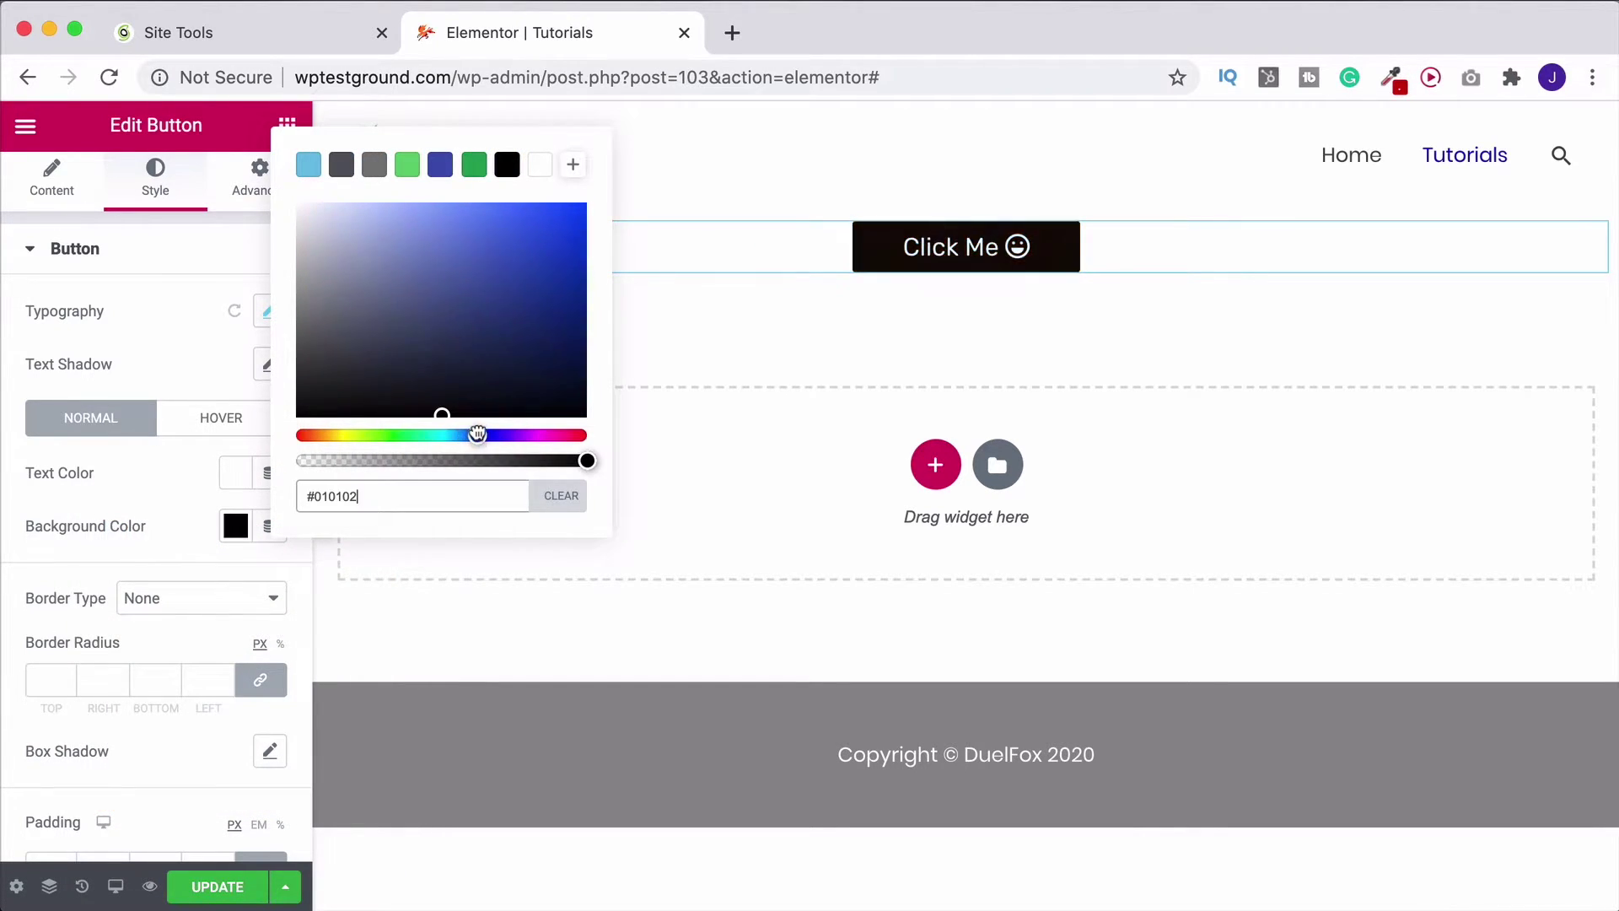
pyautogui.click(586, 203)
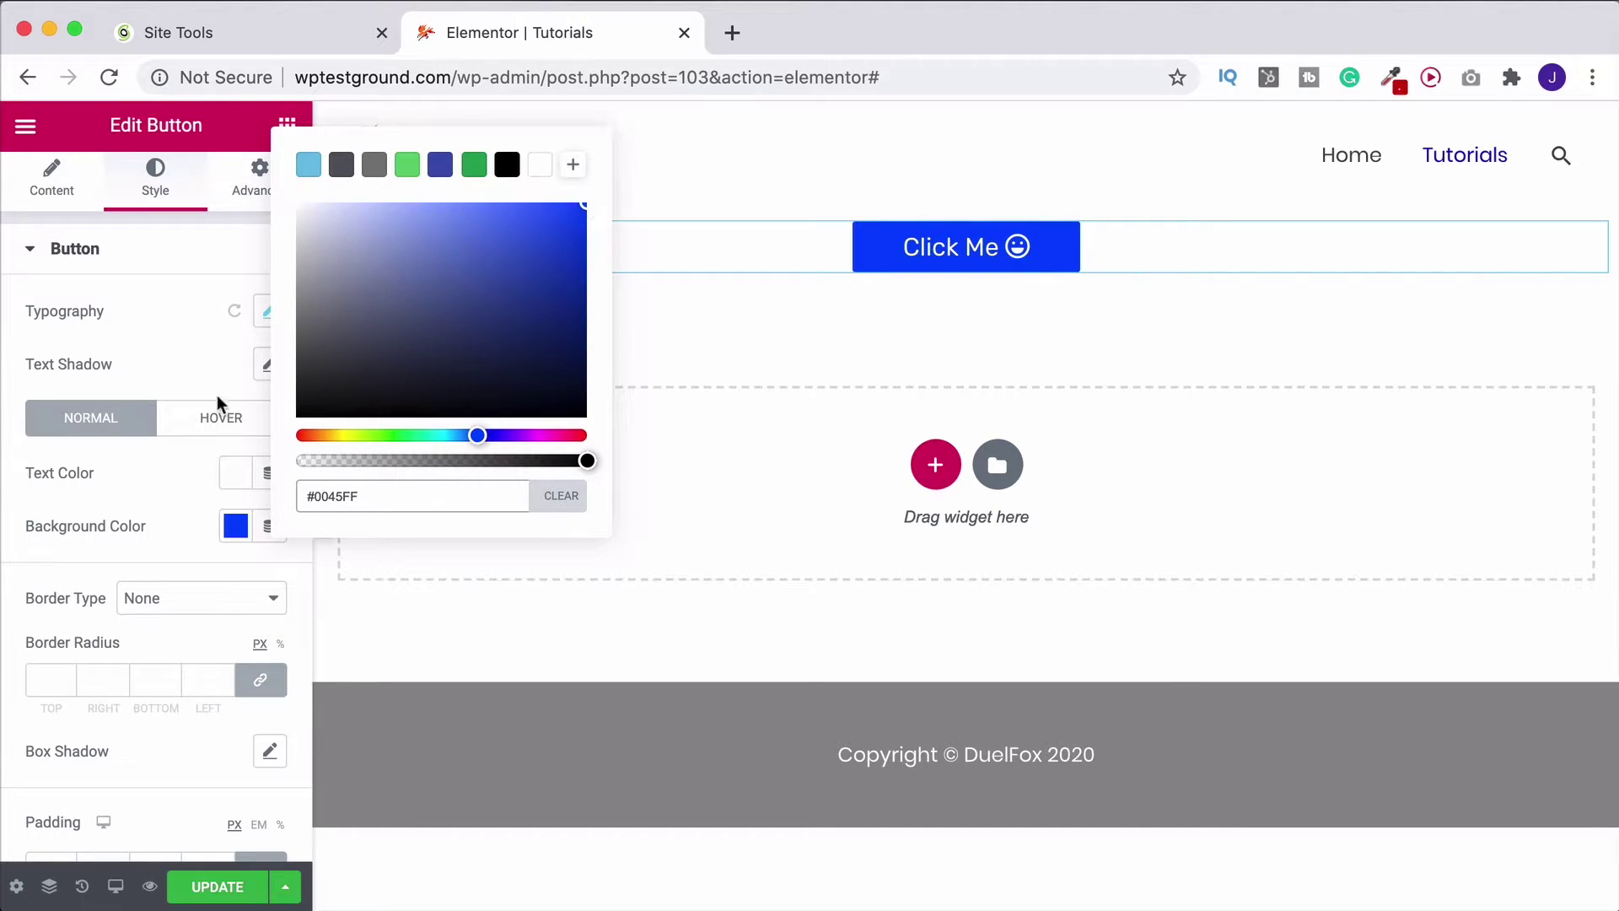
pyautogui.click(140, 521)
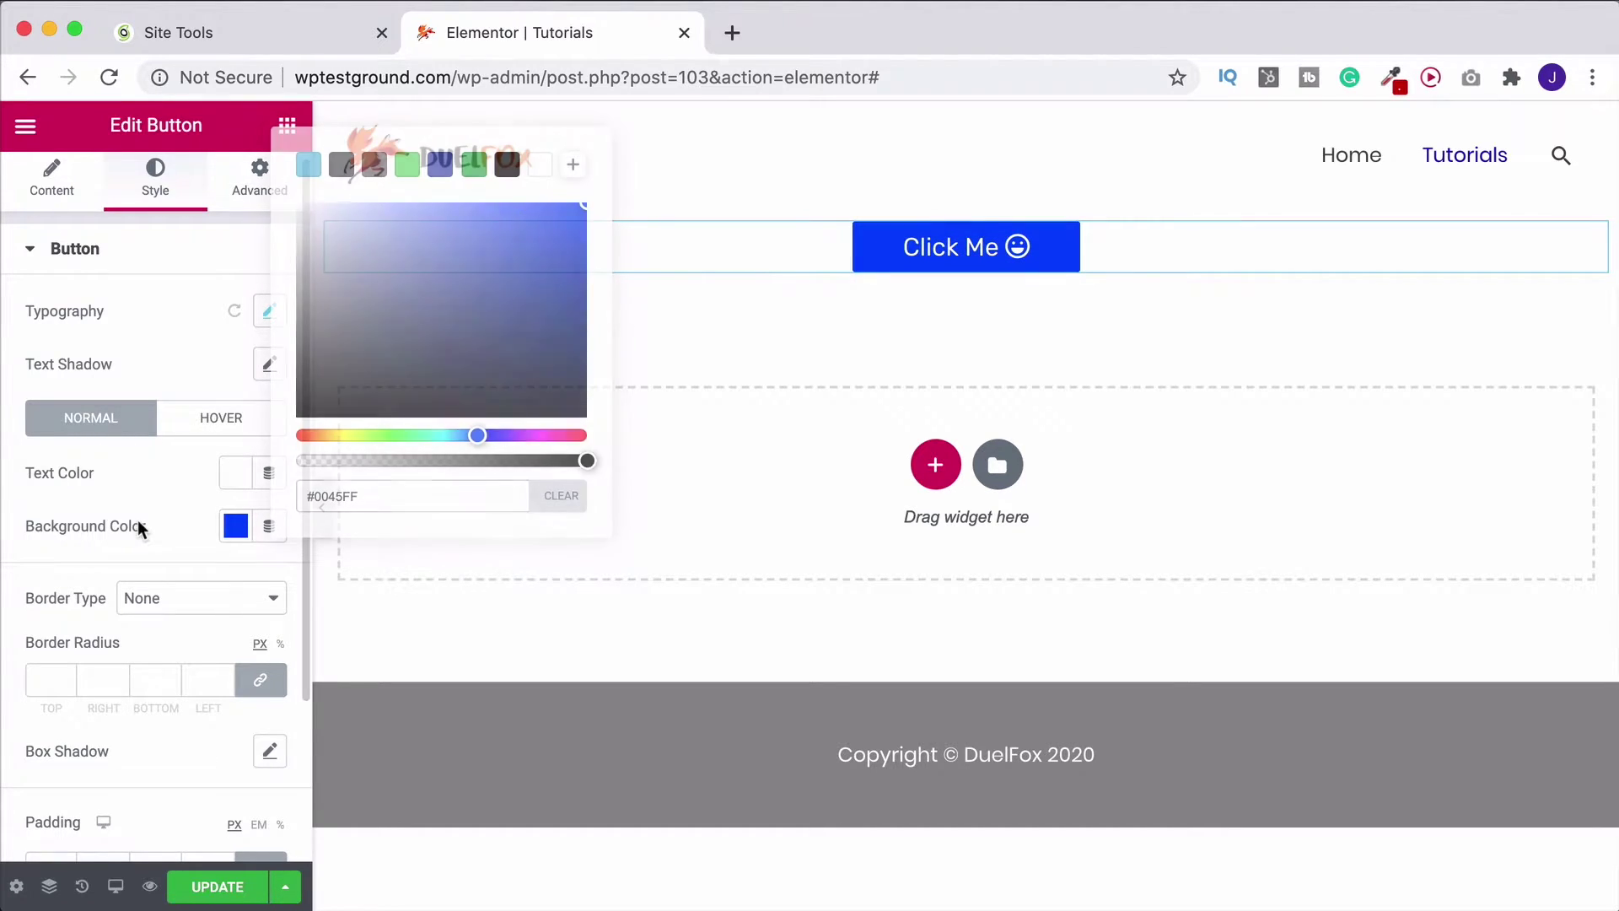
# Step: Set the button's hover text color to the medium gray preset
pyautogui.click(235, 422)
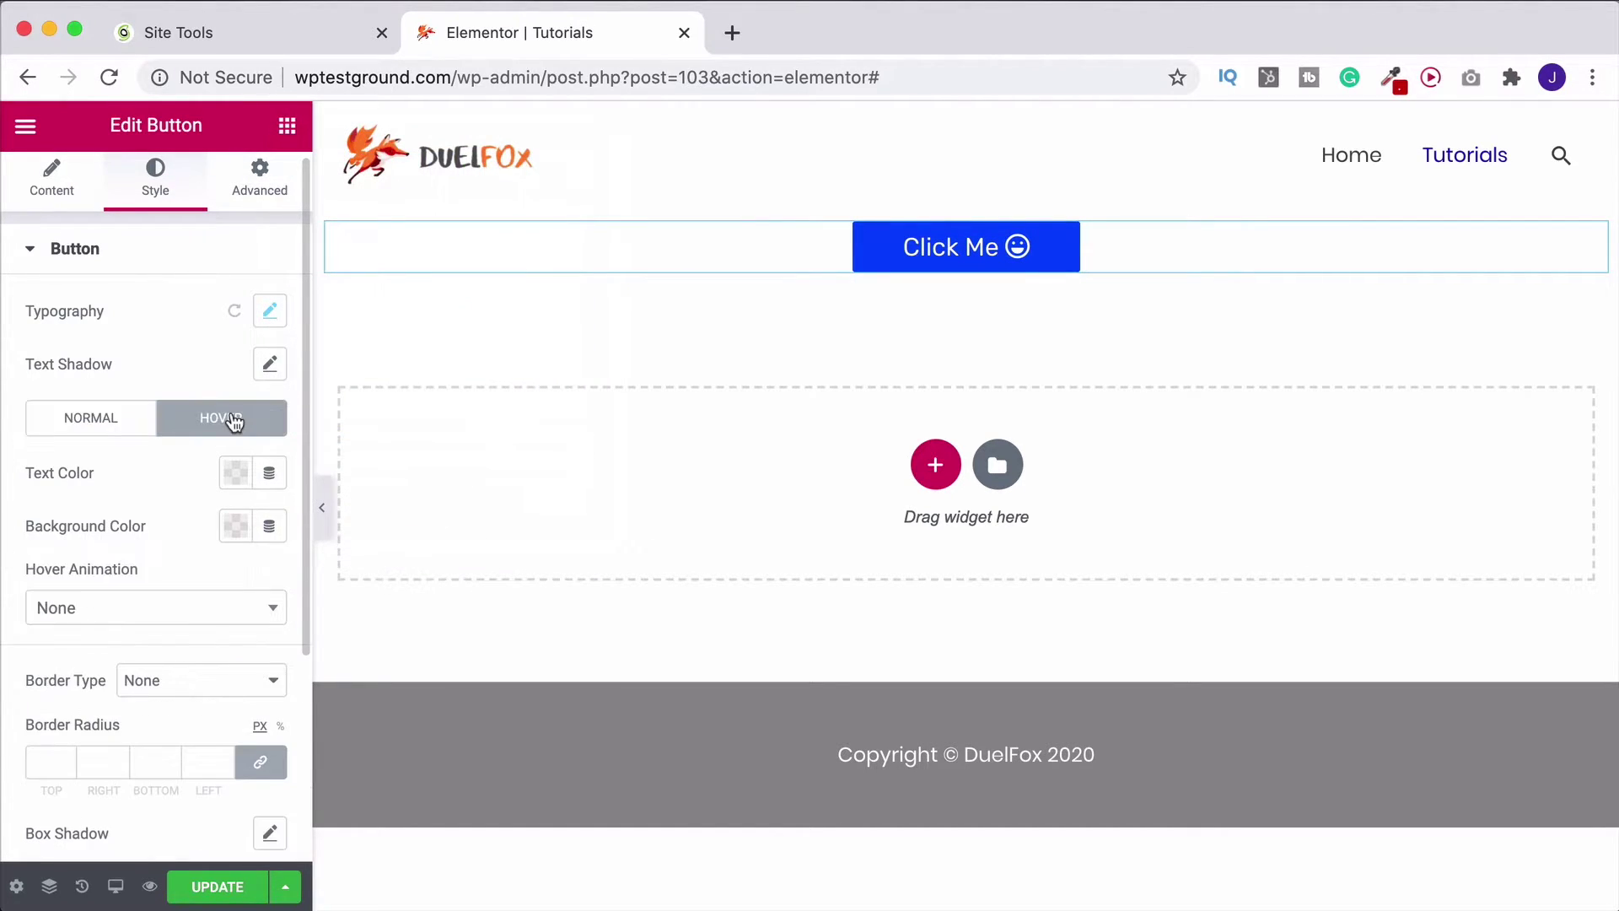
pyautogui.click(234, 474)
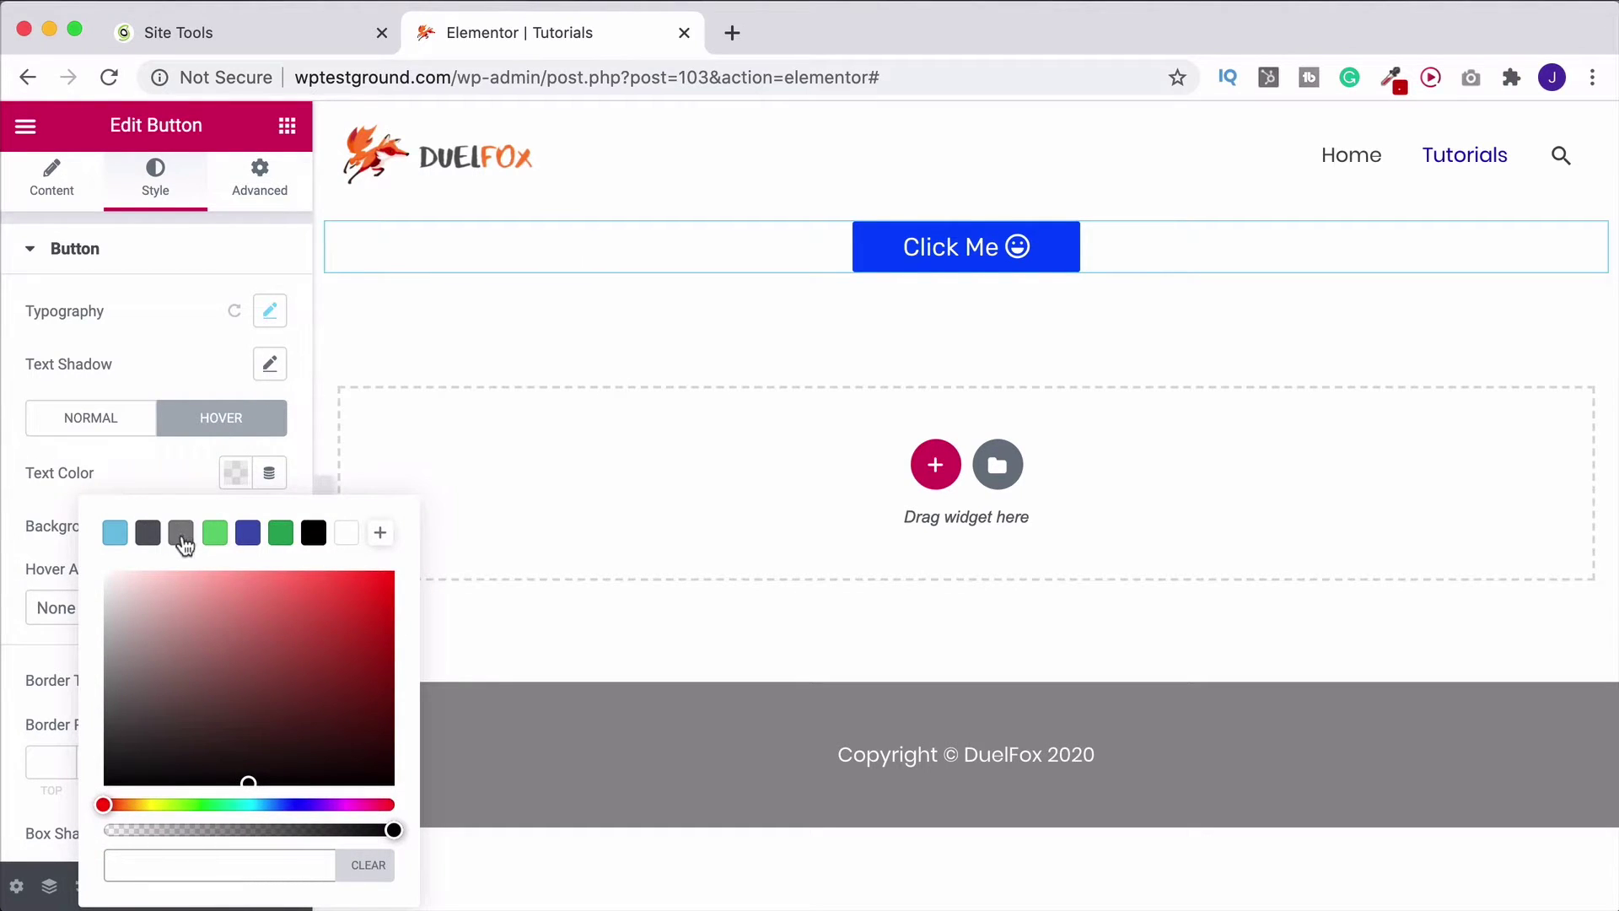
pyautogui.click(183, 538)
pyautogui.click(162, 473)
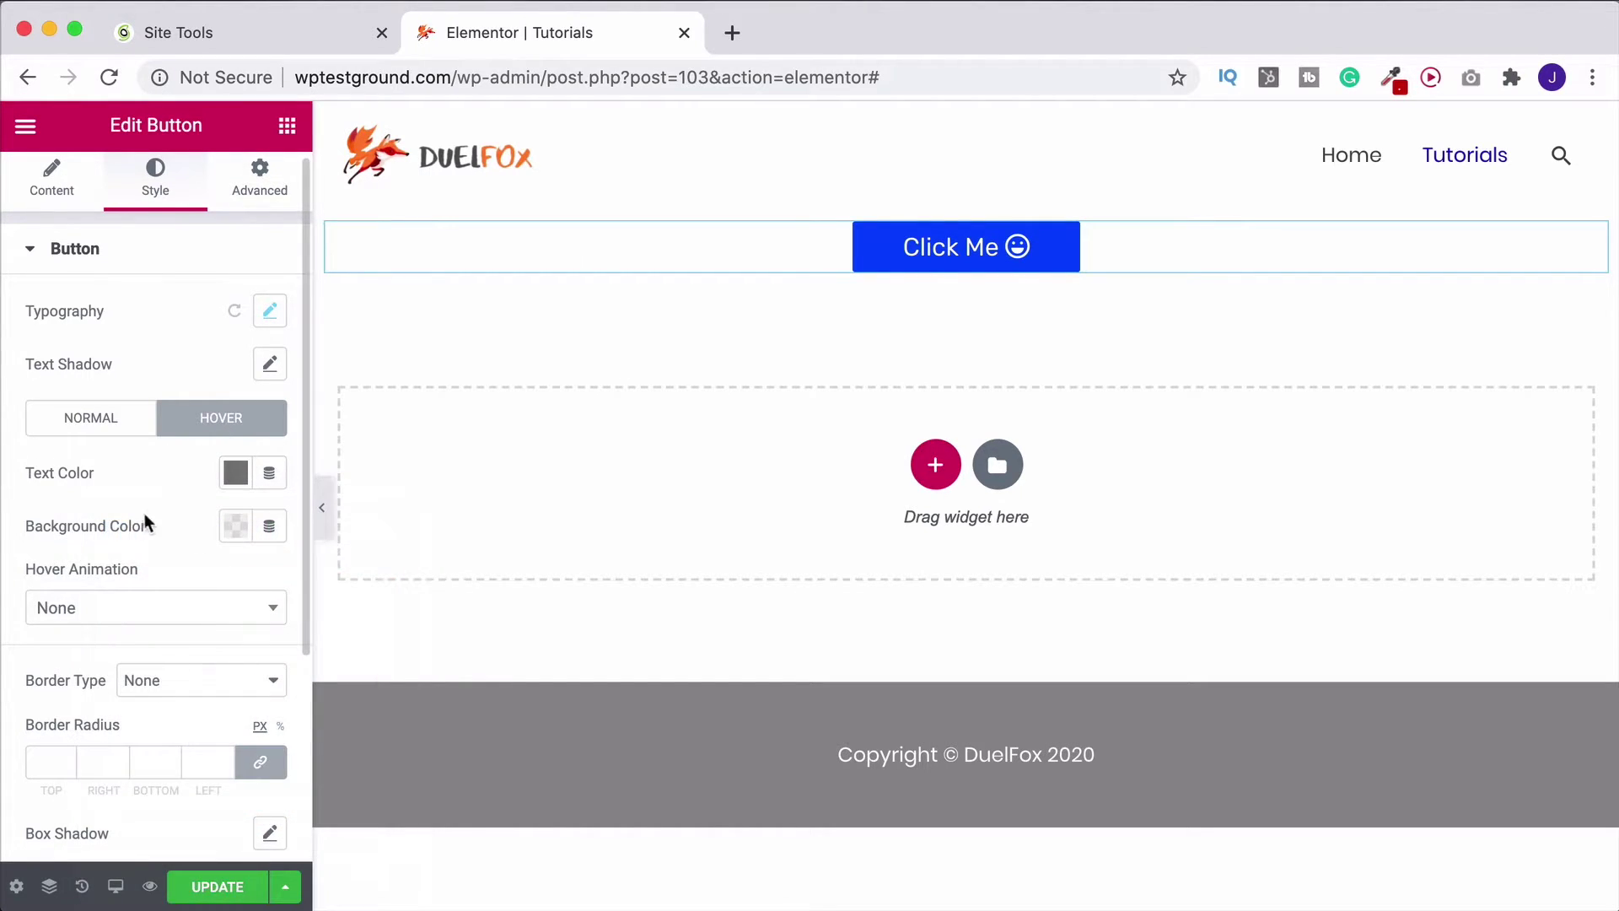
# Step: Set the button's hover background to the light blue preset with reduced opacity, #6EC1E4CC
pyautogui.click(236, 526)
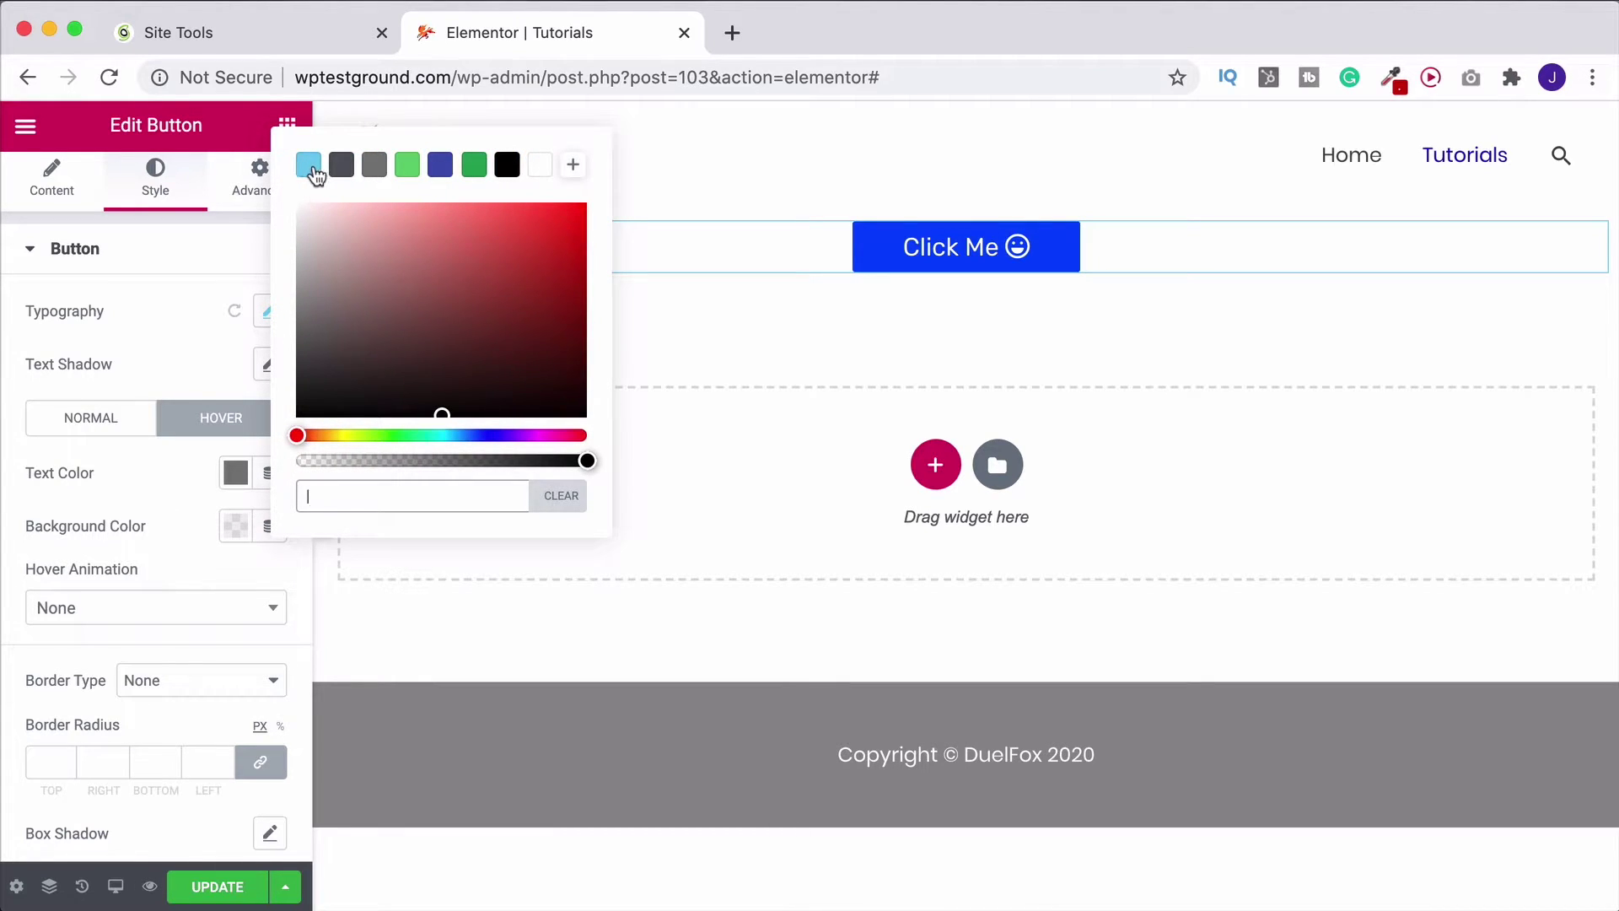
pyautogui.click(309, 169)
pyautogui.moveTo(588, 460); pyautogui.dragTo(509, 462)
pyautogui.moveTo(510, 463); pyautogui.dragTo(528, 463)
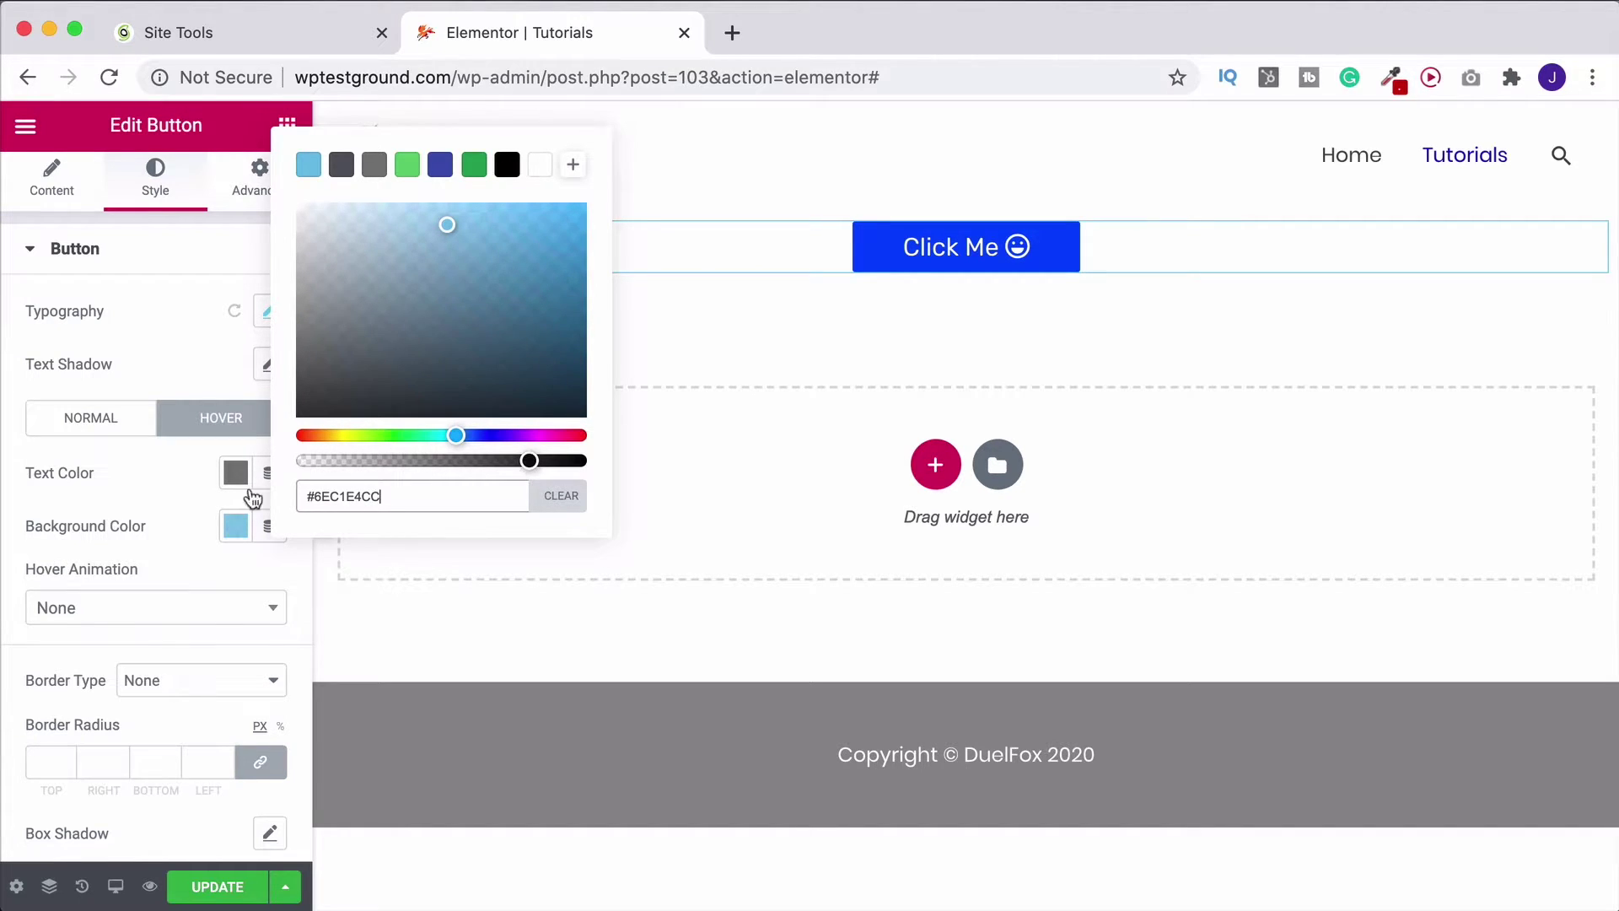
pyautogui.click(129, 504)
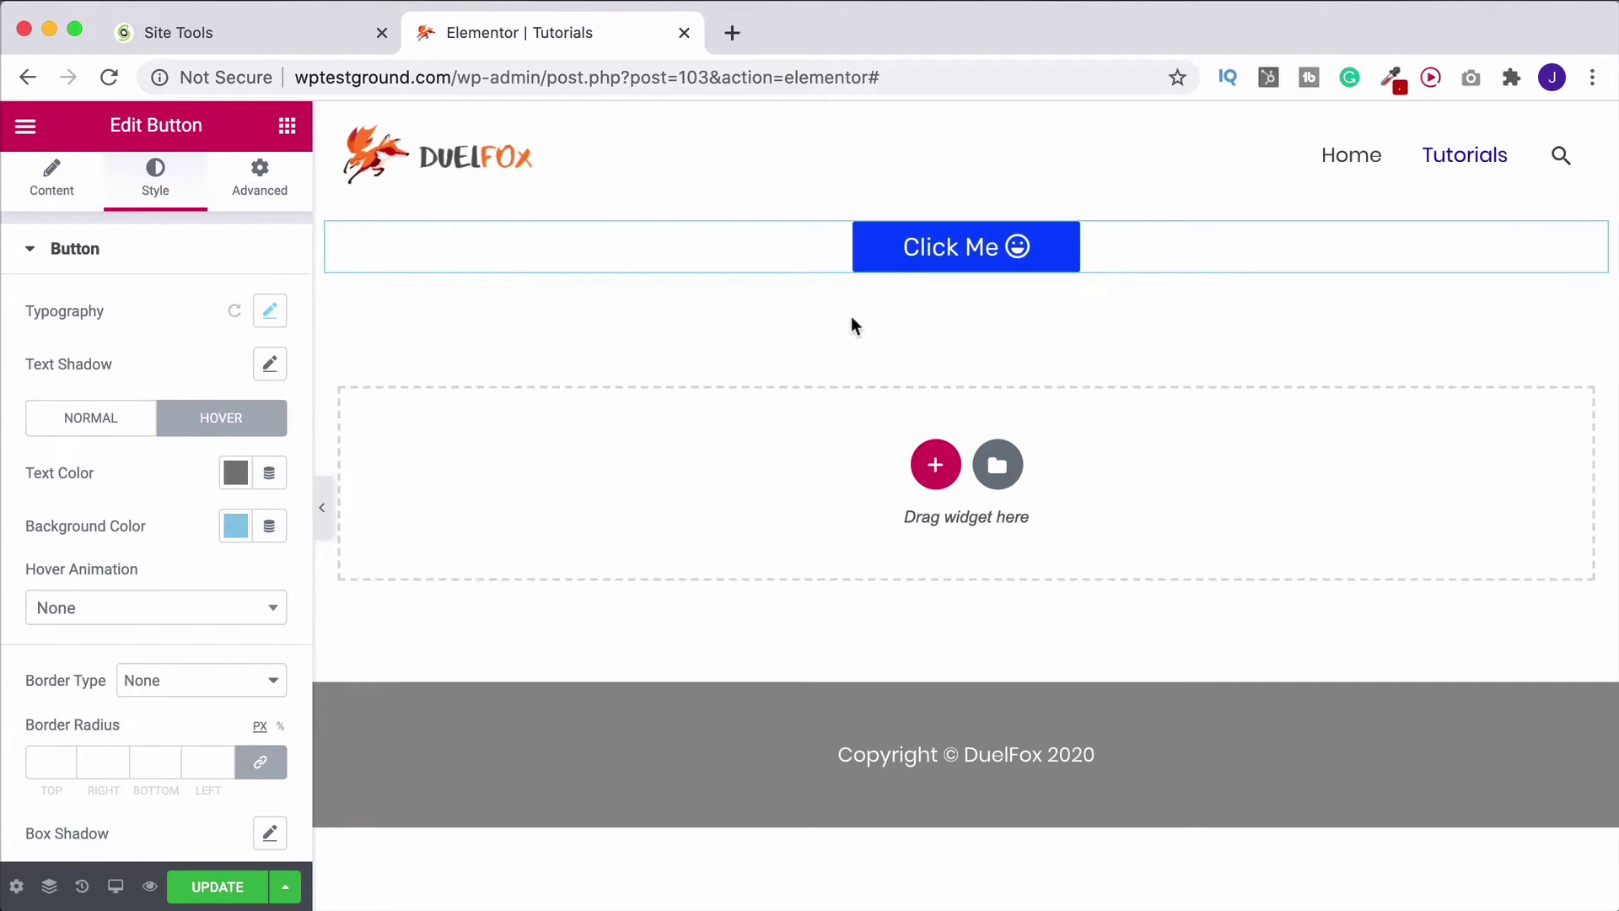
# Step: Change the button's normal background color to the lighter blue #00A2FF
pyautogui.click(85, 426)
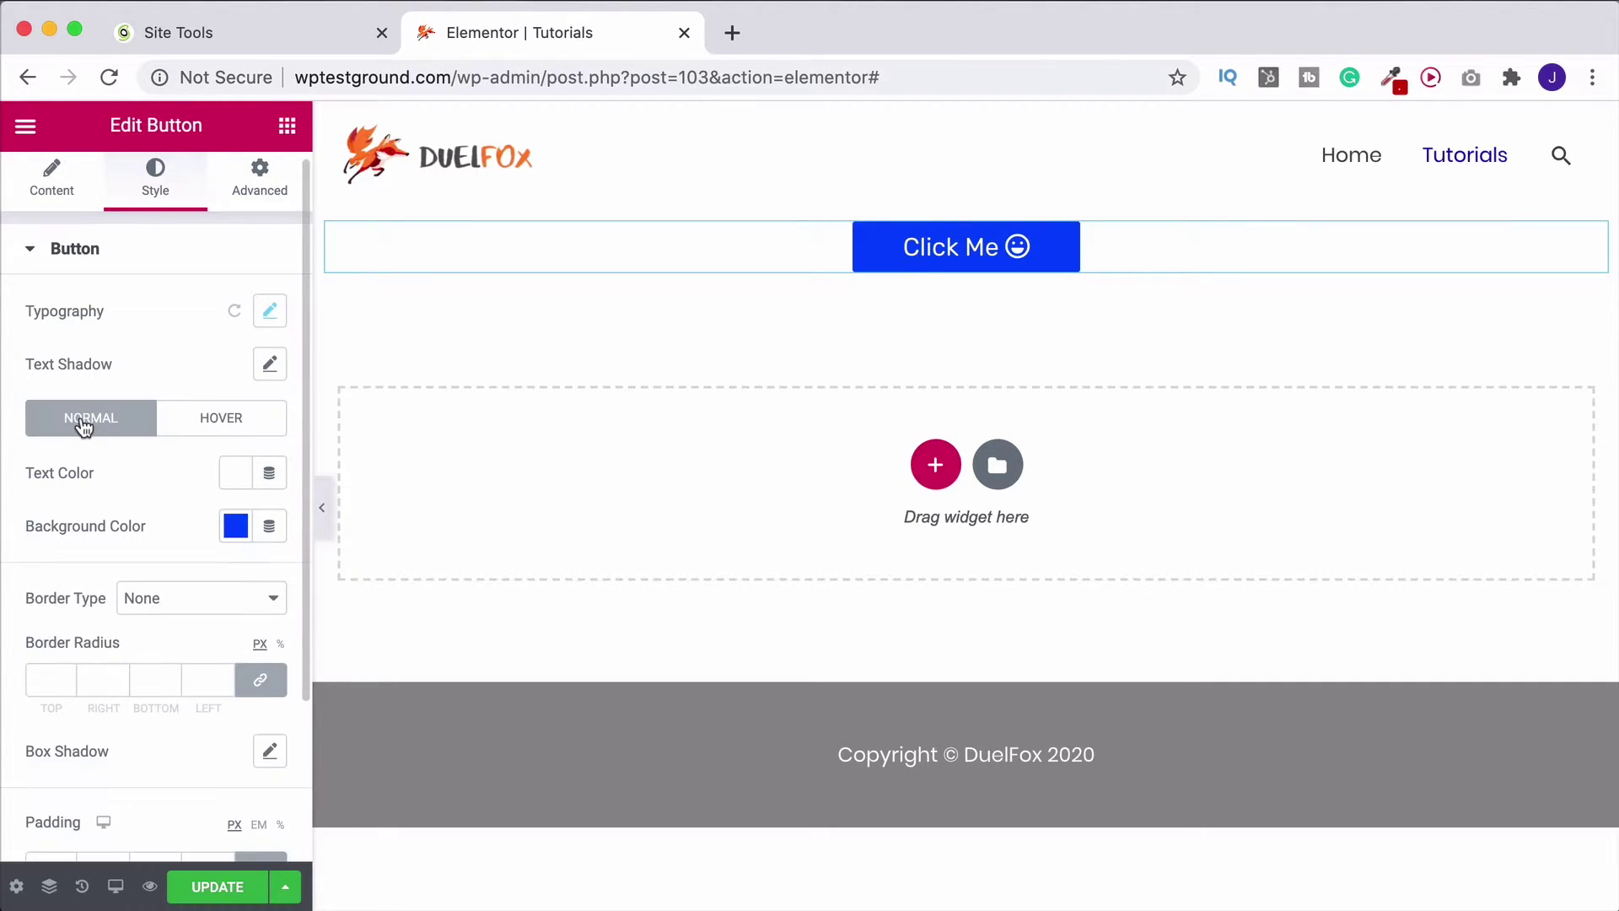
pyautogui.click(234, 526)
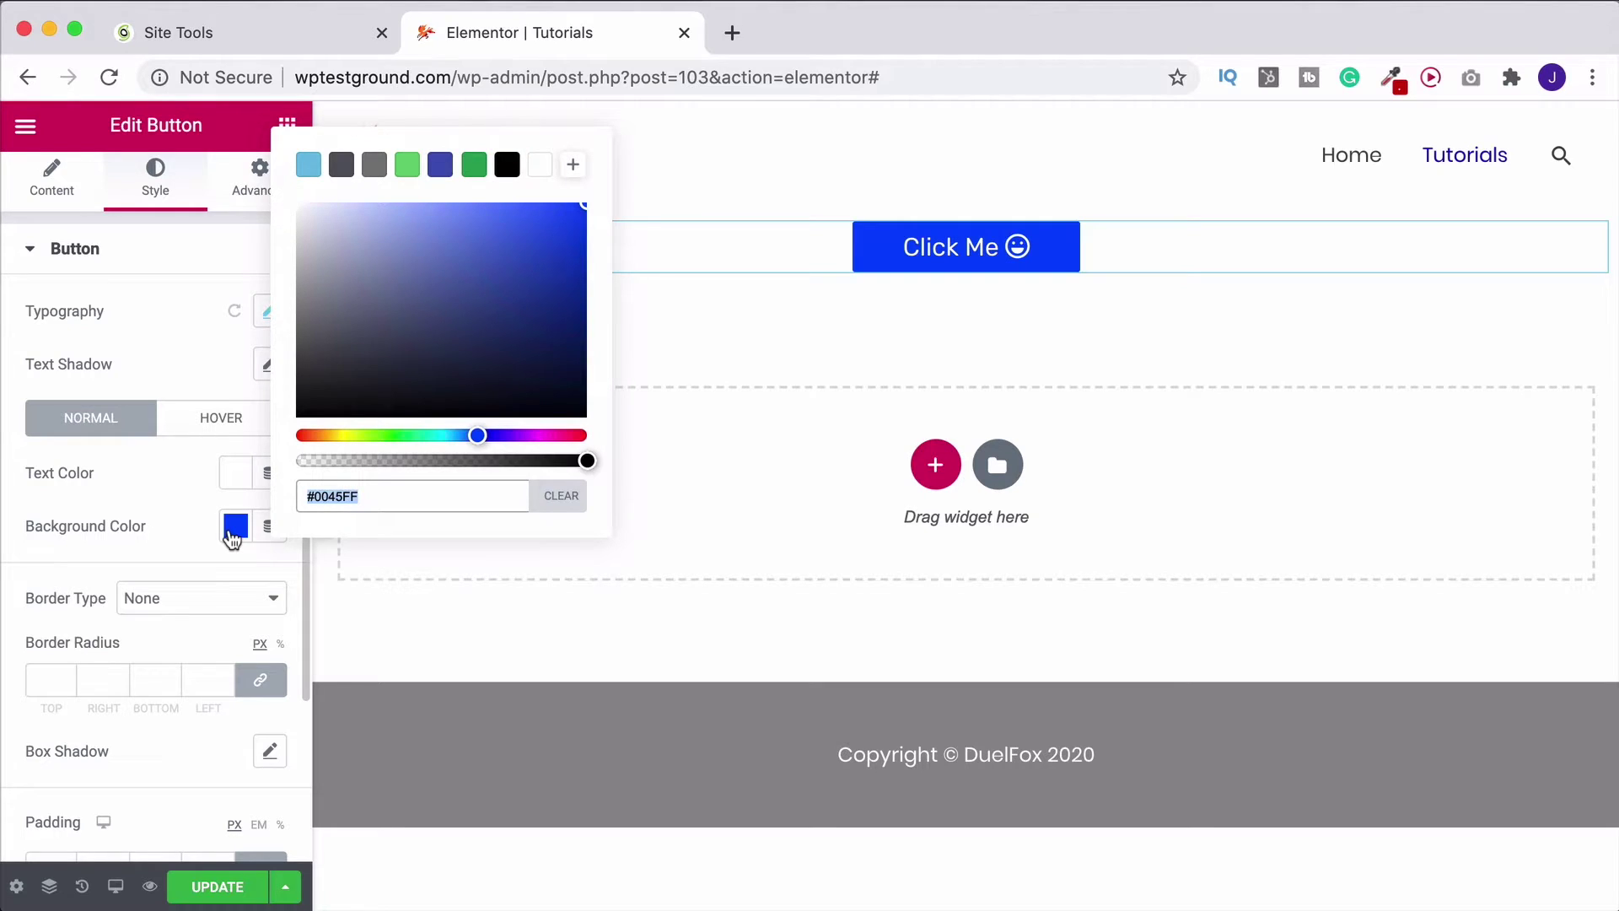
pyautogui.moveTo(472, 435); pyautogui.dragTo(459, 436)
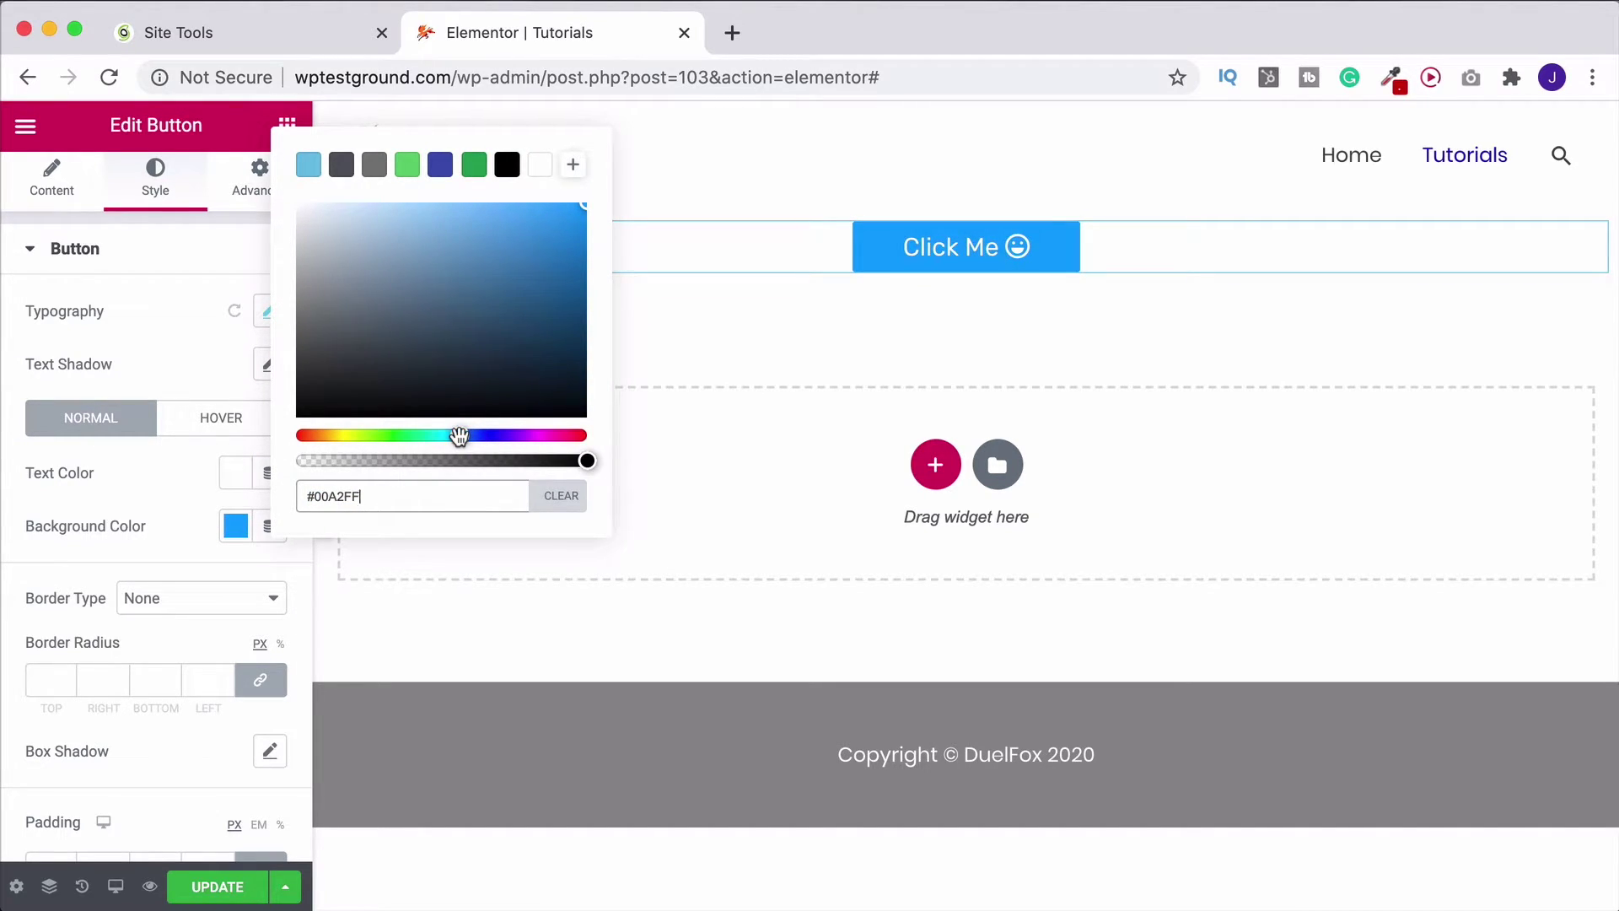
pyautogui.click(109, 479)
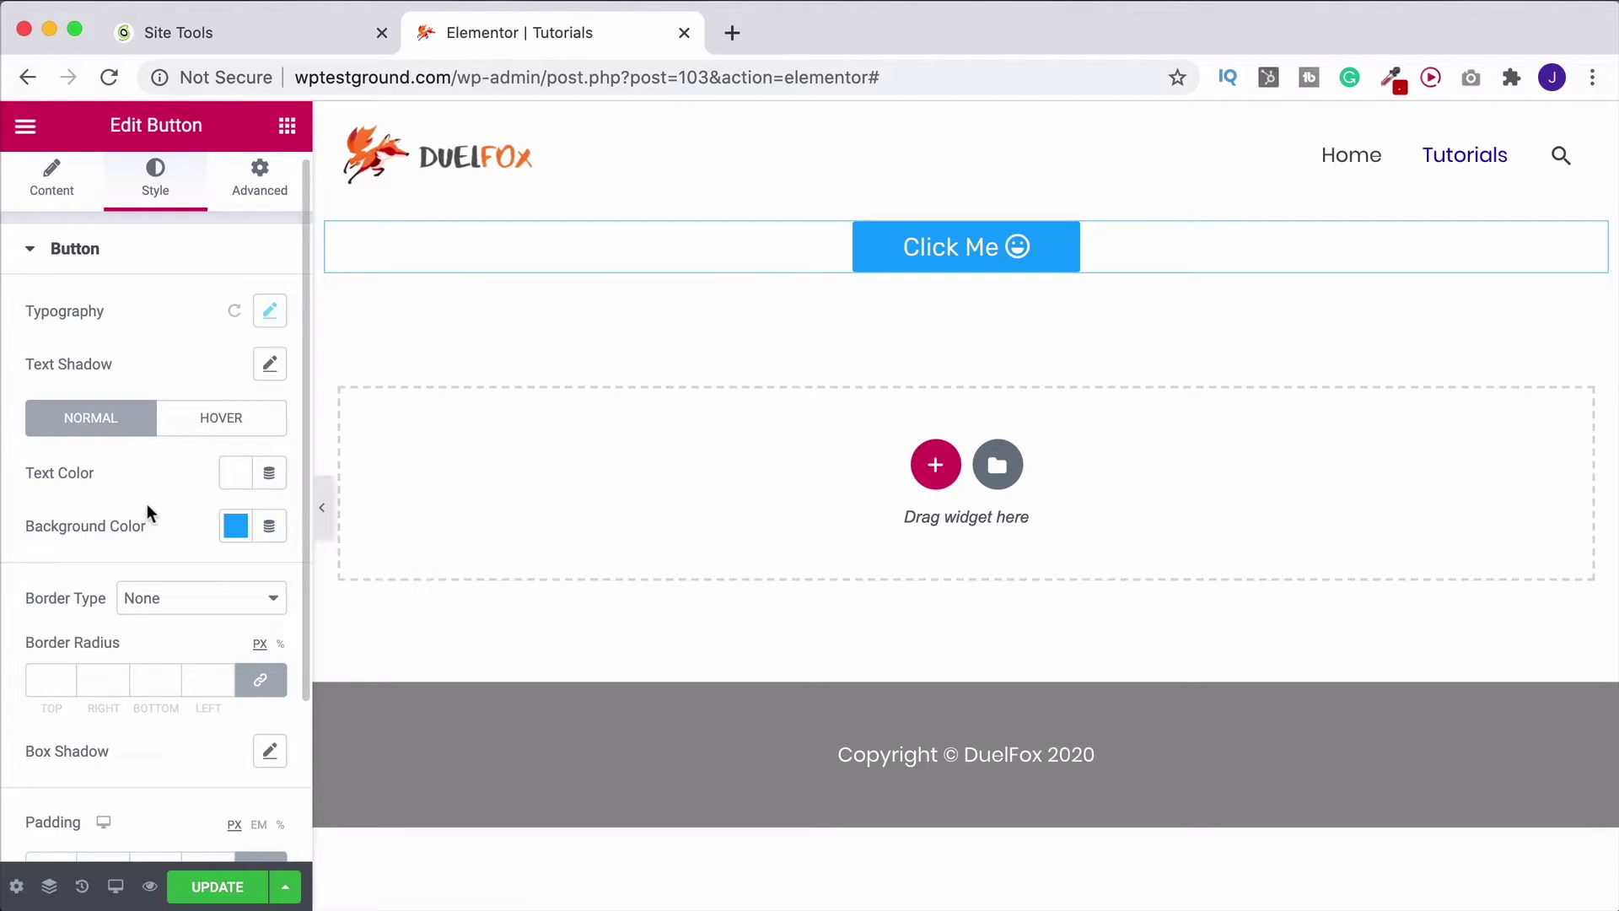
# Step: Give the button a Solid border with a width of 3 on all sides
pyautogui.scroll(-2, 148, 523)
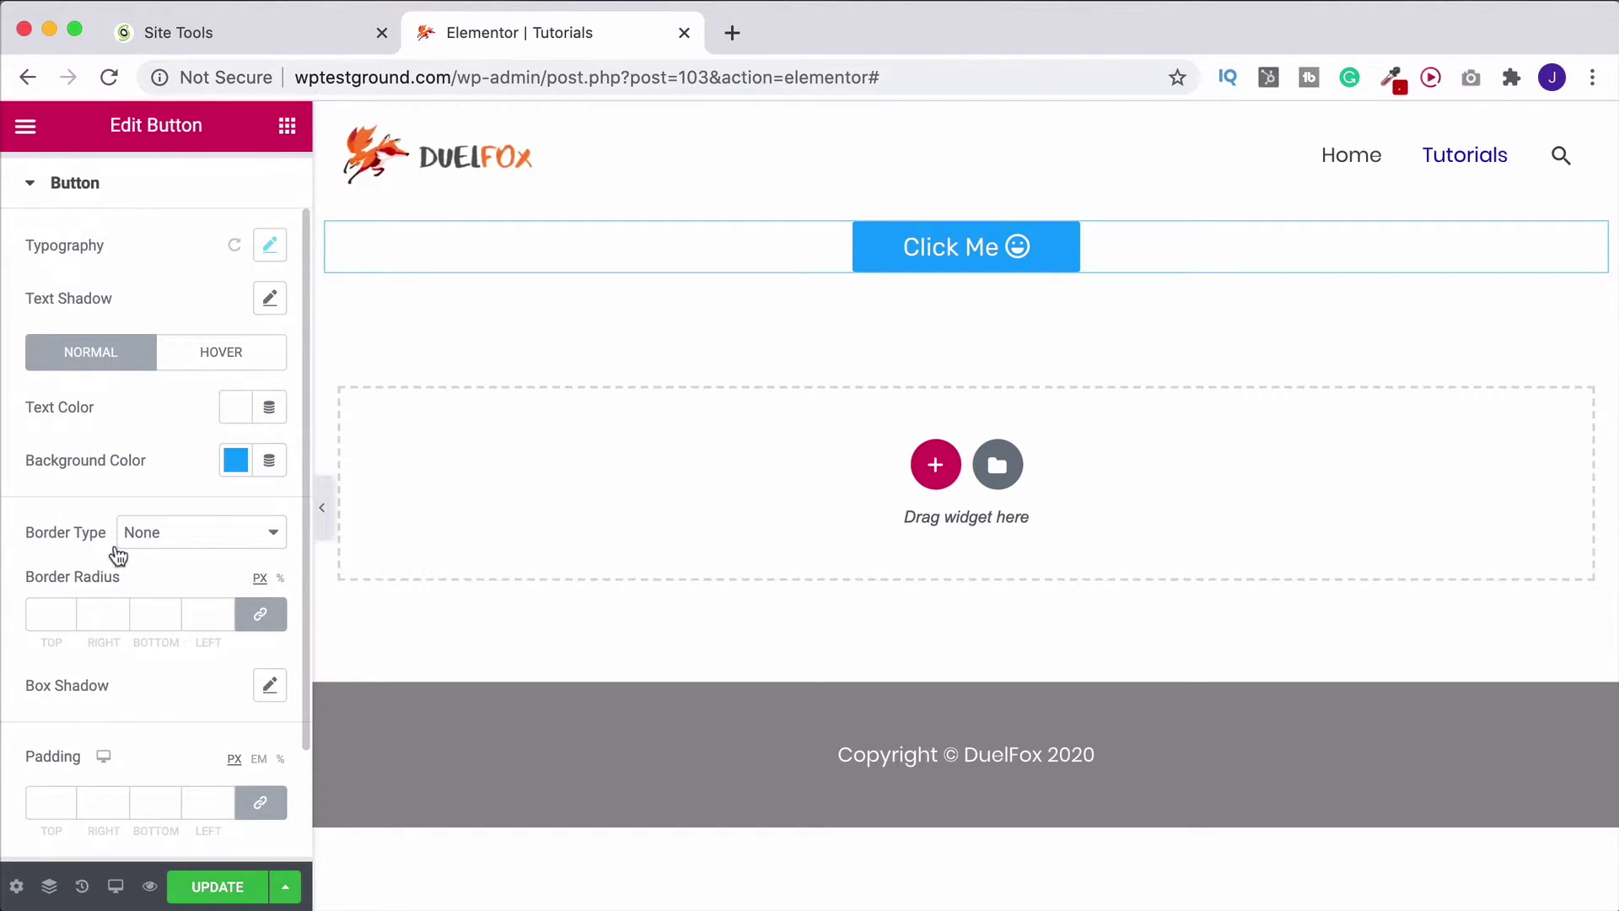
pyautogui.click(202, 534)
pyautogui.press('Escape')
pyautogui.click(184, 554)
pyautogui.scroll(-2, 184, 552)
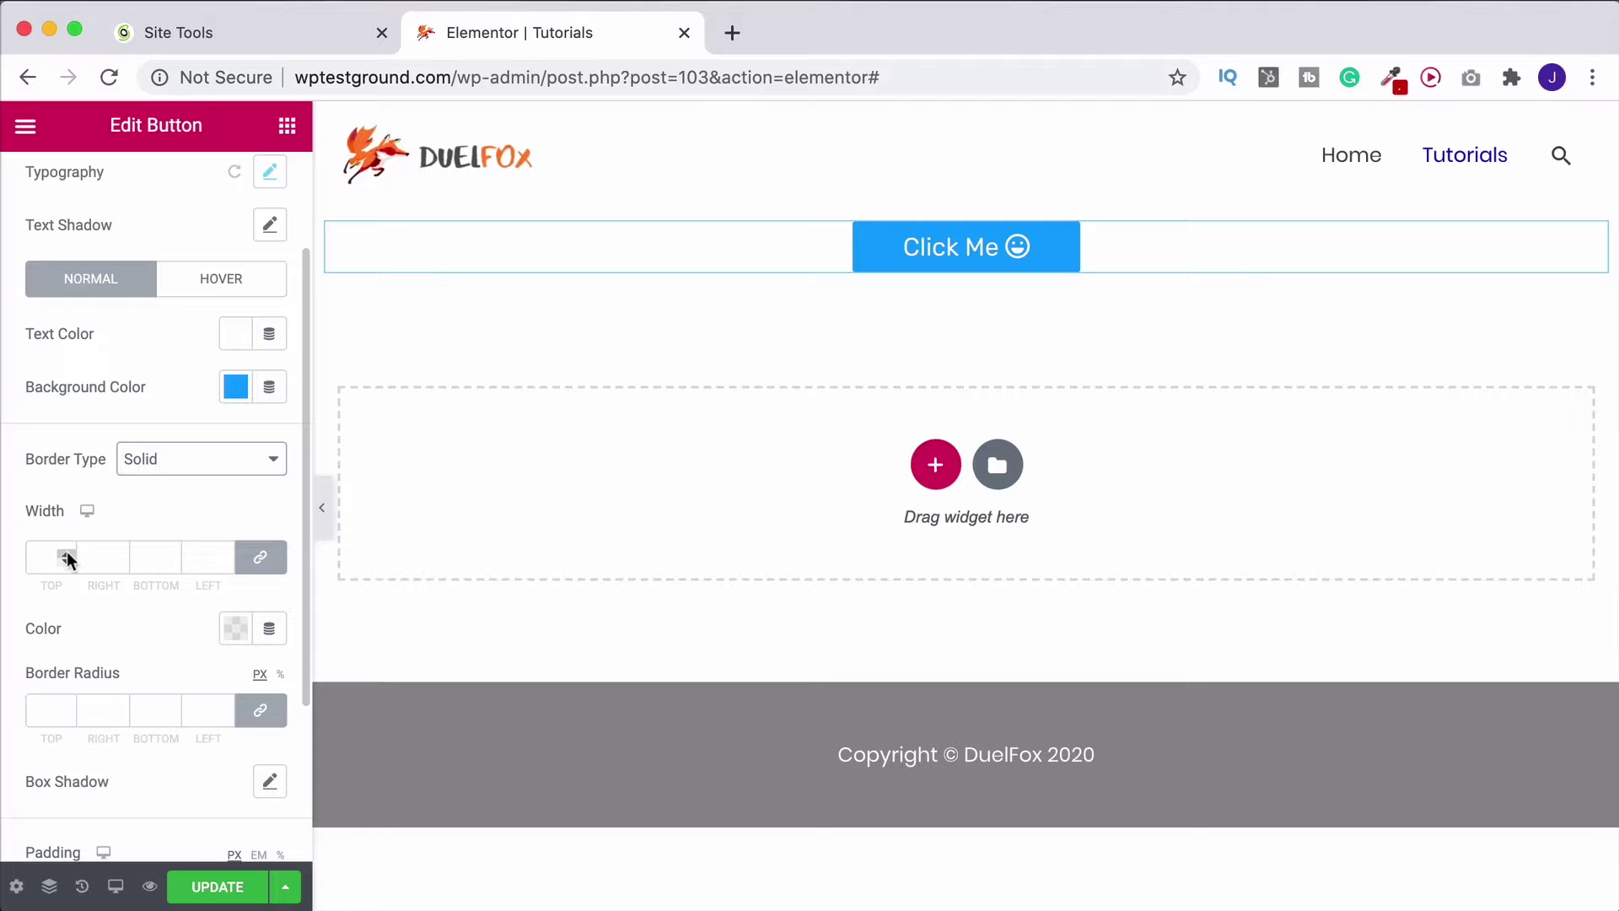
pyautogui.click(67, 554)
pyautogui.write('3')
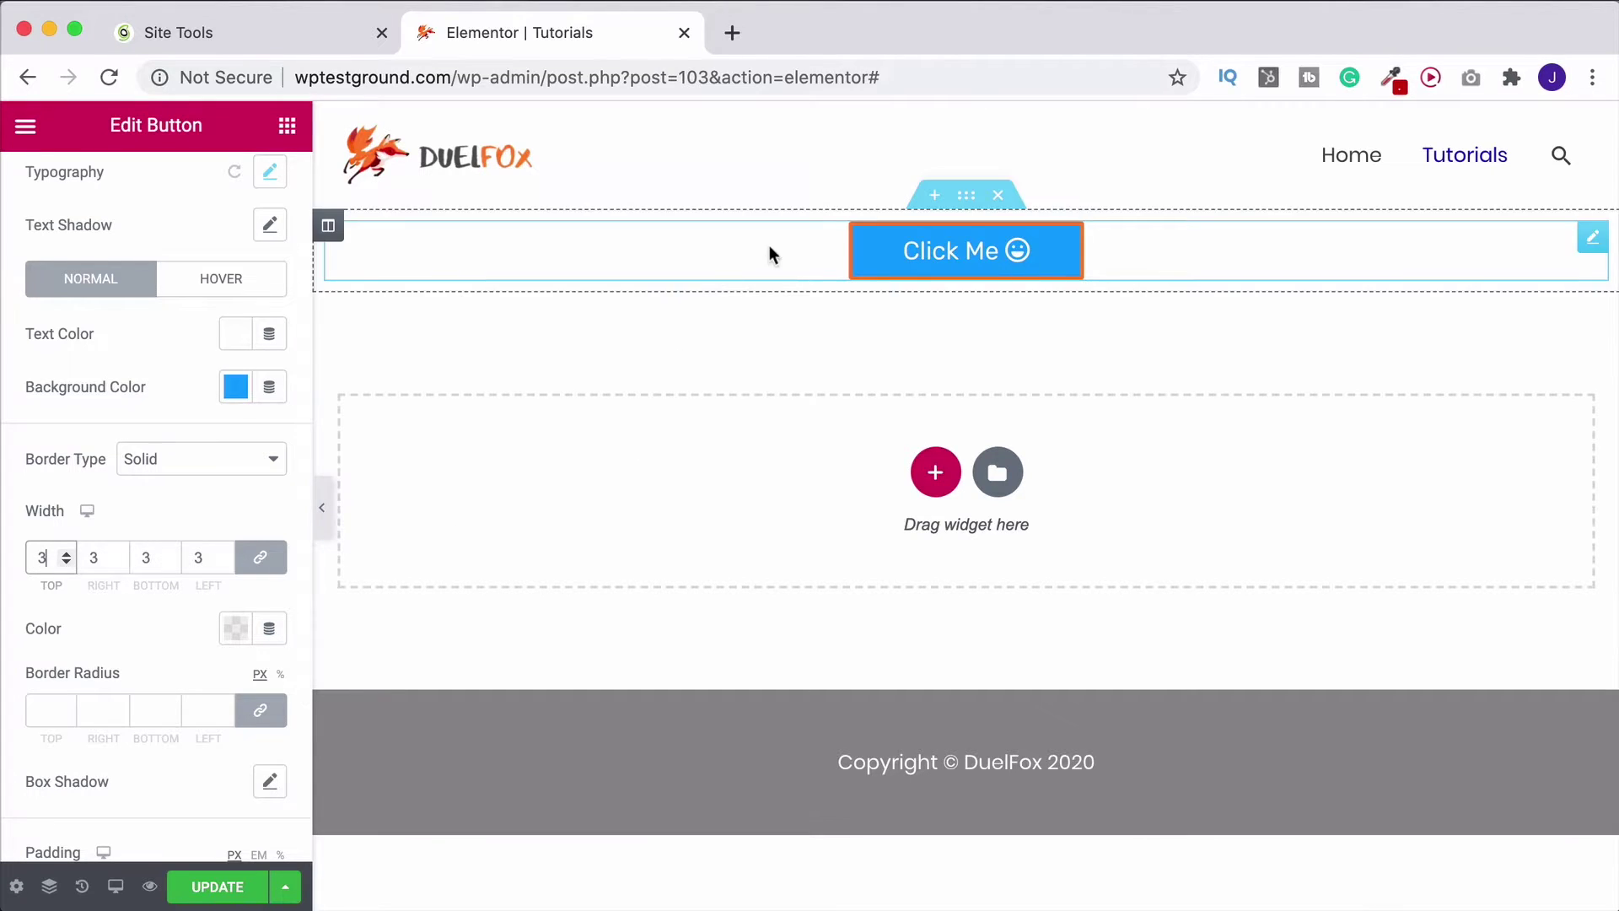
# Step: Try an unlinked top border width of 30, relink the sides and return the border width to 3
pyautogui.click(261, 556)
pyautogui.write('0')
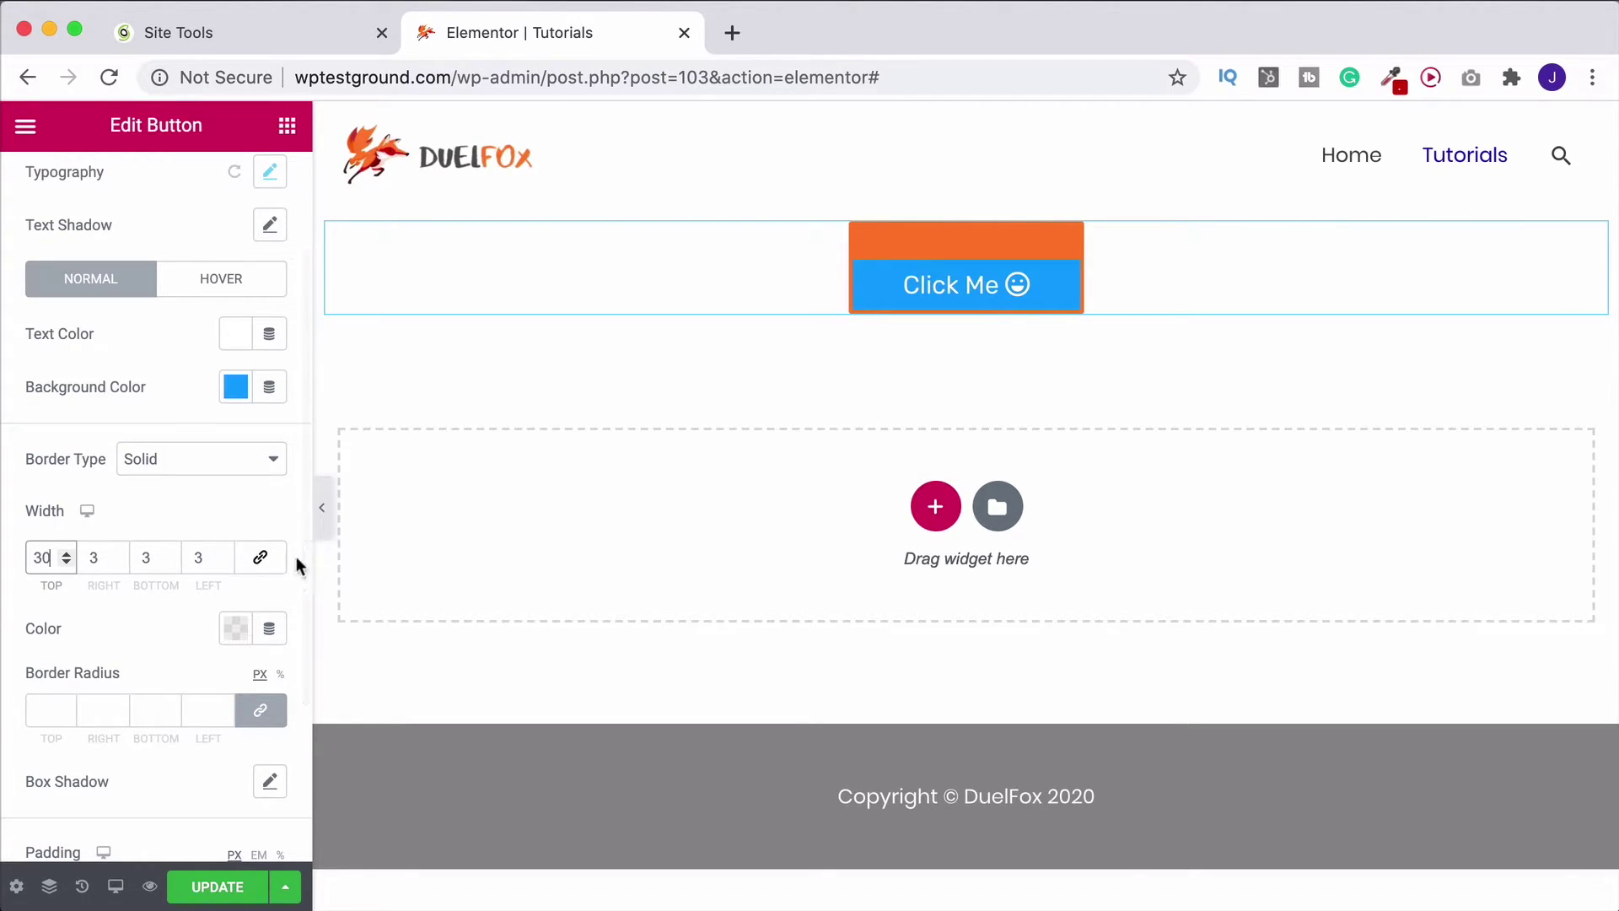
pyautogui.click(260, 557)
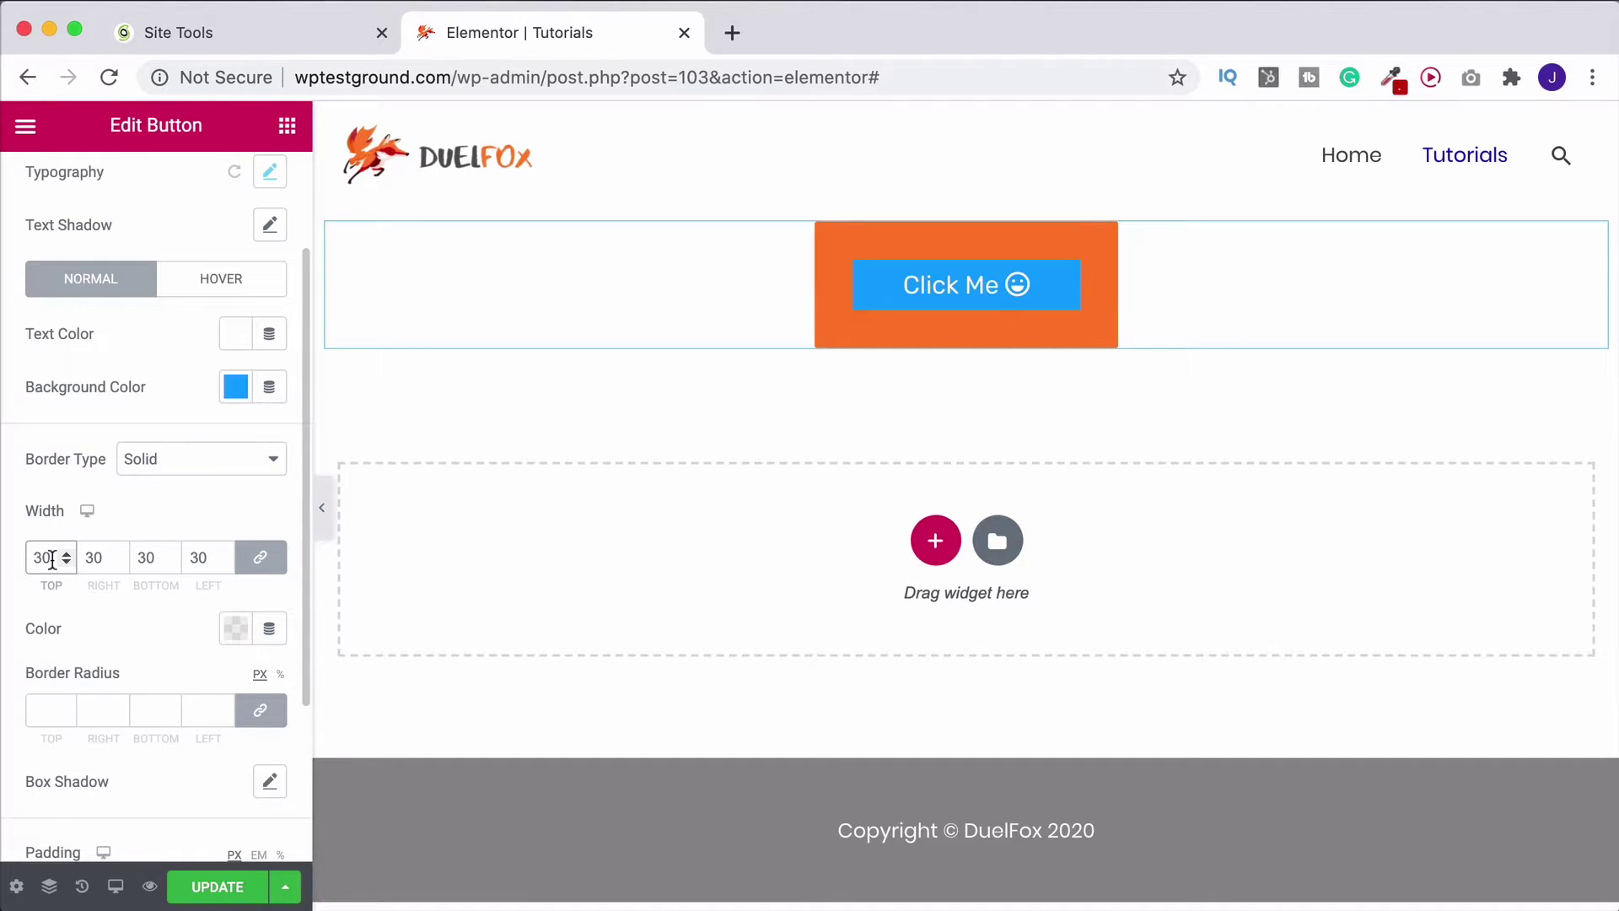
pyautogui.press('BackSpace')
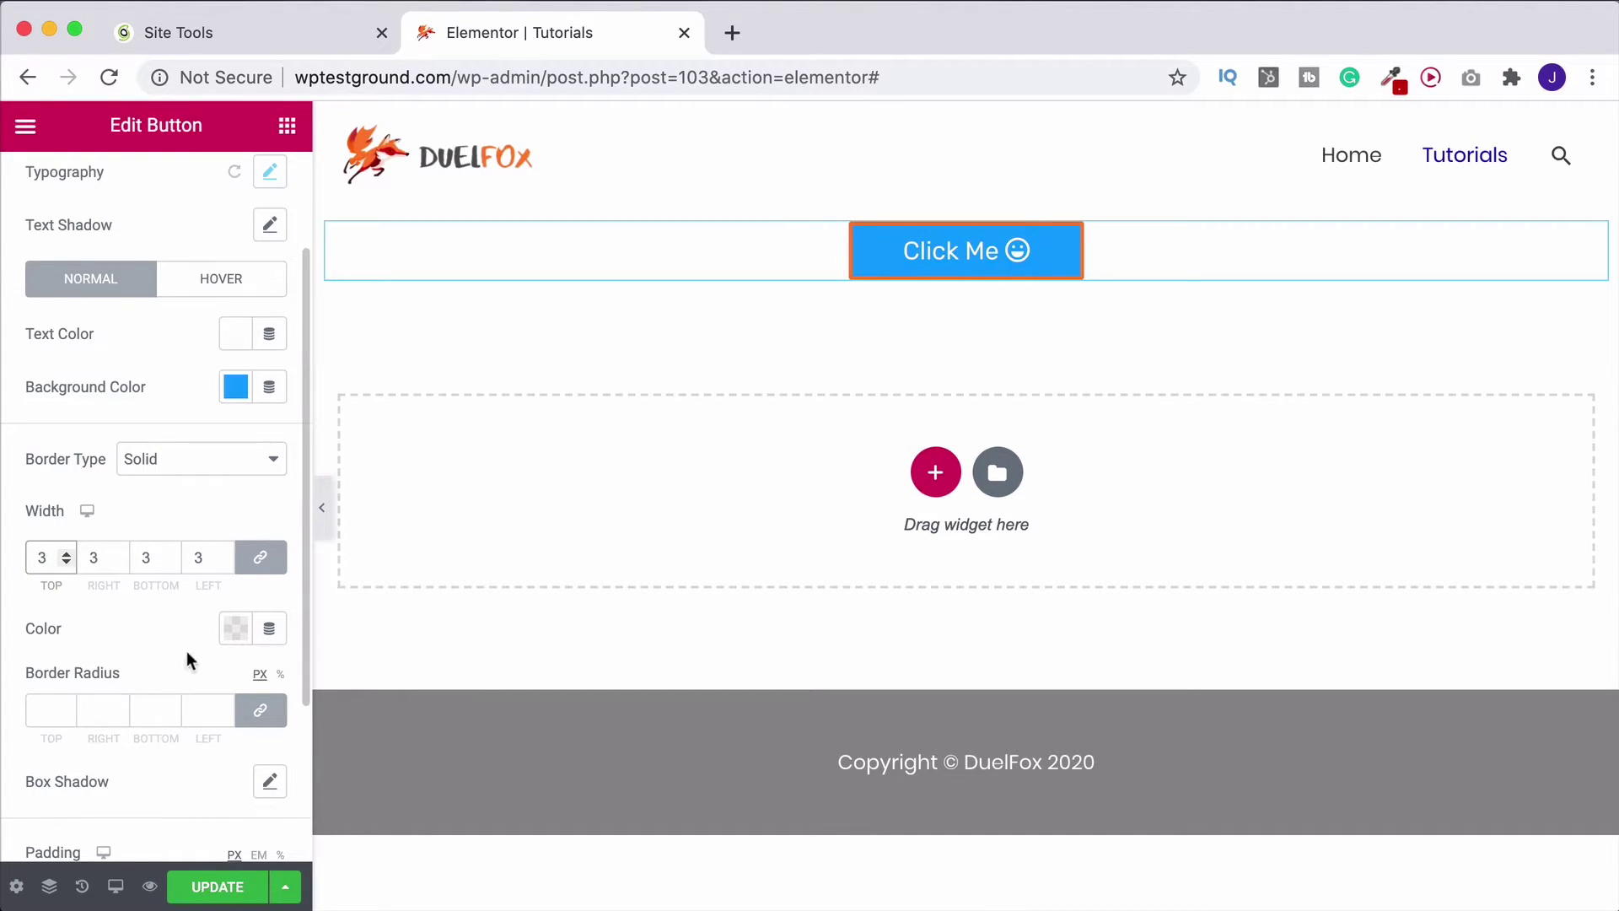
# Step: Try light blue #6EC1E4 and white as the button's border color and set it to fully transparent white #FFFFFF00
pyautogui.click(232, 635)
pyautogui.moveTo(296, 397); pyautogui.dragTo(327, 323)
pyautogui.click(115, 233)
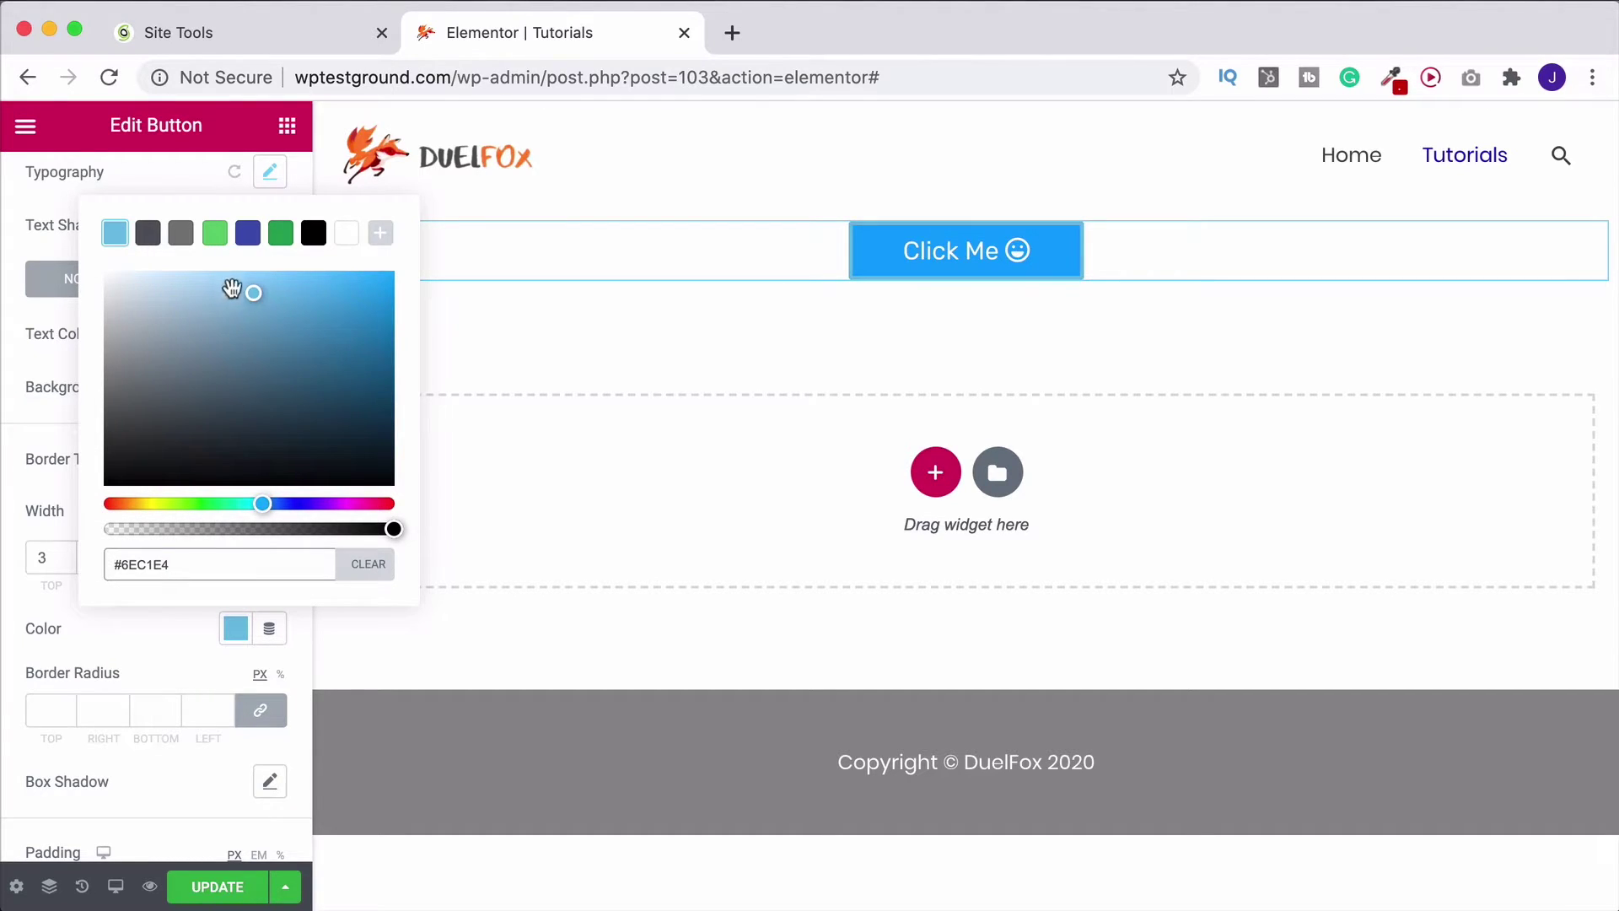
pyautogui.click(346, 233)
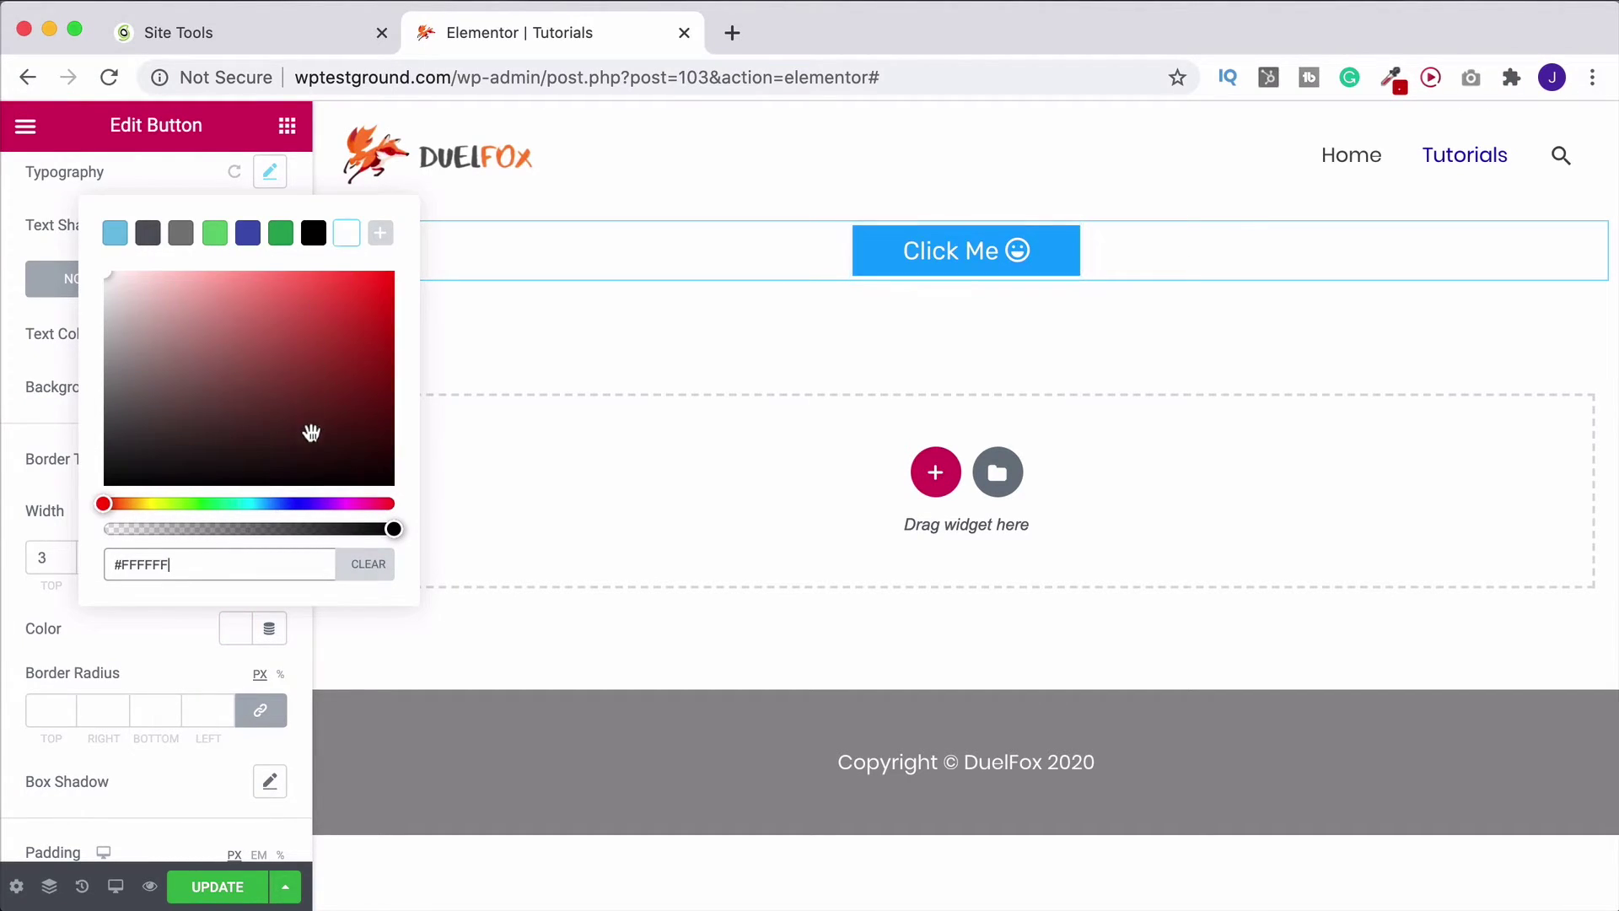
pyautogui.moveTo(393, 529); pyautogui.dragTo(81, 541)
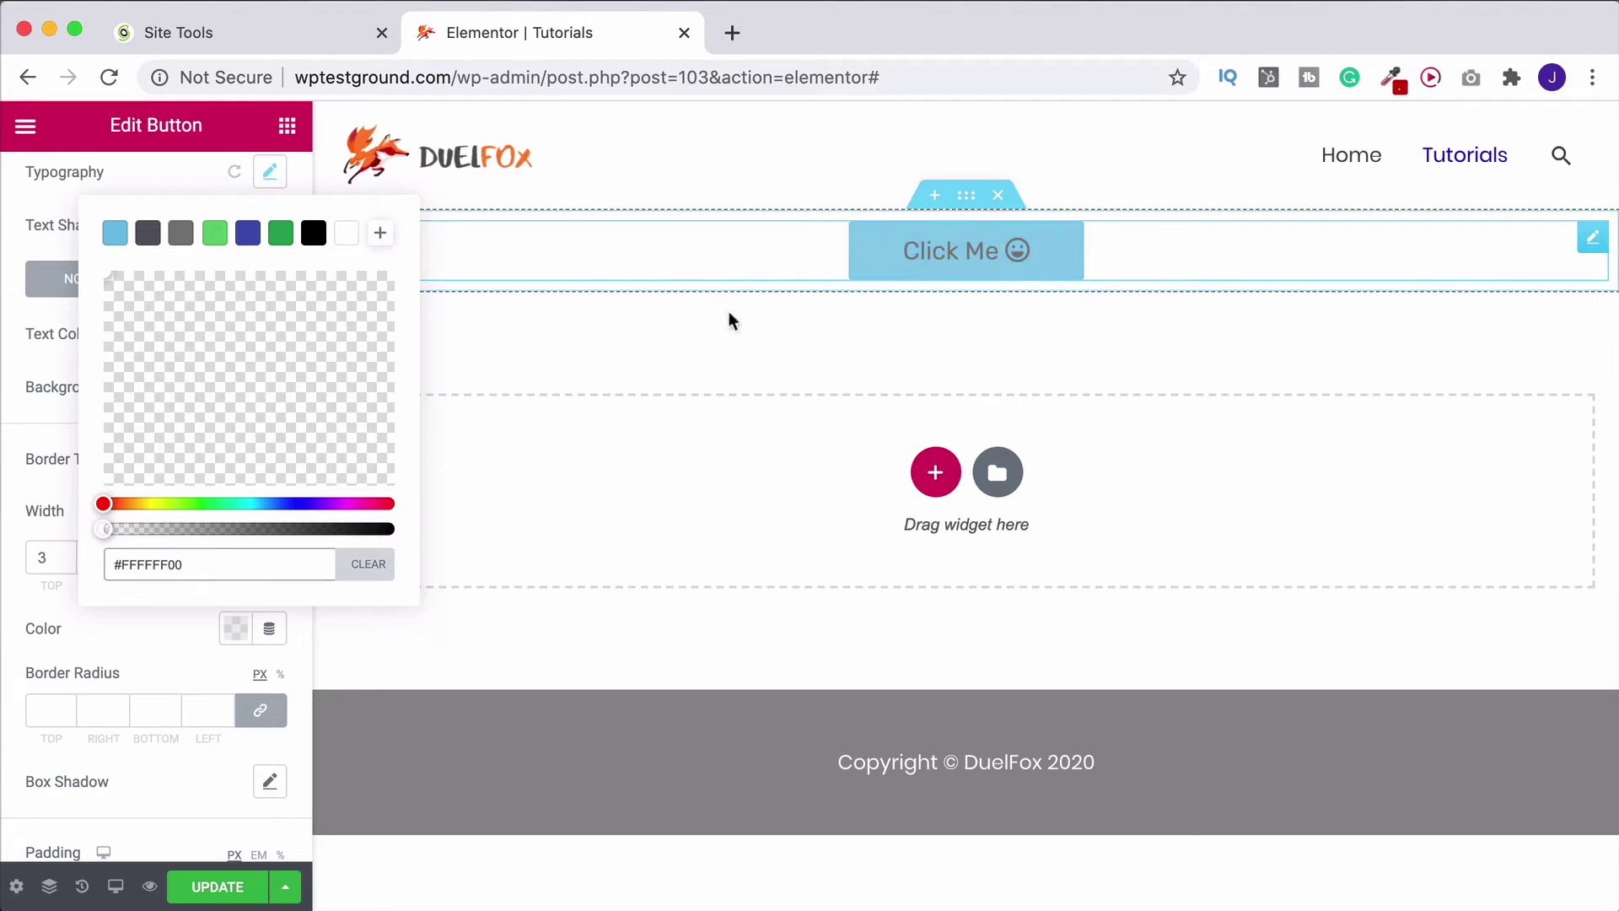
pyautogui.click(44, 616)
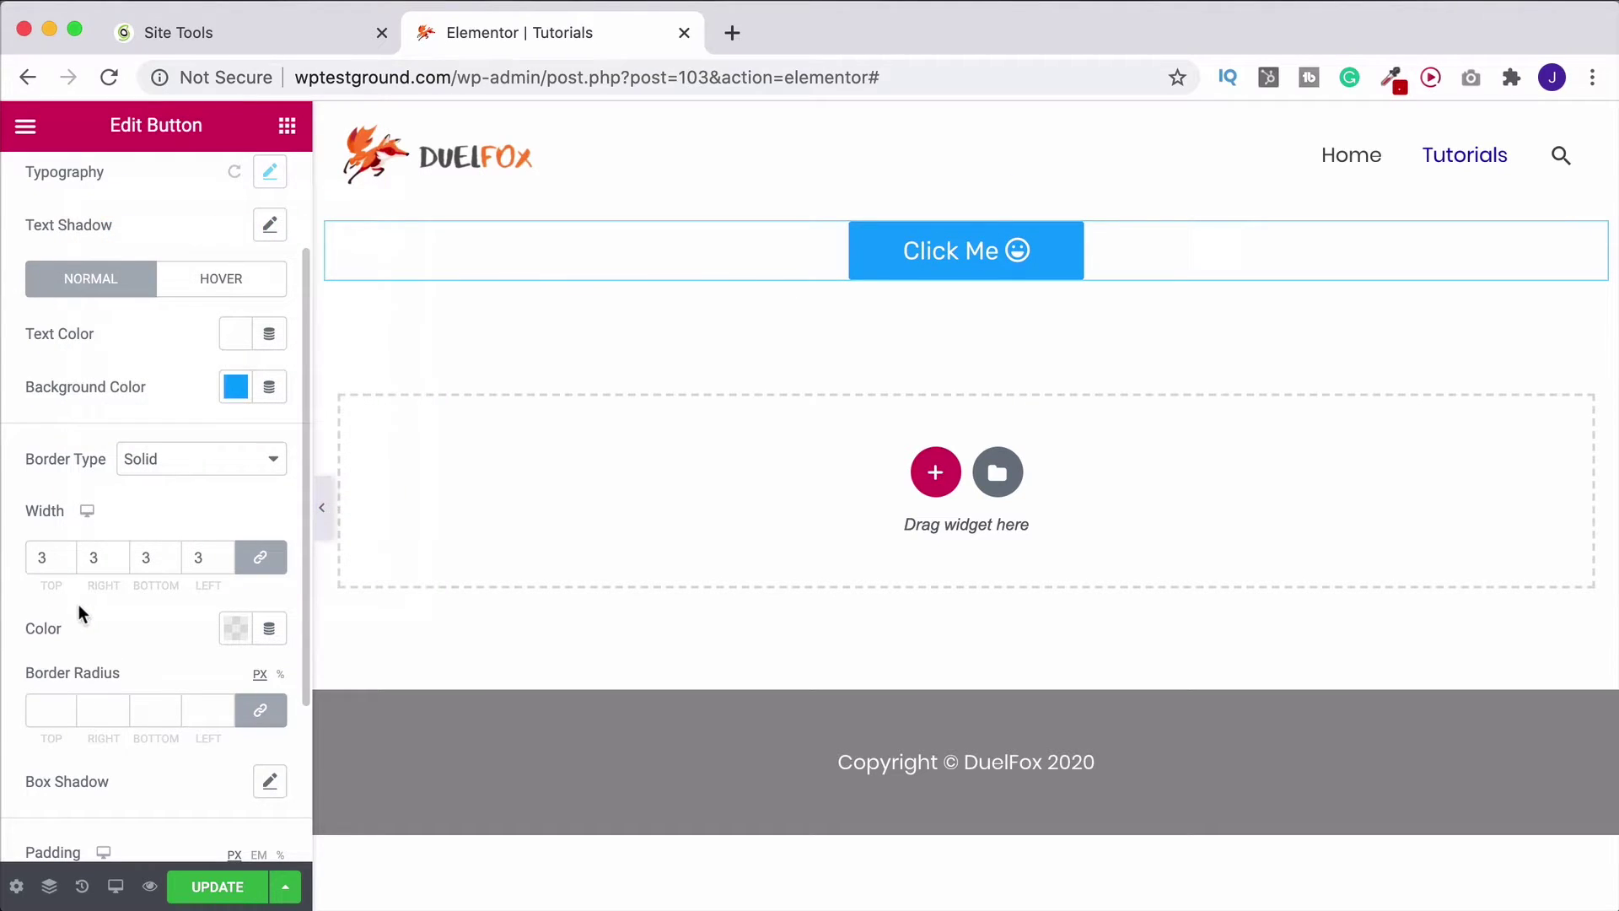
# Step: Set the button's border radius to 20 px on all corners
pyautogui.scroll(-3, 76, 599)
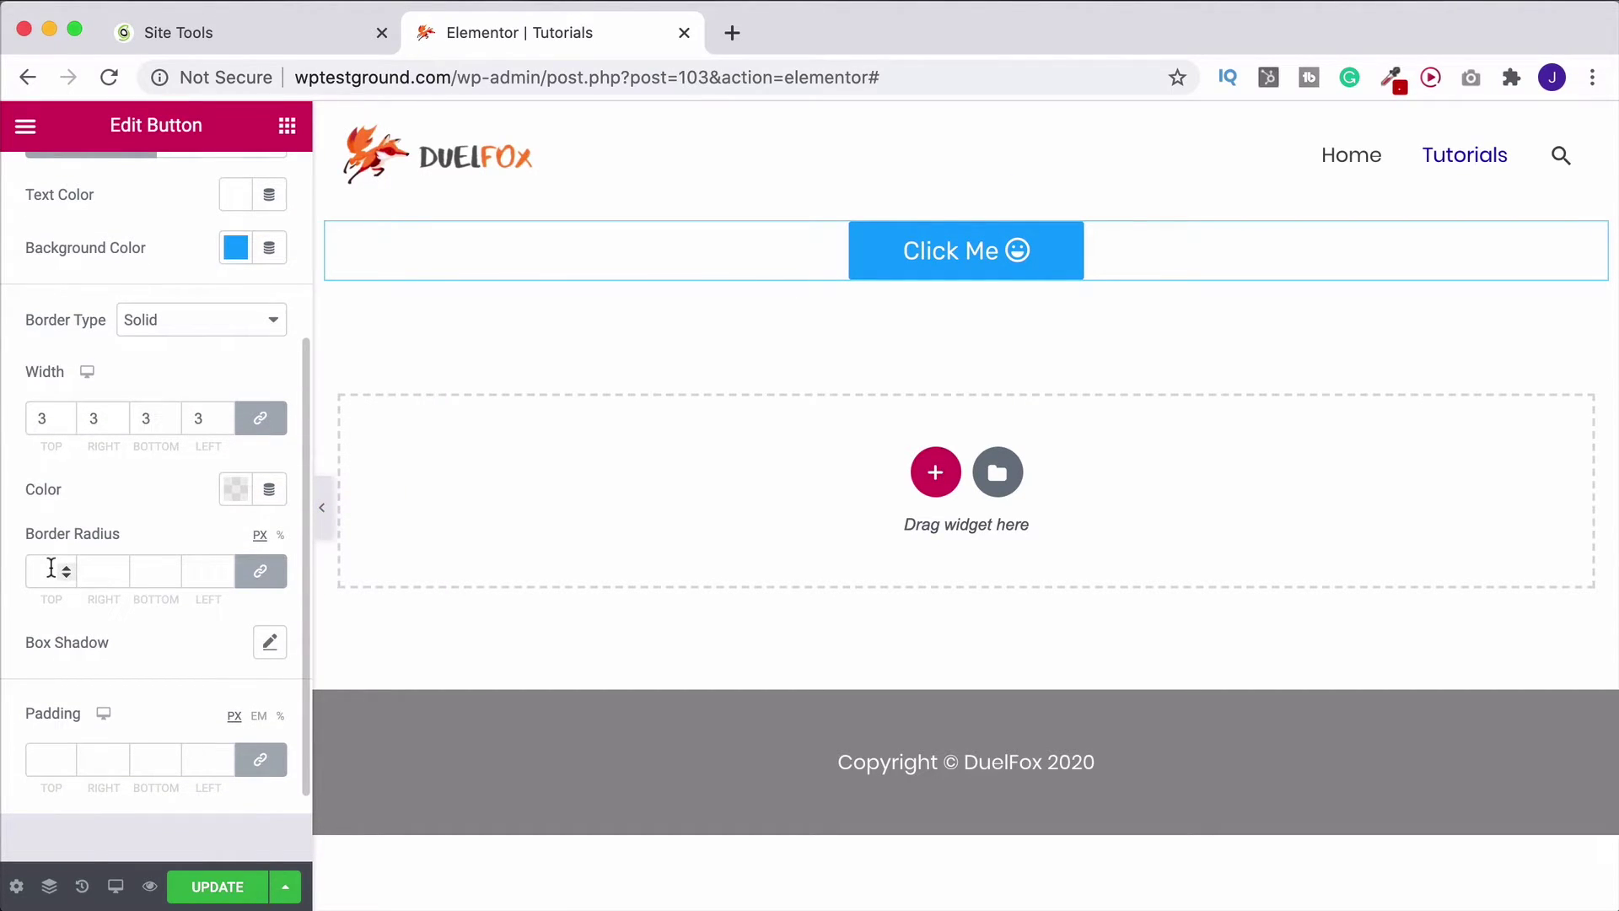
pyautogui.click(44, 572)
pyautogui.write('20')
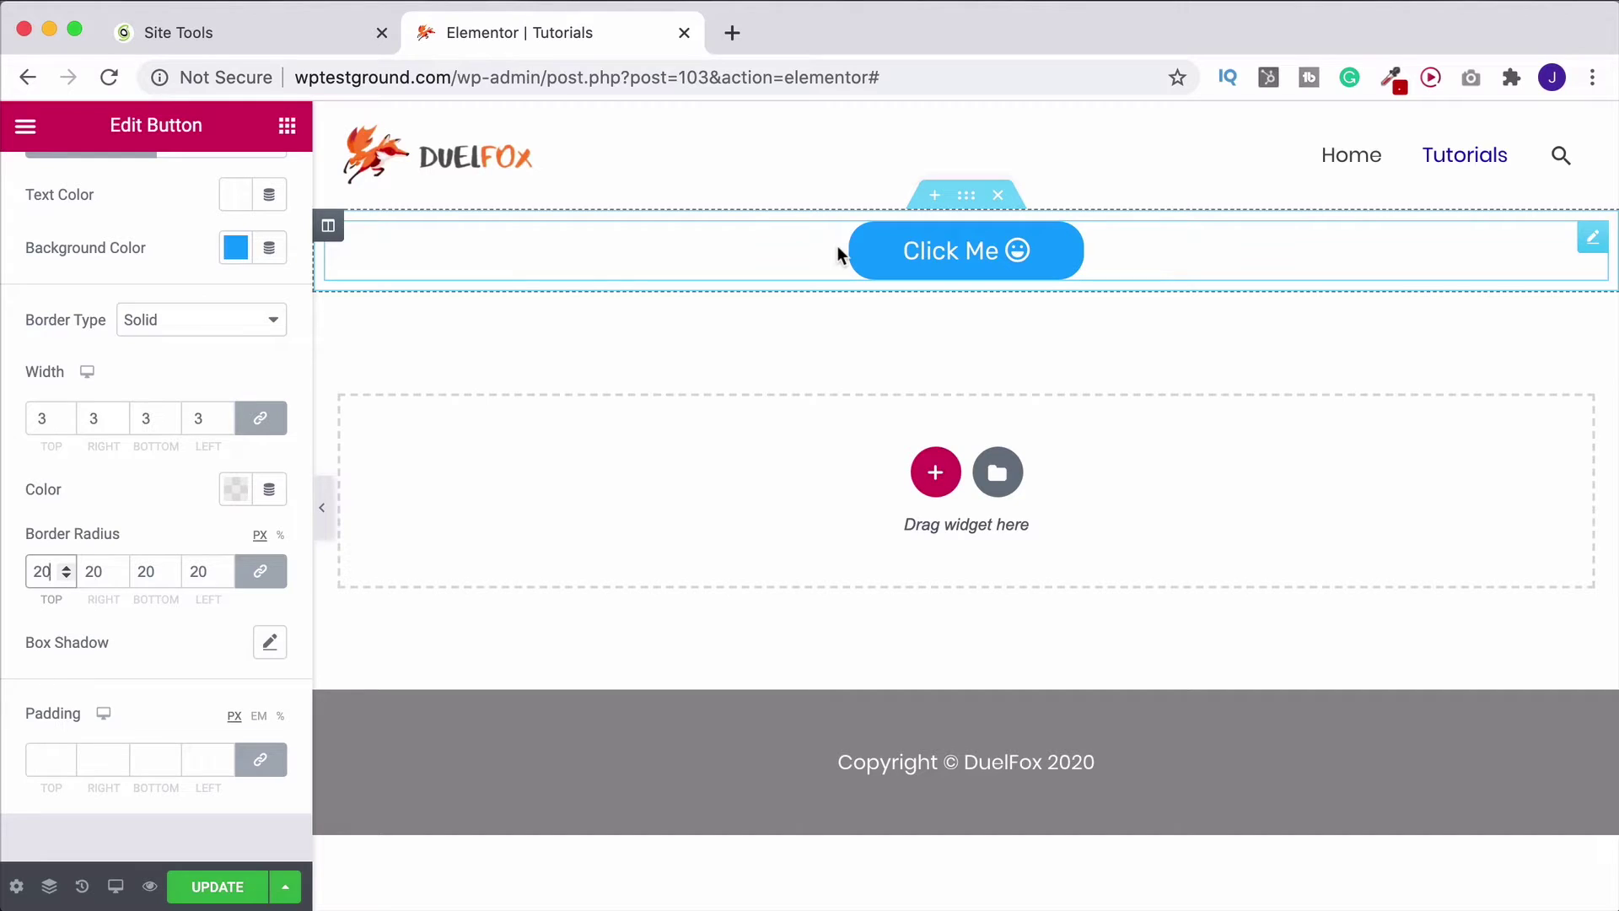
# Step: Unlink the border radius values, try 0 for Bottom and Left, and return all corners to a linked 20
pyautogui.click(272, 574)
pyautogui.doubleClick(148, 572)
pyautogui.write('00')
pyautogui.press('Tab')
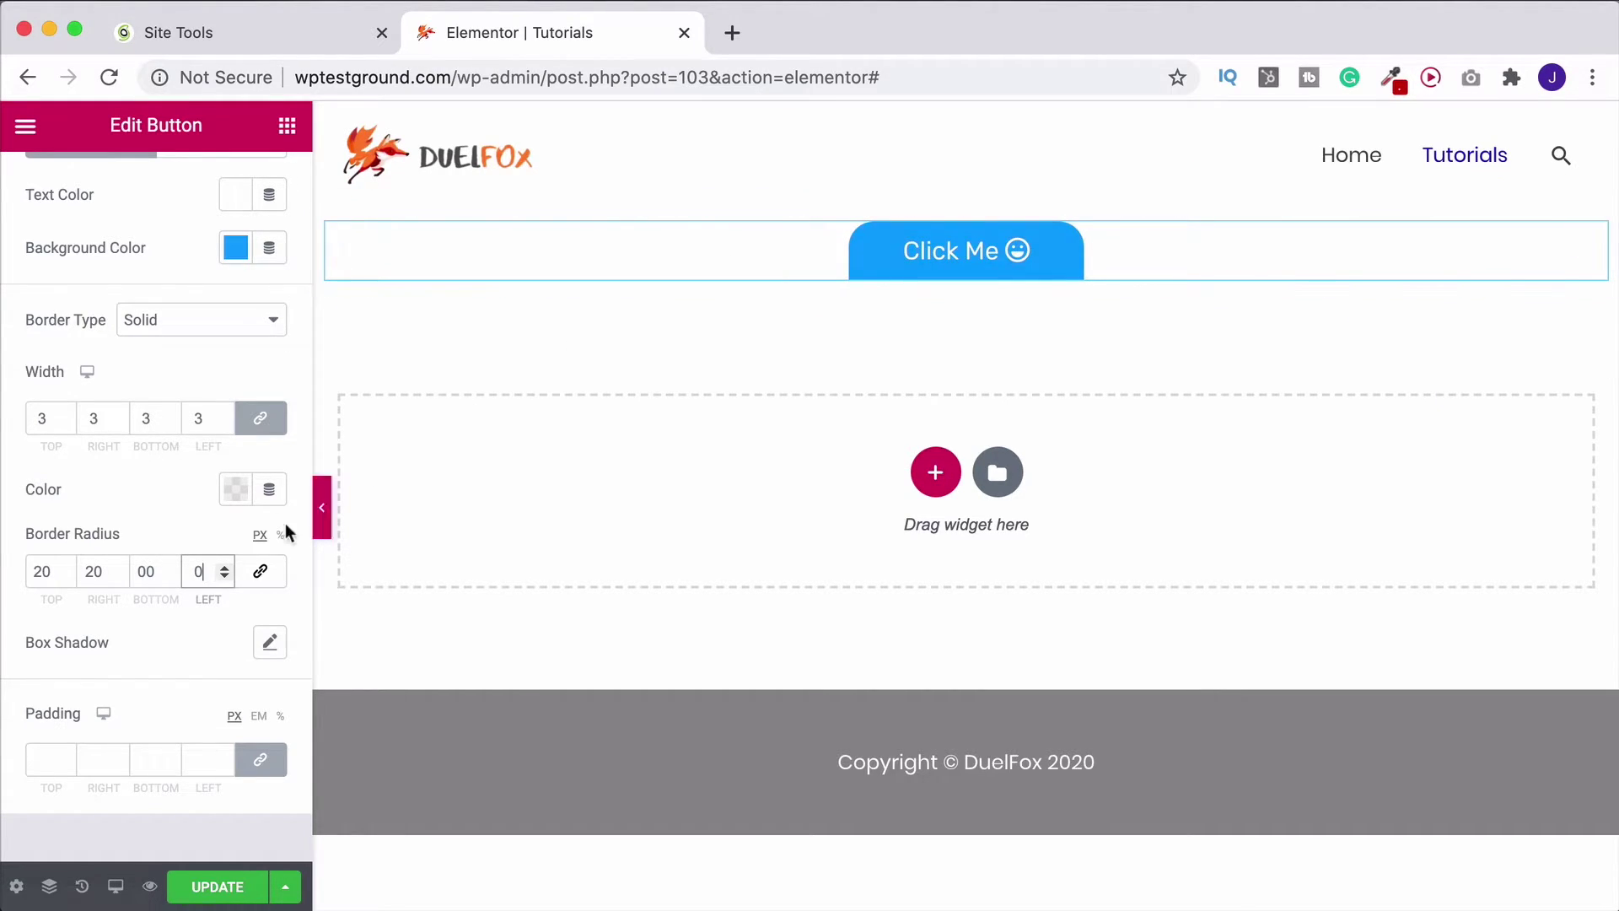
pyautogui.click(127, 621)
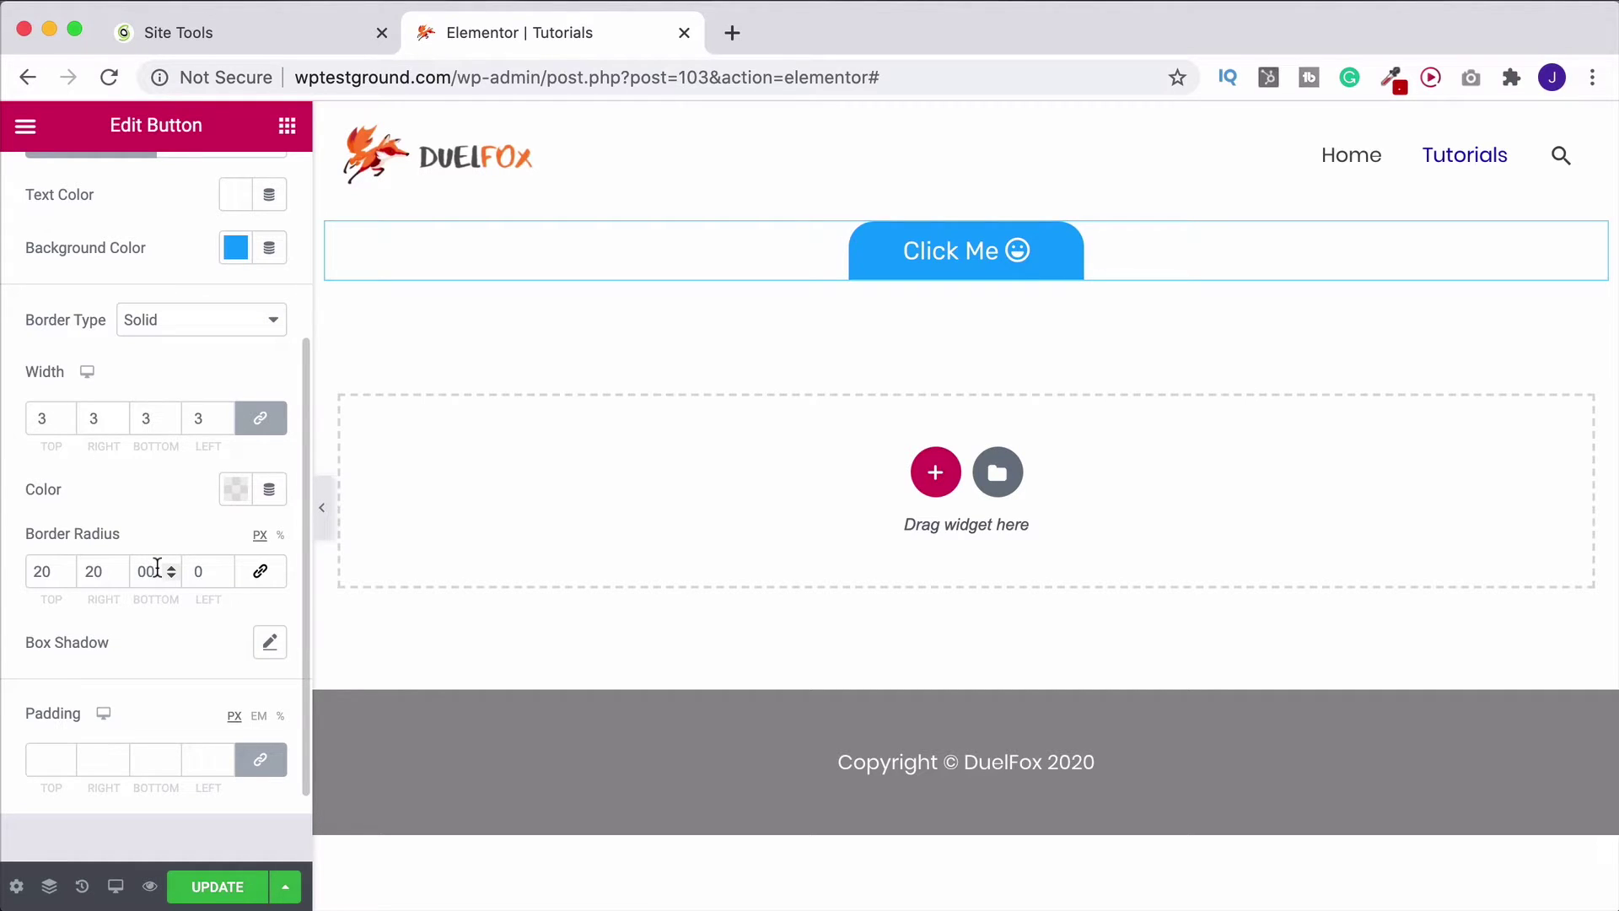
pyautogui.doubleClick(142, 571)
pyautogui.write('20')
pyautogui.click(260, 571)
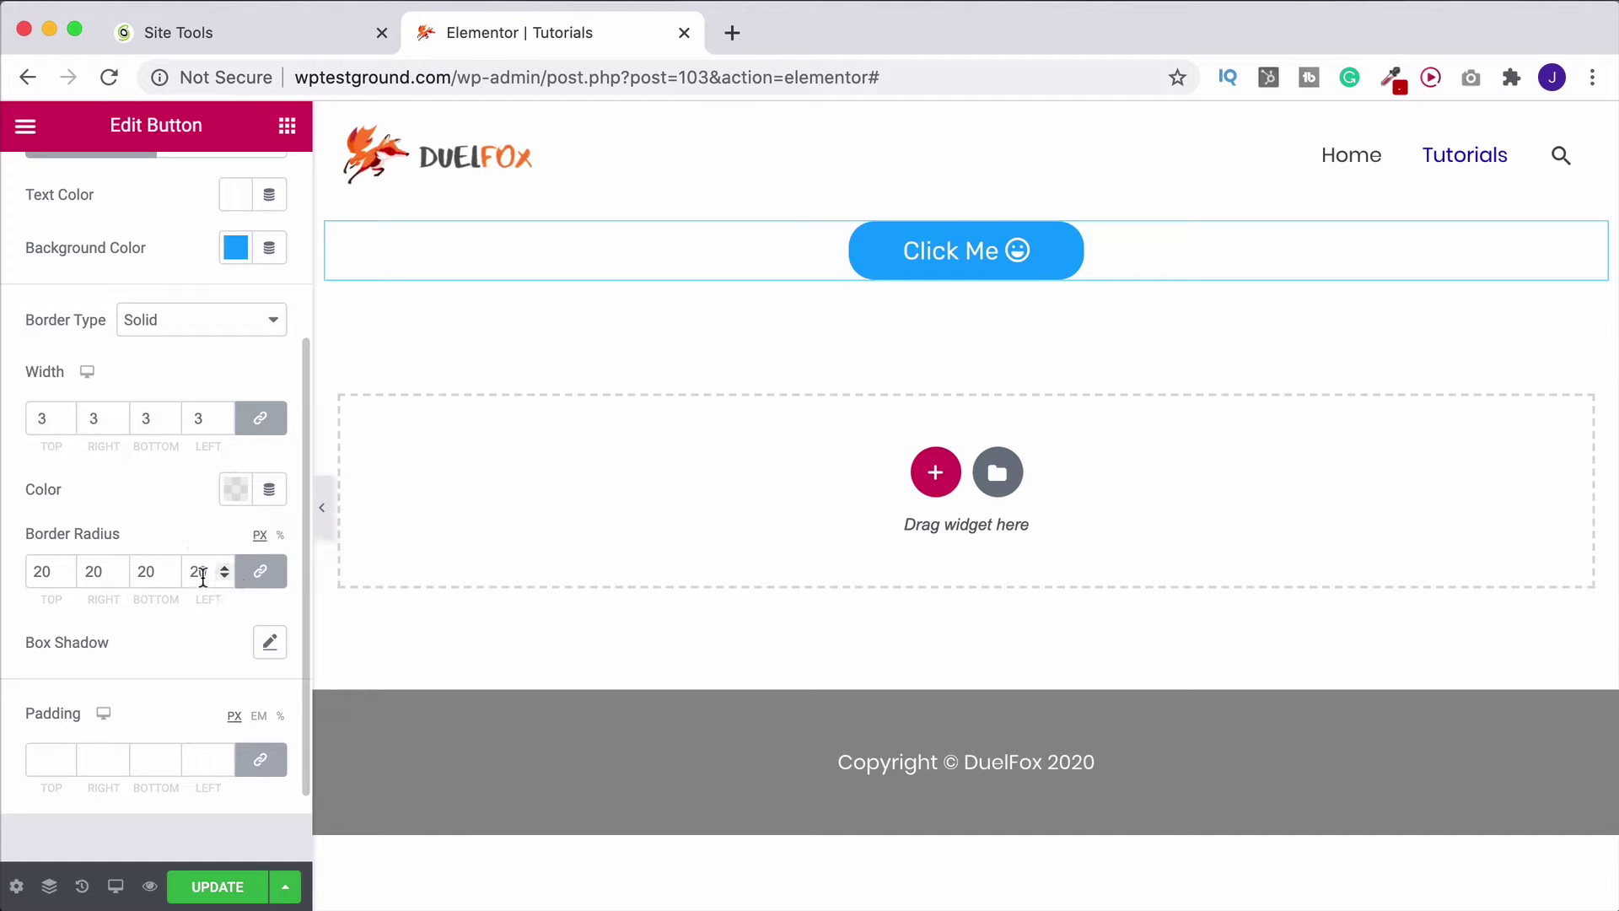
# Step: Unlink the button's padding values and set them to 15 top, 25 right, 15 bottom and 25 left
pyautogui.scroll(-2, 204, 577)
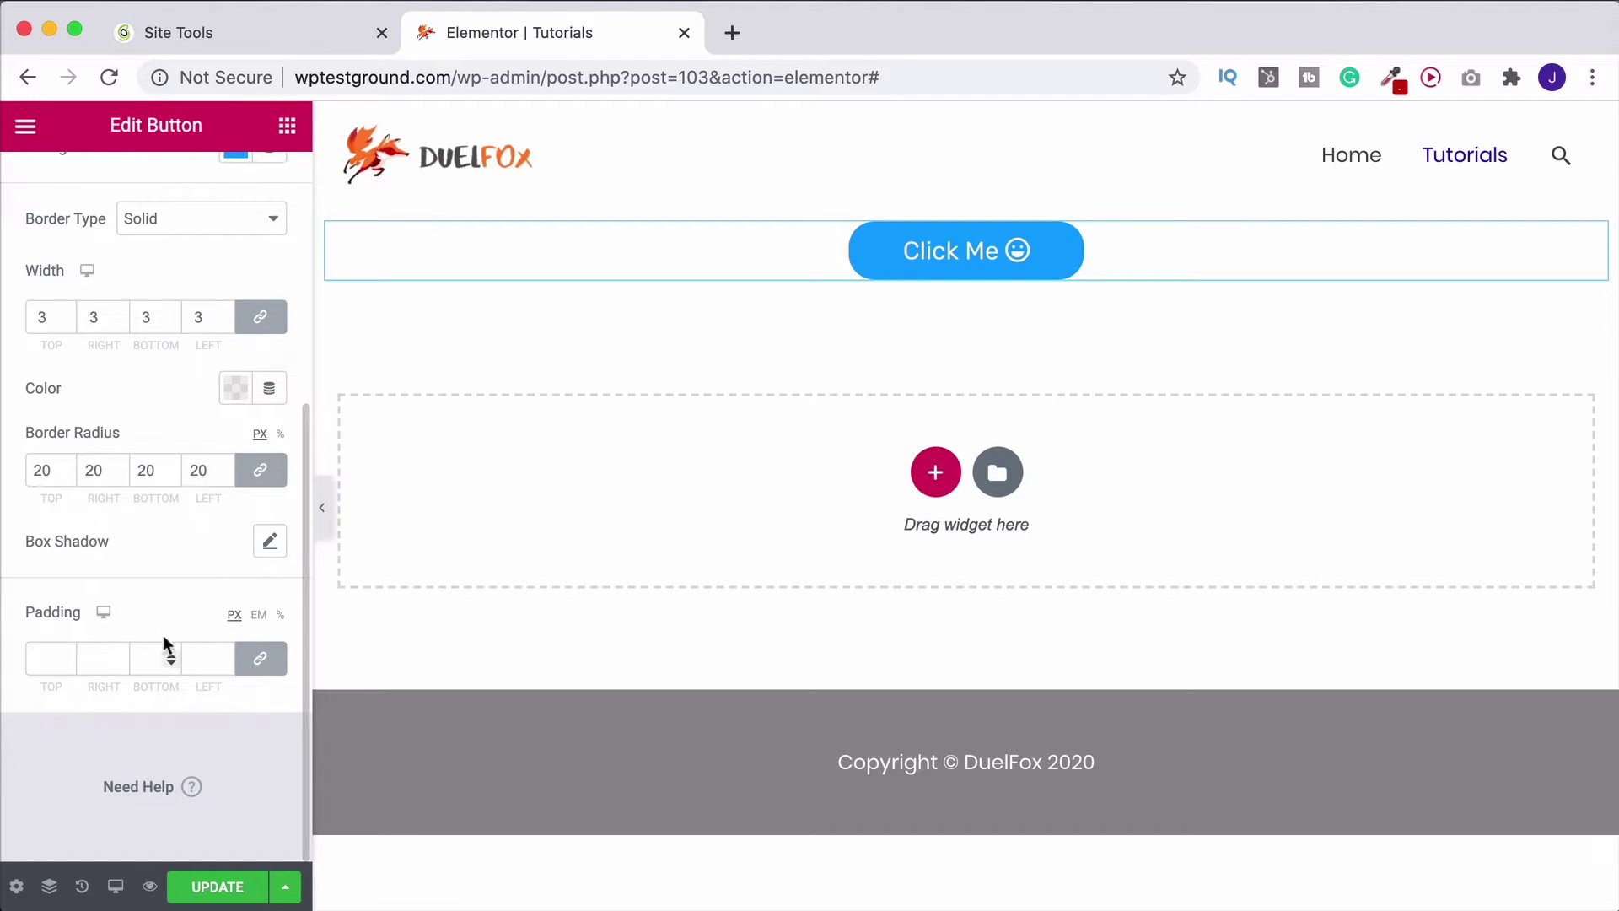
pyautogui.click(261, 662)
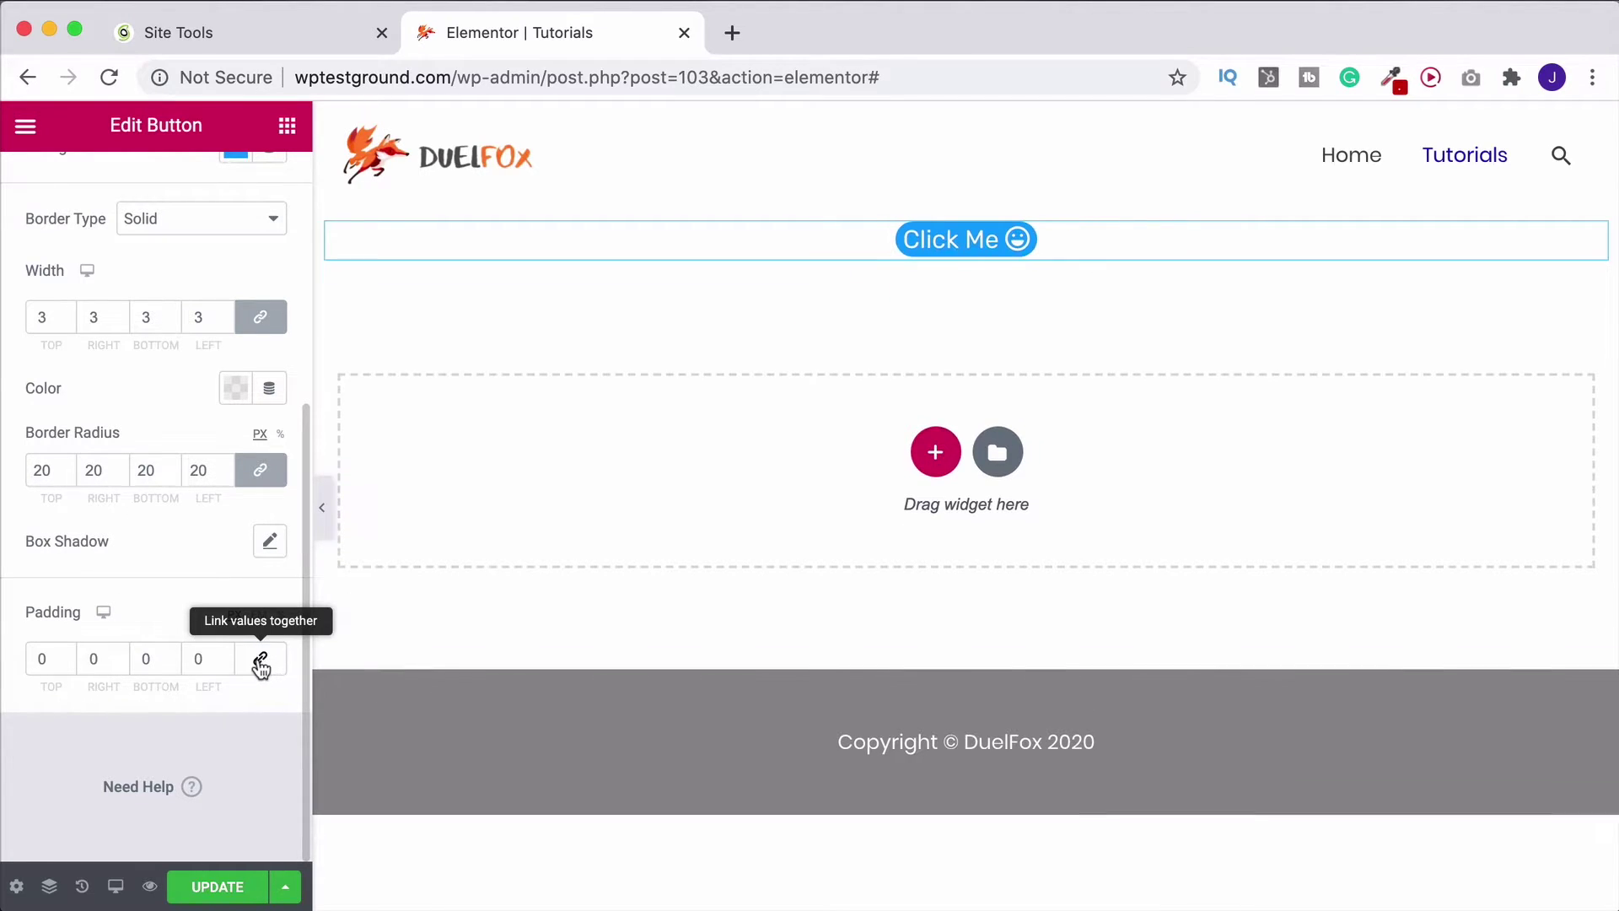
pyautogui.doubleClick(42, 659)
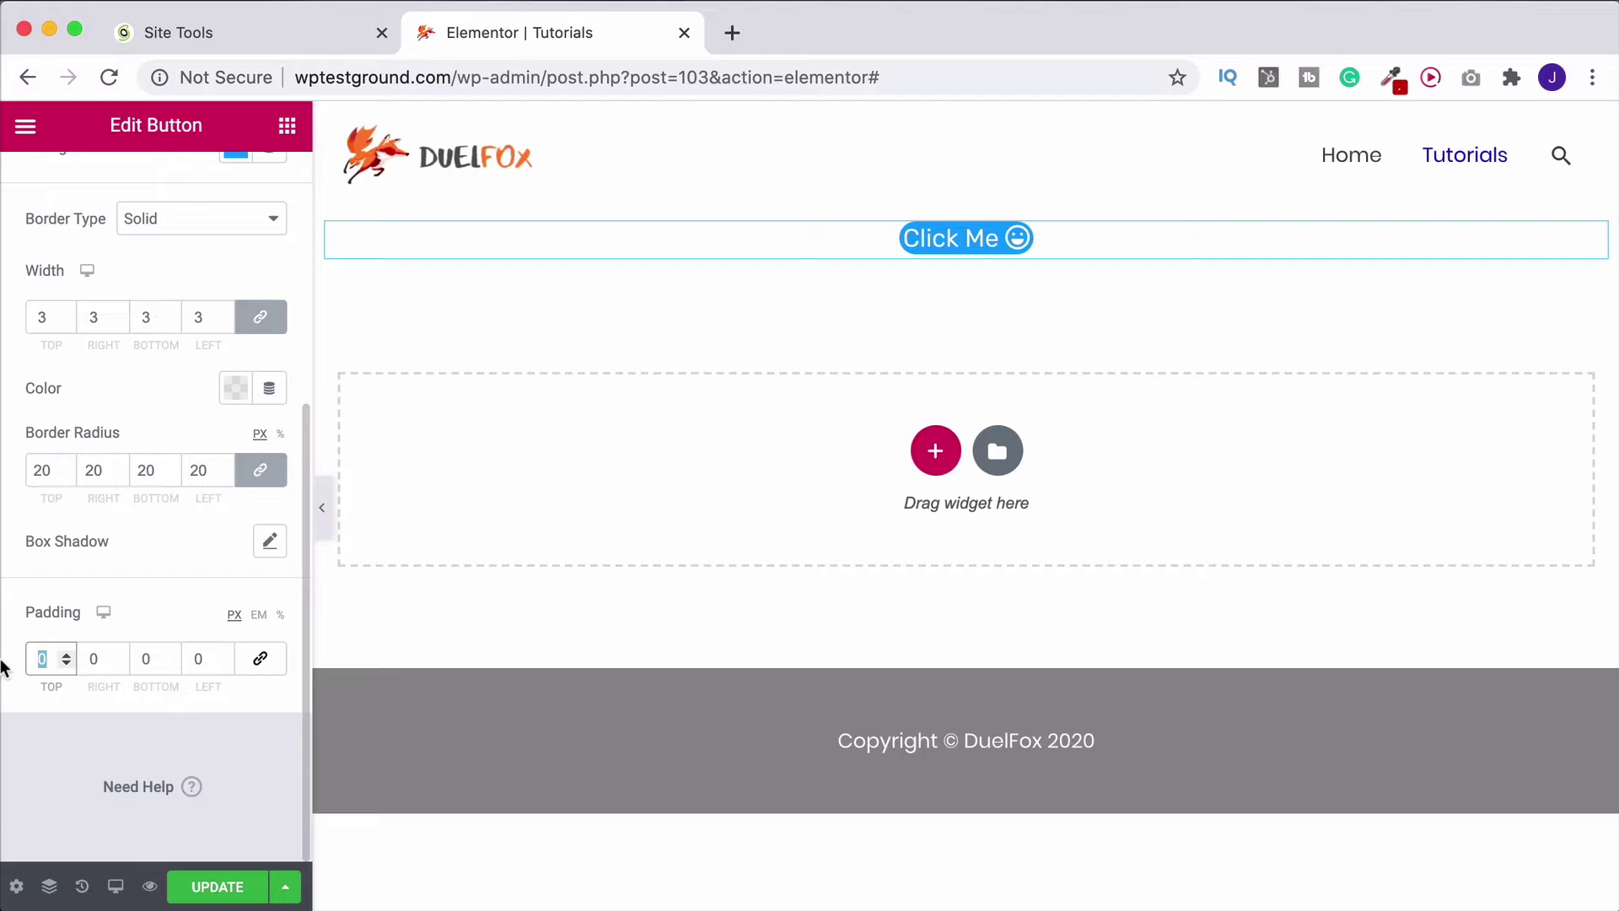
pyautogui.write('15')
pyautogui.press('Tab')
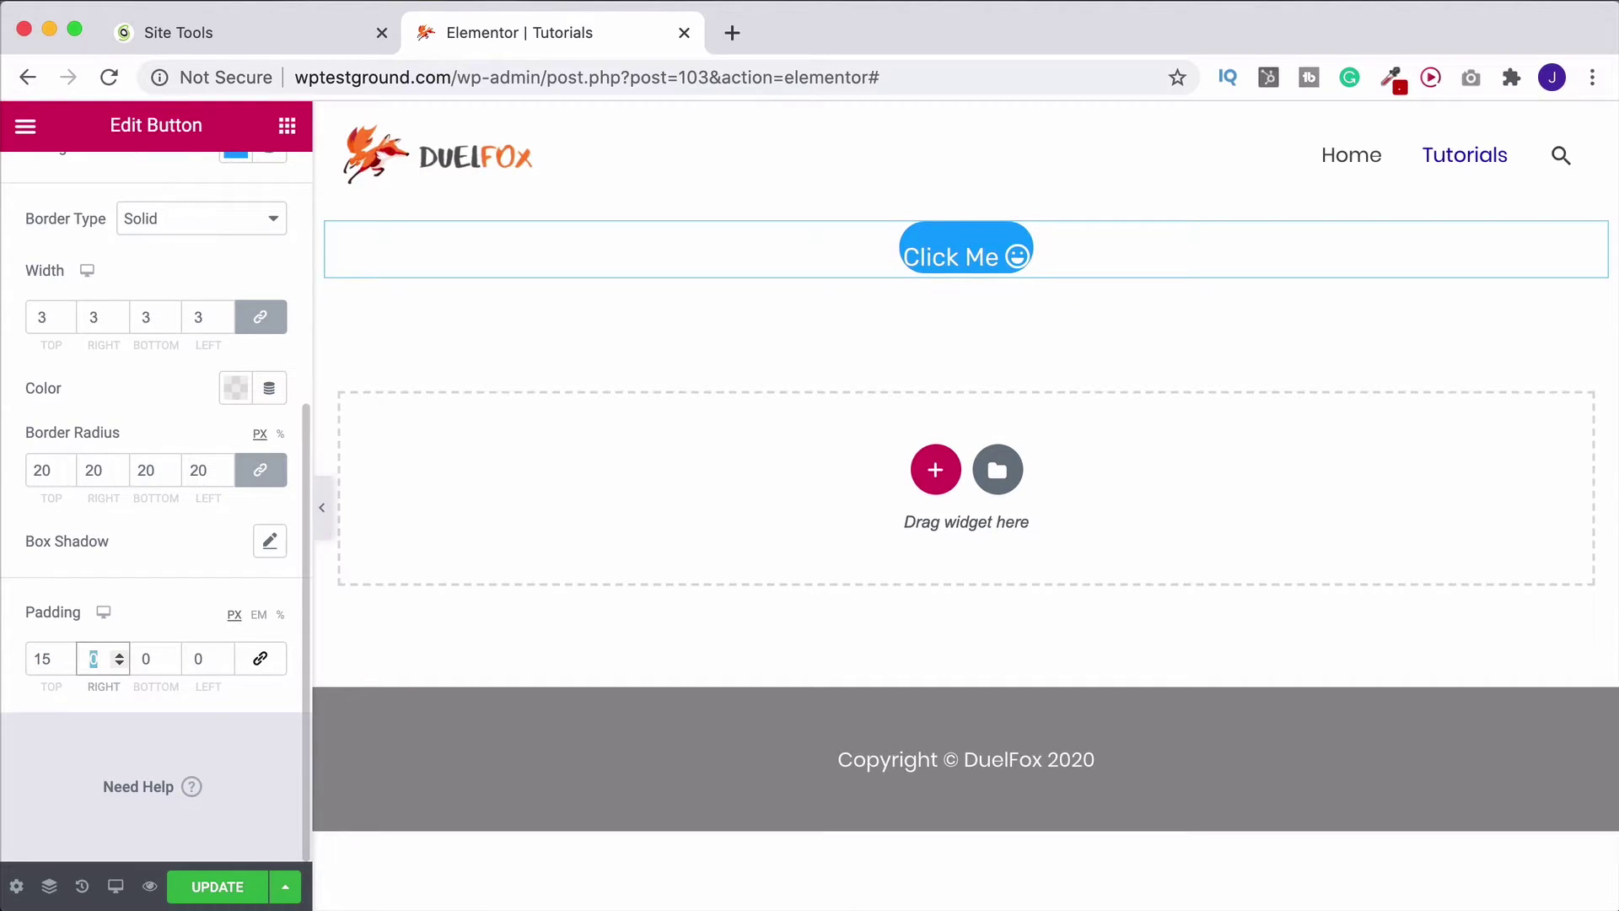
pyautogui.write('25')
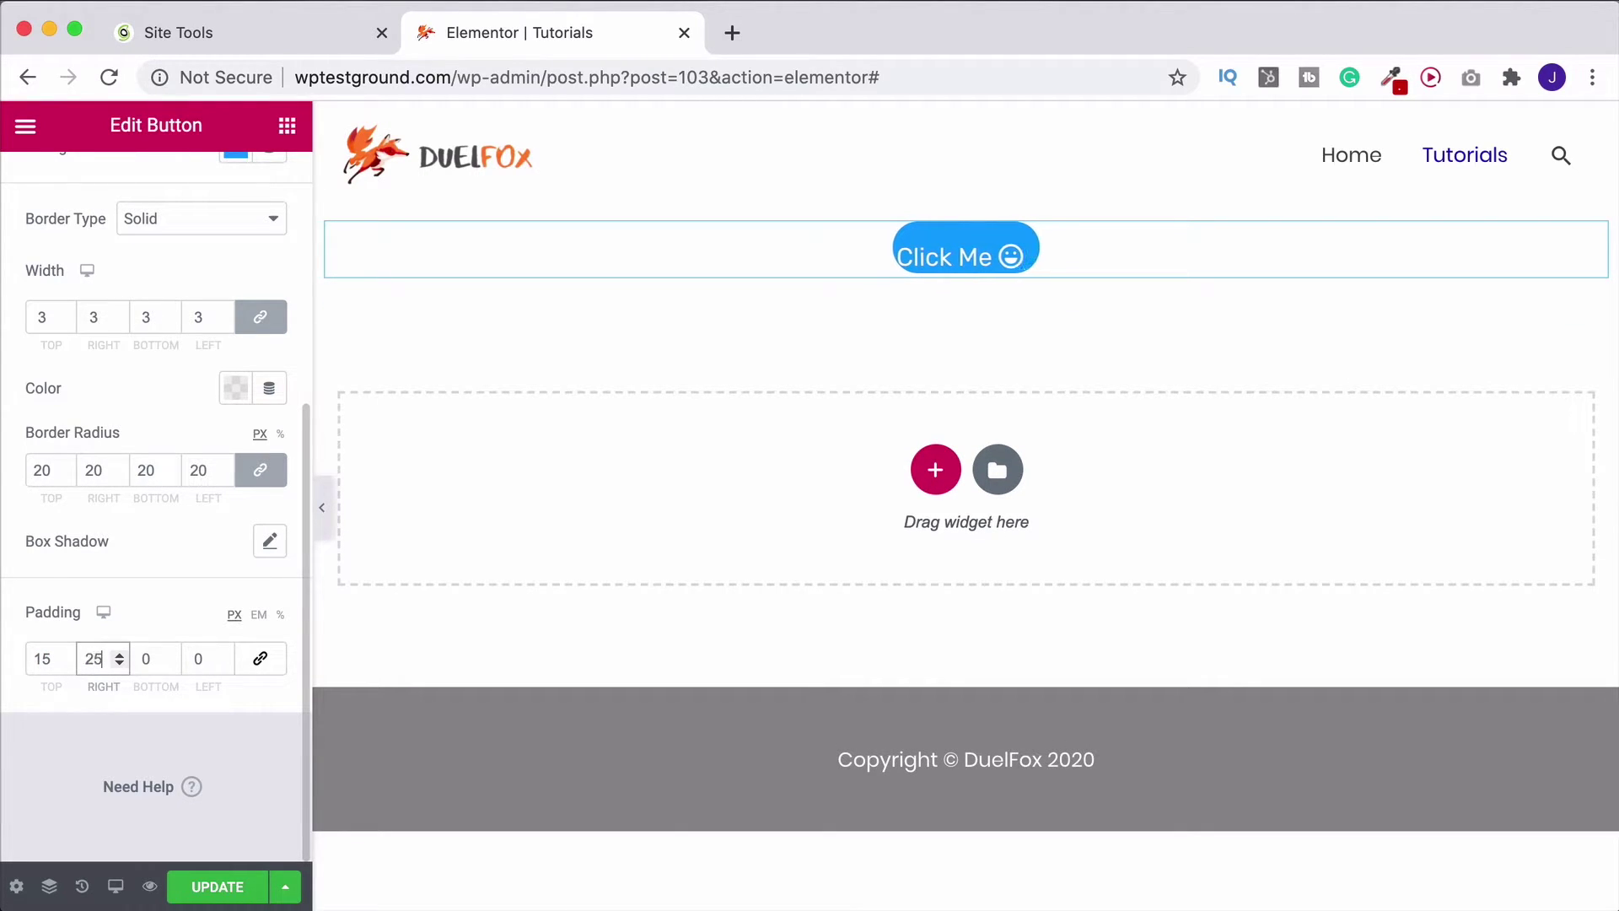
pyautogui.press('Tab')
pyautogui.write('1')
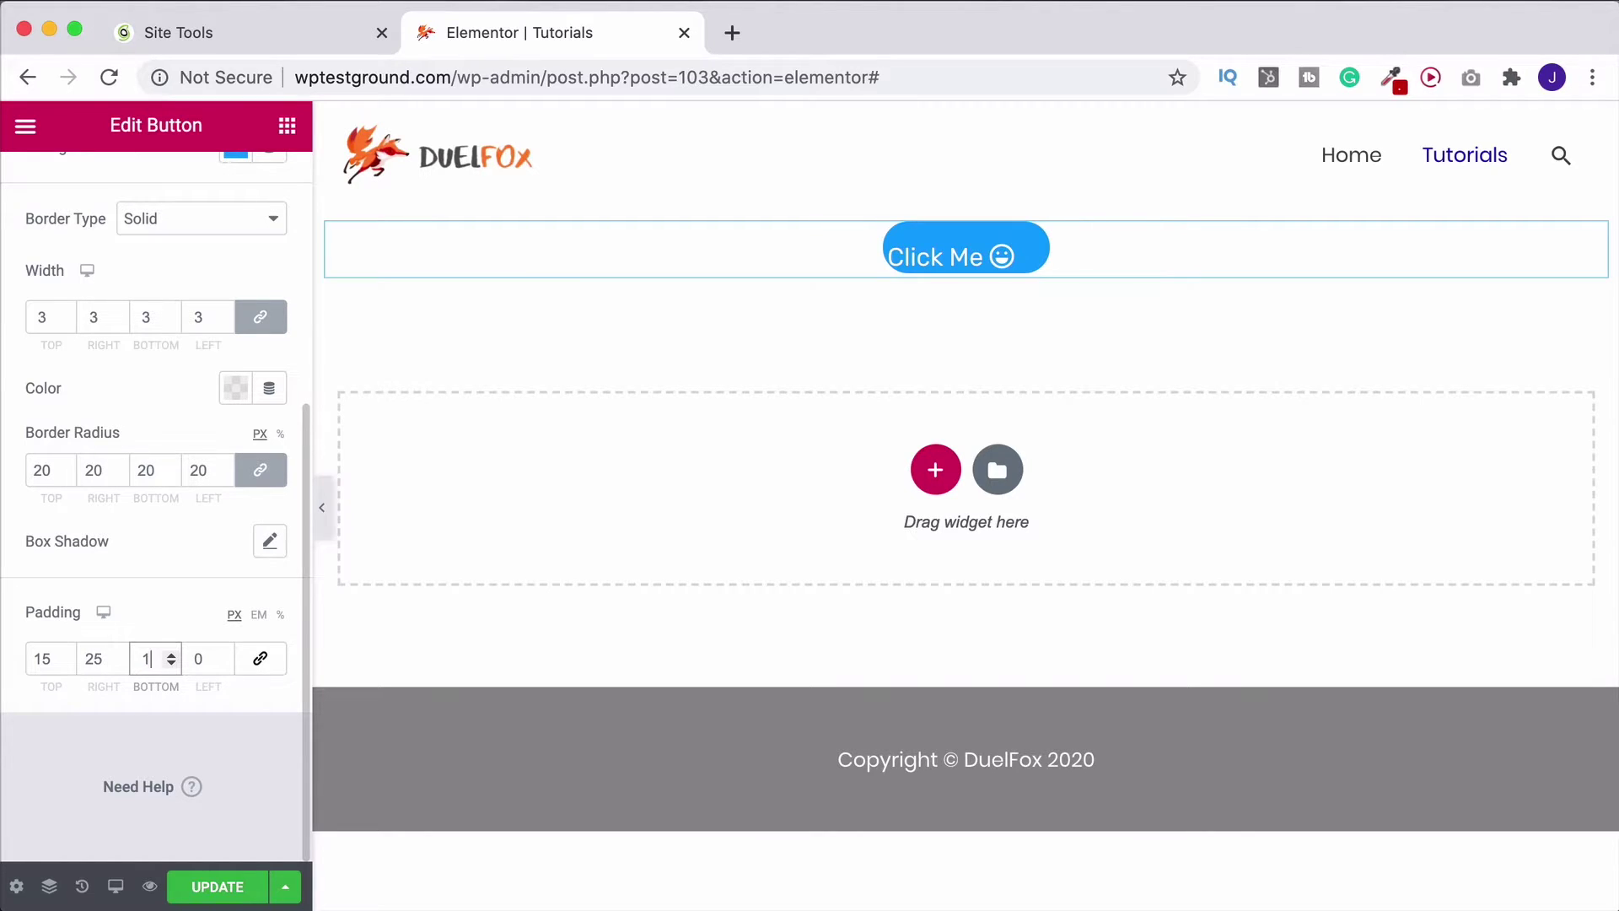
pyautogui.write('5')
pyautogui.press('Tab')
pyautogui.write('25')
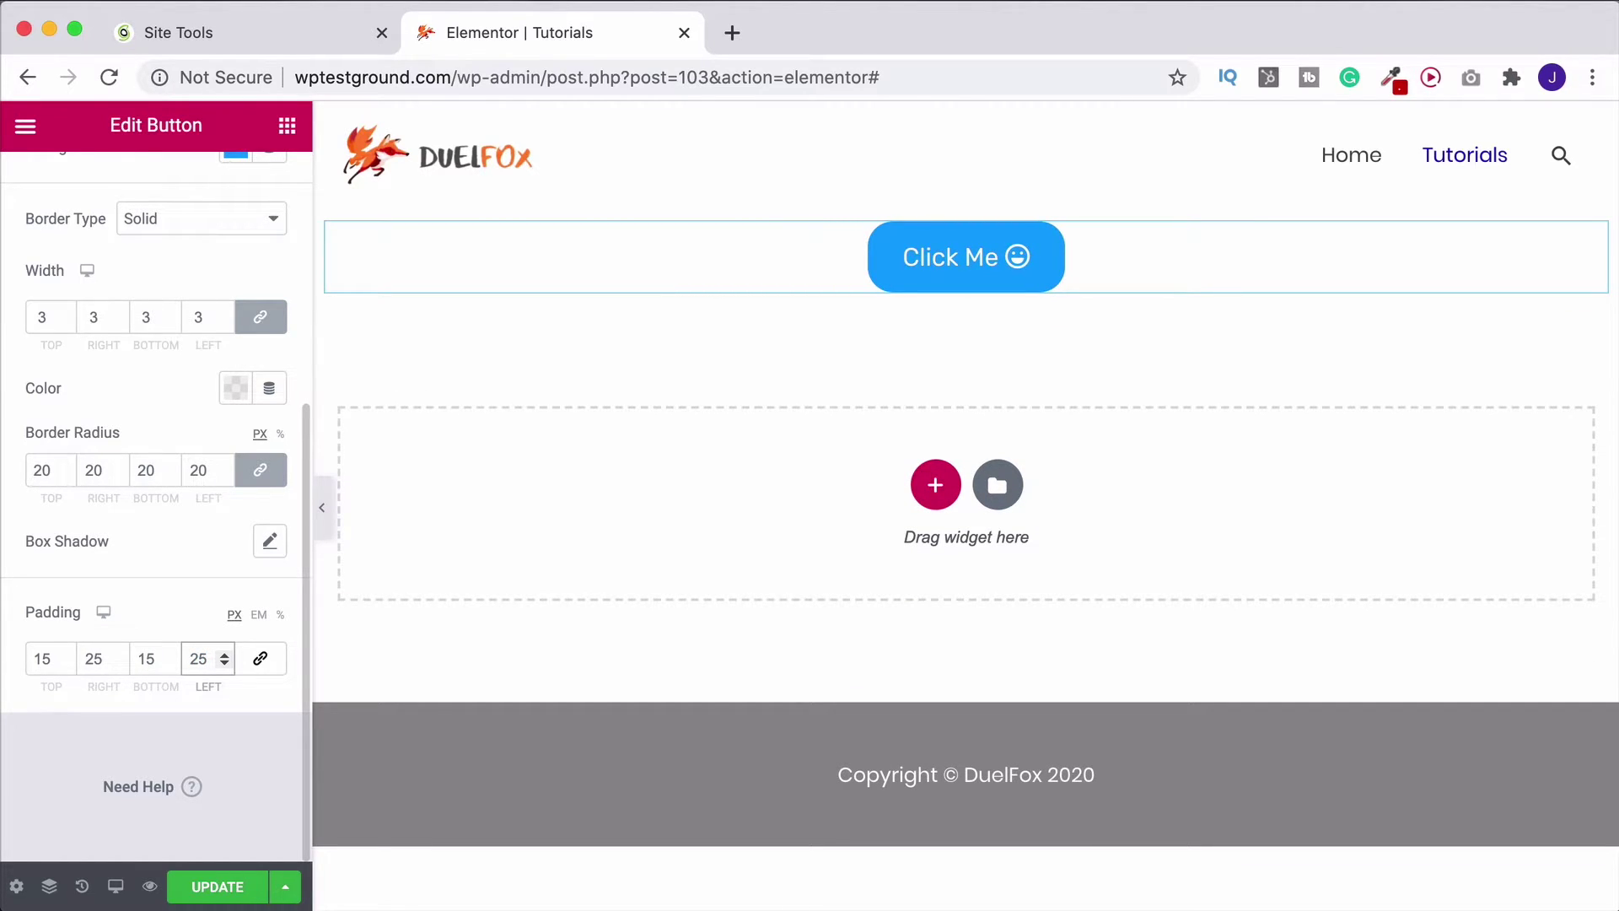
# Step: Set the button's left and right padding to 30 px each
pyautogui.press('BackSpace')
pyautogui.press('BackSpace')
pyautogui.write('030')
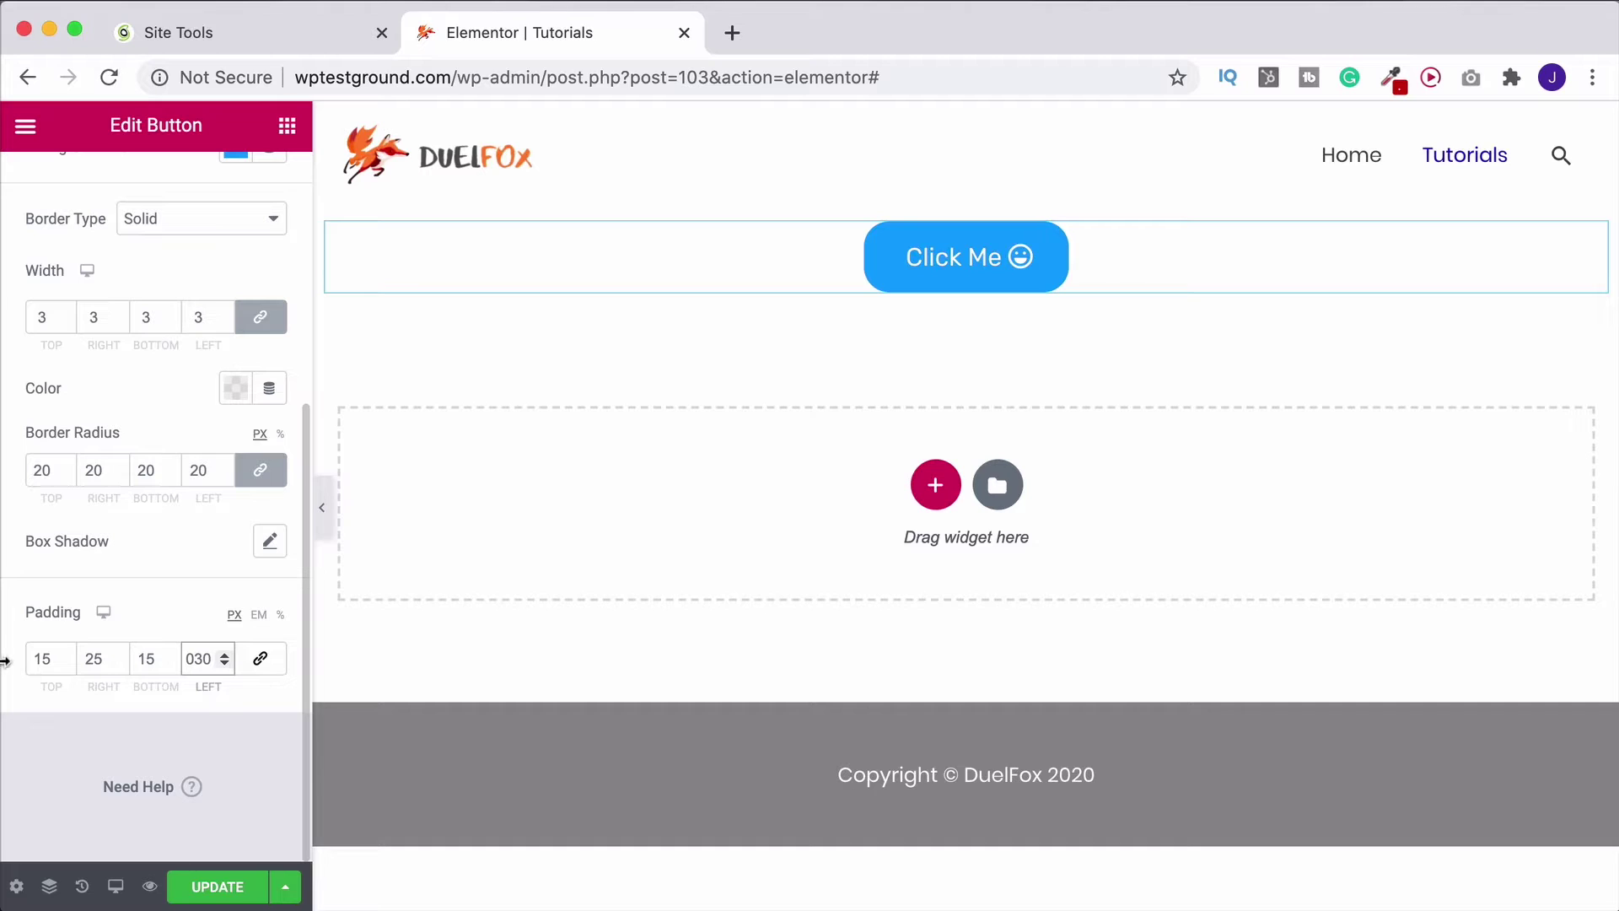
pyautogui.click(115, 655)
pyautogui.click(114, 654)
pyautogui.click(115, 655)
pyautogui.click(118, 655)
pyautogui.click(118, 654)
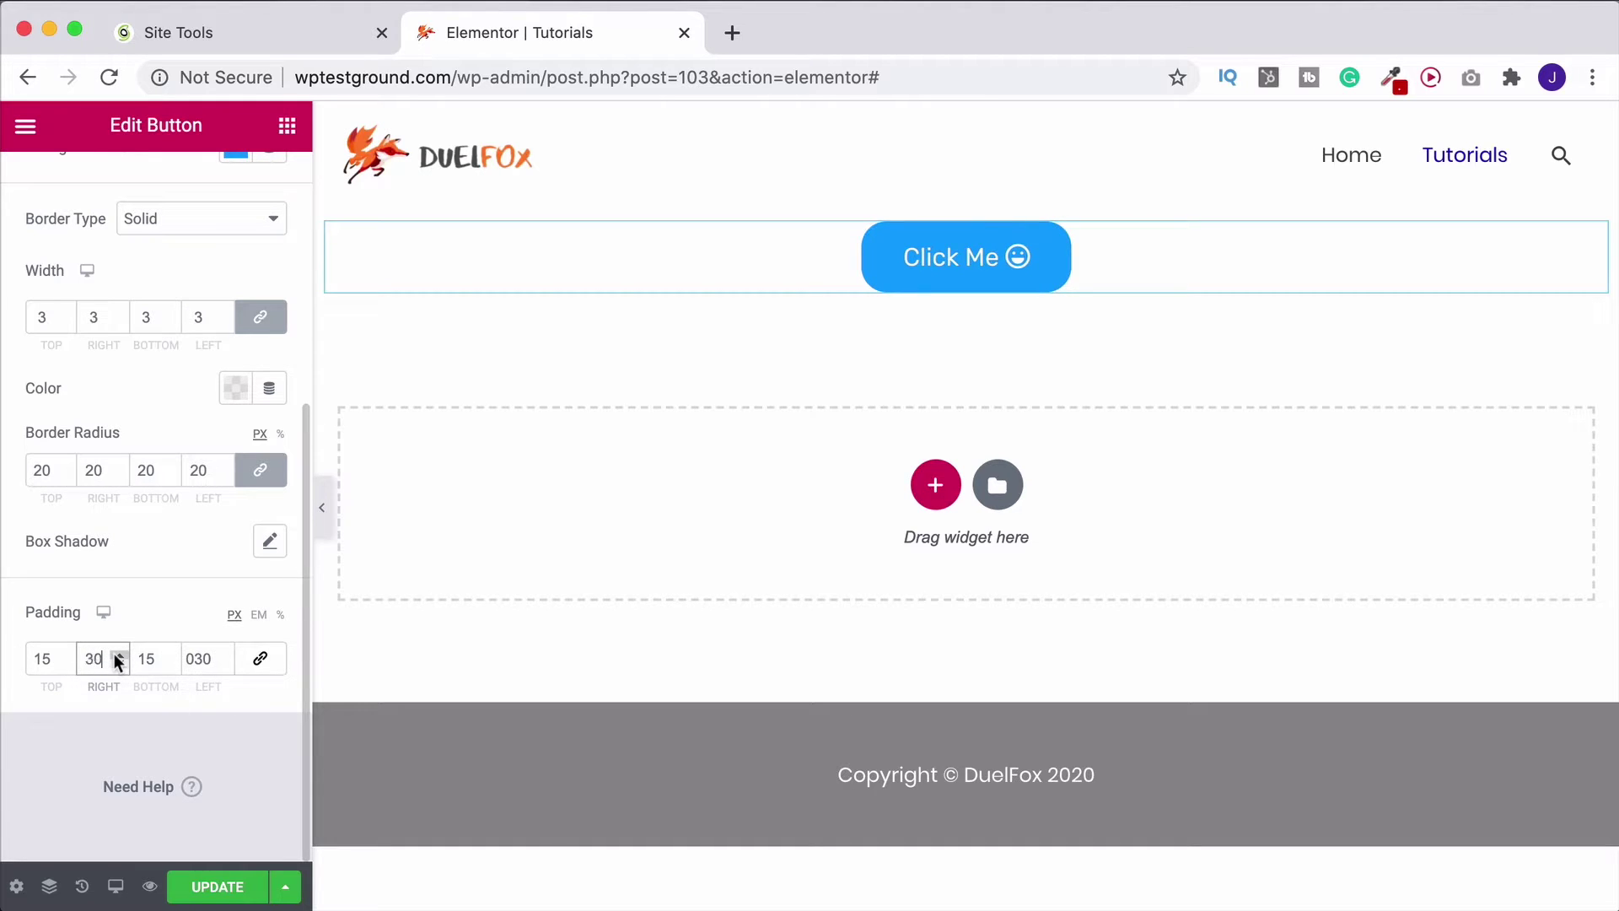
# Step: Set the button's top and bottom padding to 10 px each
pyautogui.doubleClick(50, 656)
pyautogui.write('10')
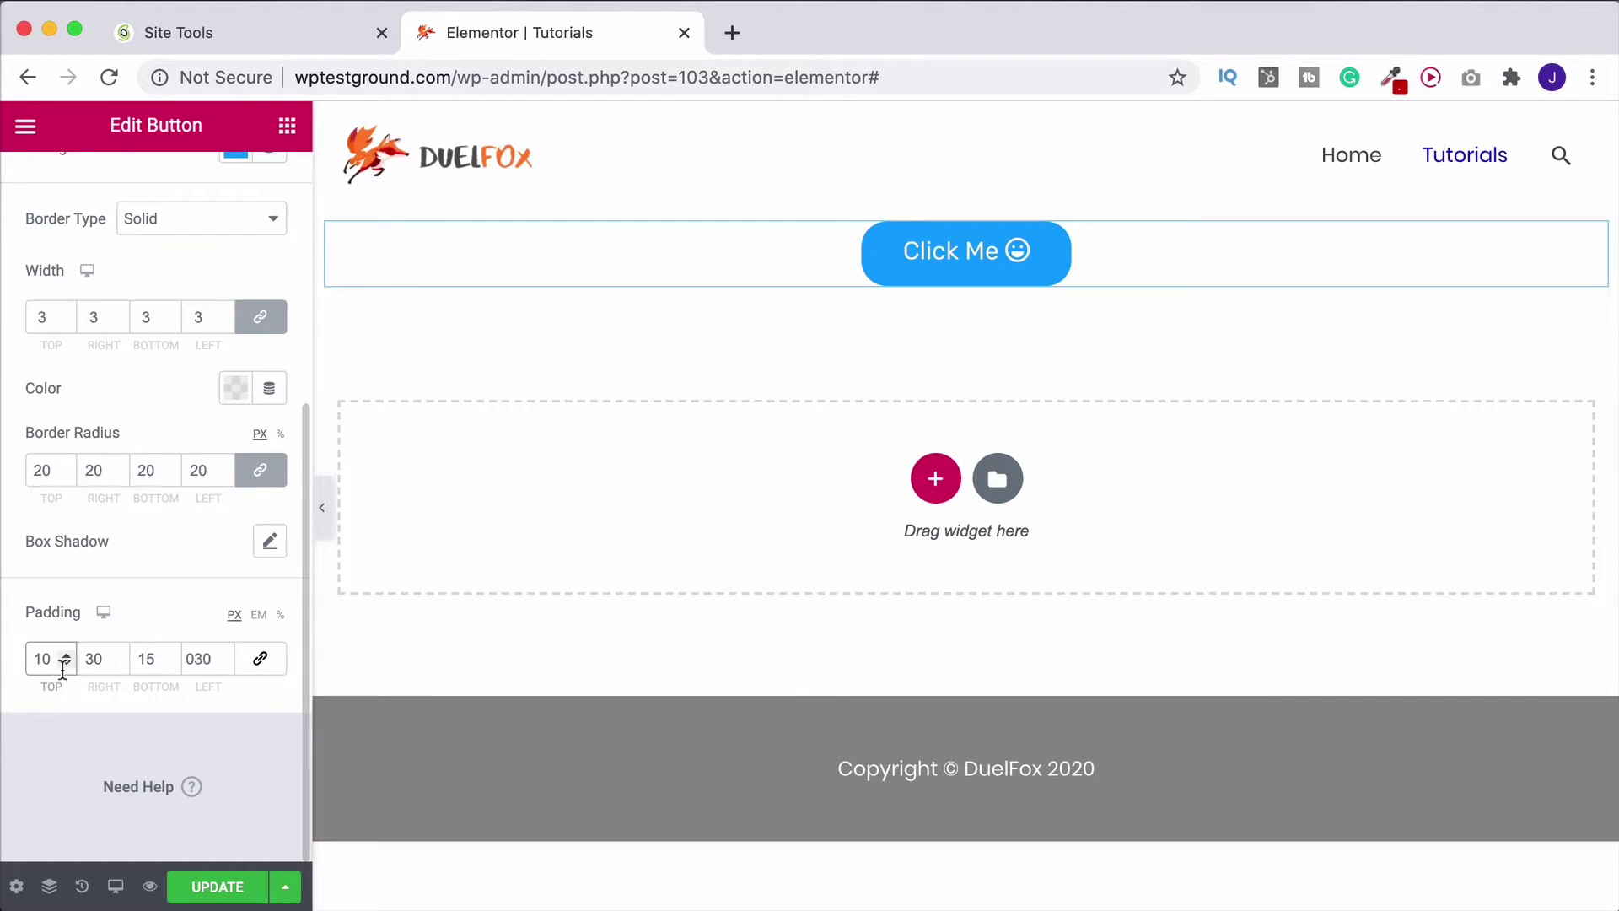
pyautogui.doubleClick(159, 666)
pyautogui.write('10')
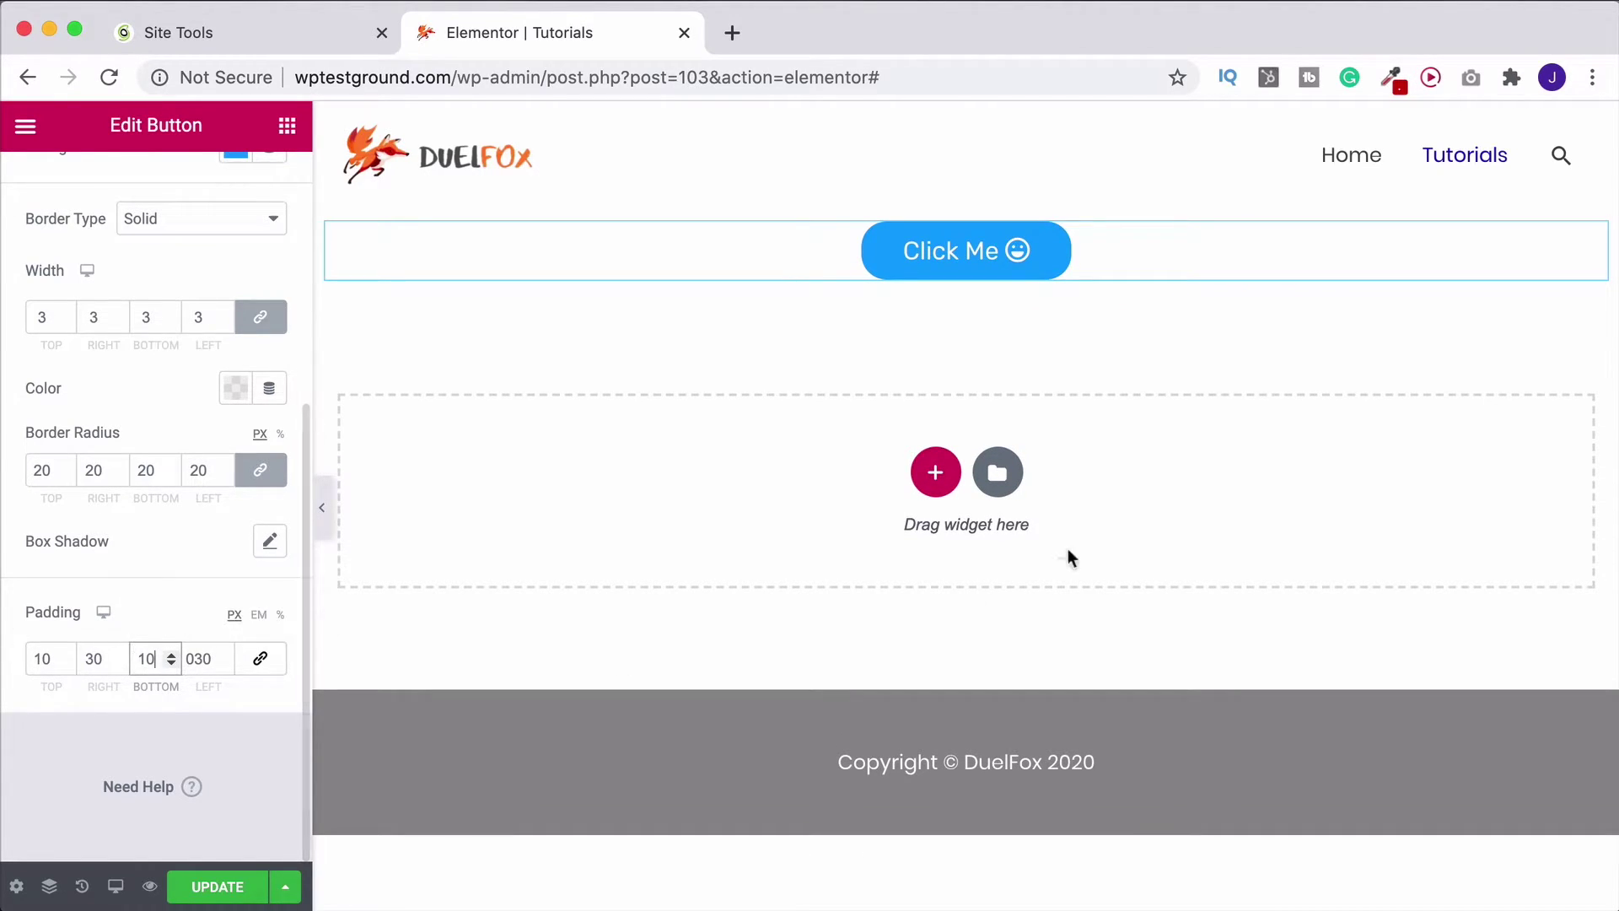
# Step: Raise the button's linked border radius to 25 px on all corners
pyautogui.click(69, 464)
pyautogui.click(69, 465)
pyautogui.click(68, 465)
pyautogui.click(68, 465)
pyautogui.click(68, 465)
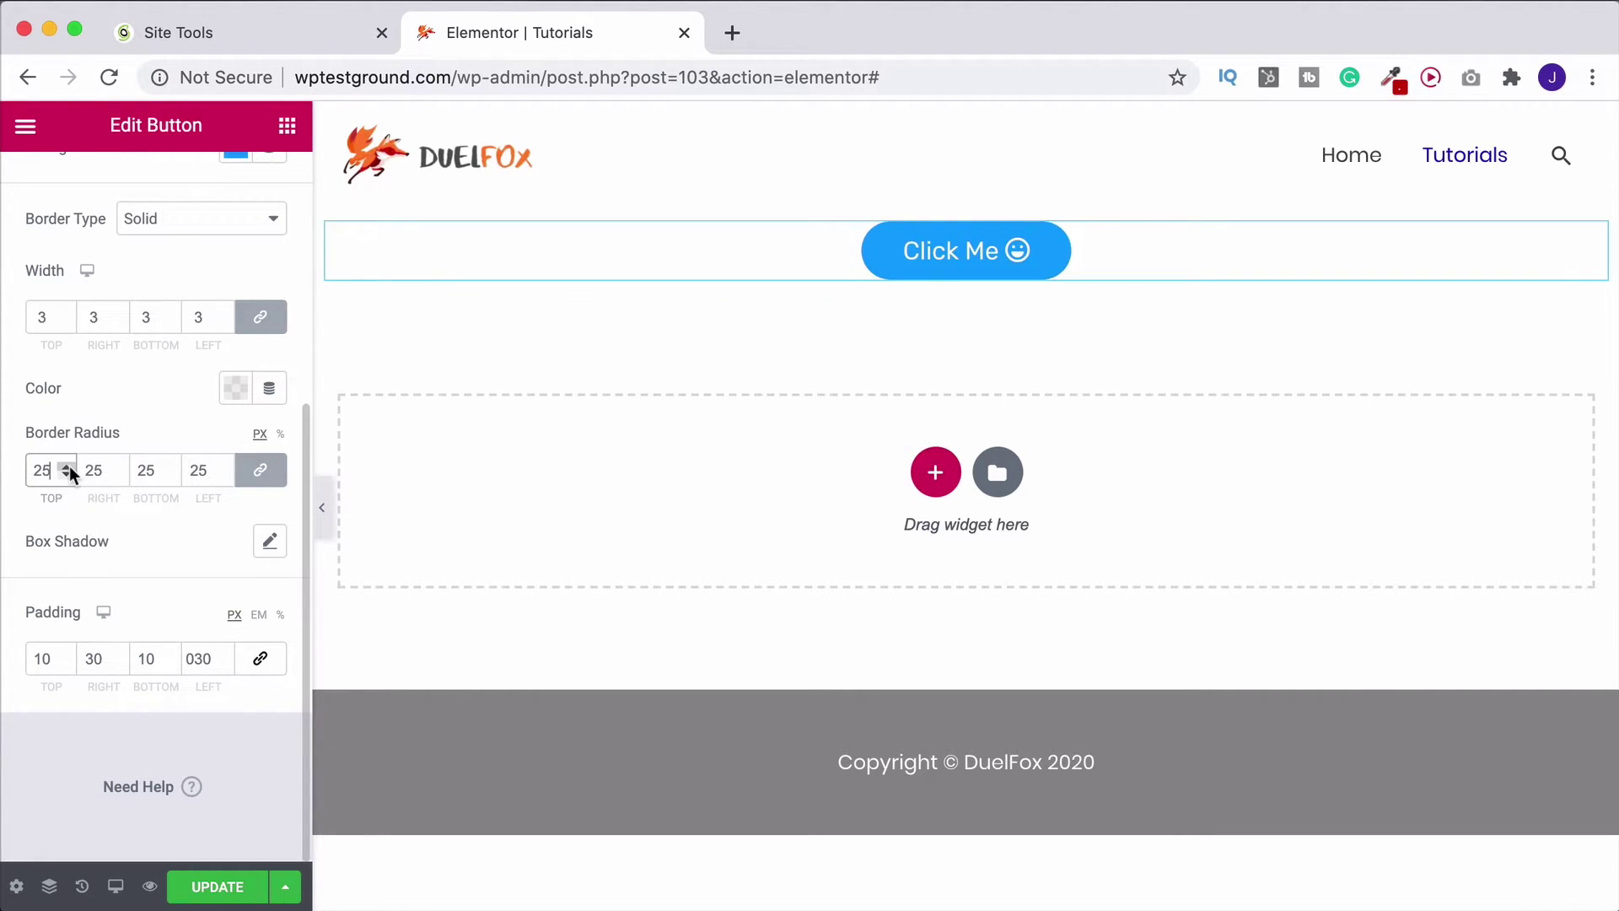
# Step: Look through the button's advanced settings and open its Motion Effects options
pyautogui.scroll(5, 70, 462)
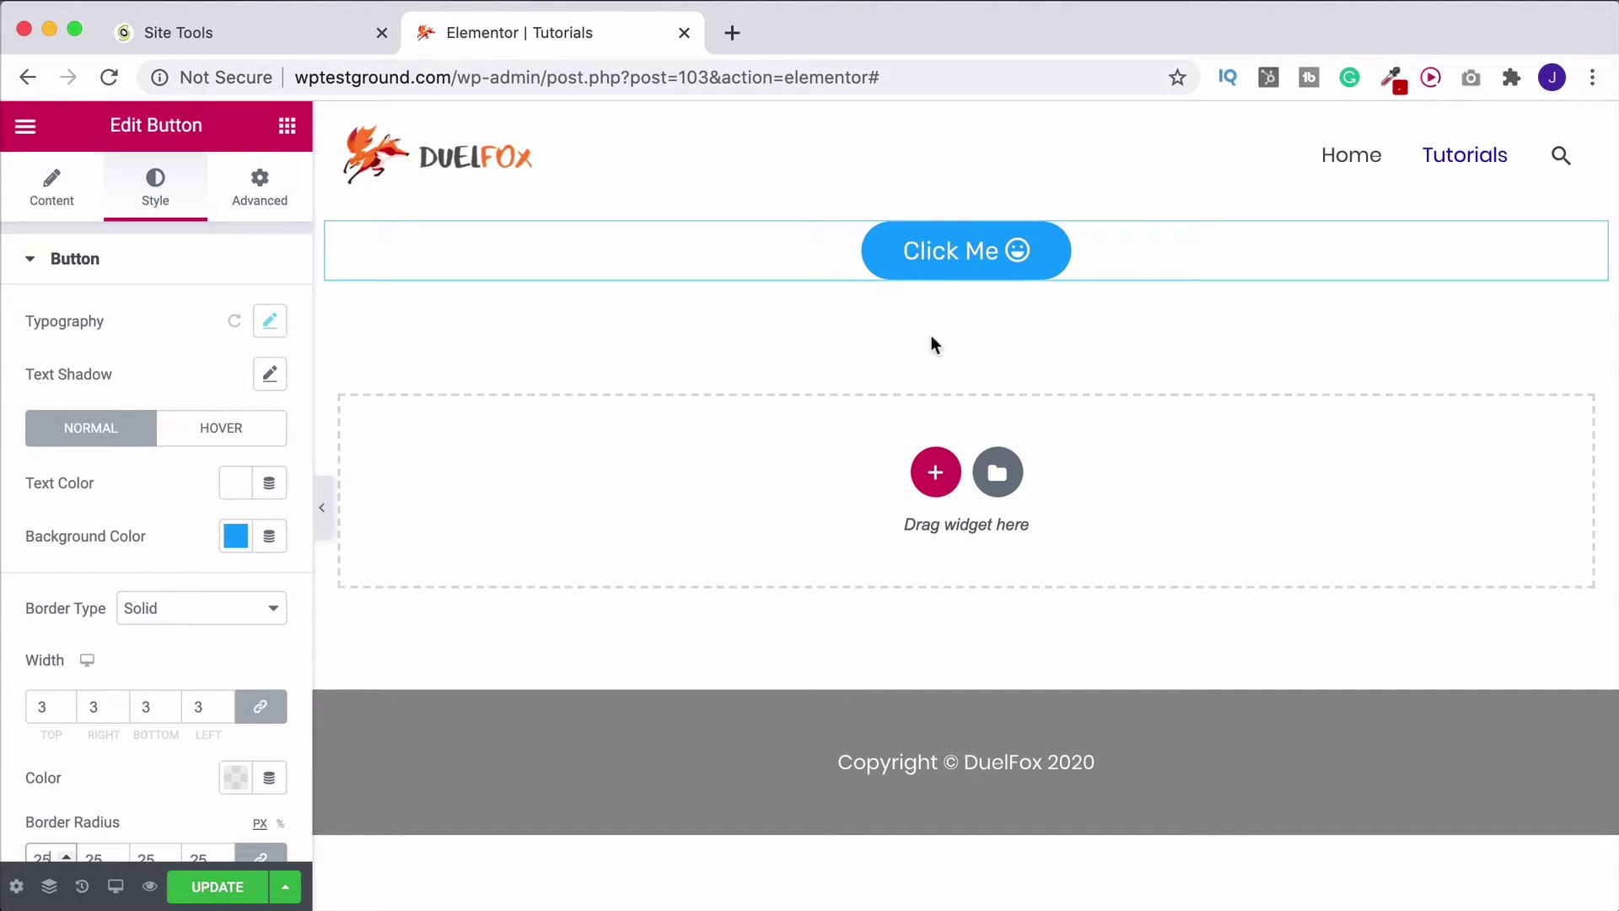
pyautogui.click(268, 203)
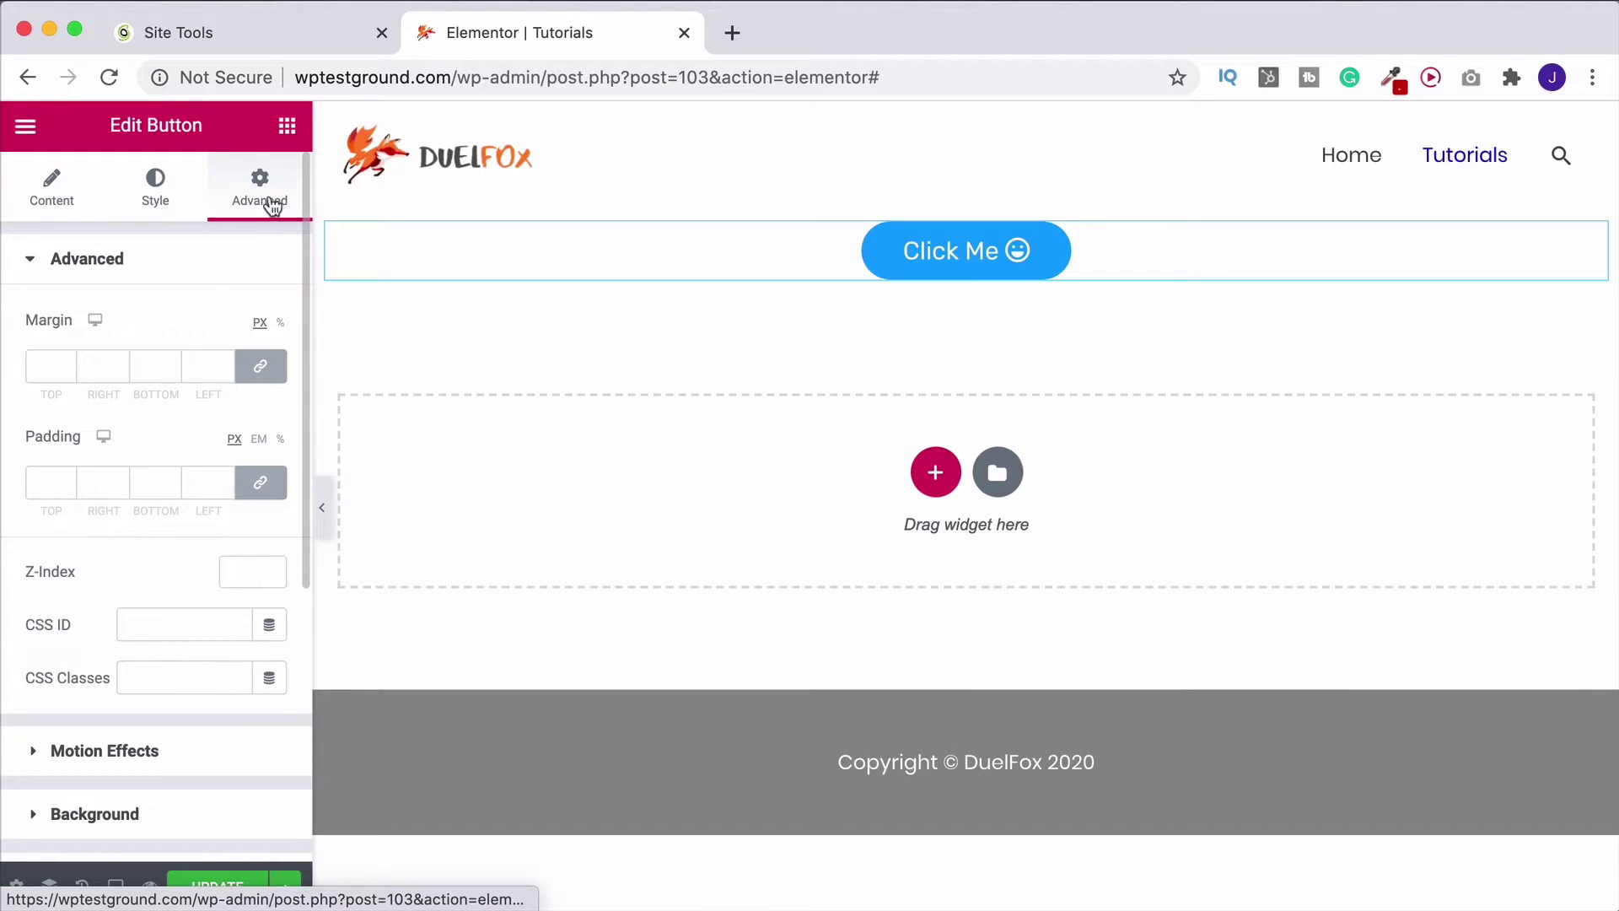
pyautogui.scroll(-2, 212, 265)
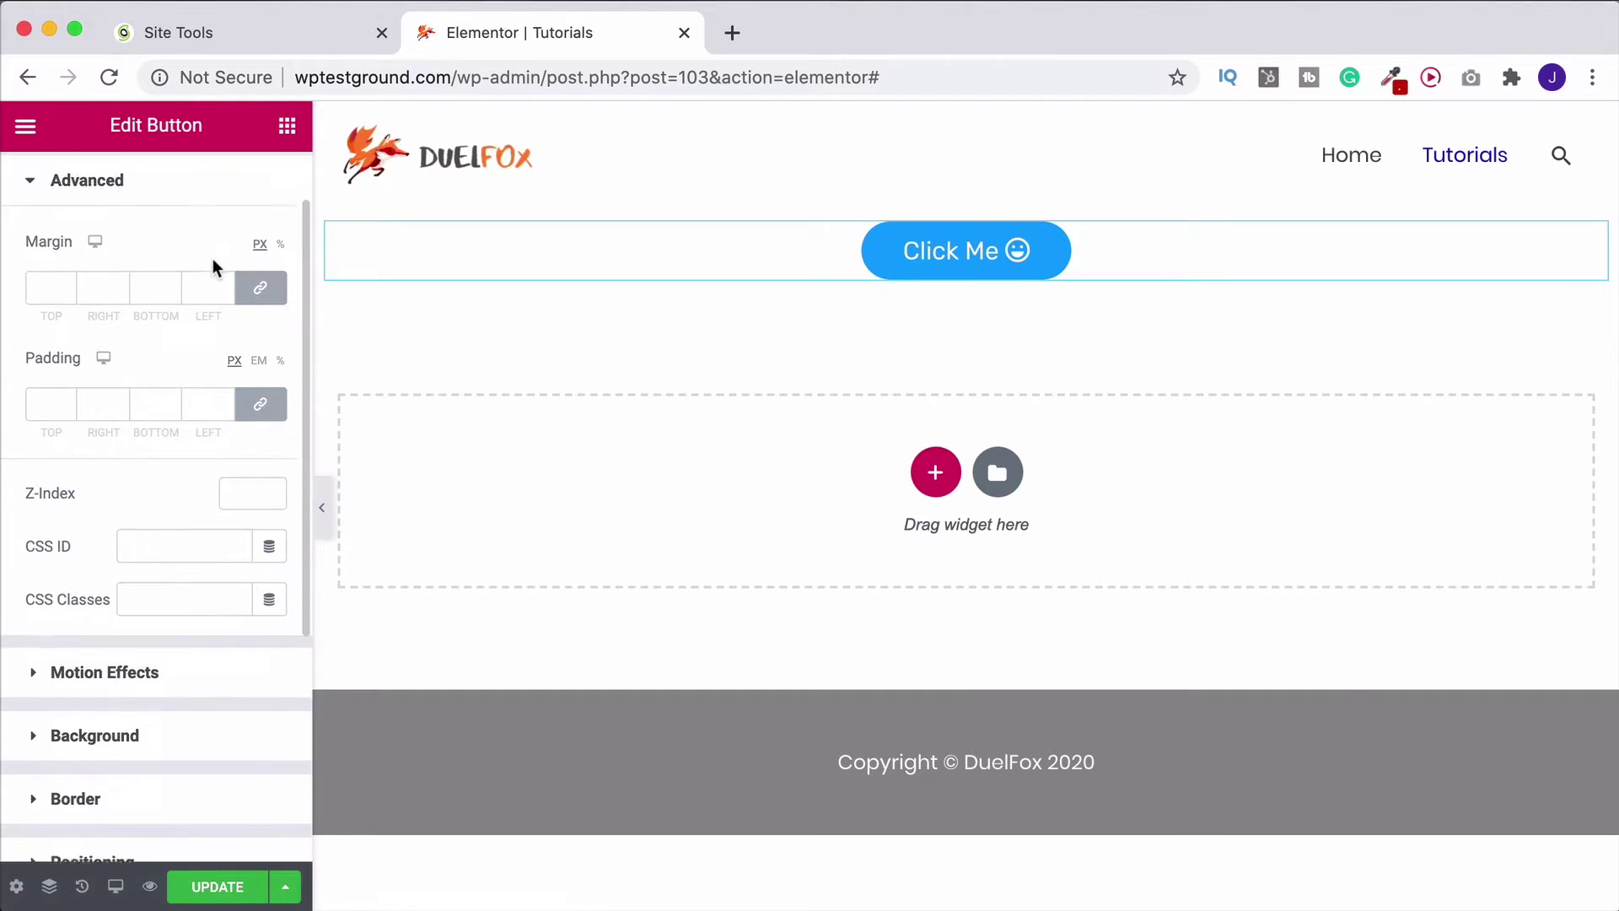
pyautogui.scroll(-2, 214, 267)
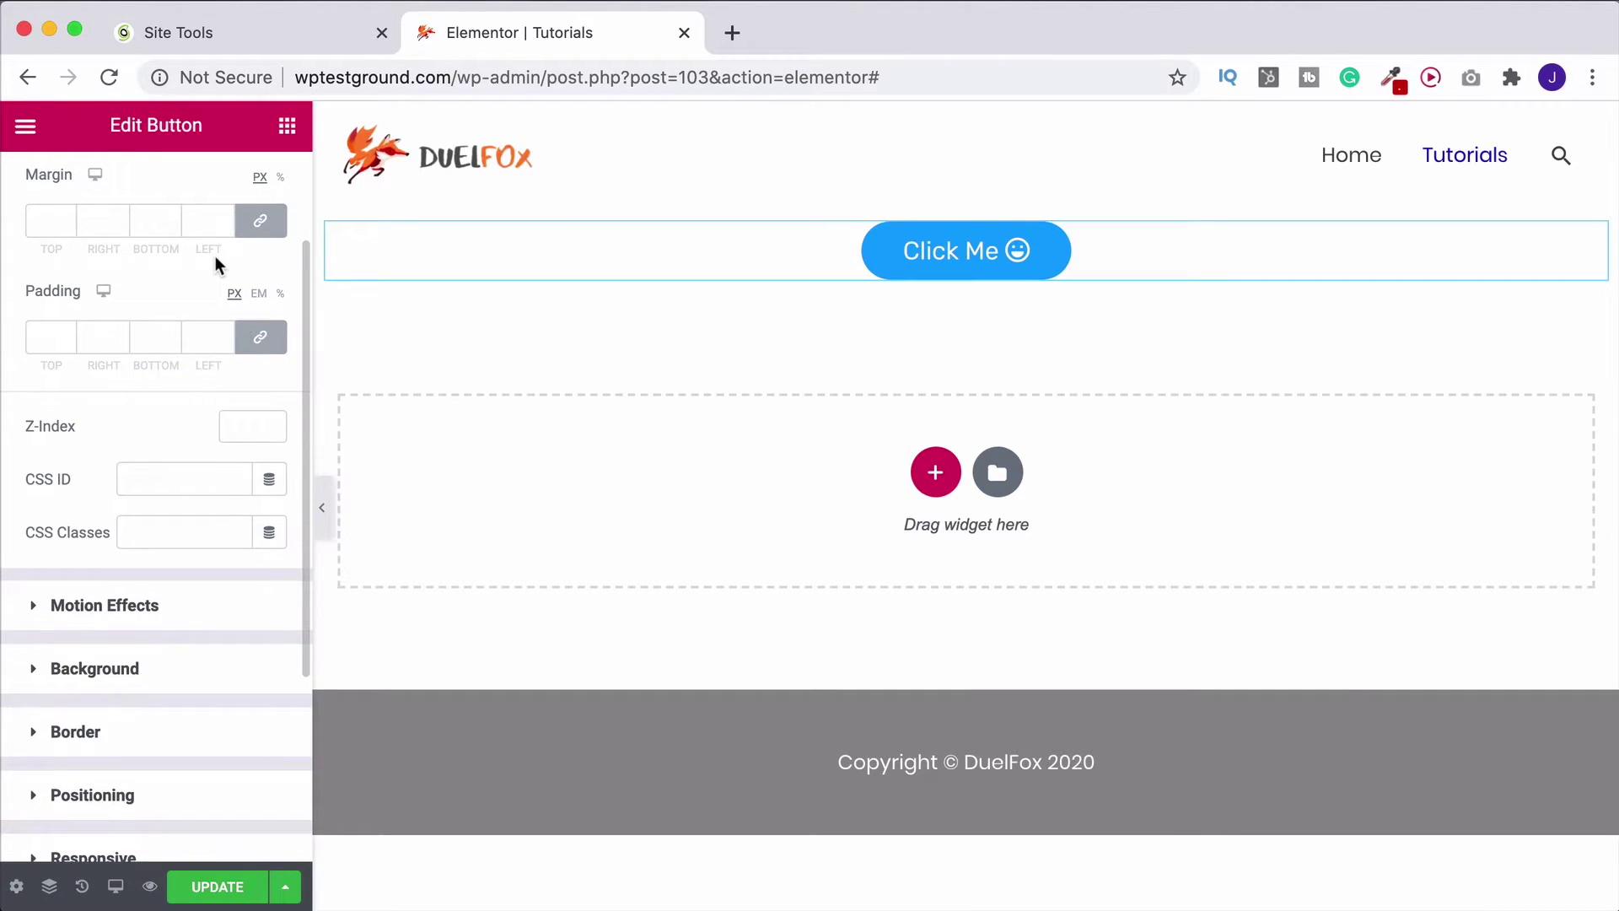
pyautogui.scroll(-1, 211, 261)
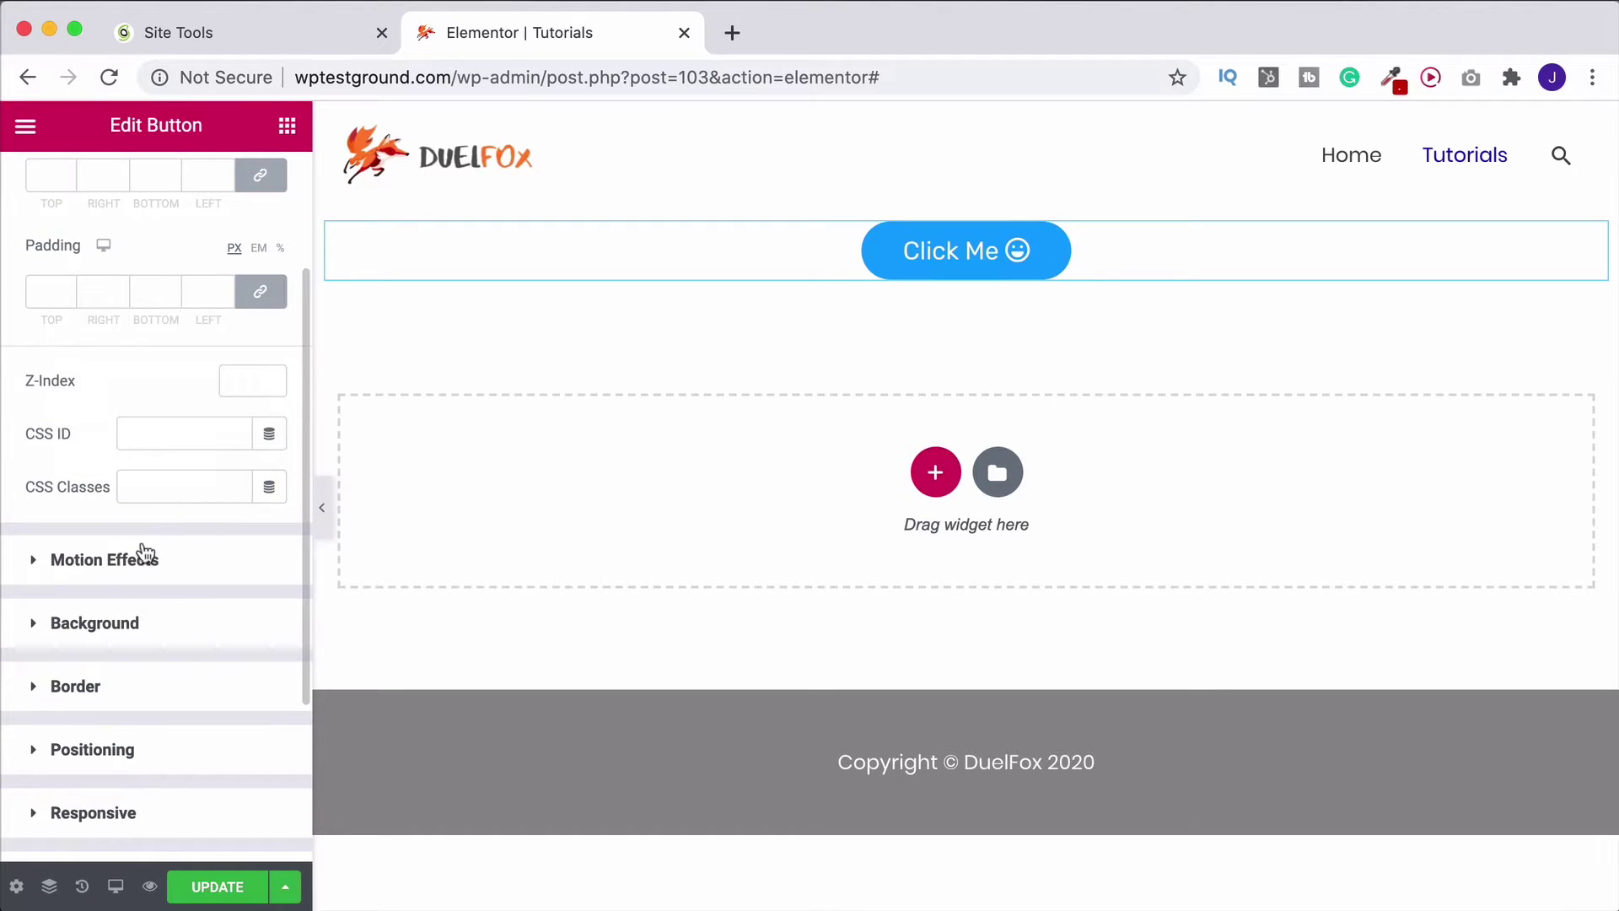
pyautogui.click(98, 563)
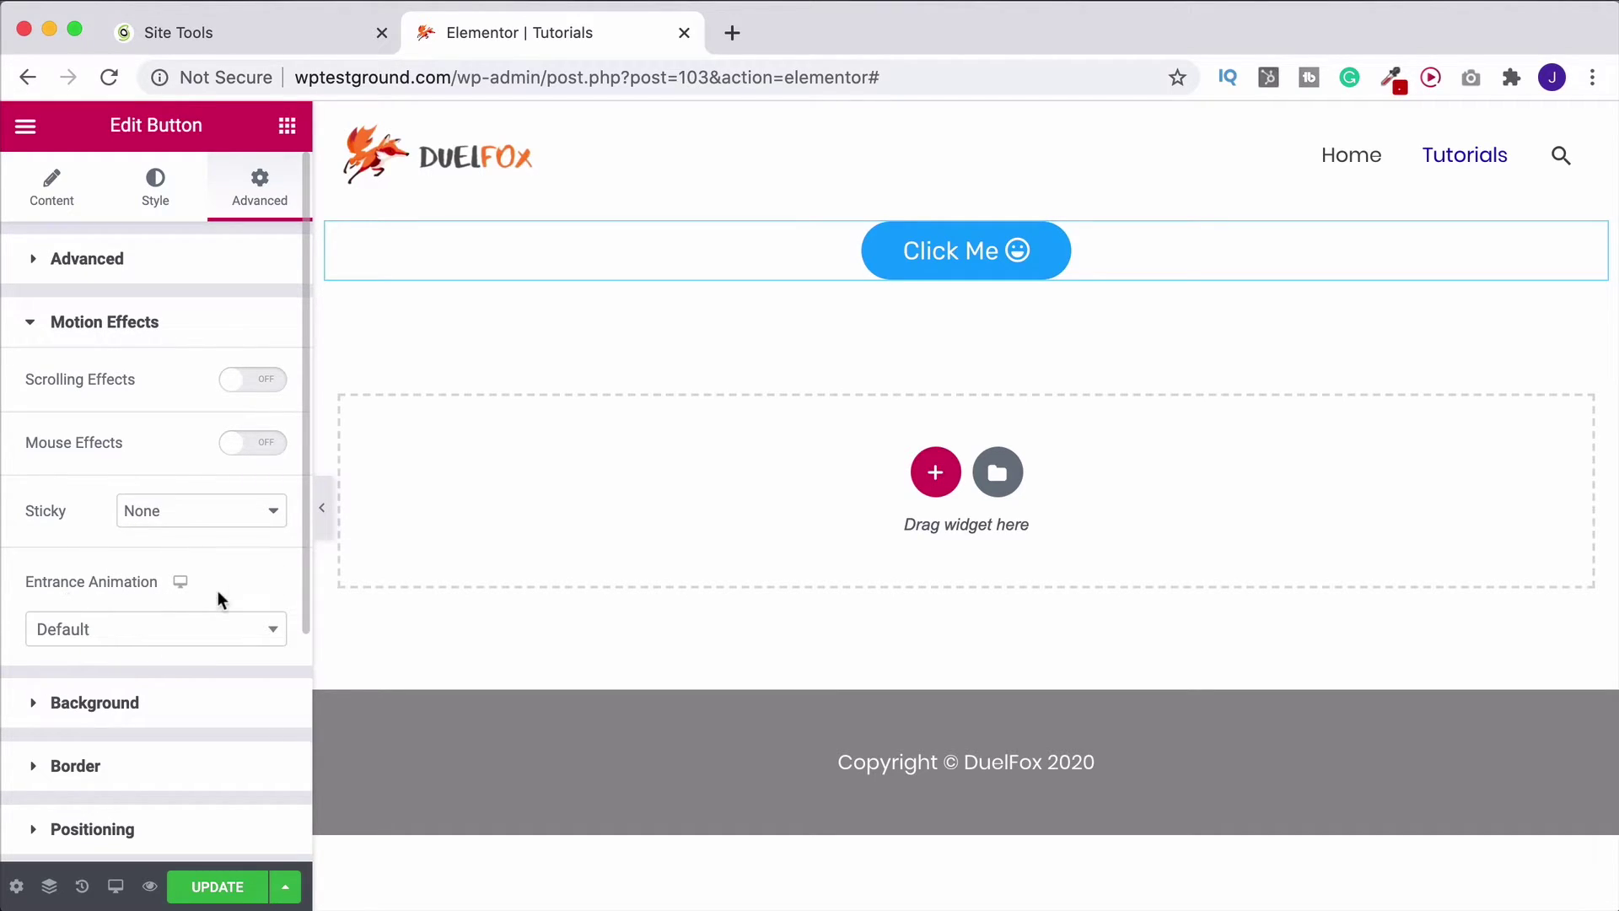
# Step: Try the Fade In Left entrance animation on the button
pyautogui.click(245, 632)
pyautogui.scroll(-3, 190, 550)
pyautogui.scroll(2, 190, 550)
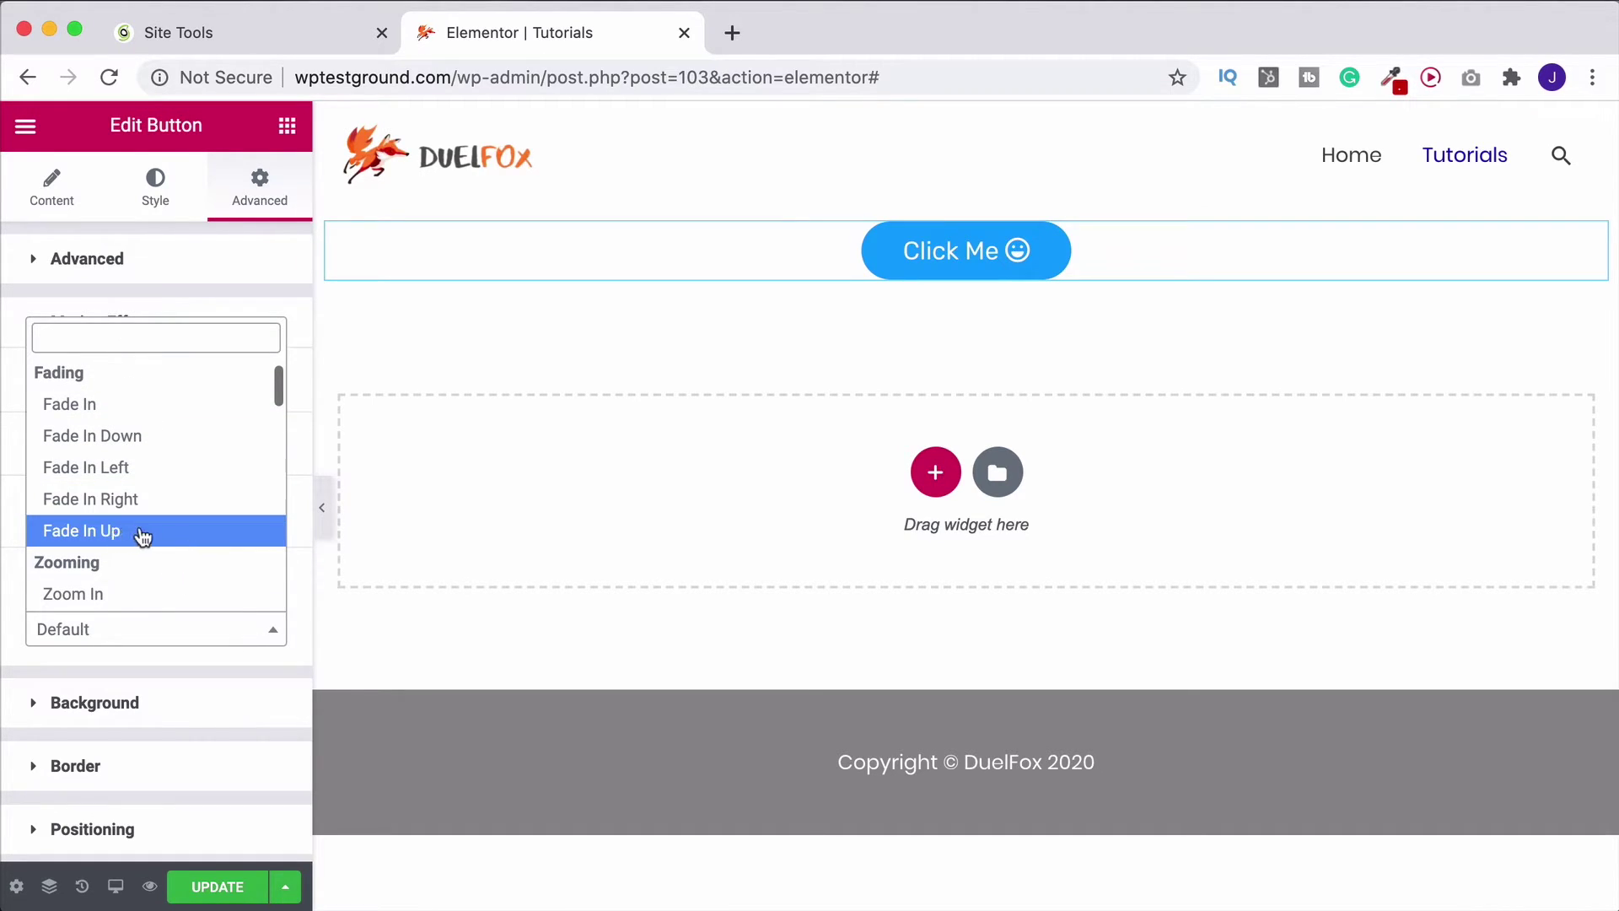
pyautogui.click(124, 463)
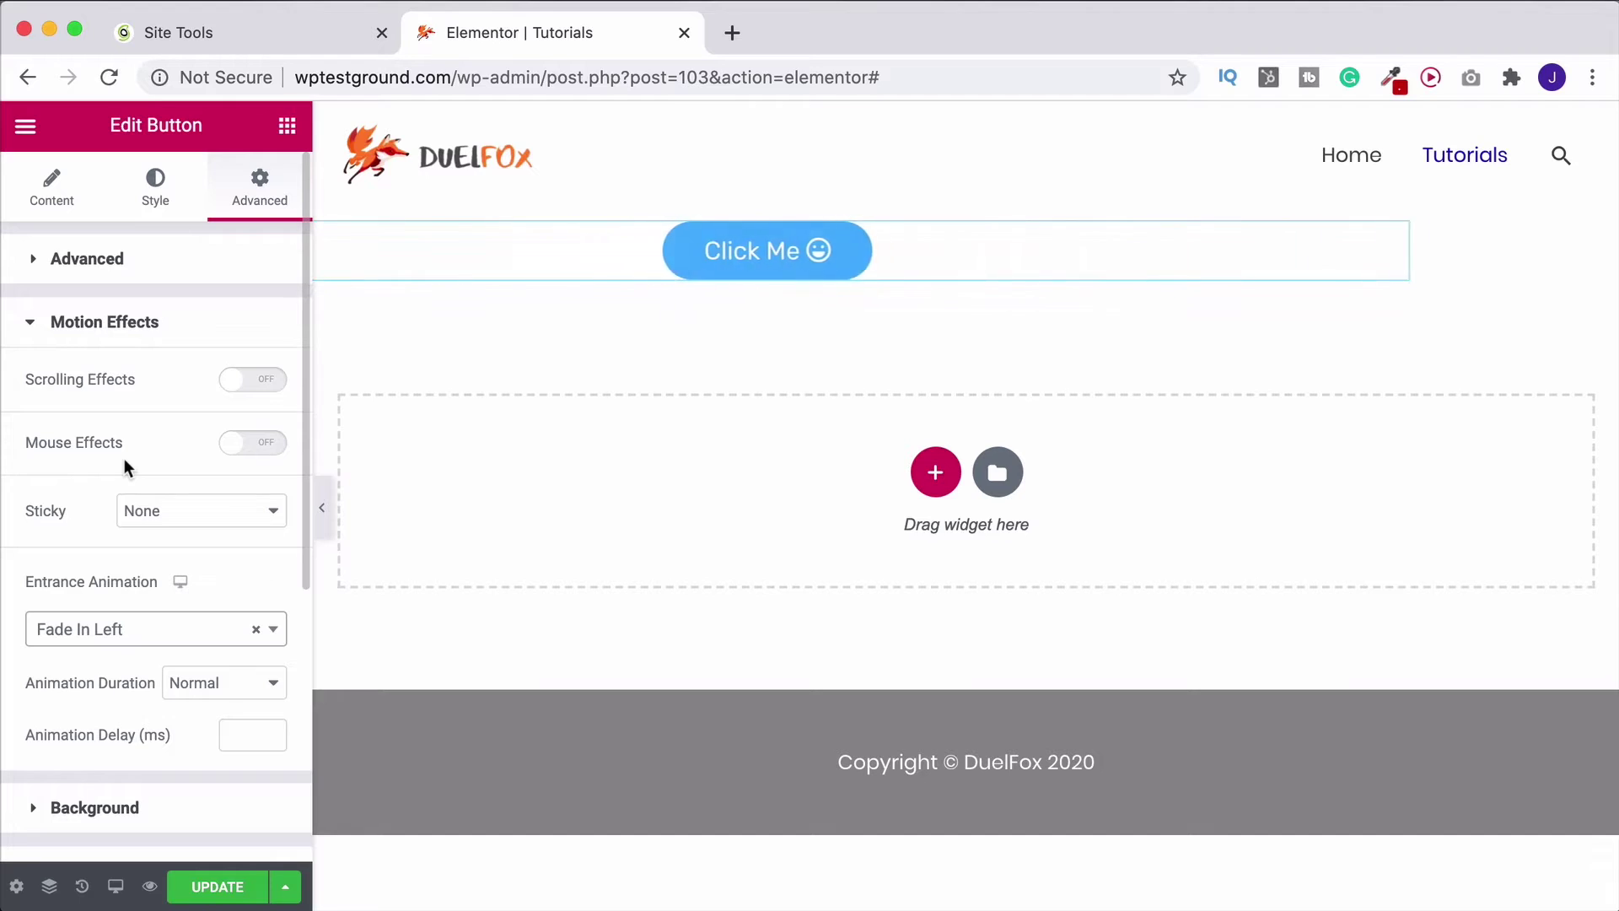
# Step: Set the button's entrance animation to Bounce In Up
pyautogui.click(117, 634)
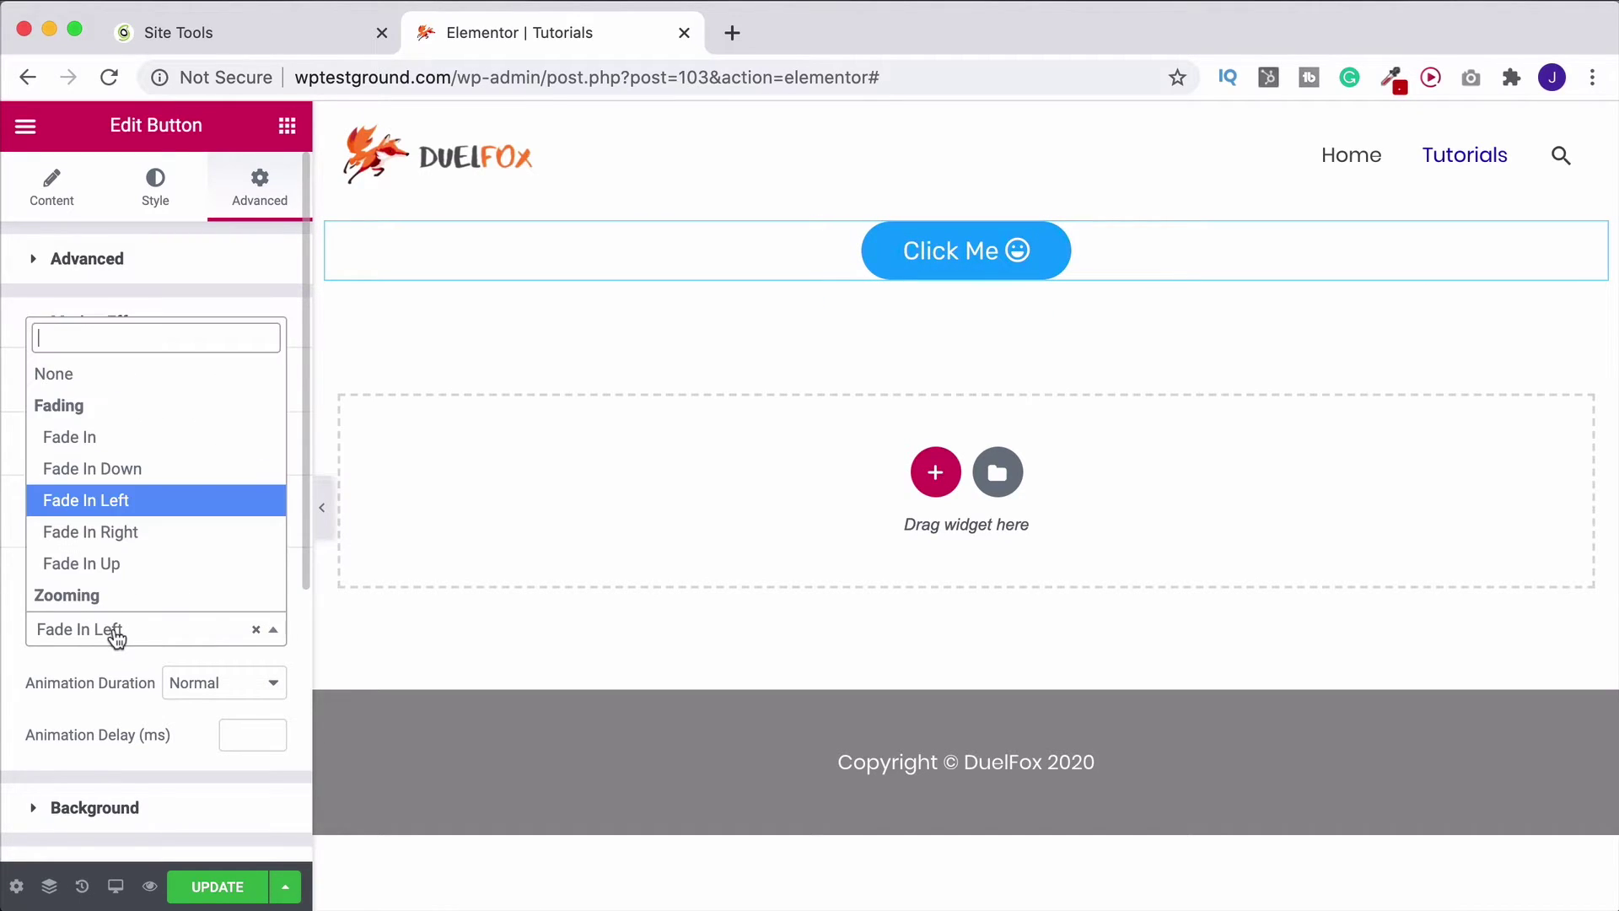
pyautogui.scroll(-5, 126, 579)
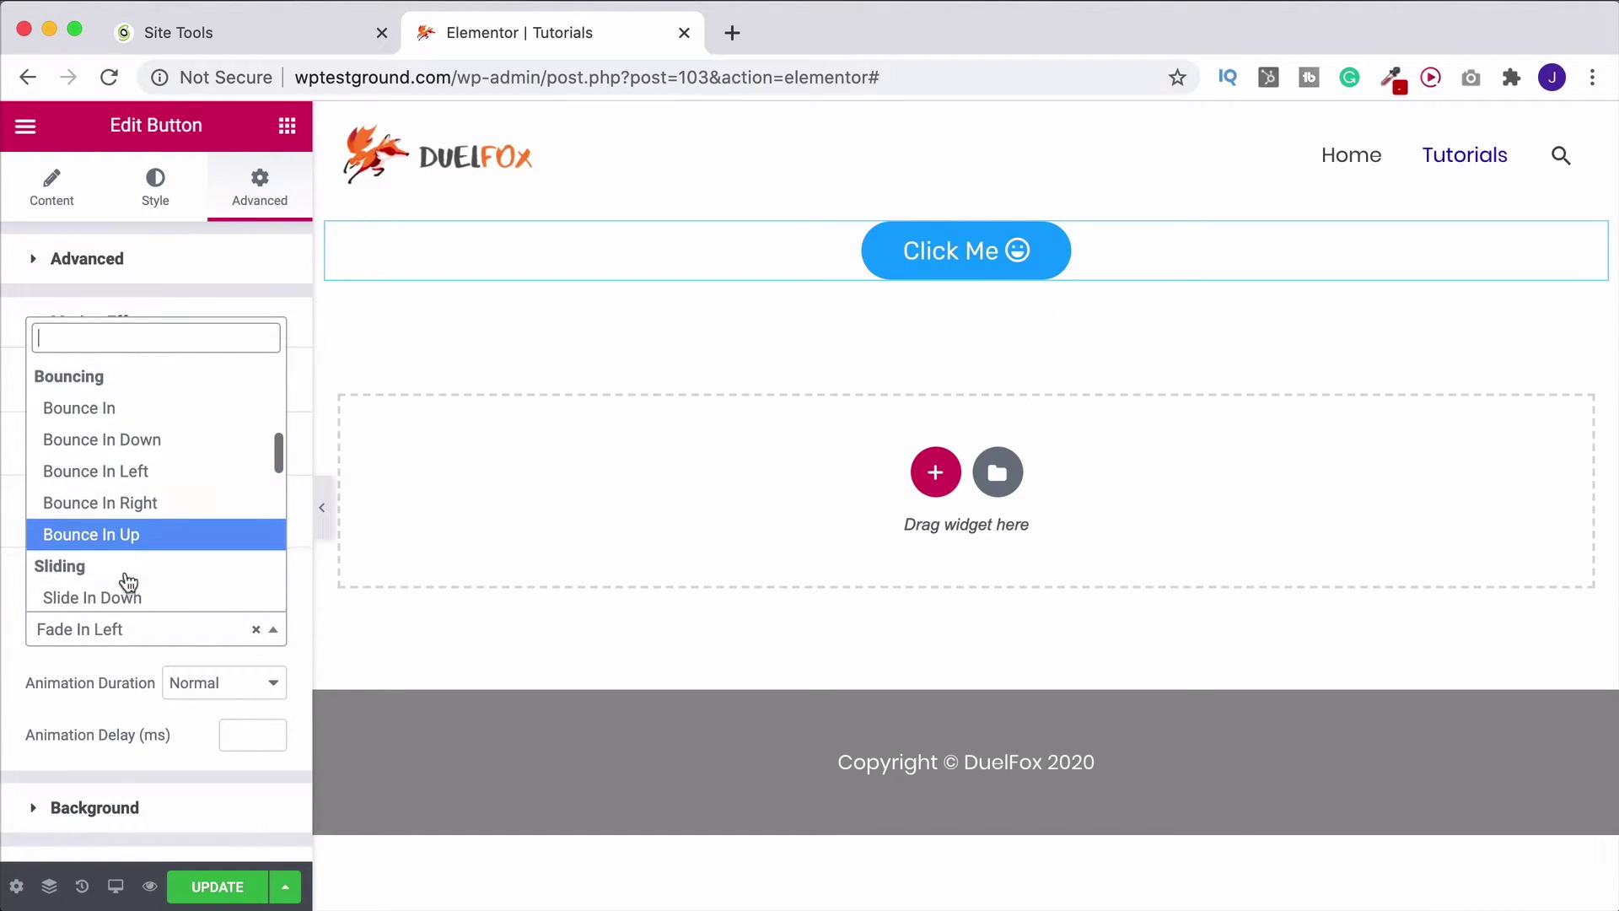
pyautogui.scroll(-1, 130, 556)
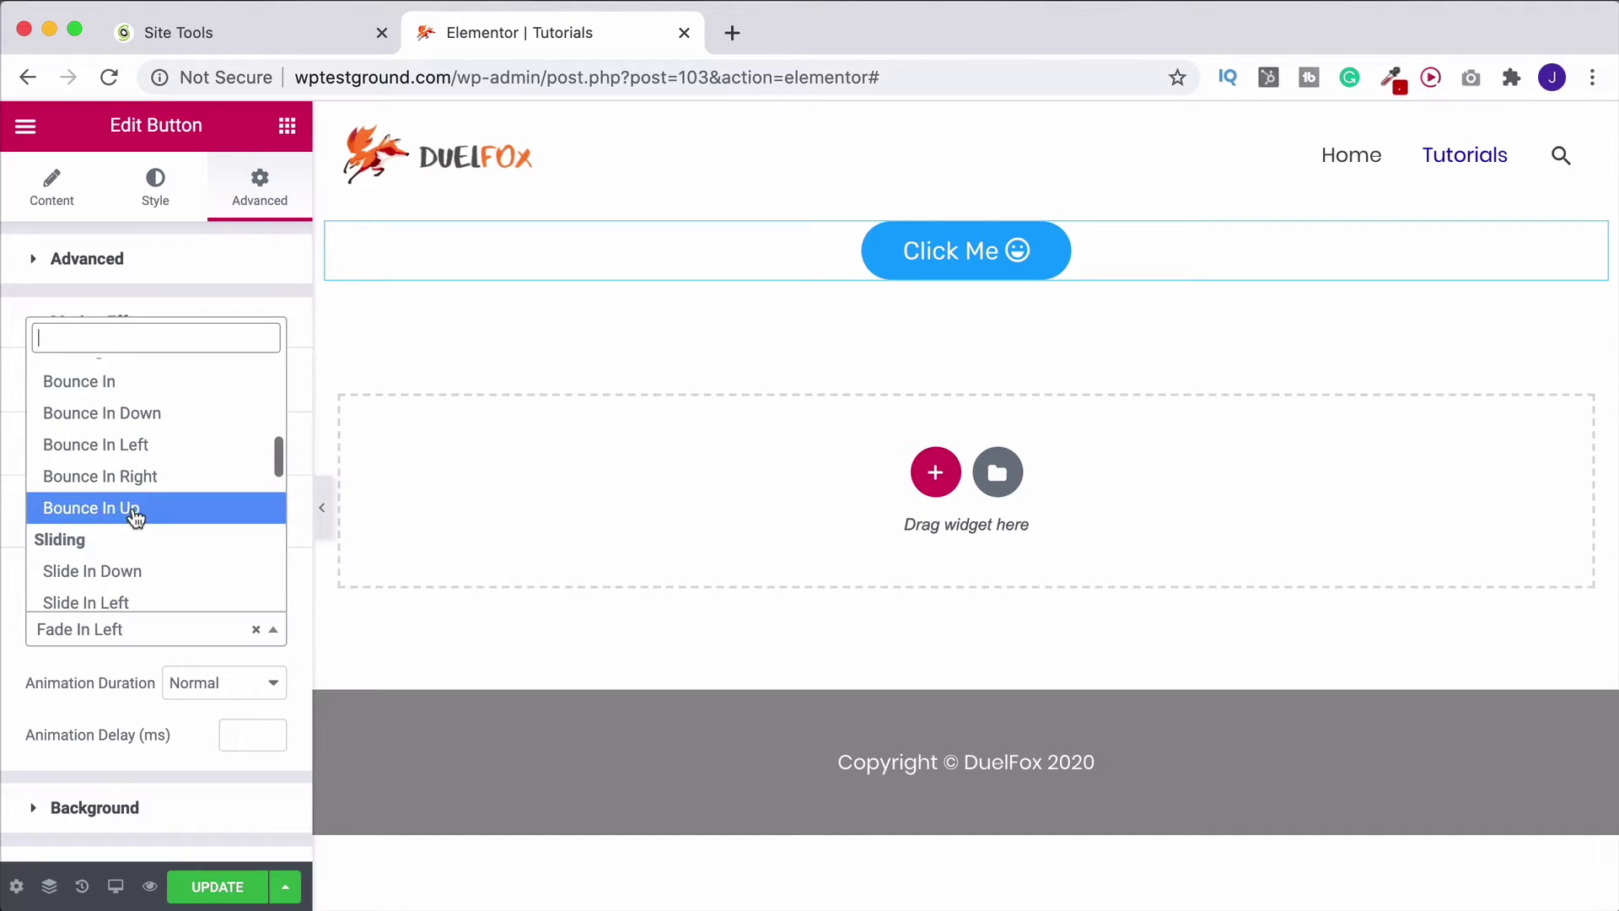
pyautogui.click(135, 510)
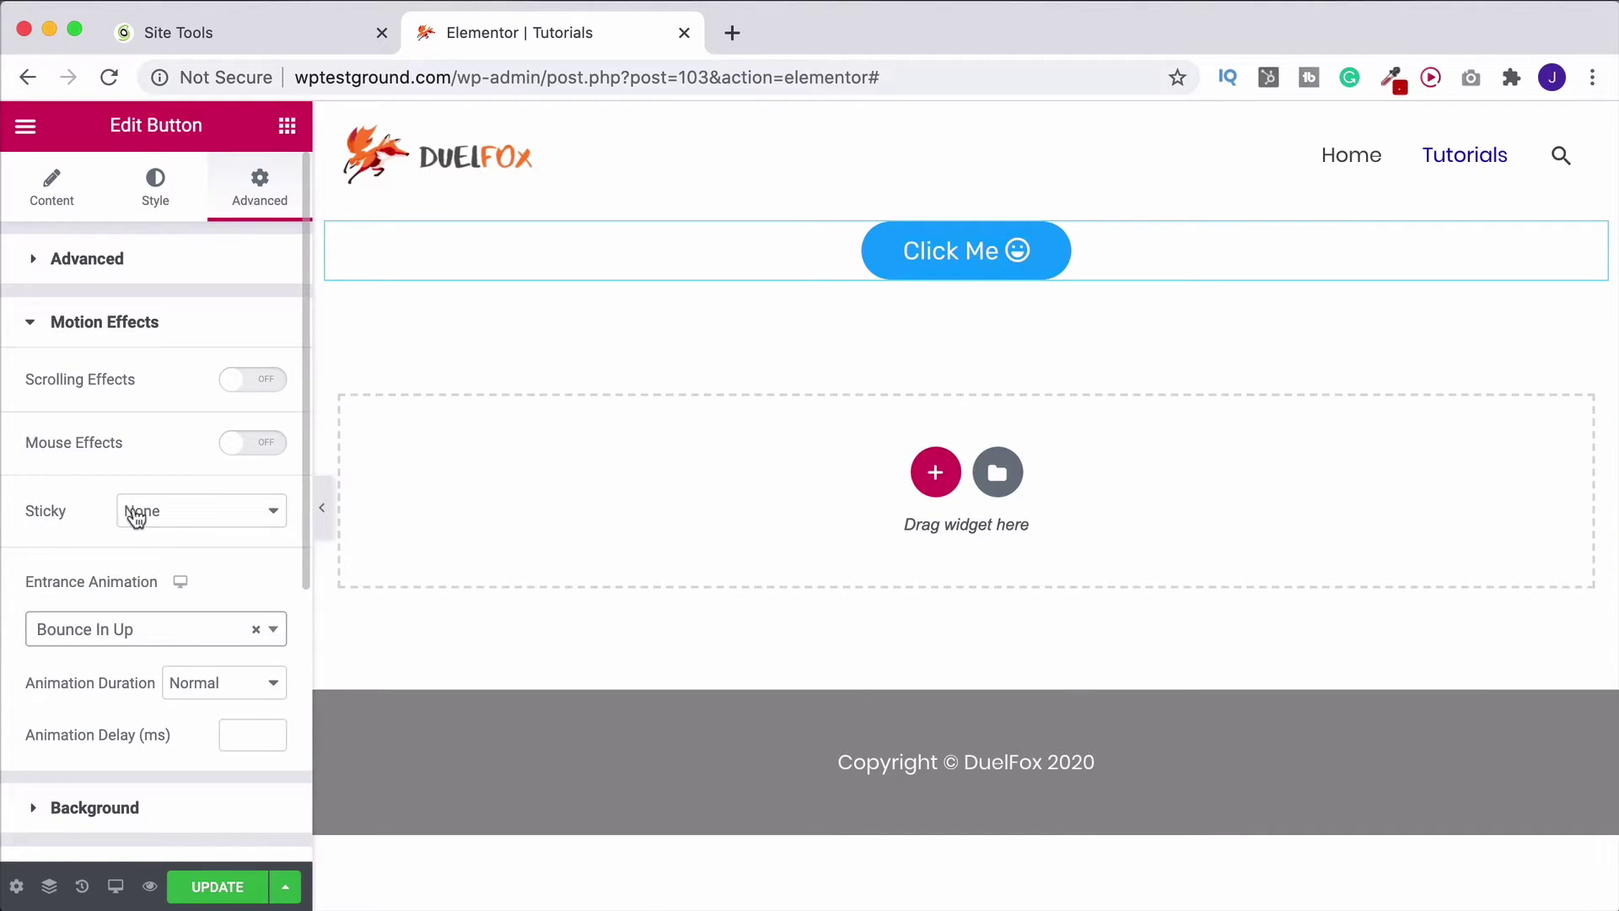
# Step: Examine the speed choices available for the entrance animation's duration
pyautogui.scroll(-2, 137, 516)
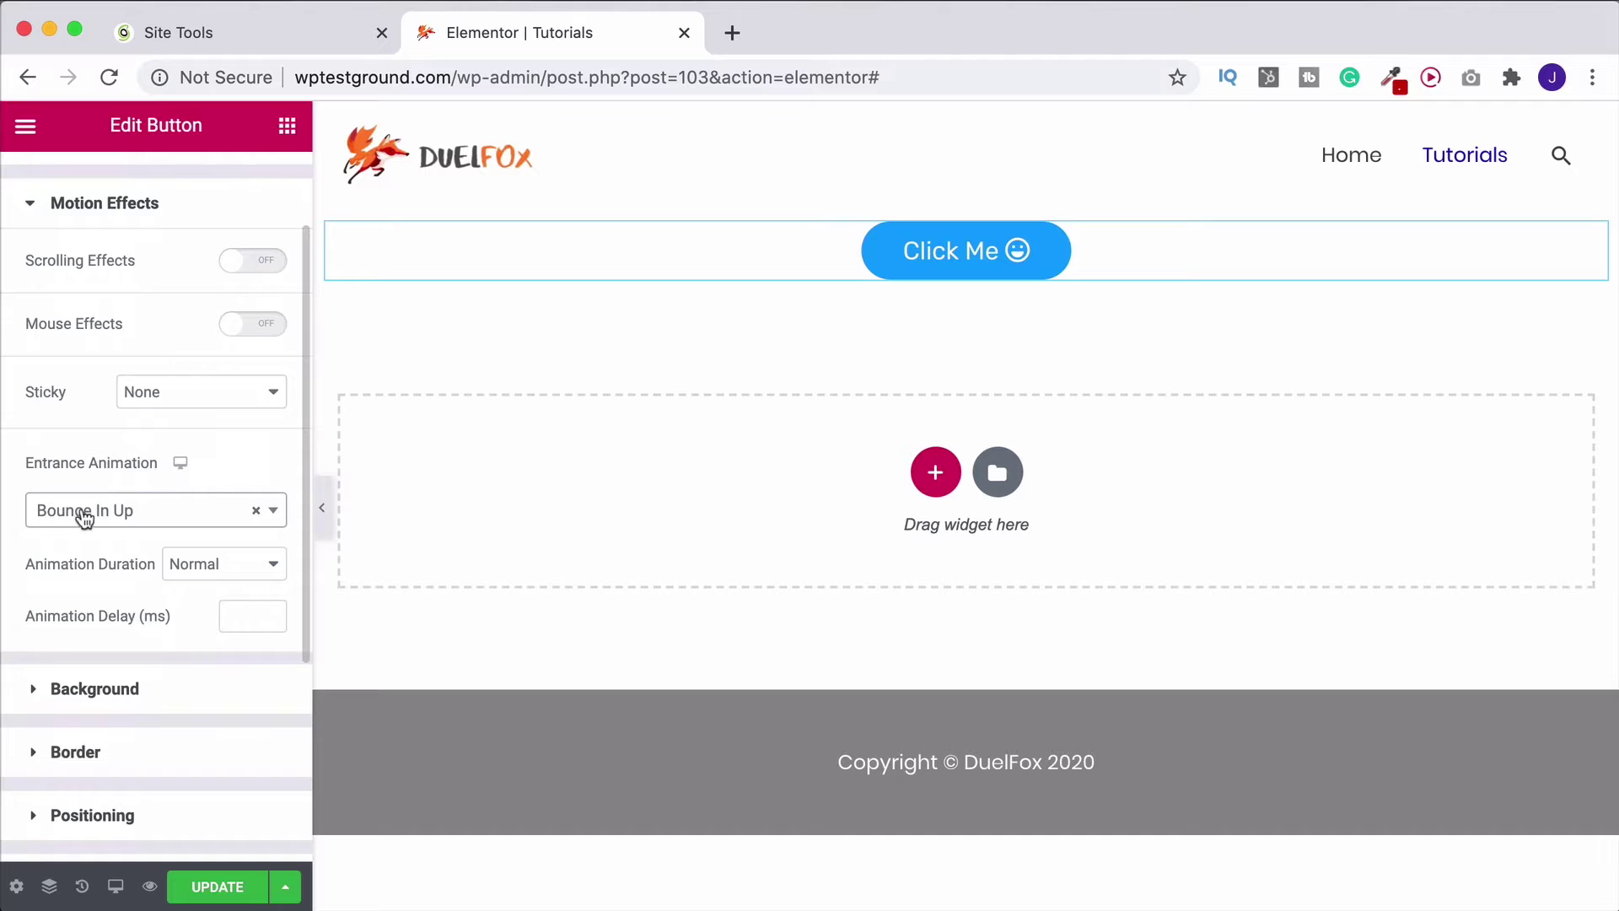
pyautogui.scroll(-1, 139, 516)
pyautogui.scroll(-1, 139, 513)
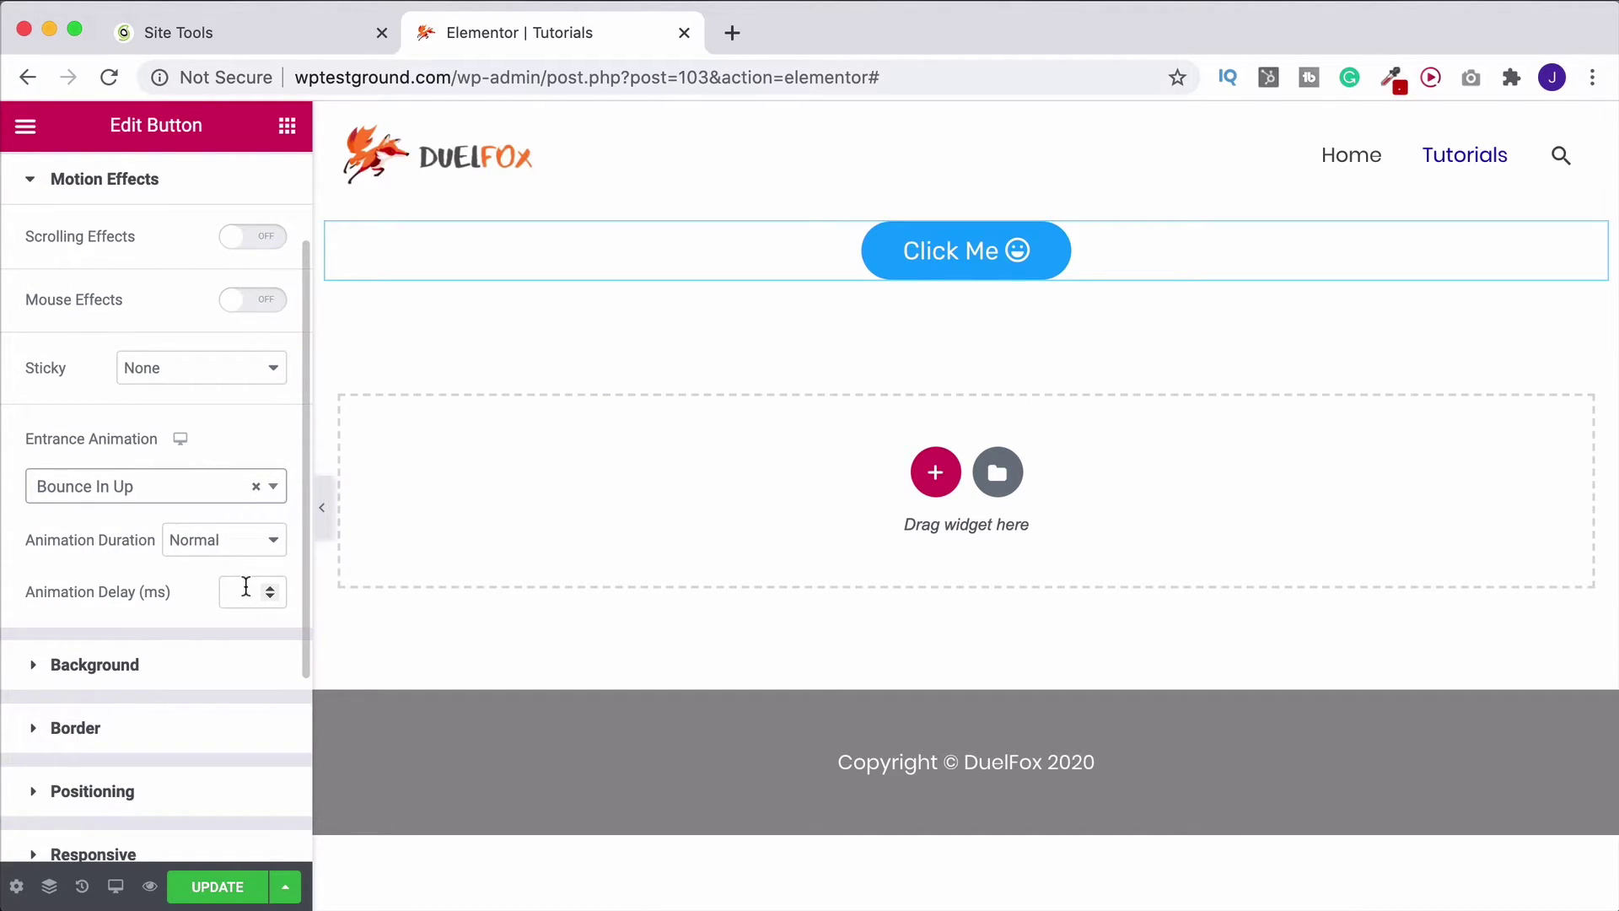
pyautogui.click(189, 542)
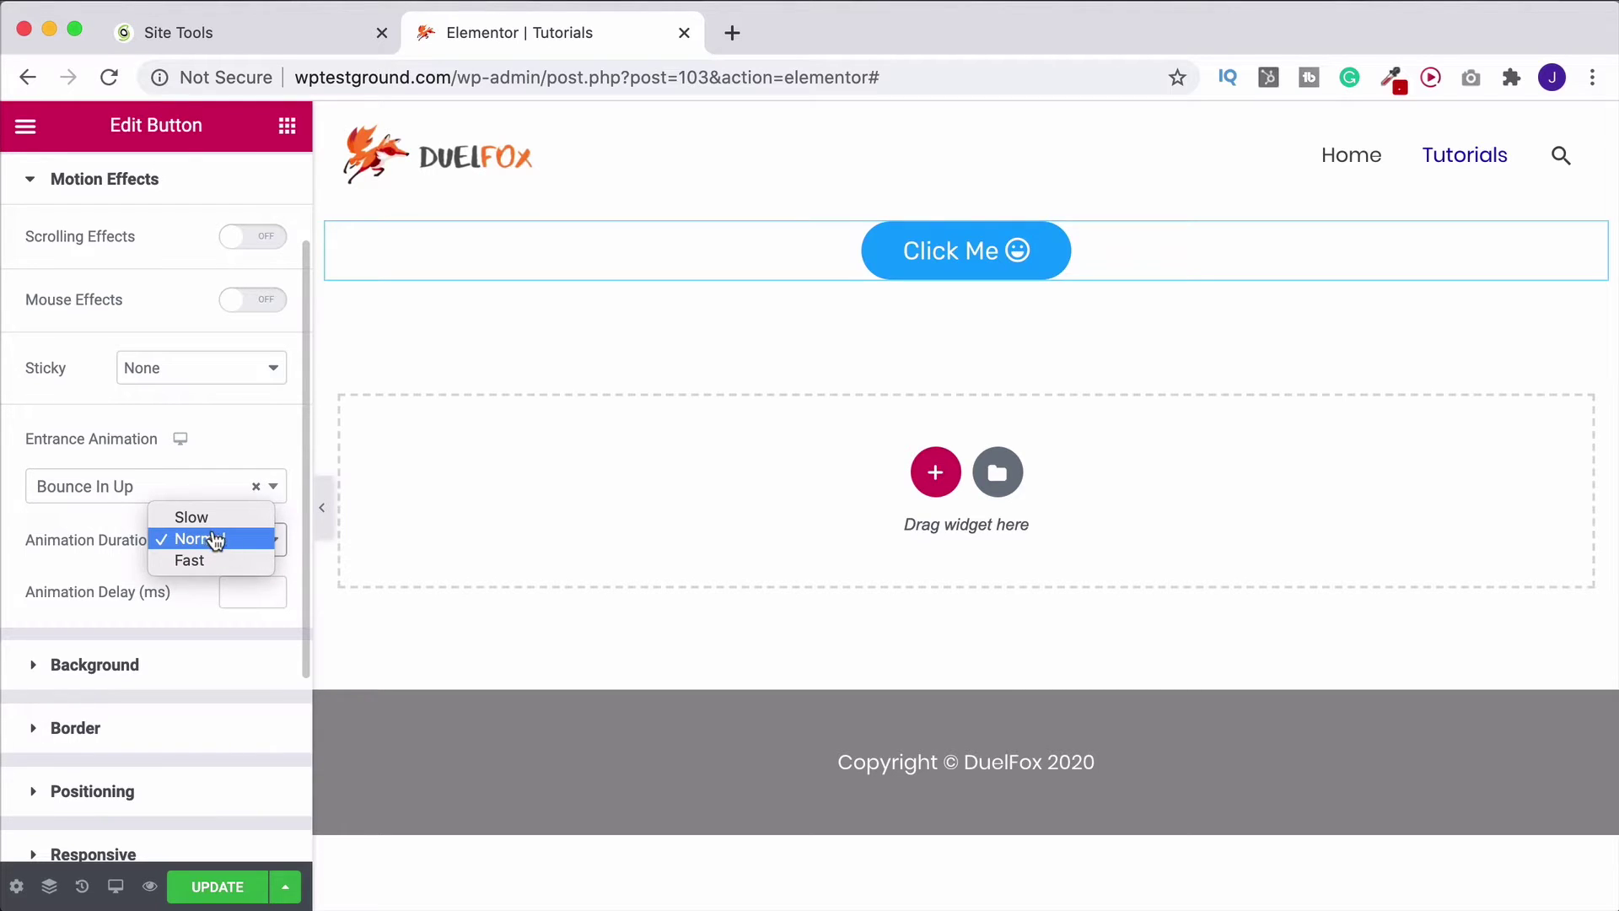
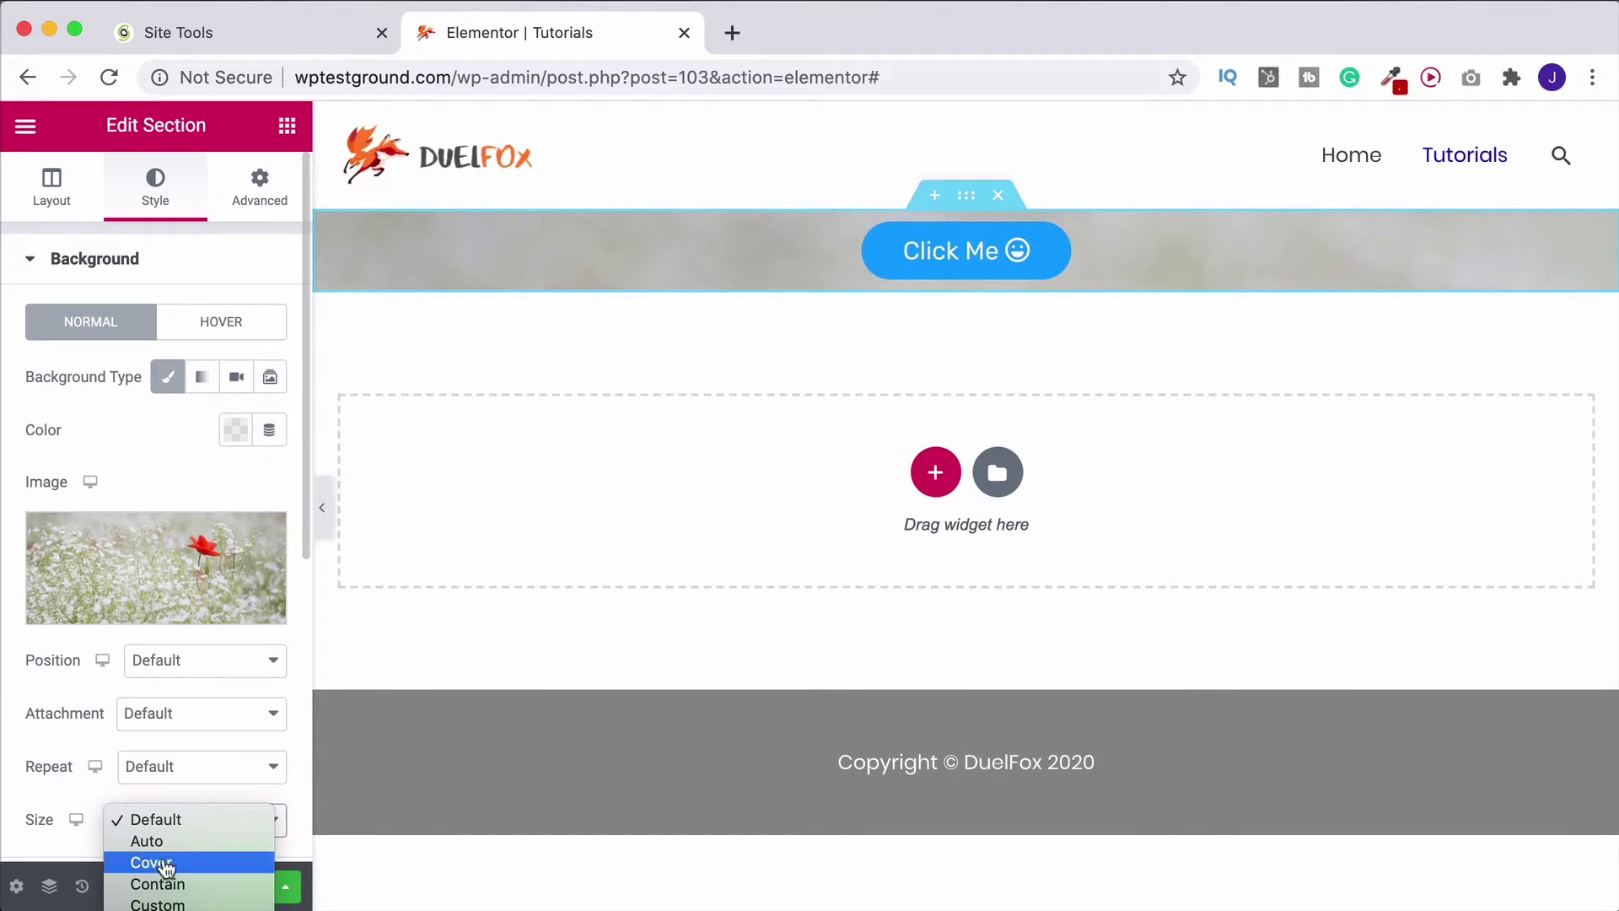
# Step: Set the section's background image to Cover size, No-repeat and Center Center position
pyautogui.click(165, 869)
pyautogui.click(196, 783)
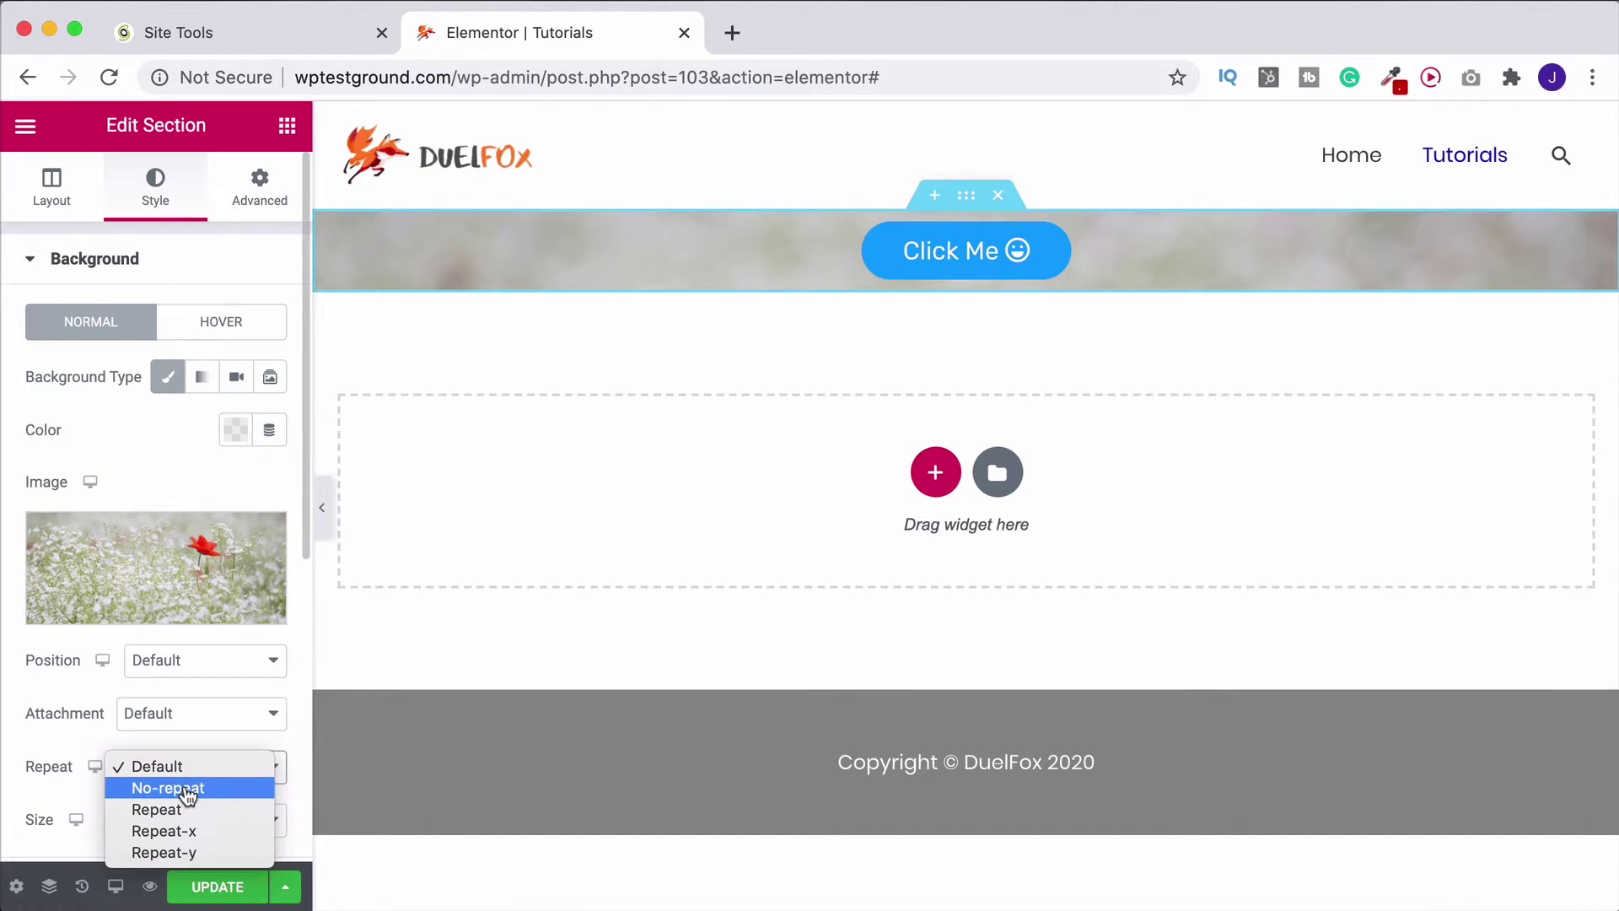
pyautogui.click(190, 785)
pyautogui.click(197, 670)
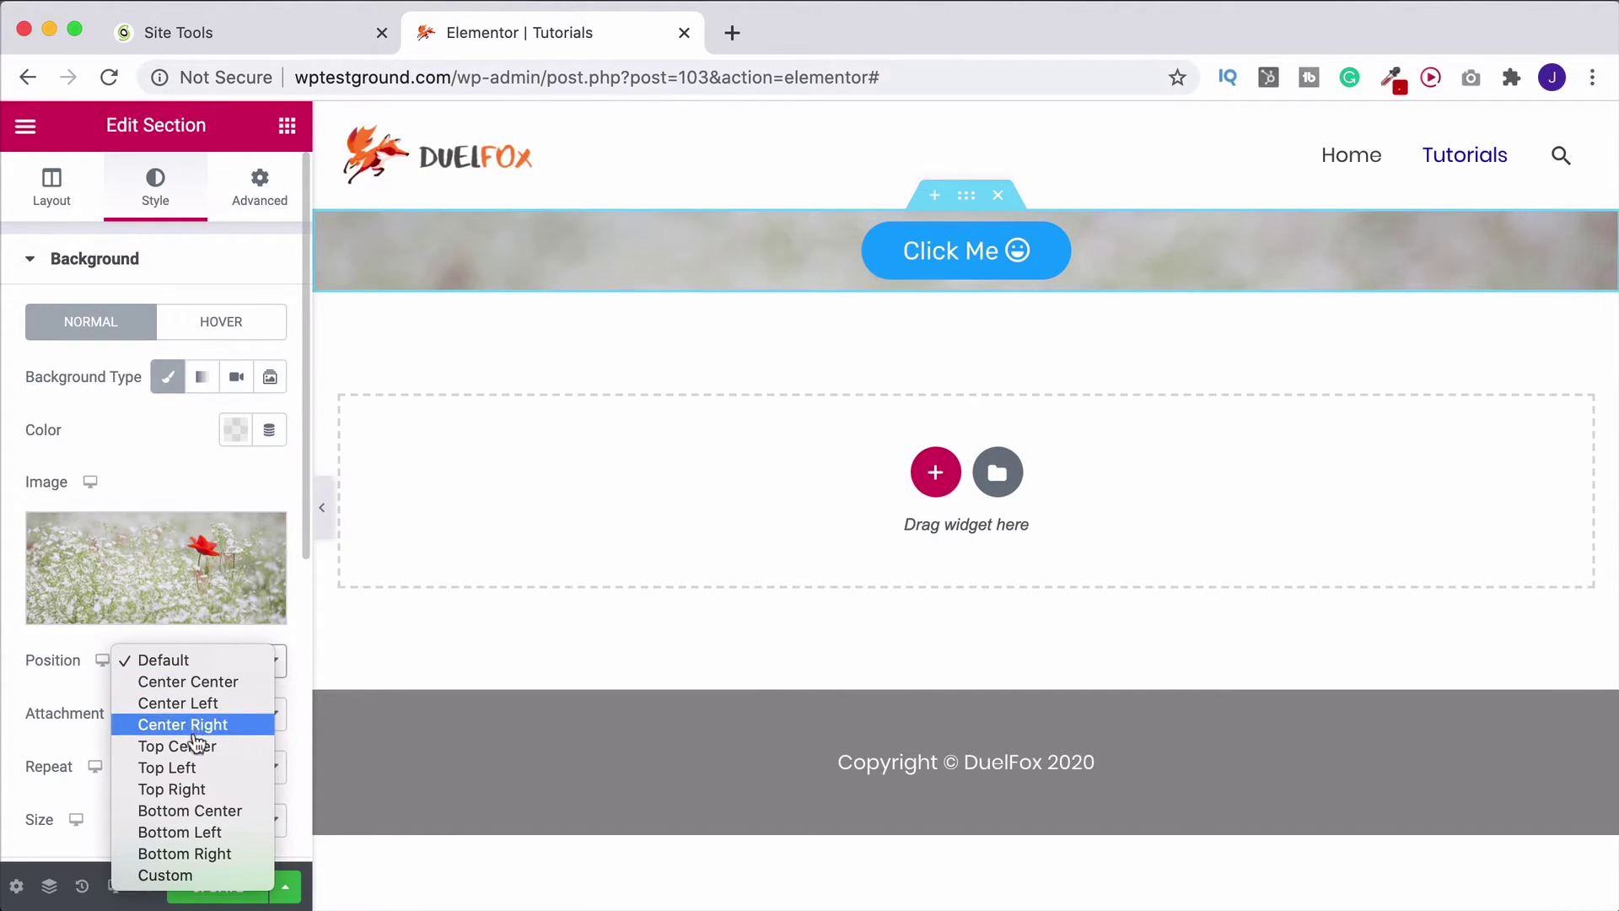
pyautogui.click(192, 689)
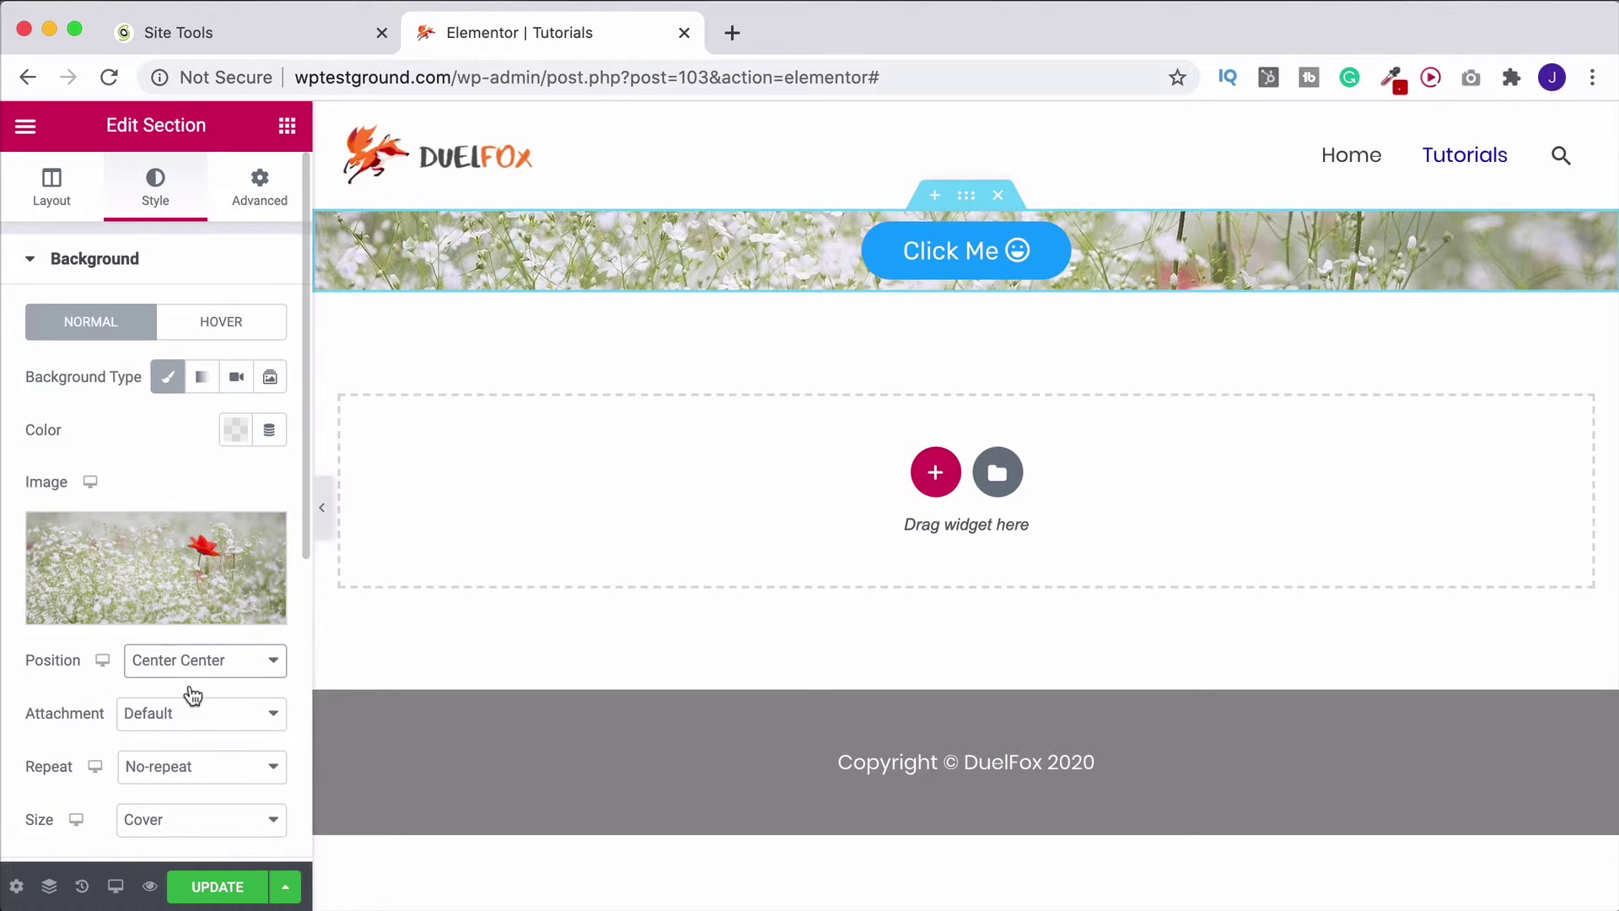
# Step: Change the section's height mode to Min Height
pyautogui.click(49, 206)
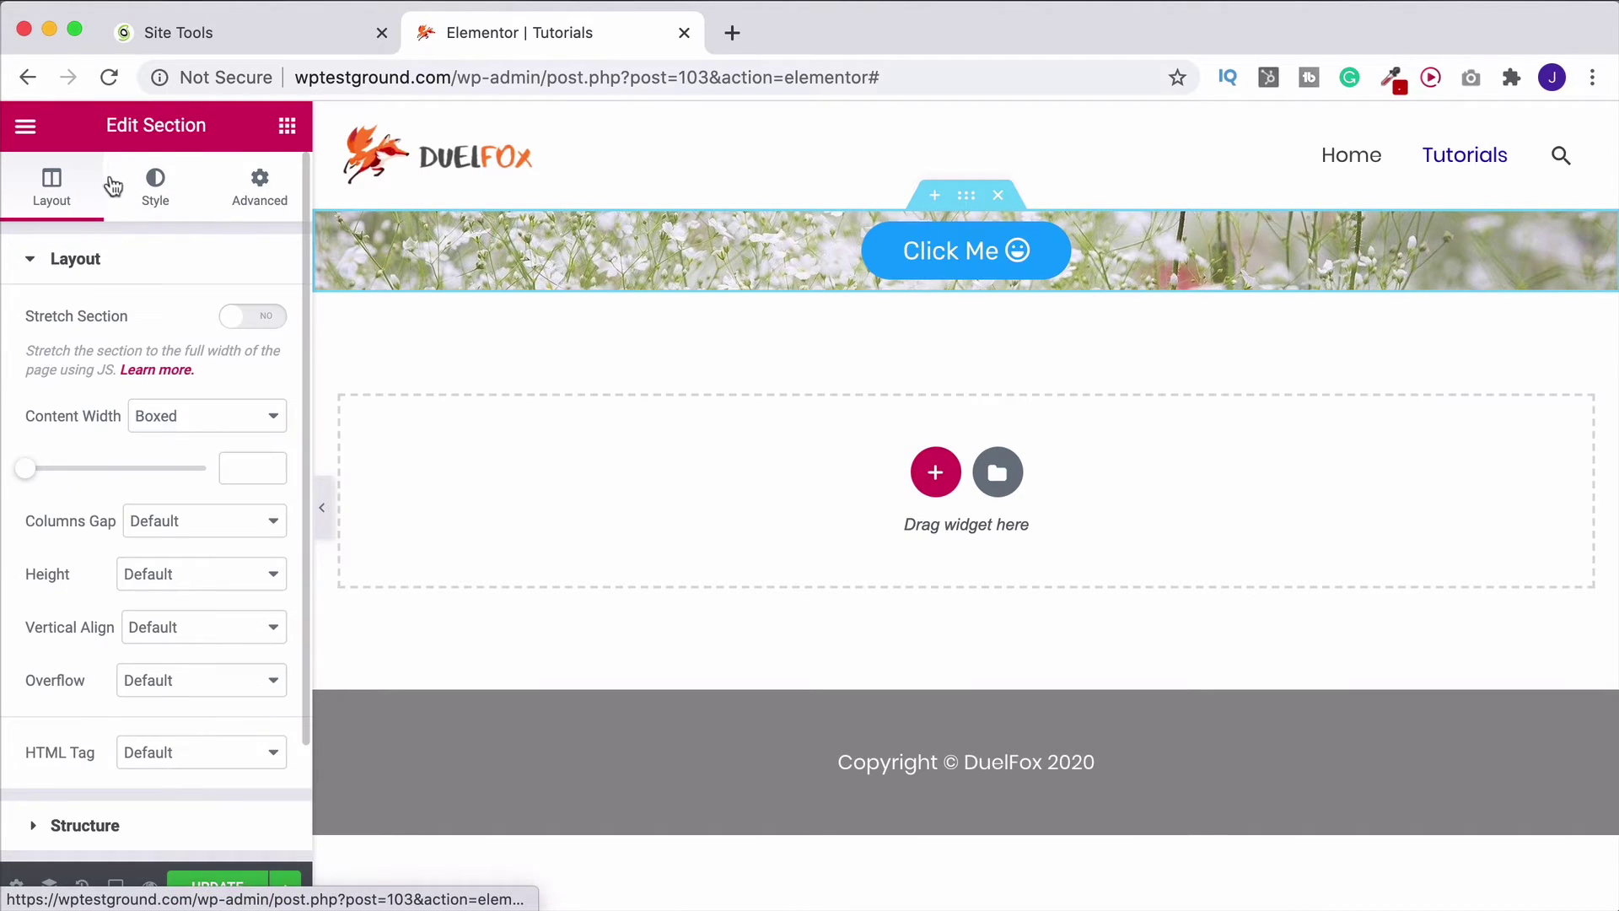
pyautogui.scroll(-2, 103, 337)
pyautogui.click(197, 511)
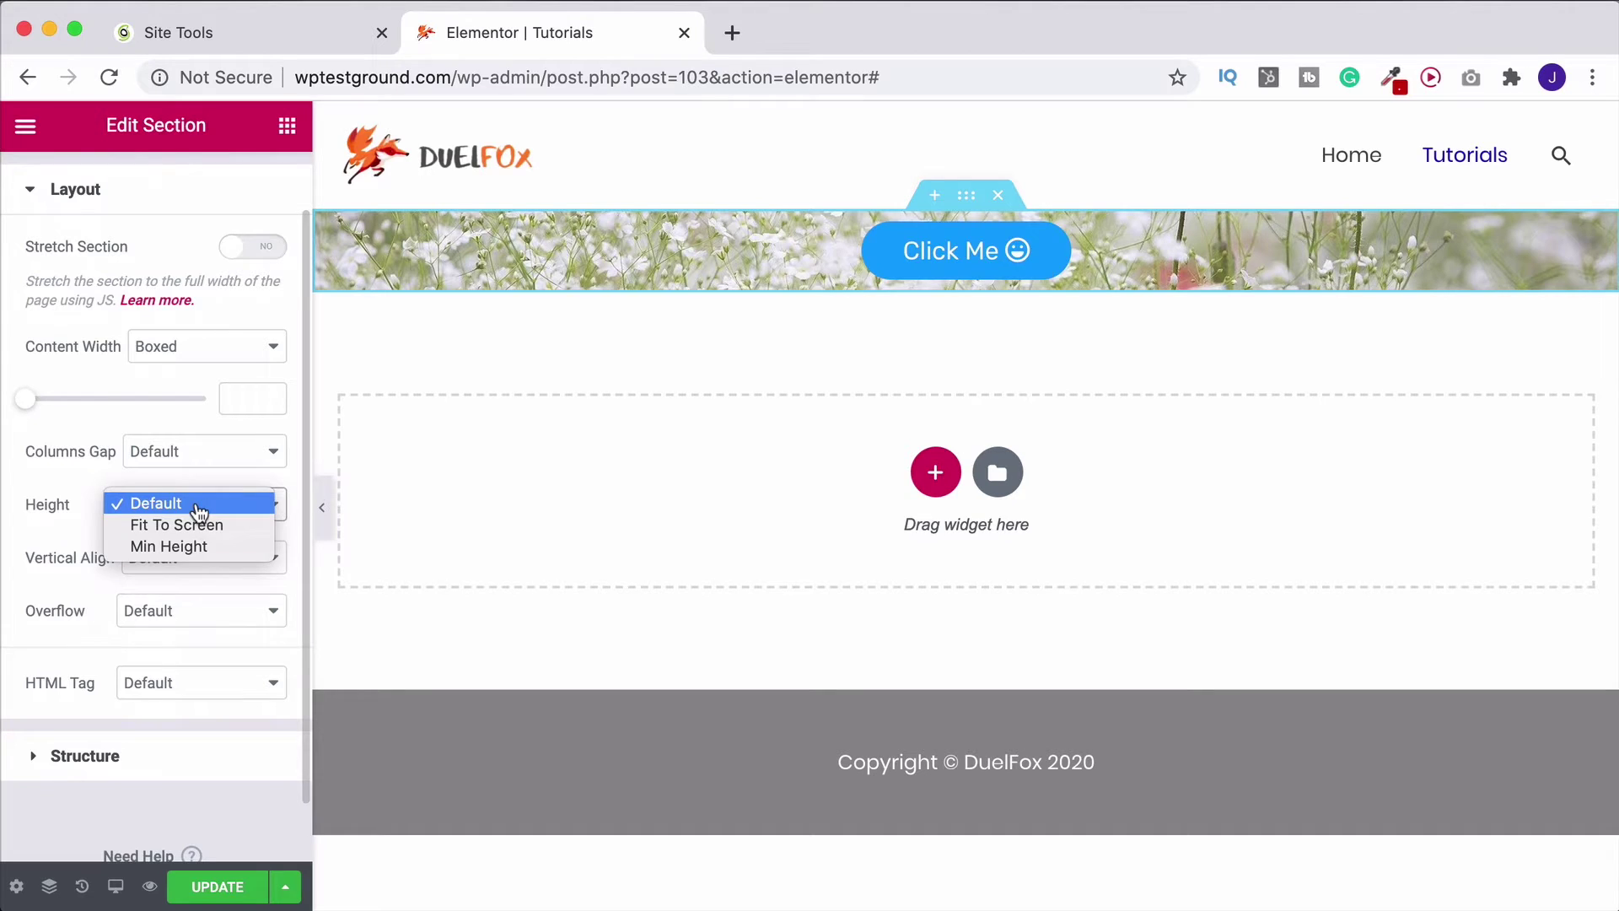
pyautogui.click(173, 546)
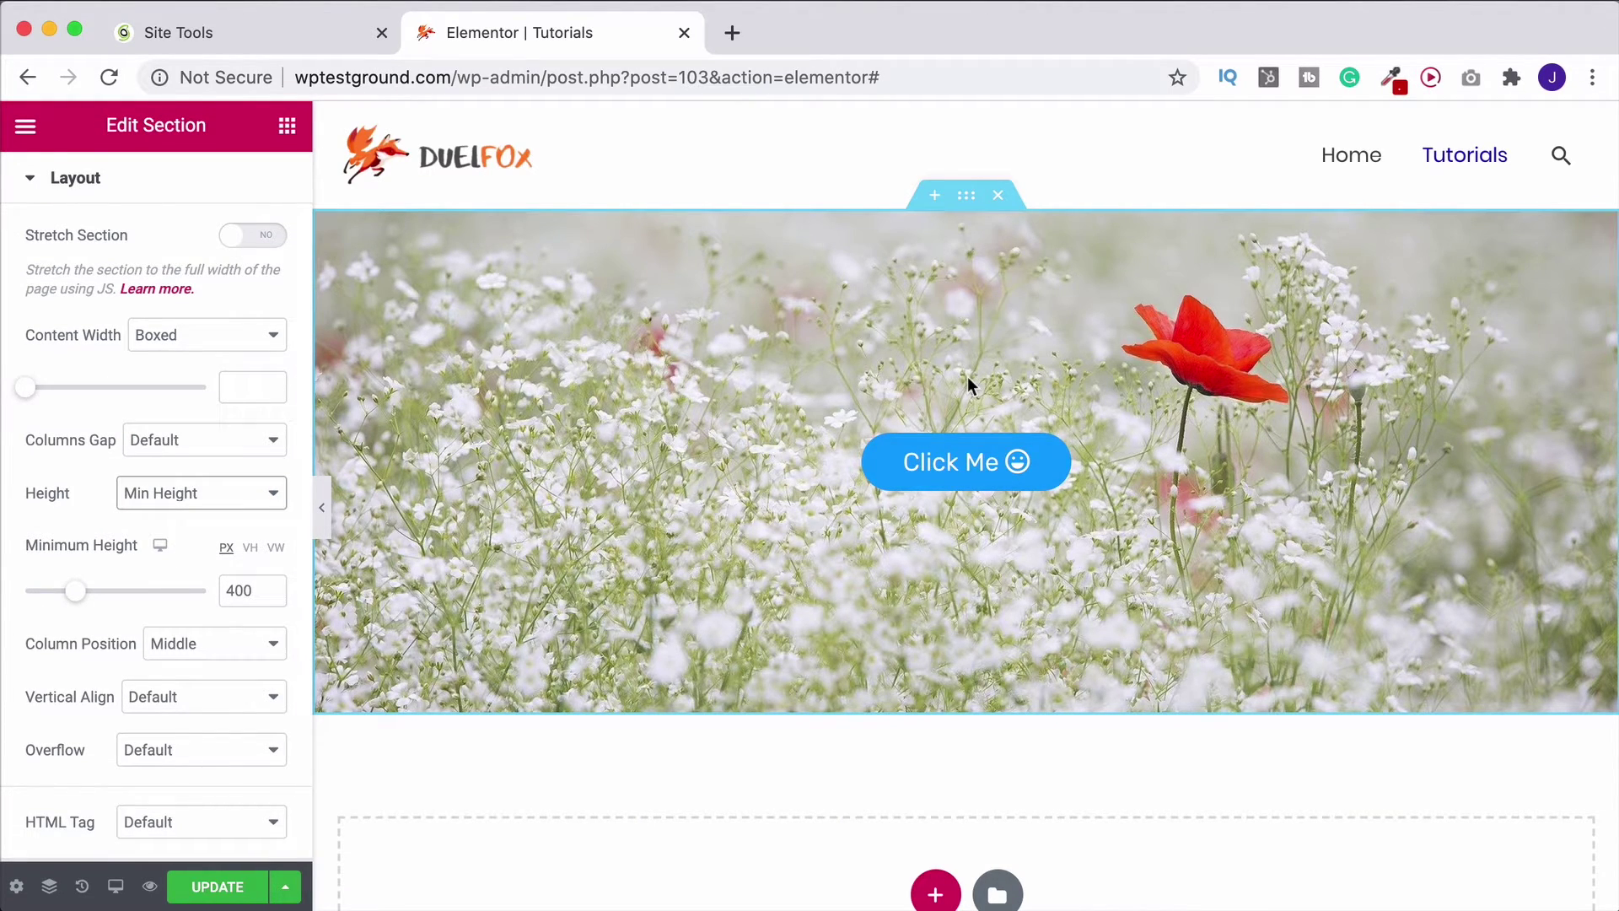
# Step: Add a Heading widget above the Click Me button and center its alignment
pyautogui.click(287, 126)
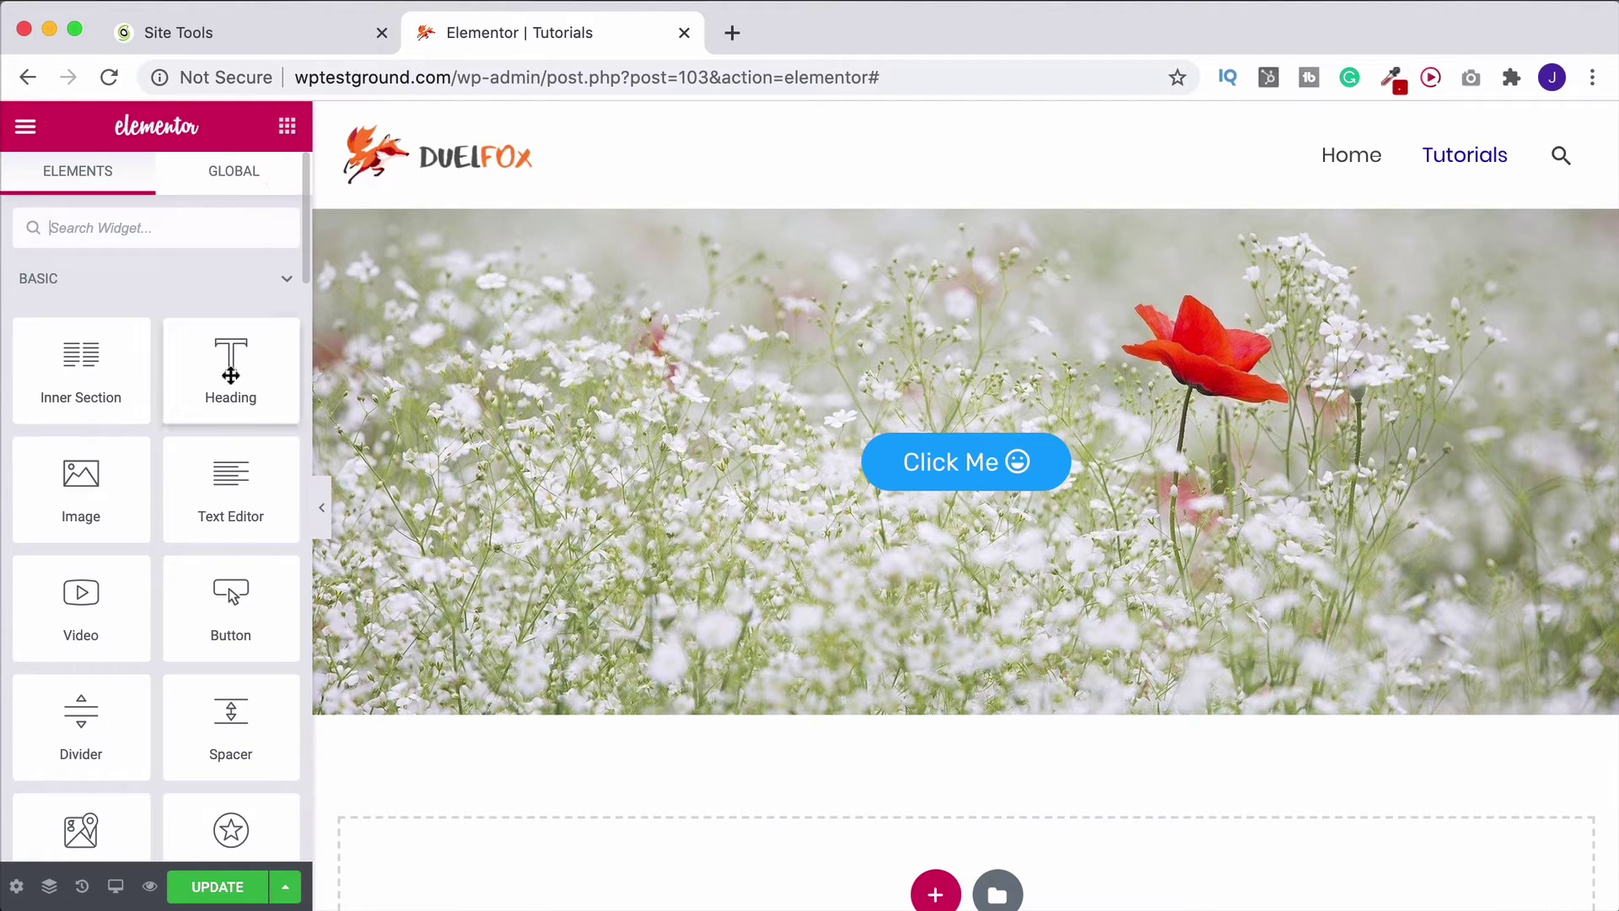
pyautogui.moveTo(272, 386); pyautogui.dragTo(955, 442)
pyautogui.click(203, 677)
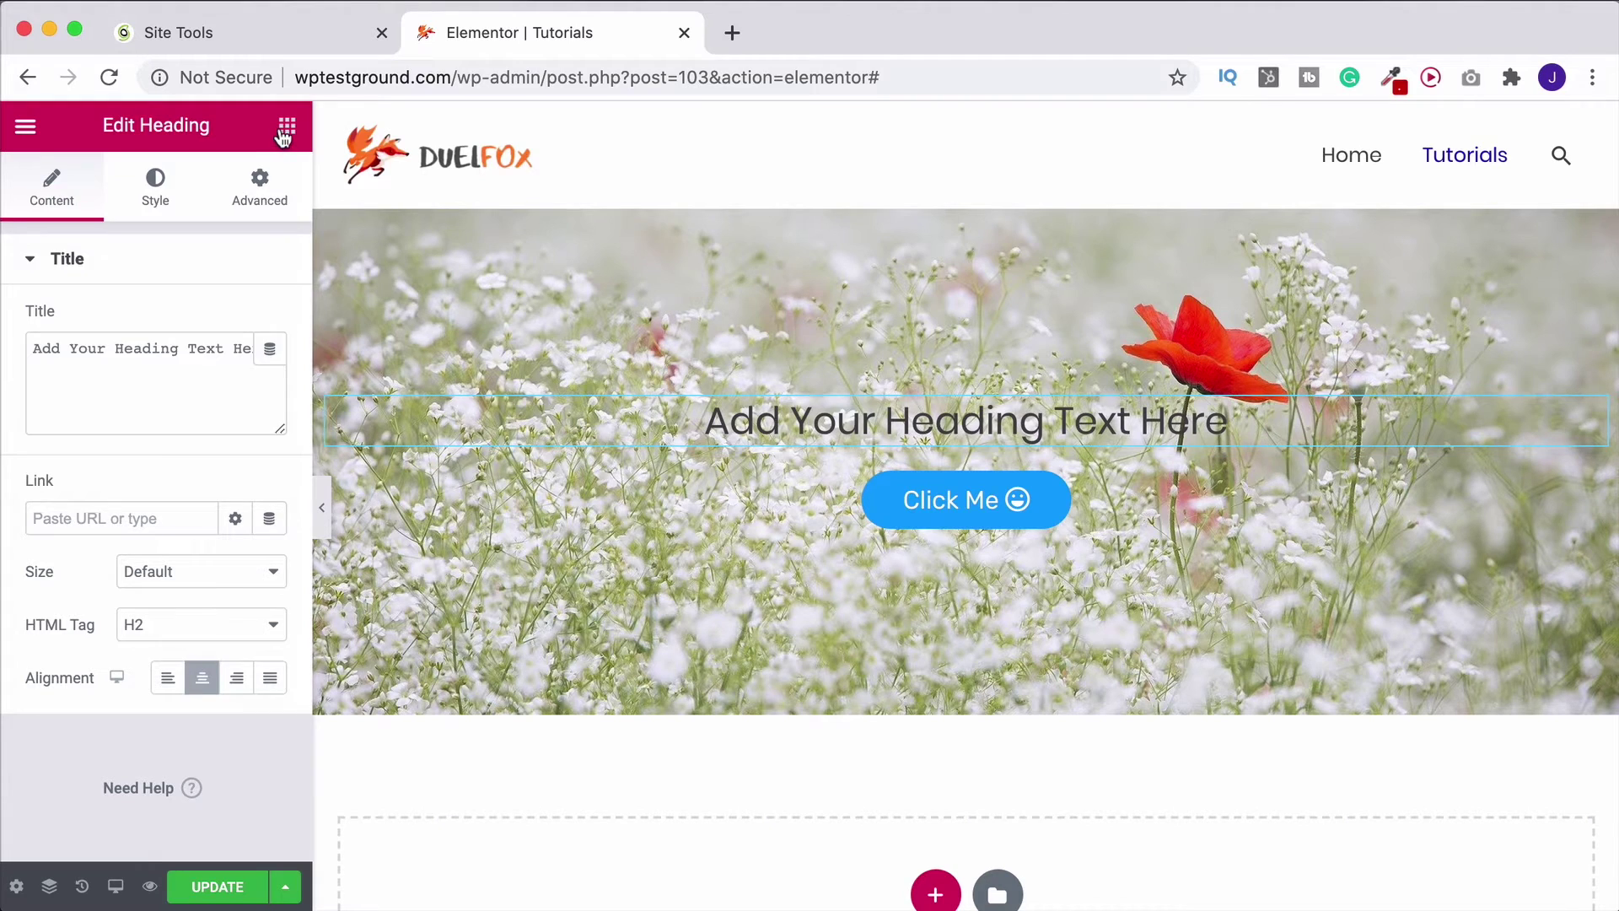
# Step: Add a Text Editor widget between the heading and the button and center its text
pyautogui.click(286, 125)
pyautogui.moveTo(213, 494); pyautogui.dragTo(933, 478)
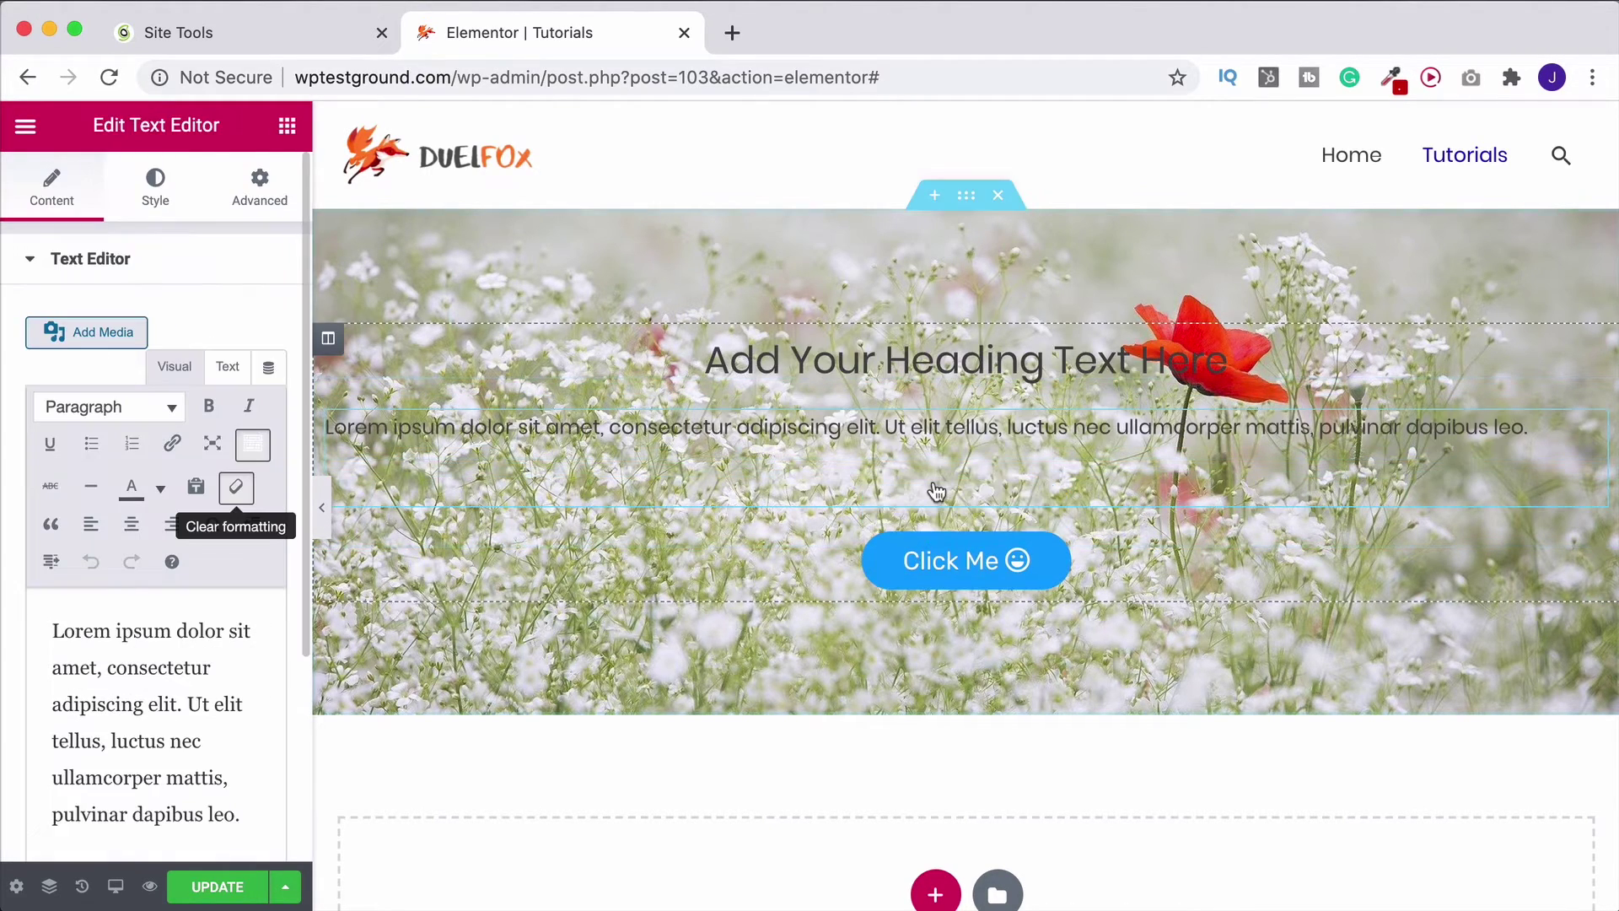
pyautogui.click(152, 202)
pyautogui.click(202, 320)
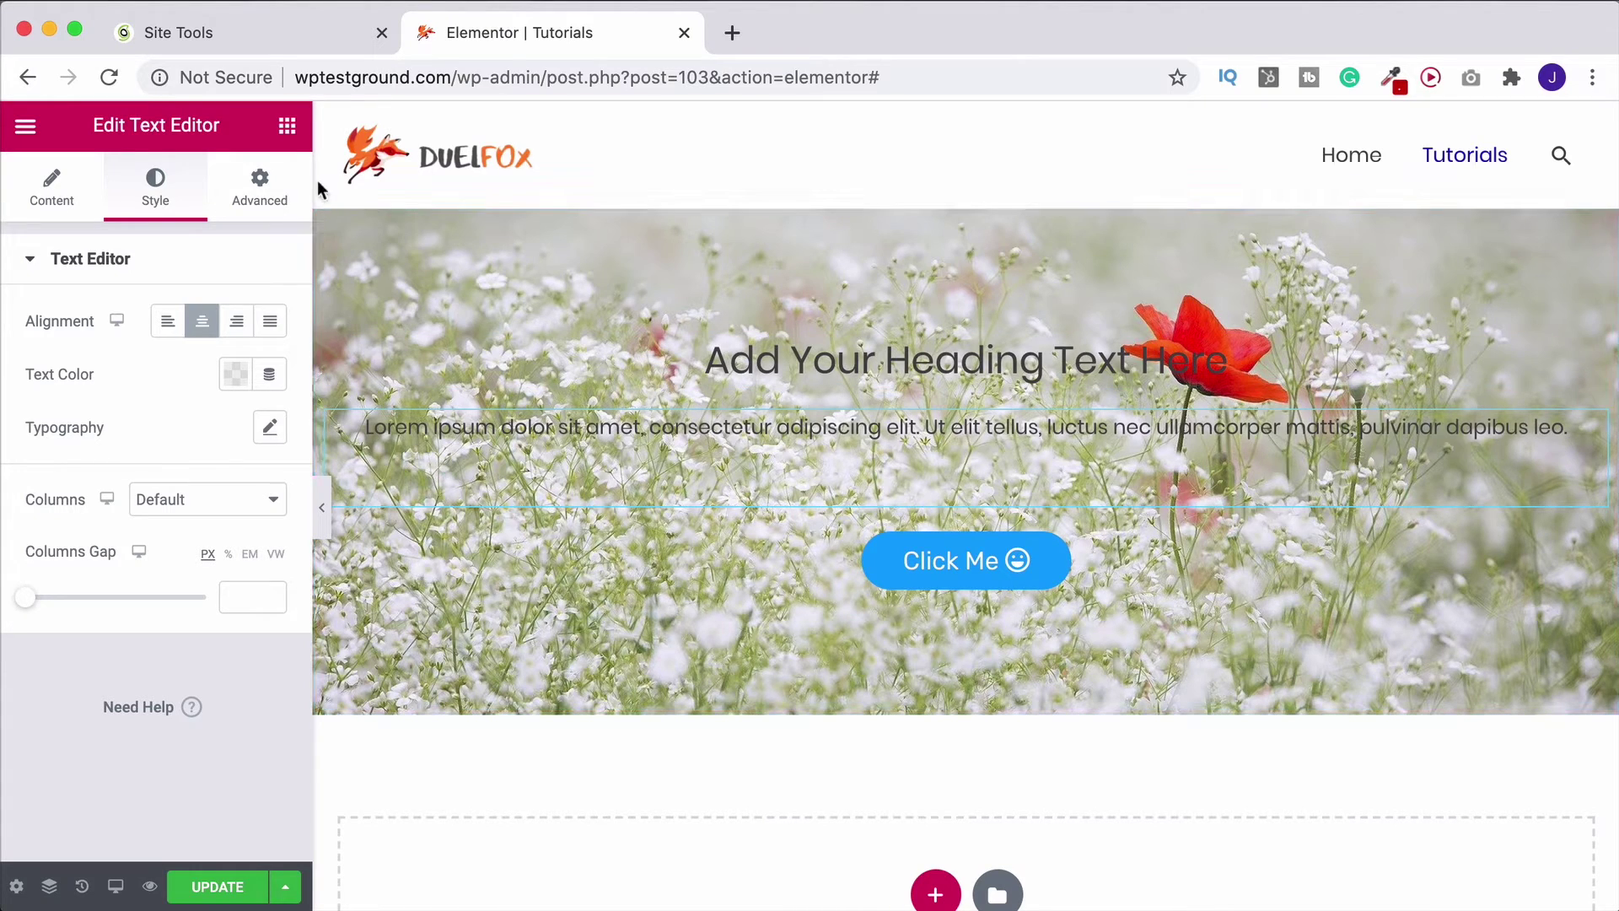
# Step: Search the widget library for "call" and review the finished section on the page
pyautogui.click(288, 128)
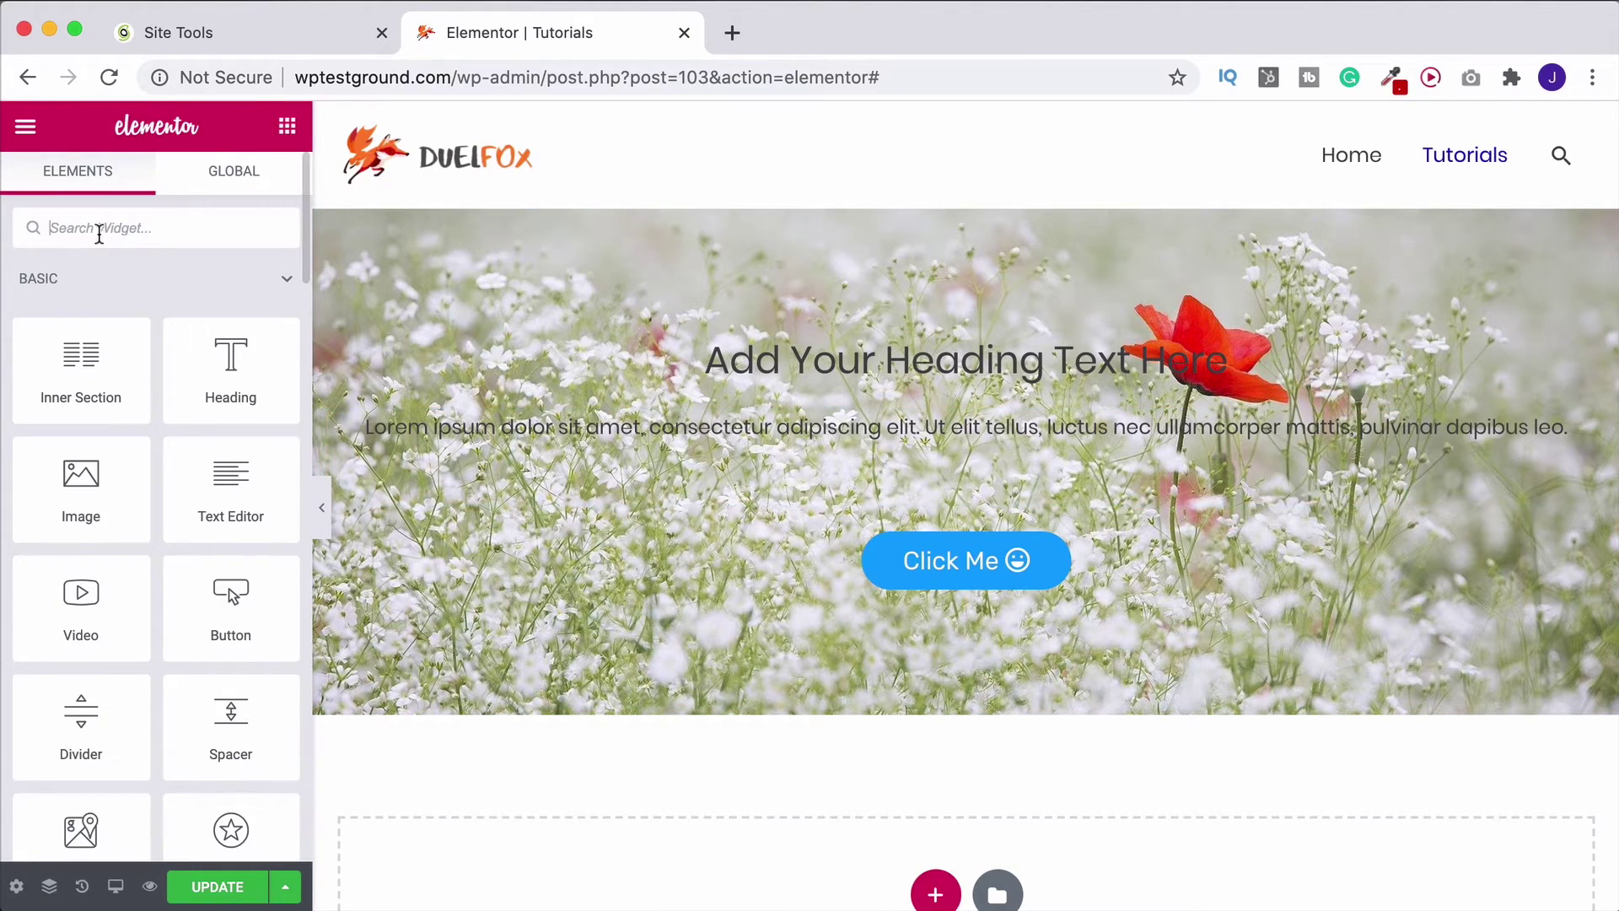
pyautogui.write('call')
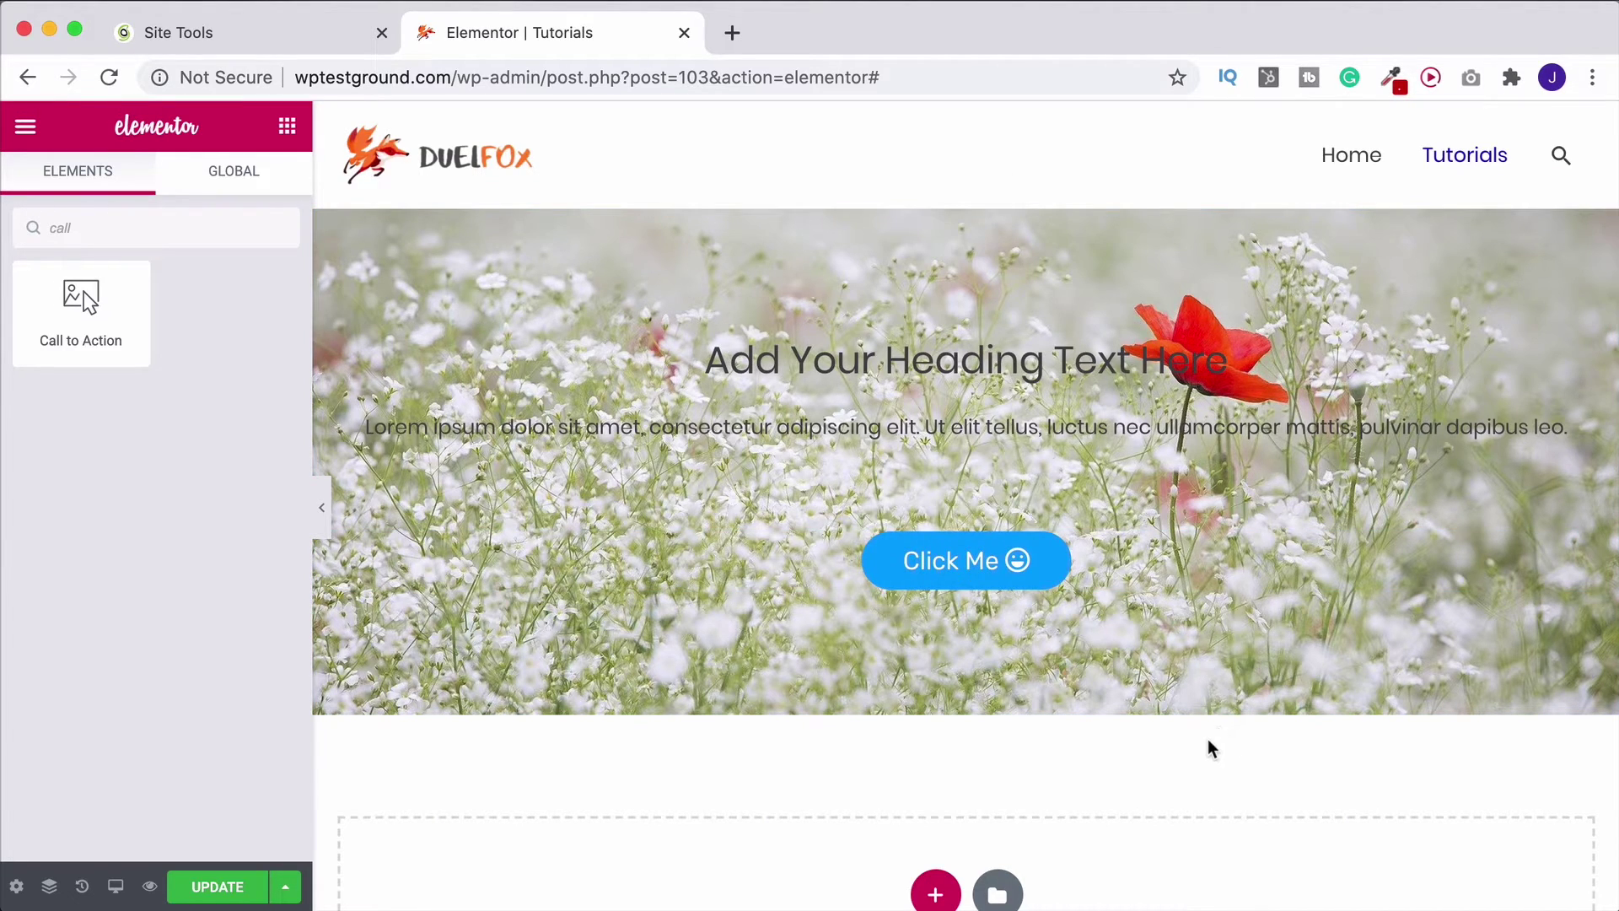
pyautogui.scroll(-4, 1054, 719)
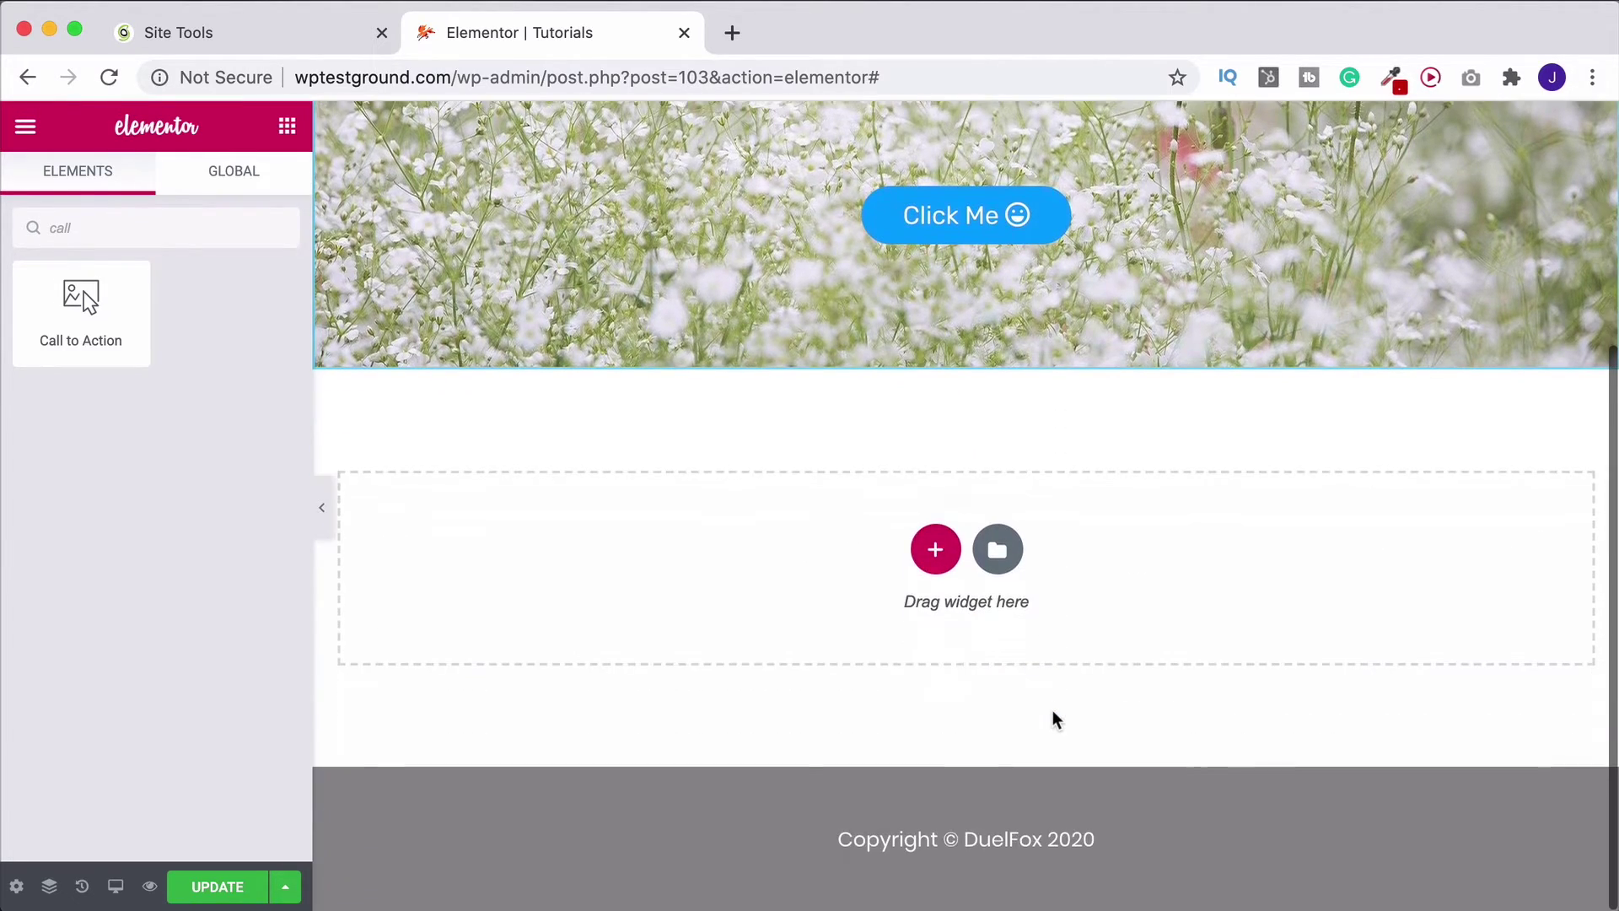
pyautogui.scroll(4, 1054, 719)
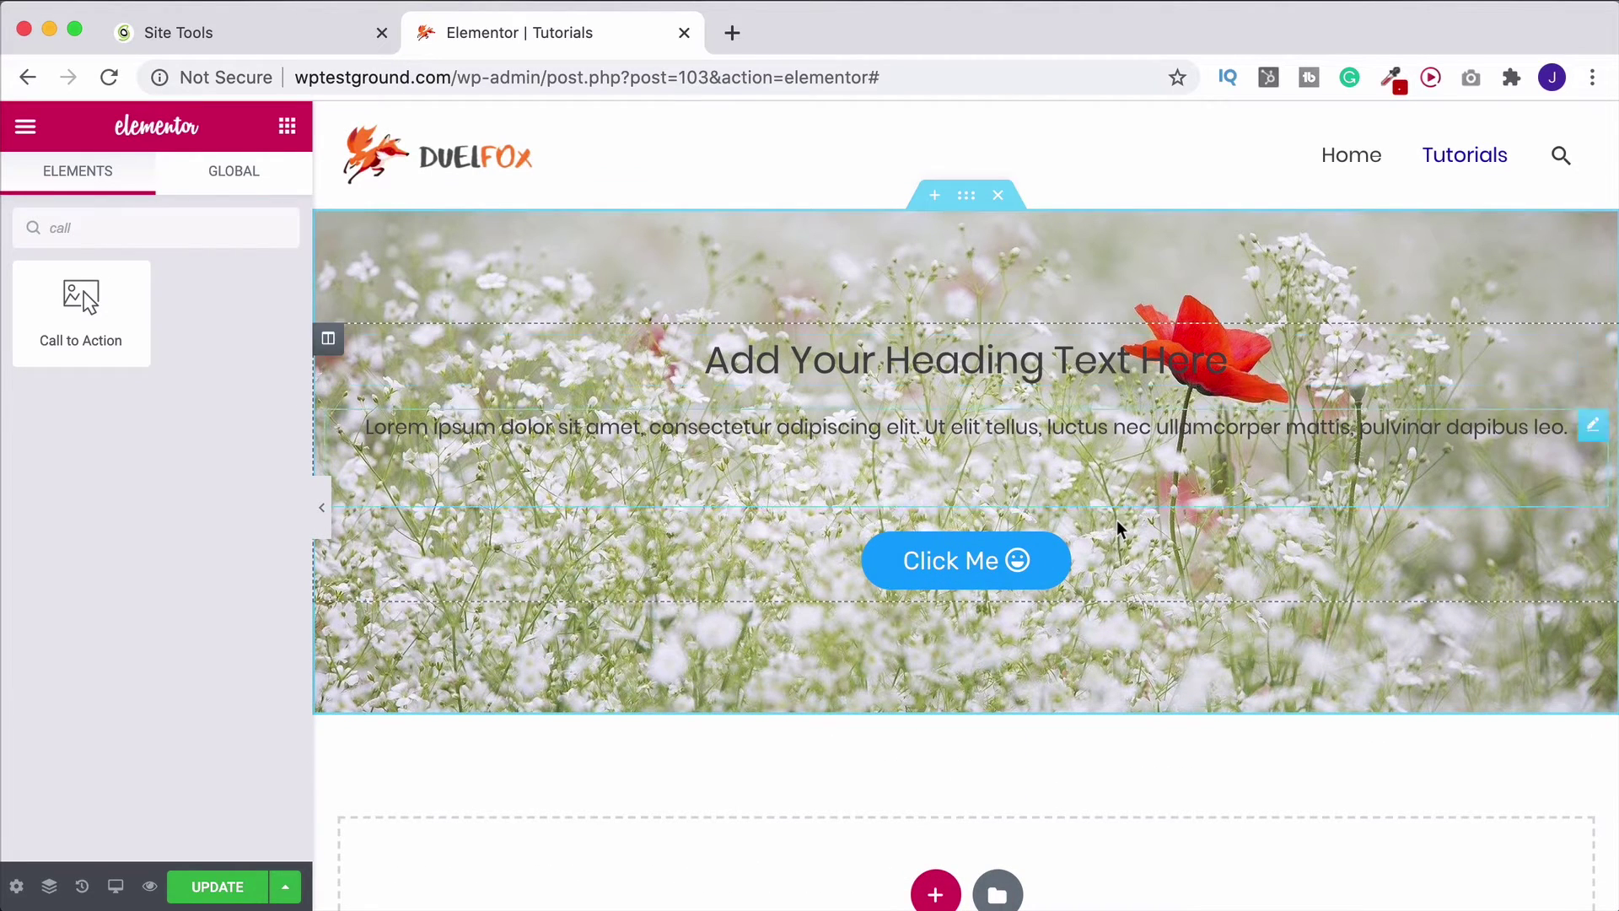
# Step: Add an Inner Section between the text and the button, and move the Click Me button into its first column
pyautogui.scroll(-4, 1118, 529)
pyautogui.scroll(4, 1118, 529)
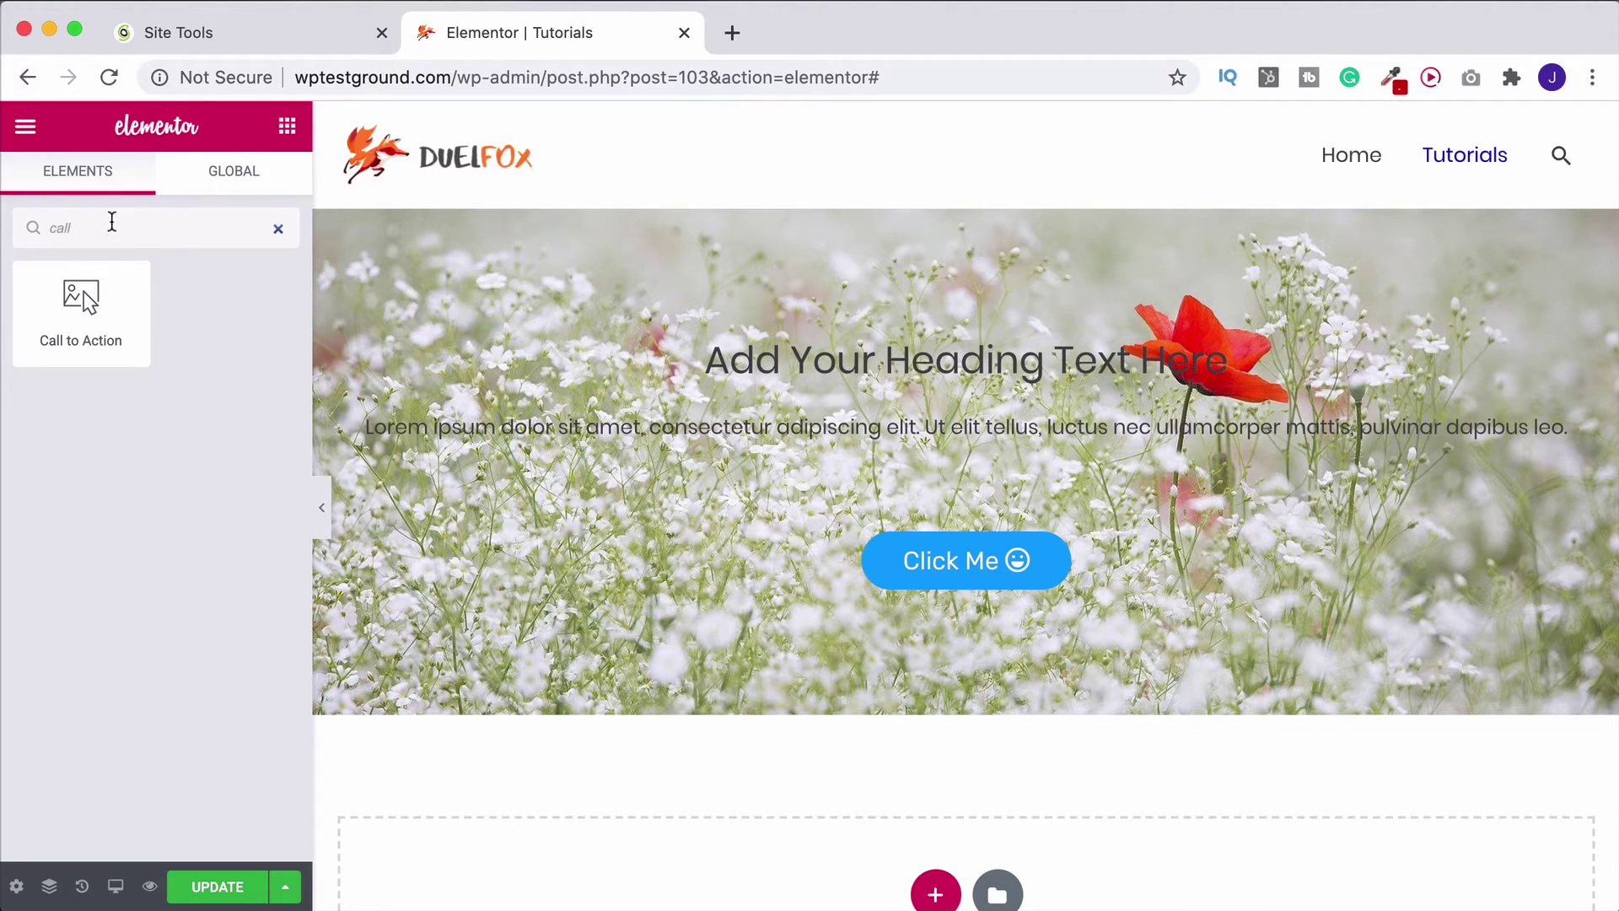
pyautogui.click(272, 232)
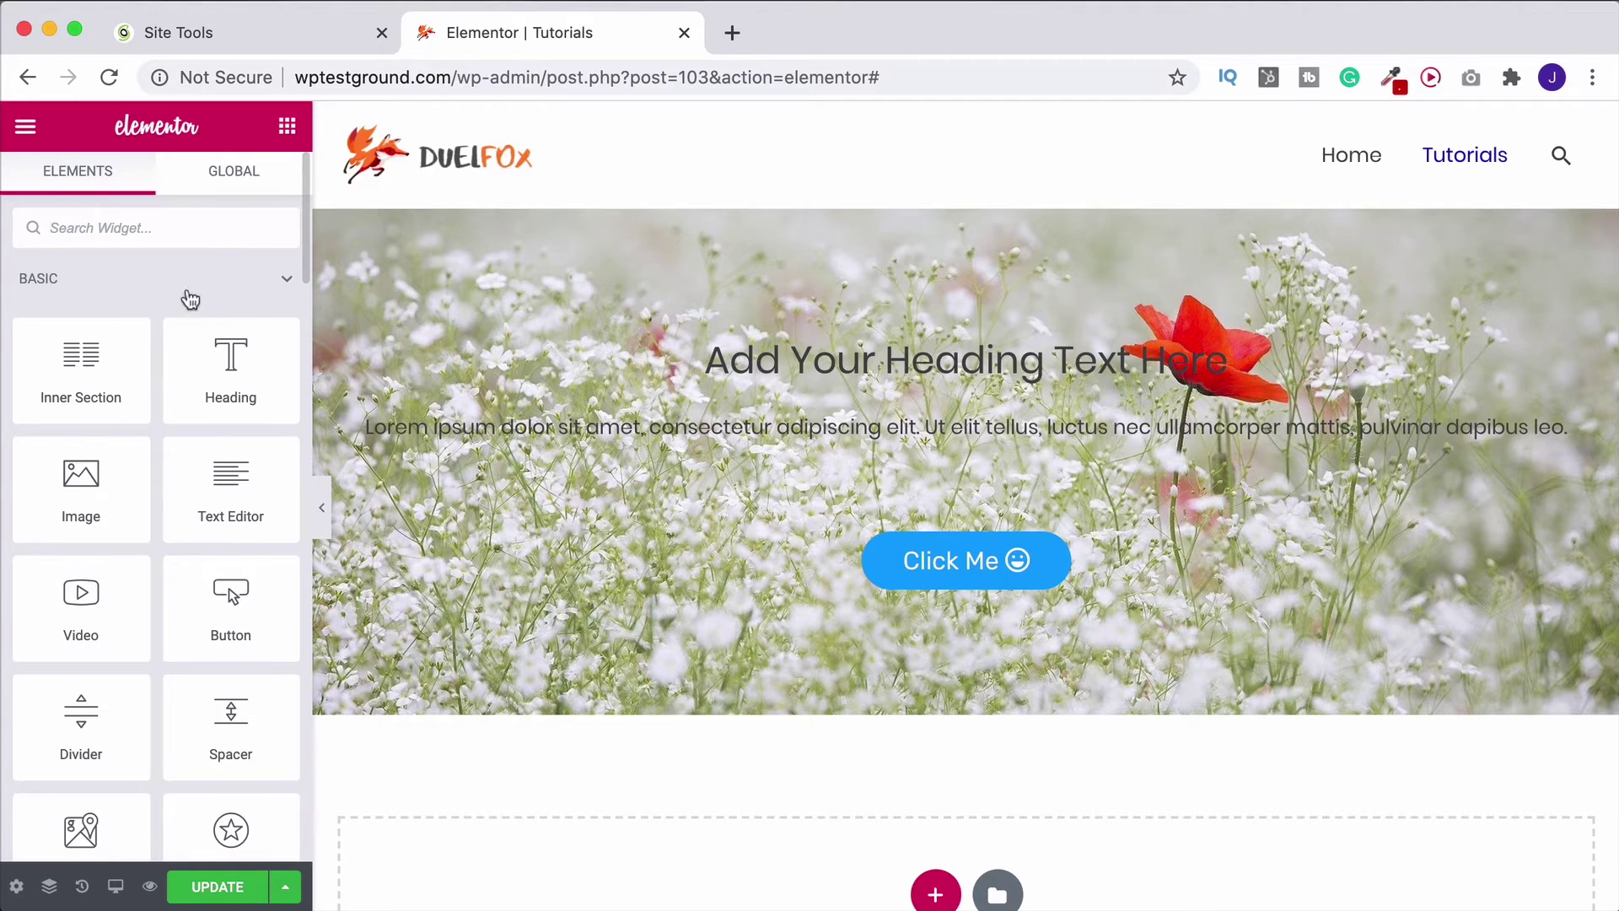
pyautogui.moveTo(80, 364); pyautogui.dragTo(945, 534)
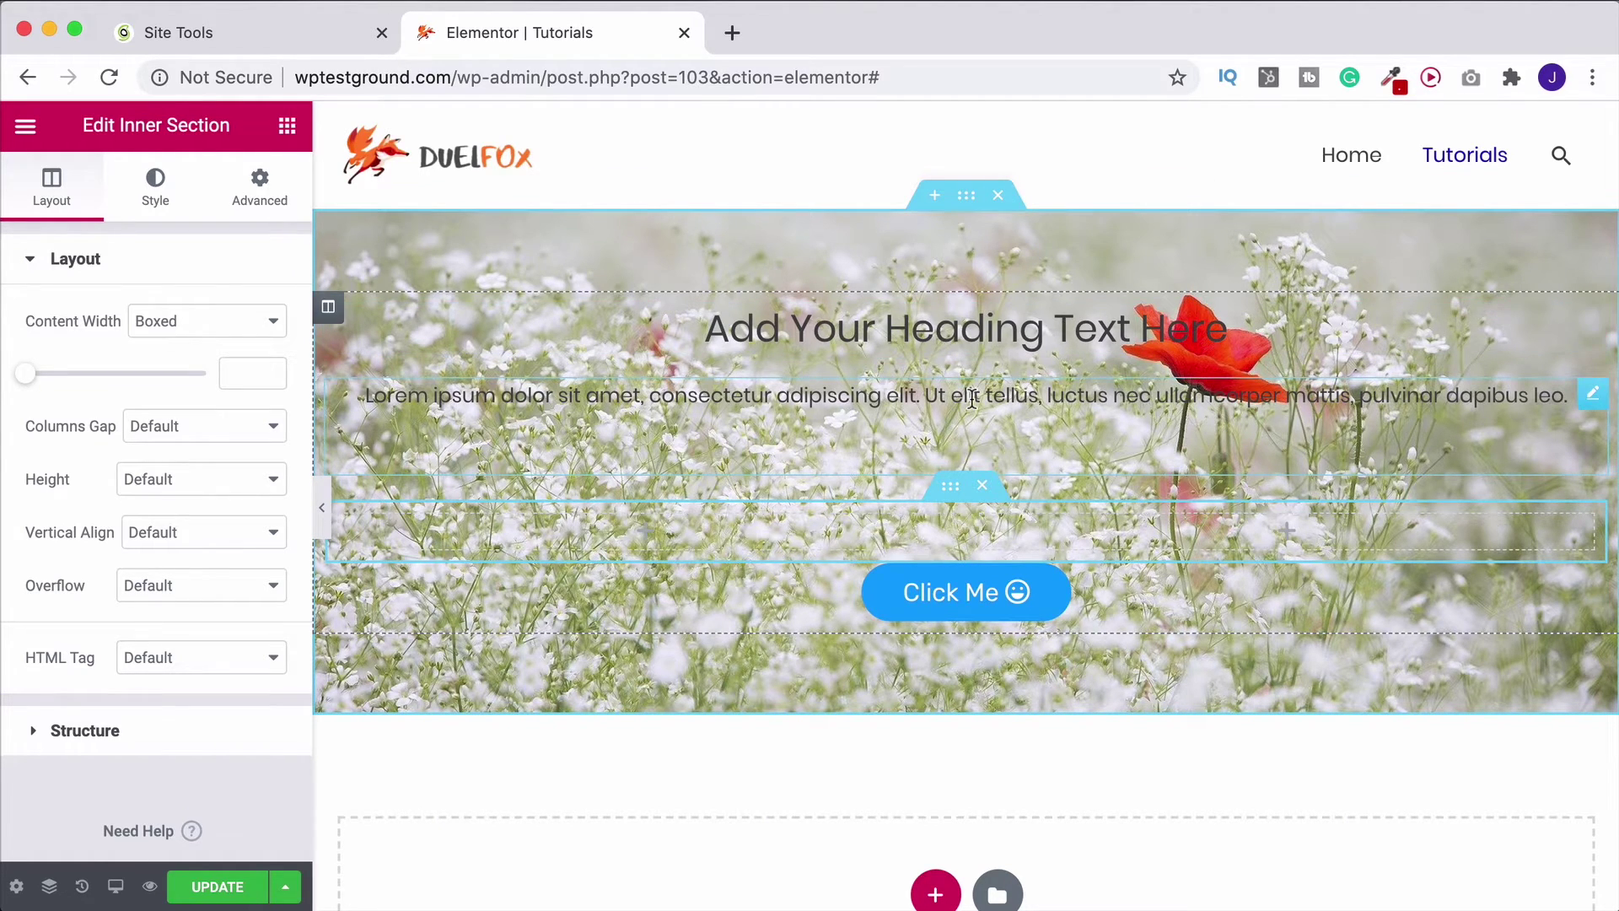
pyautogui.moveTo(1591, 584); pyautogui.dragTo(708, 567)
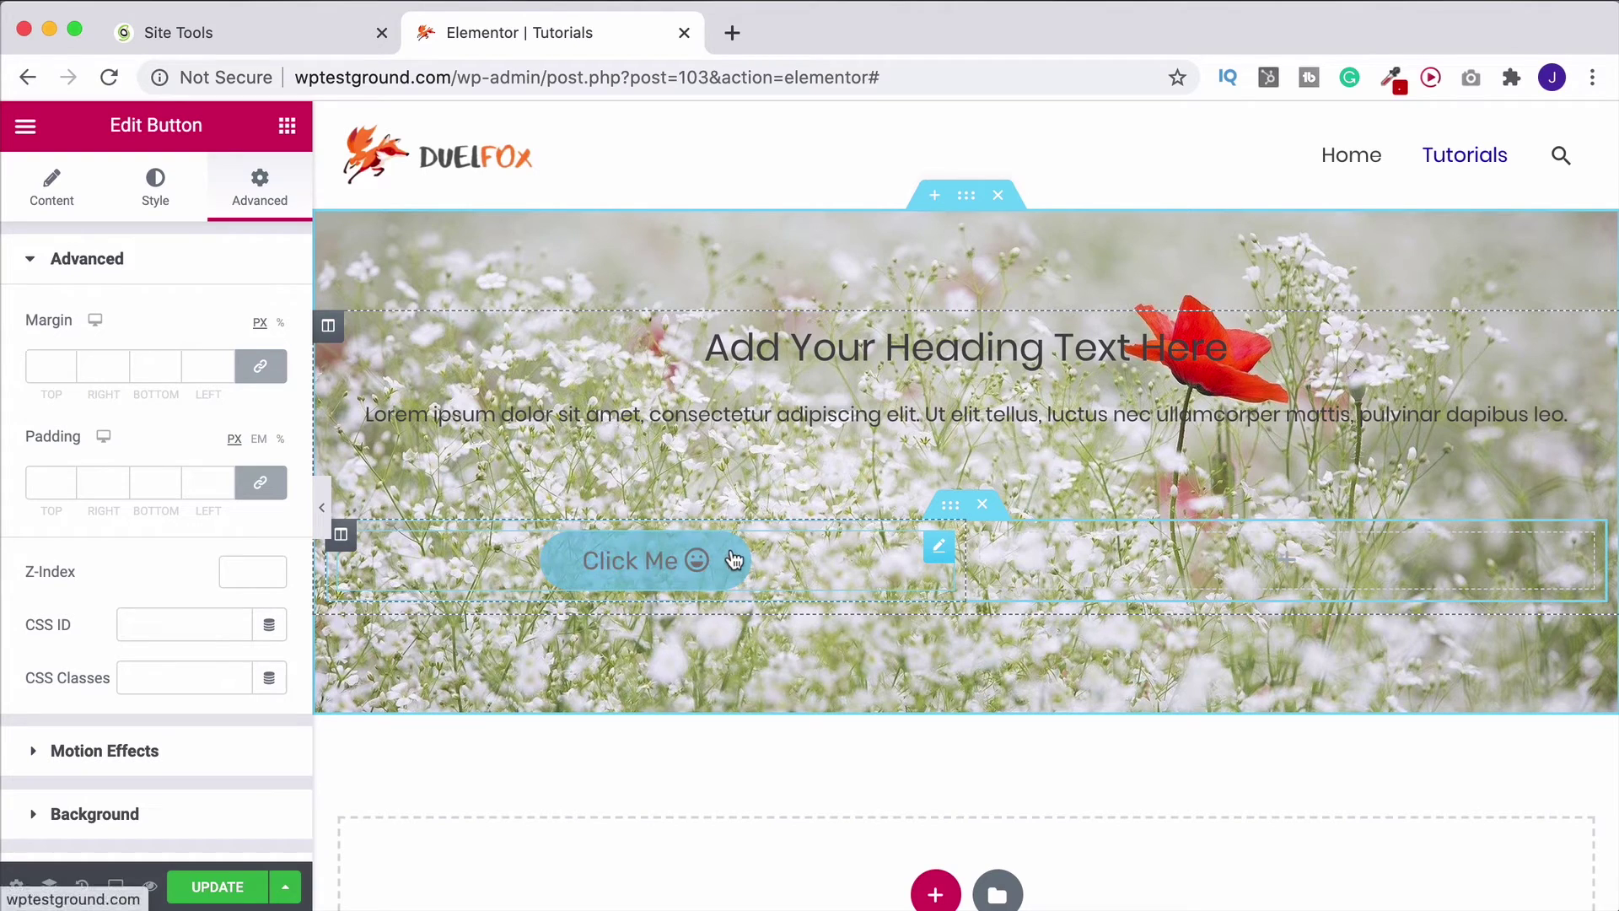
# Step: Copy the Click Me button and paste it into the second column of the inner section
pyautogui.rightClick(936, 532)
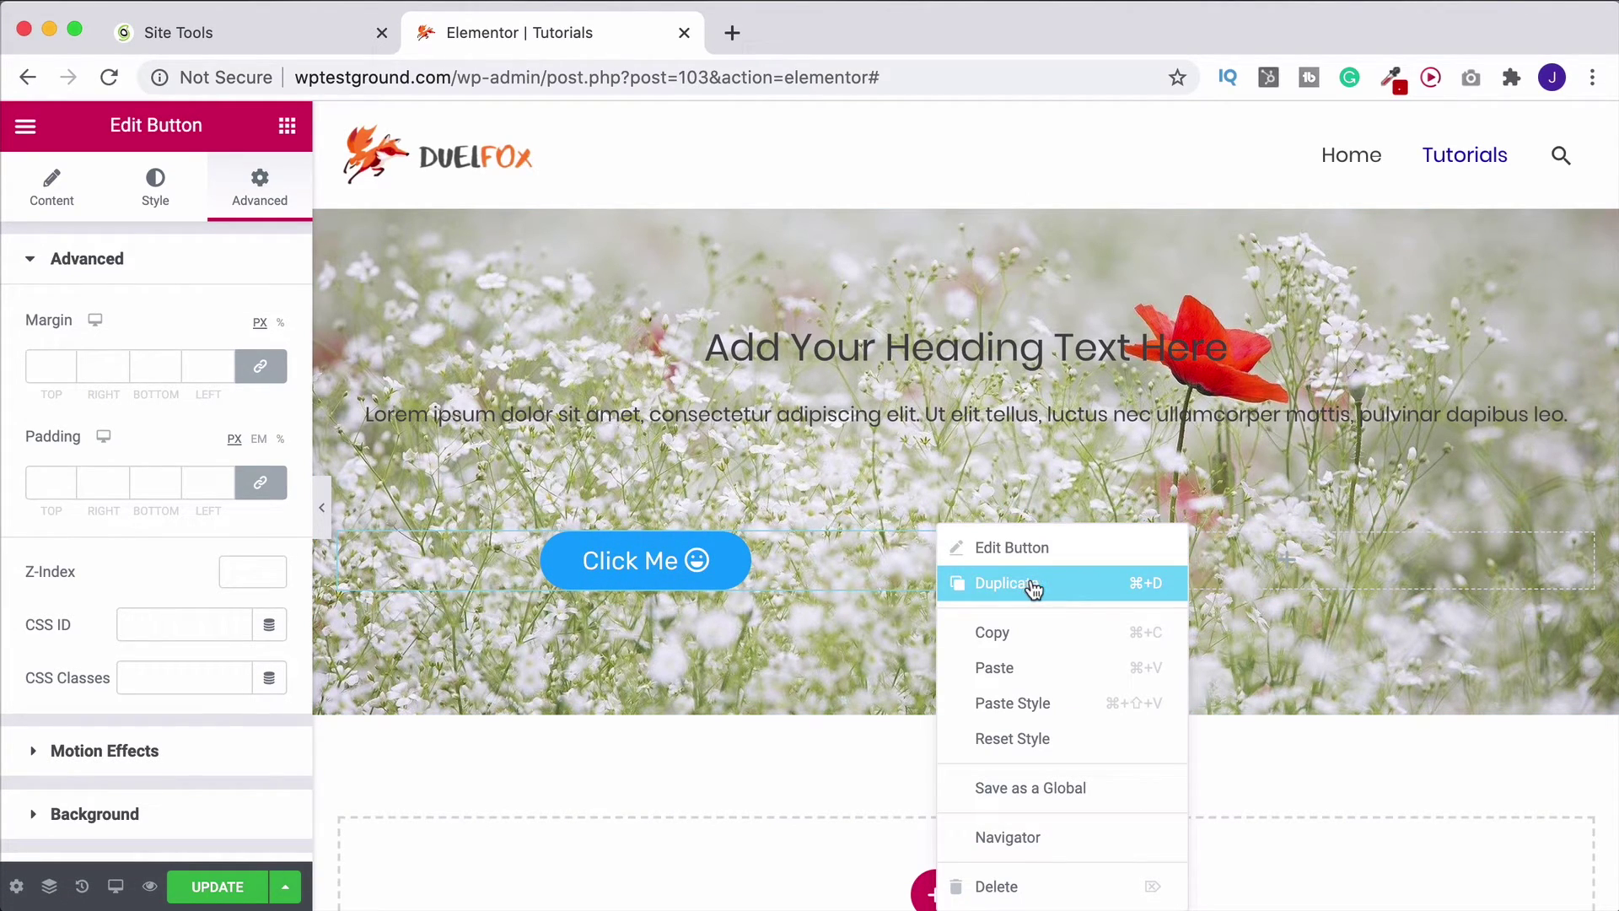
pyautogui.click(978, 635)
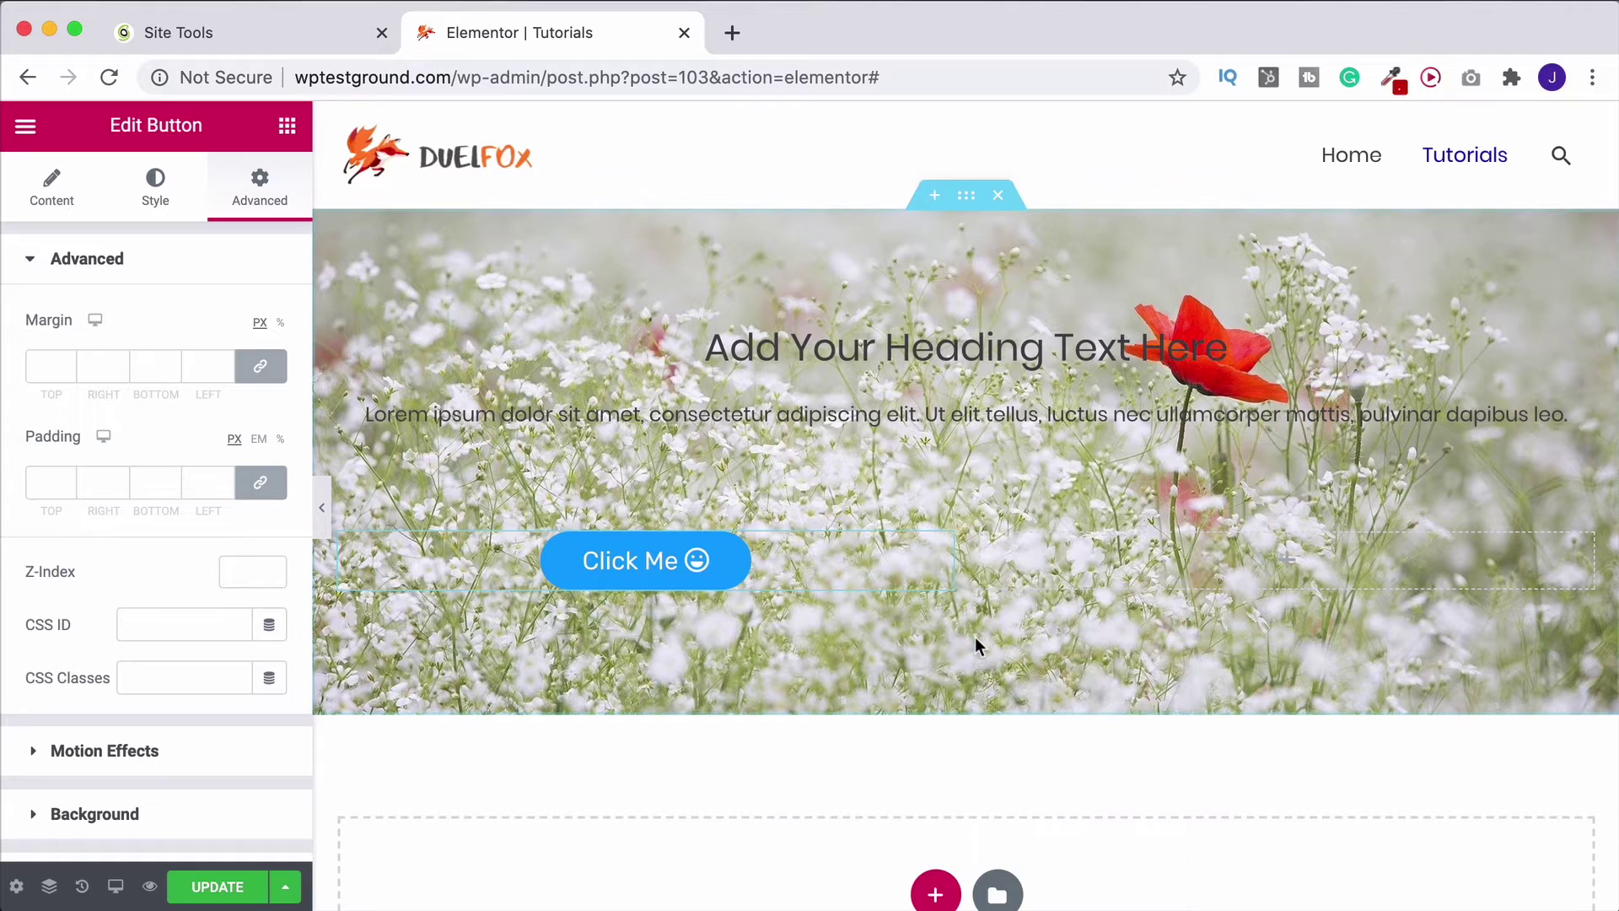
pyautogui.rightClick(1282, 570)
pyautogui.click(1341, 713)
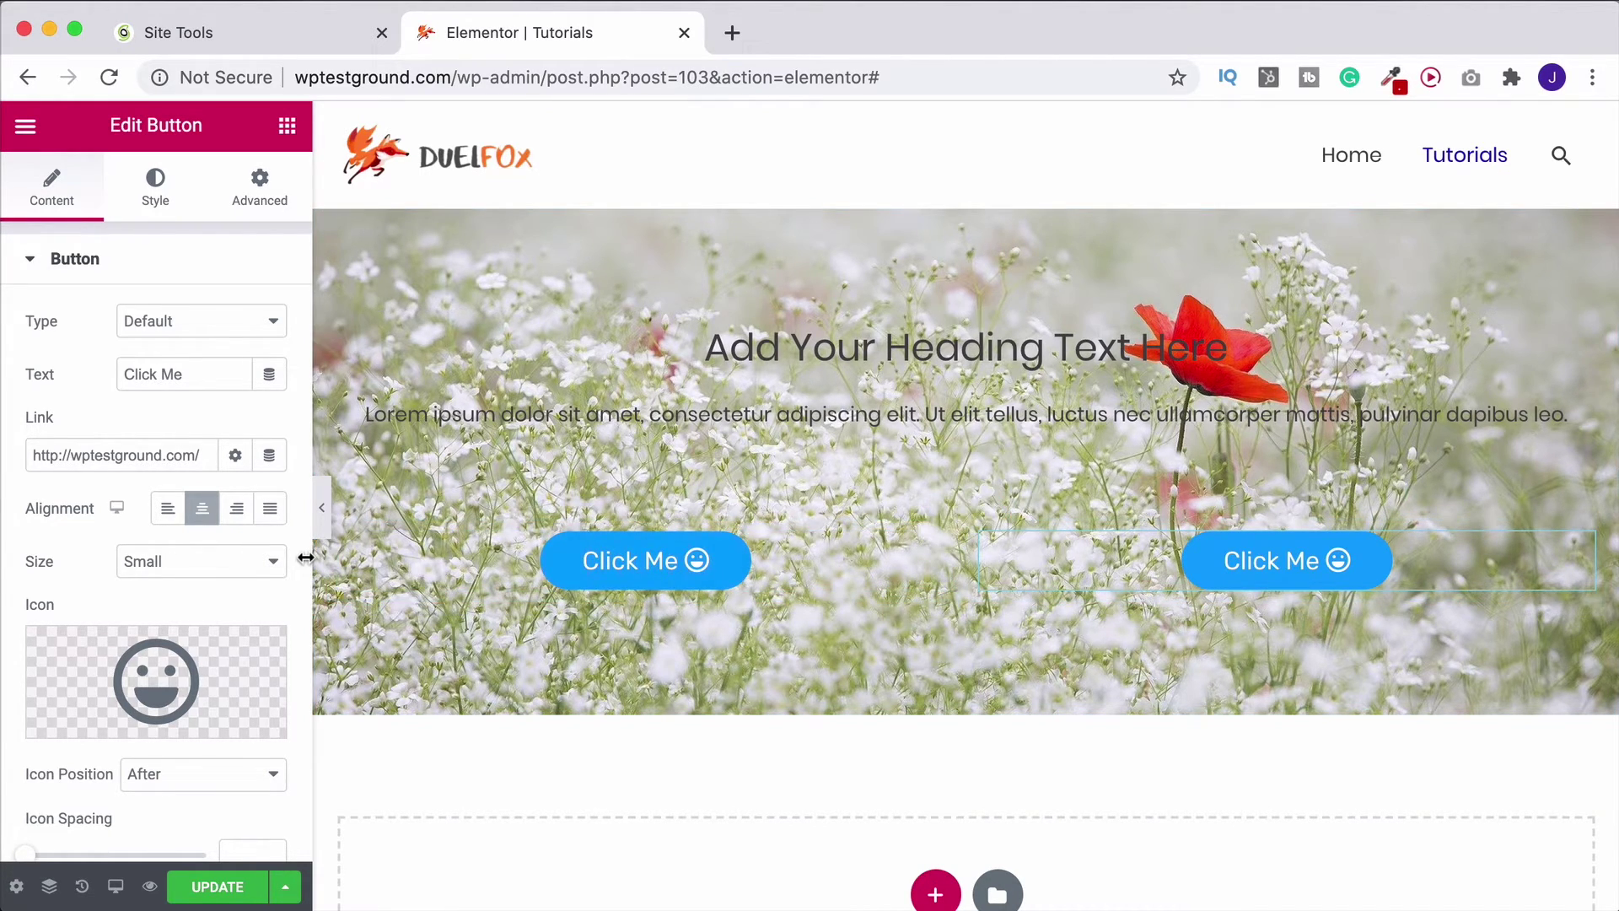
# Step: Align the second column's button left and the first column's button right so they sit side by side
pyautogui.click(169, 512)
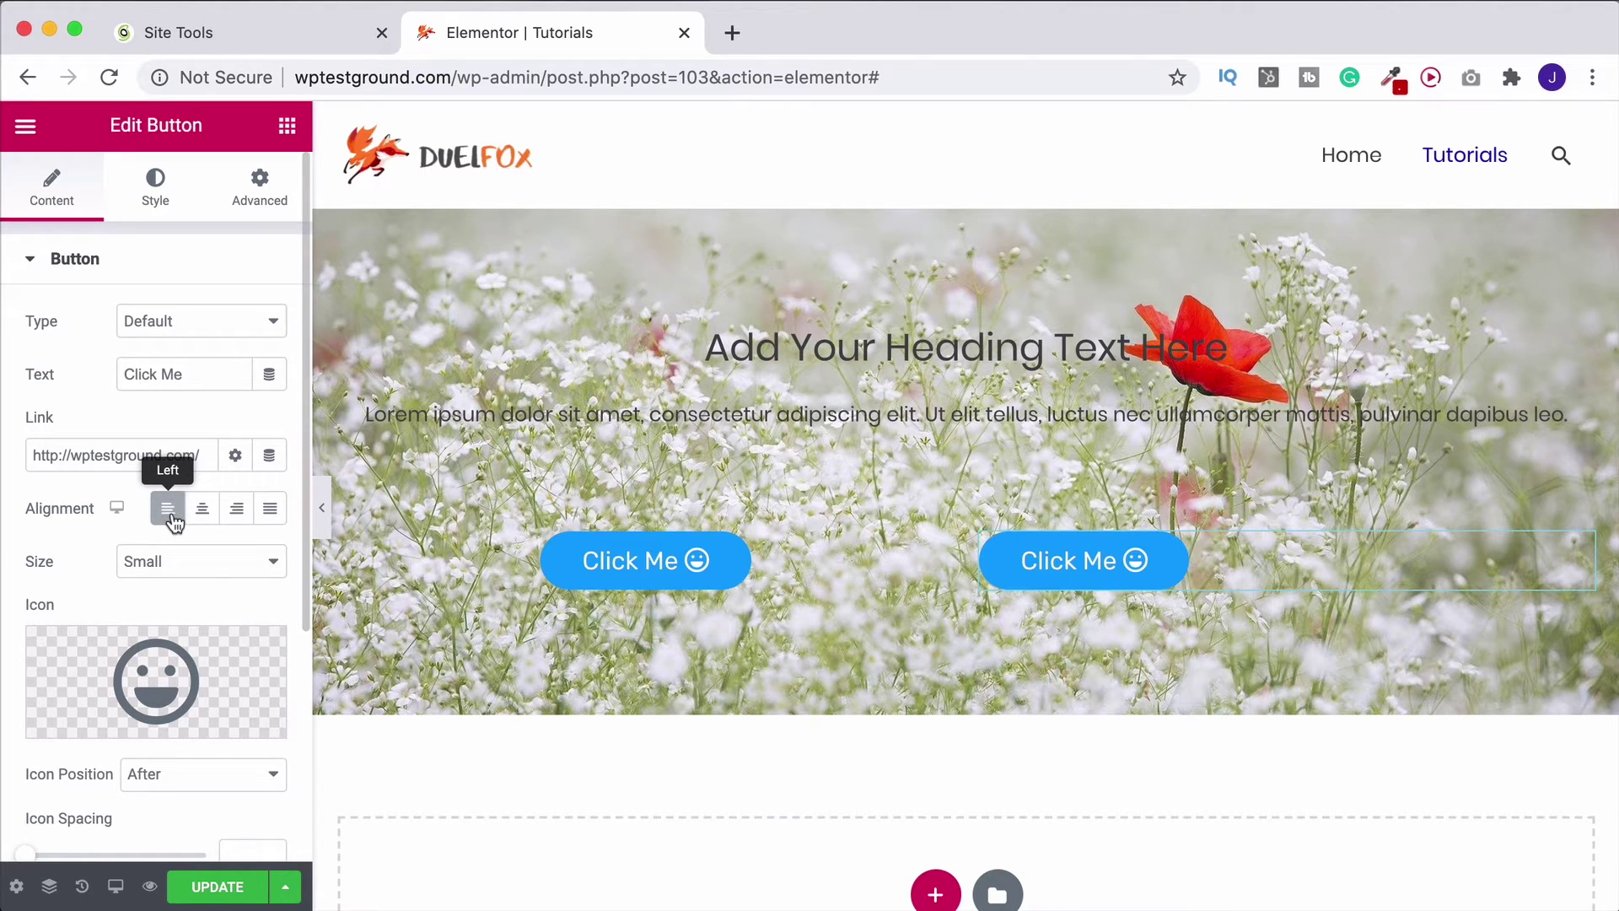
pyautogui.click(939, 574)
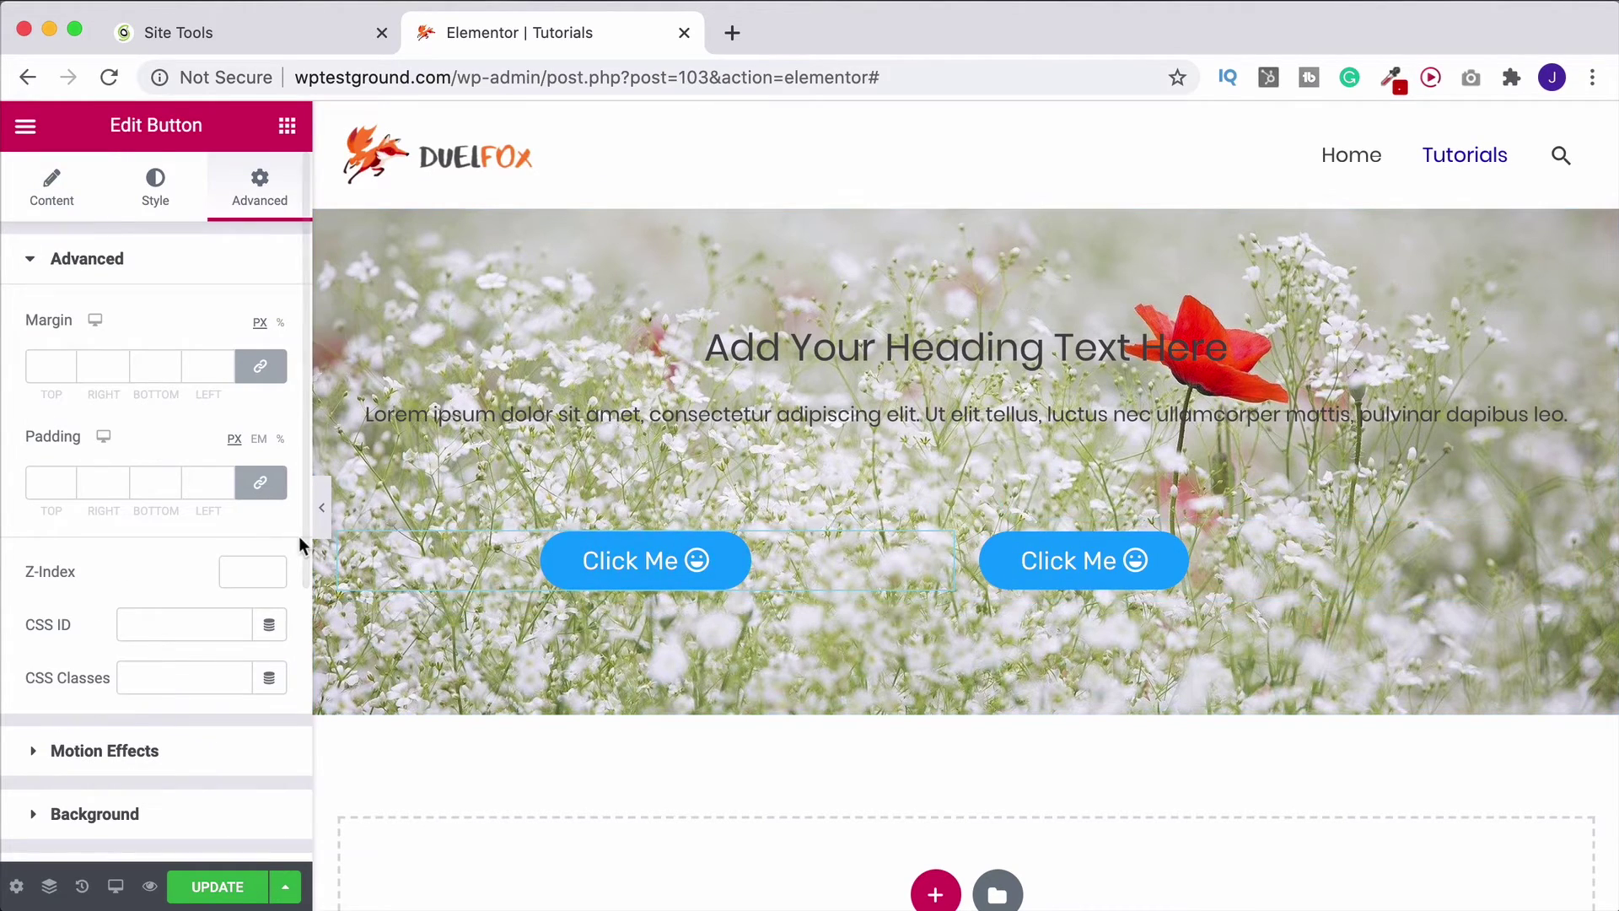
pyautogui.click(59, 206)
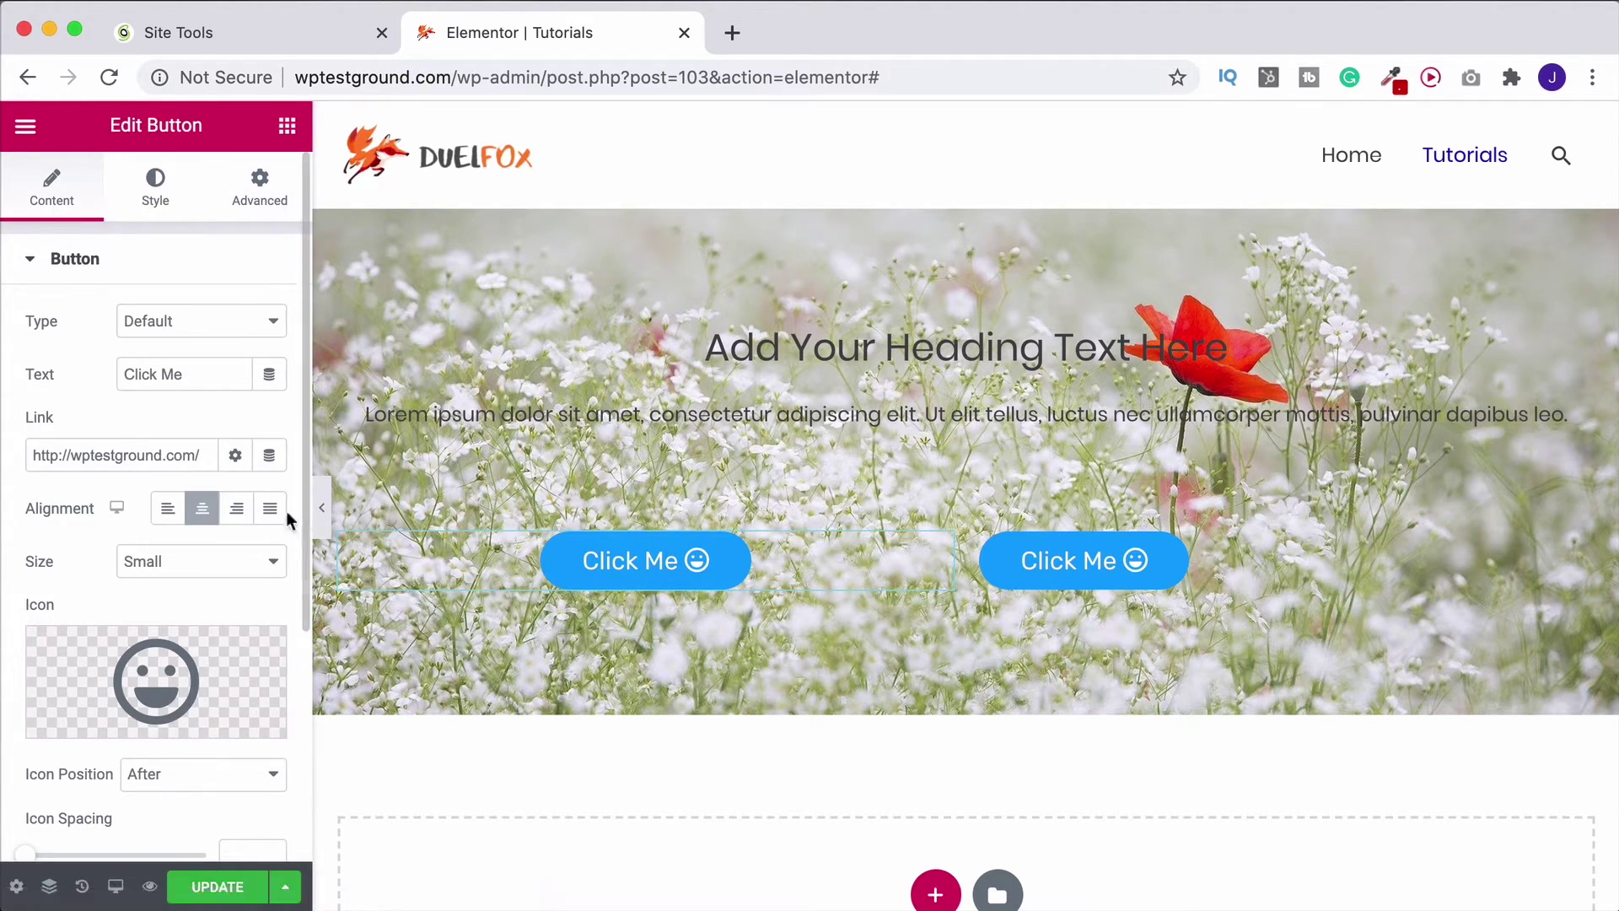
pyautogui.click(240, 514)
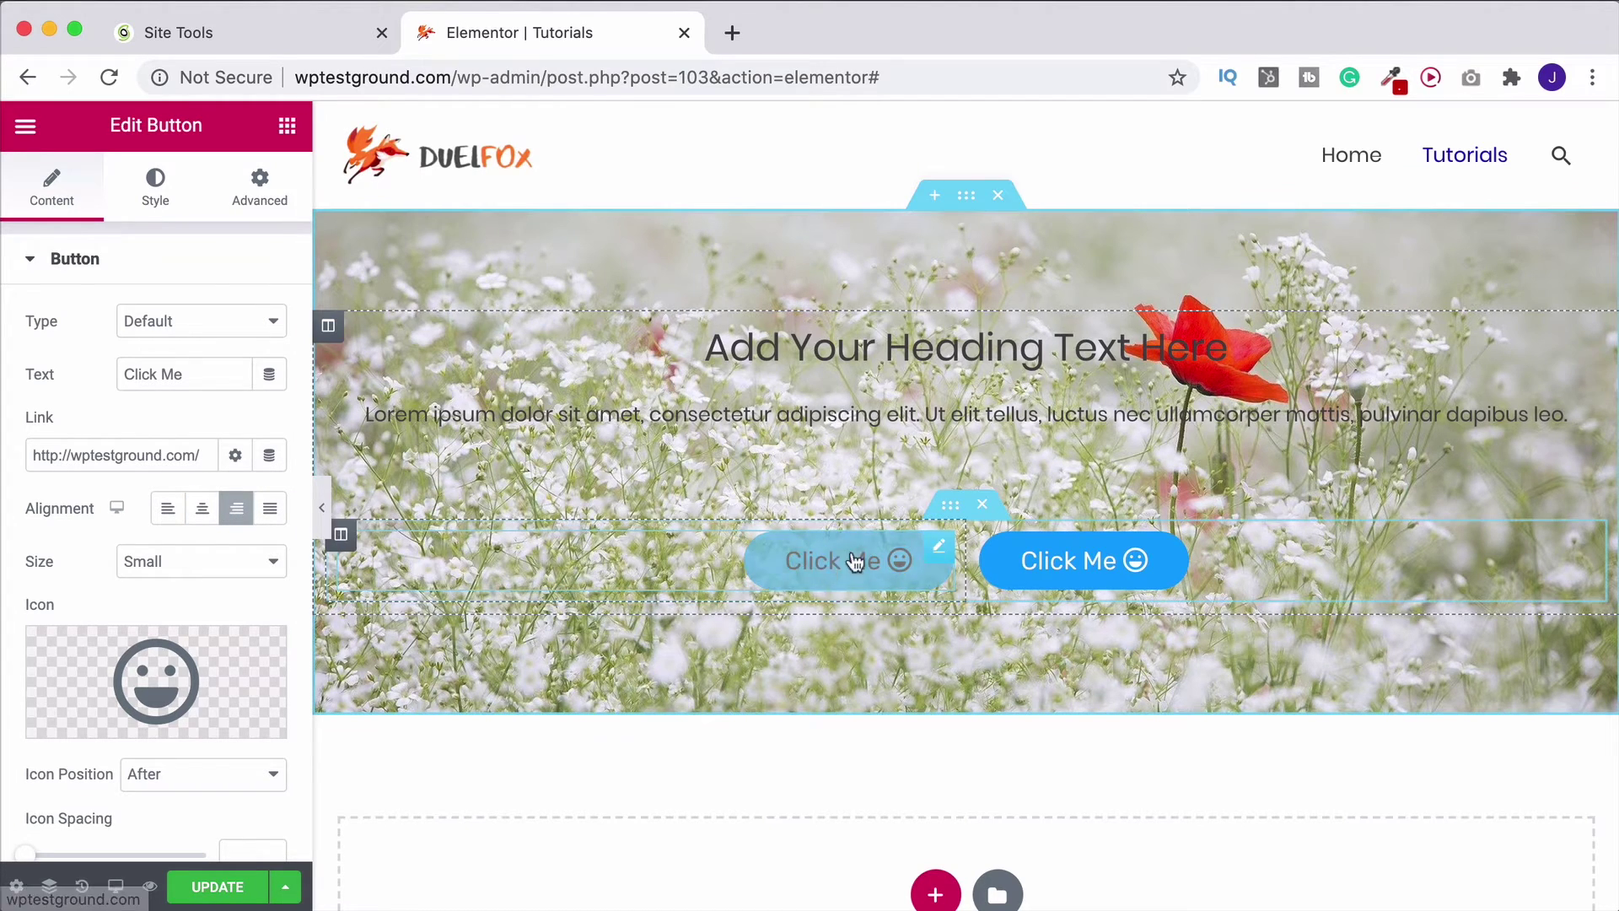
pyautogui.click(1285, 343)
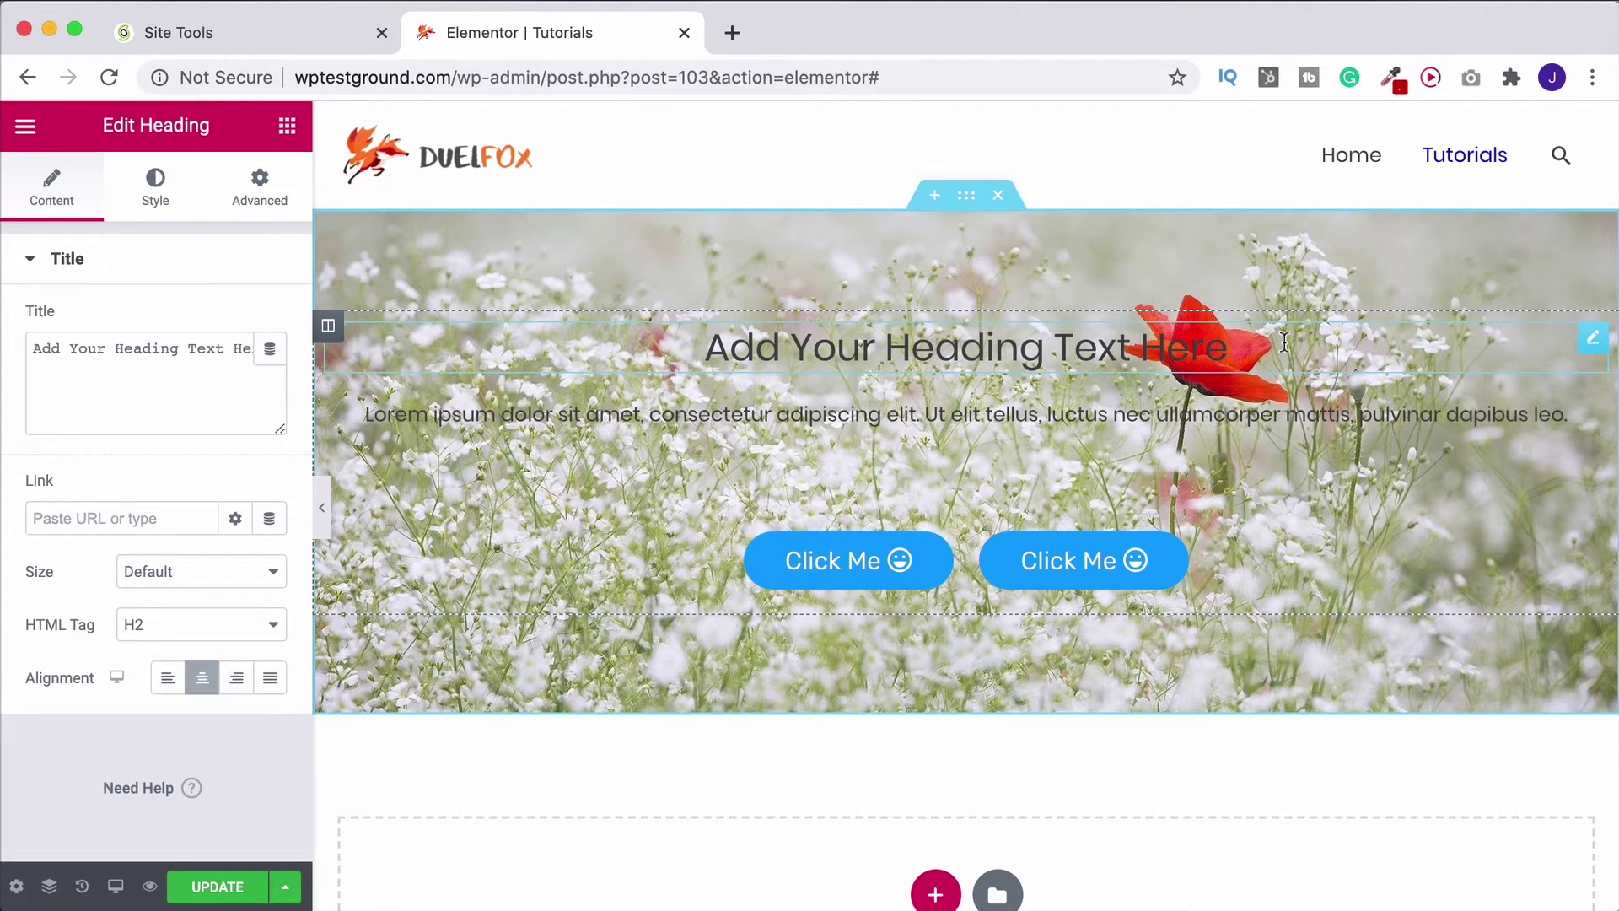
# Step: Try a two-column section with an Inner Section in its first column below the call-to-action section, and delete it
pyautogui.scroll(-5, 1265, 337)
pyautogui.scroll(1, 1218, 318)
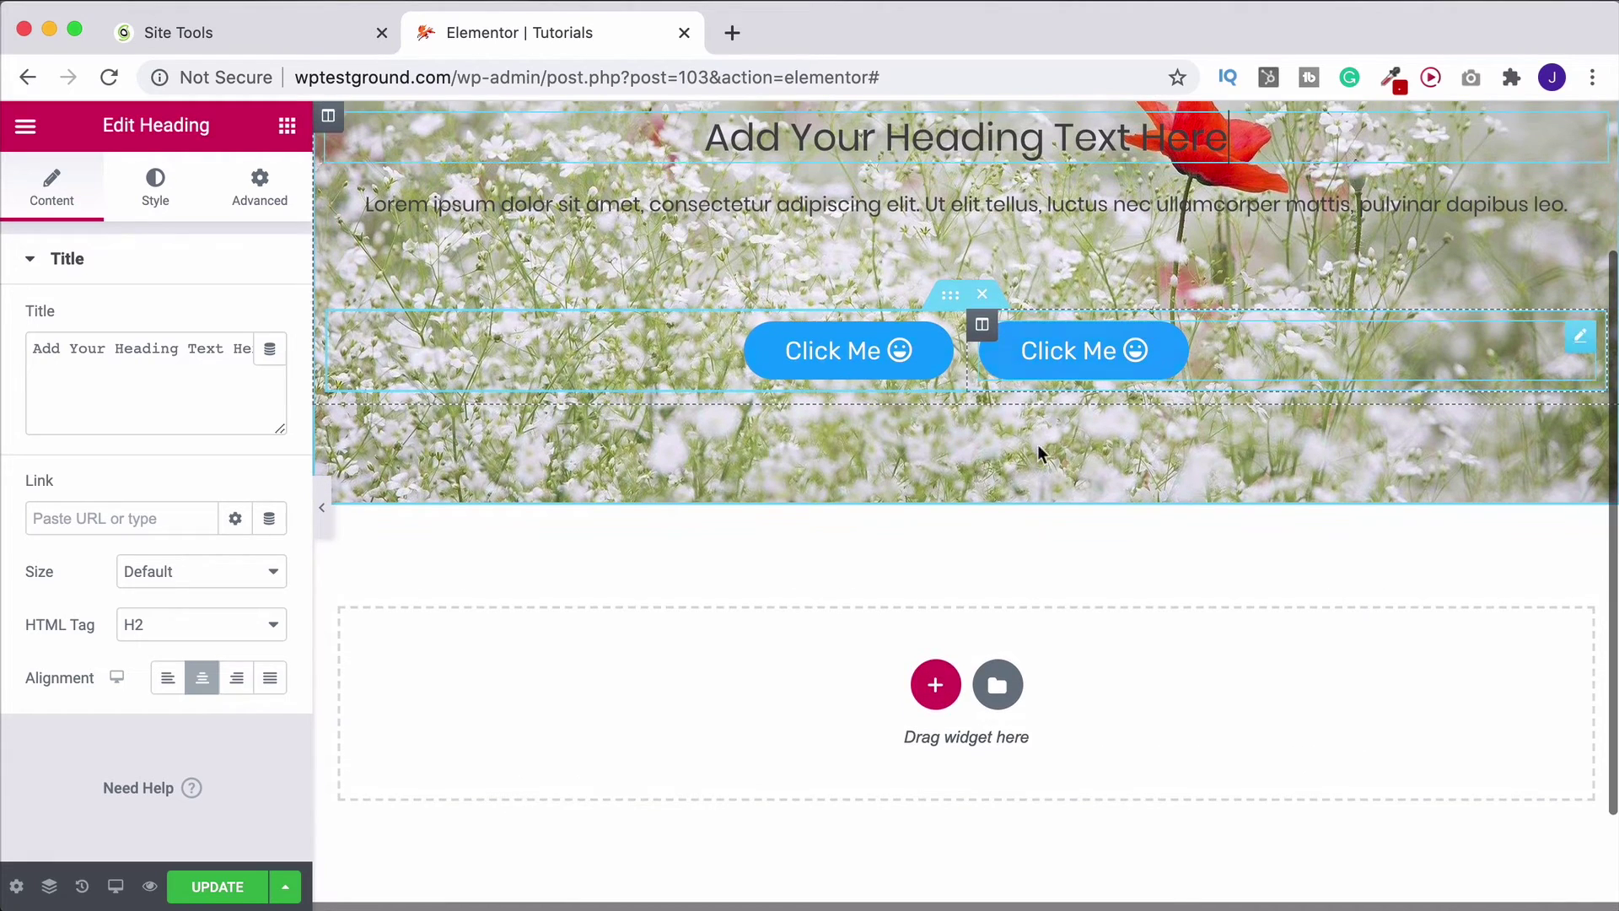
pyautogui.click(936, 685)
pyautogui.scroll(-1, 844, 692)
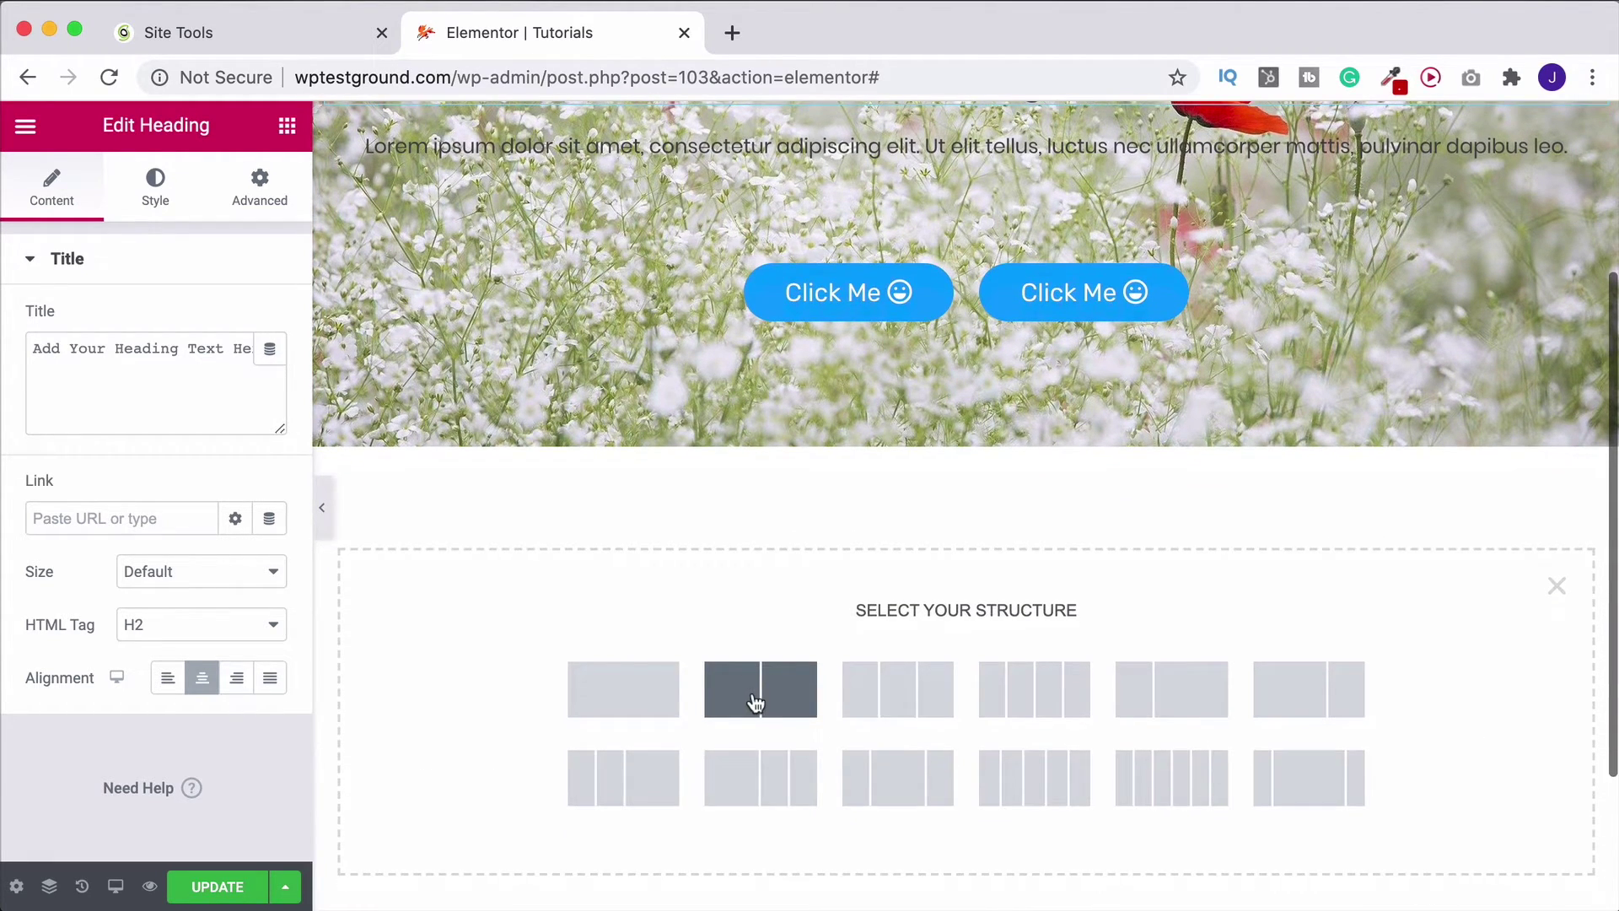
pyautogui.click(755, 702)
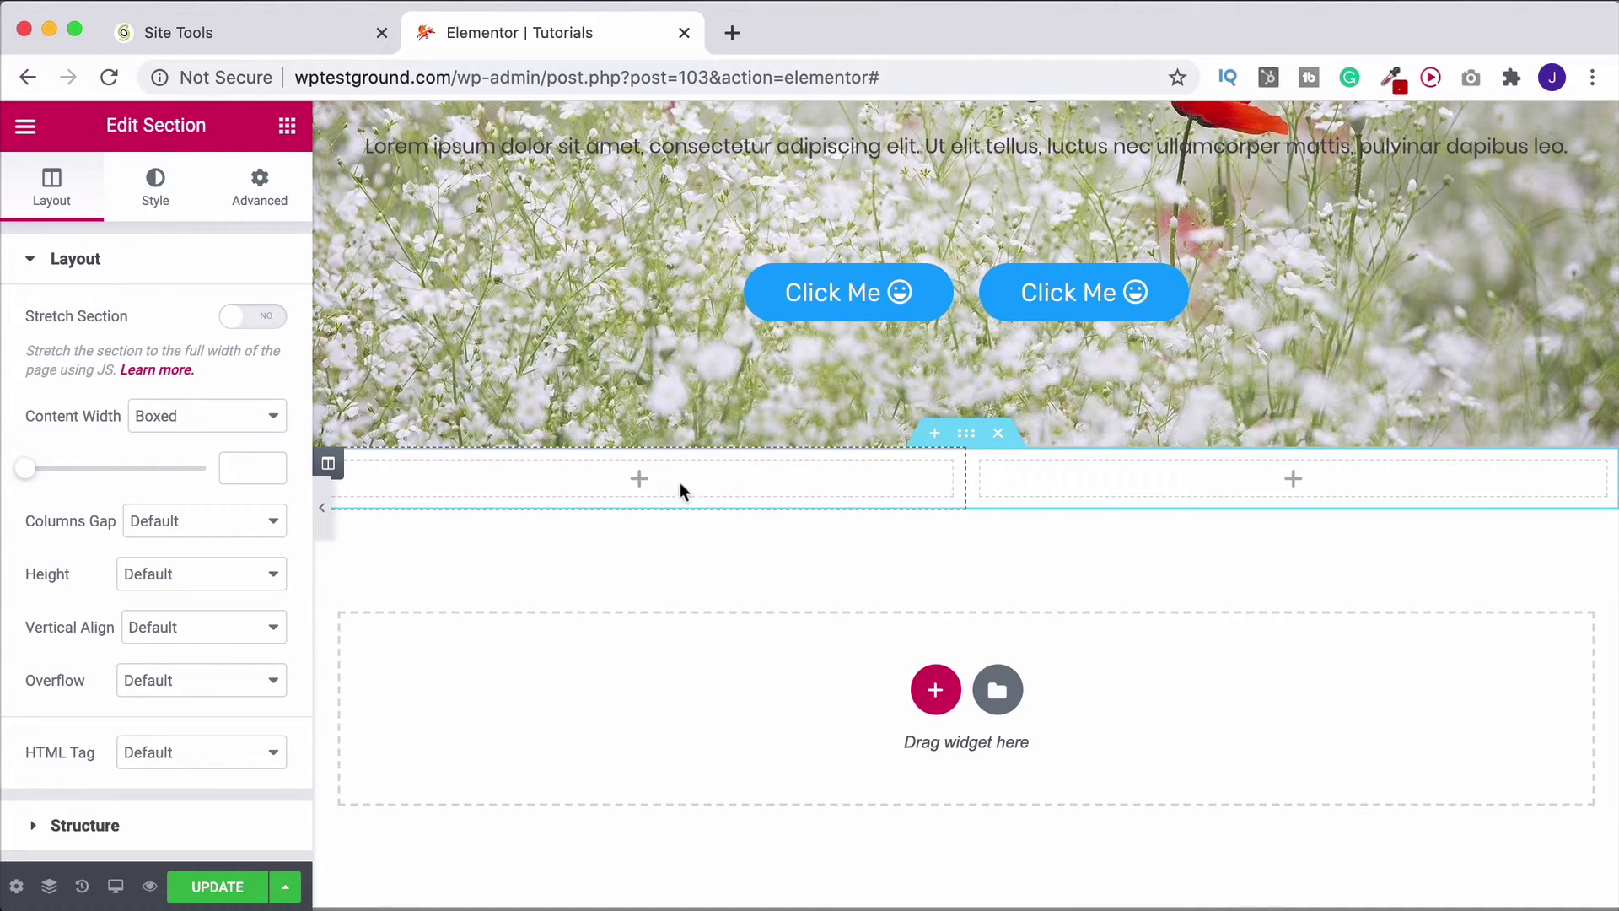
pyautogui.click(287, 125)
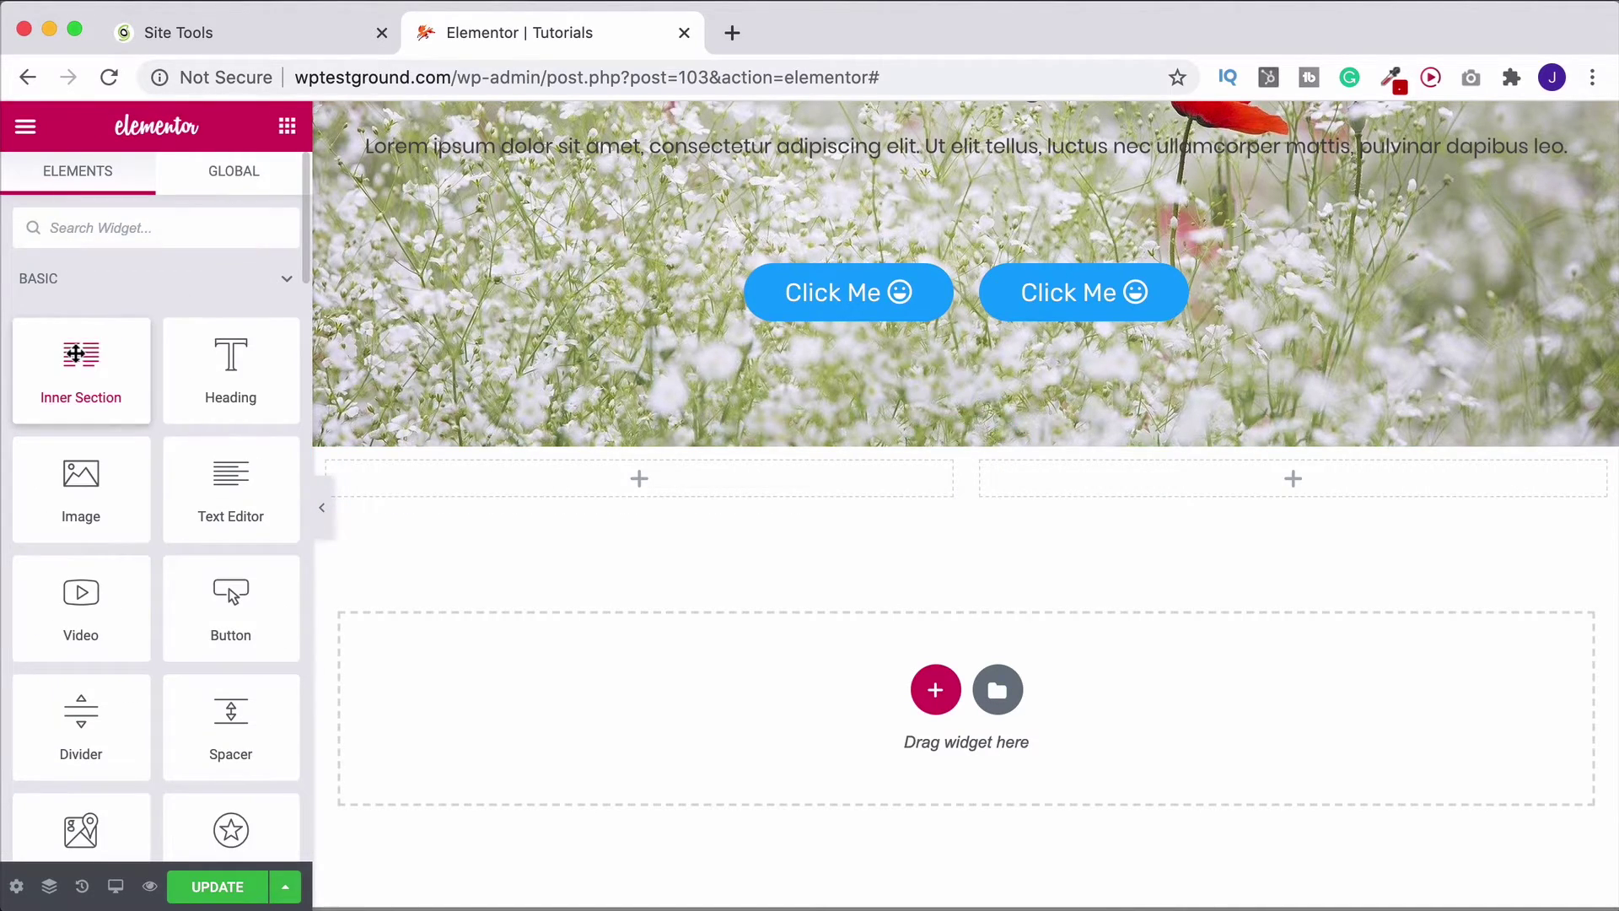
pyautogui.moveTo(81, 355); pyautogui.dragTo(654, 477)
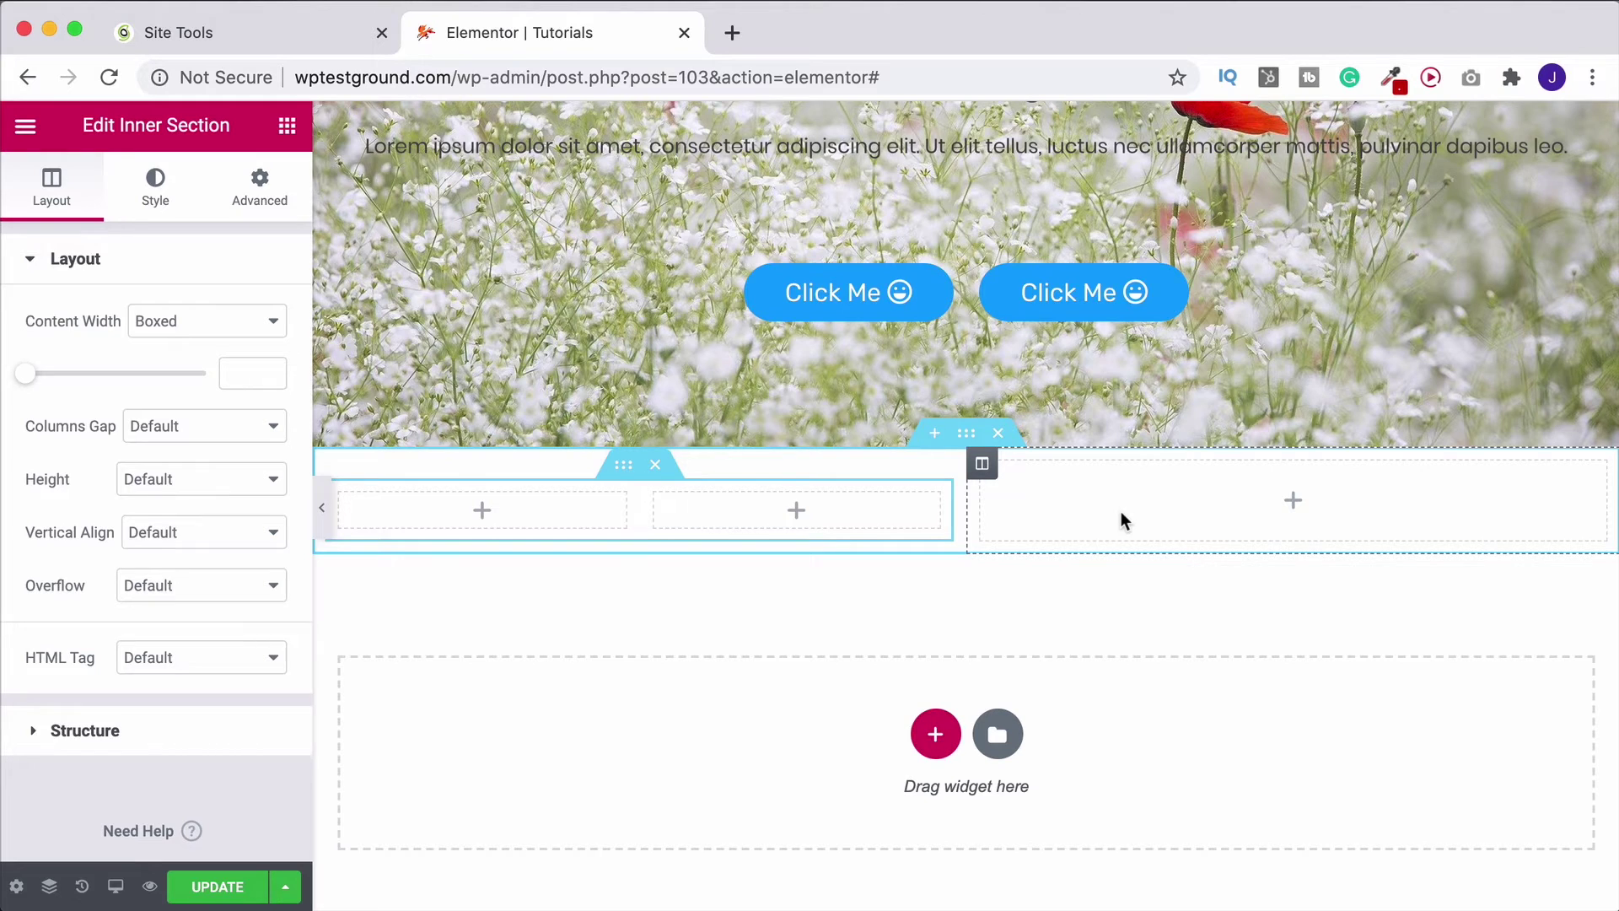
pyautogui.click(999, 434)
pyautogui.scroll(3, 1002, 482)
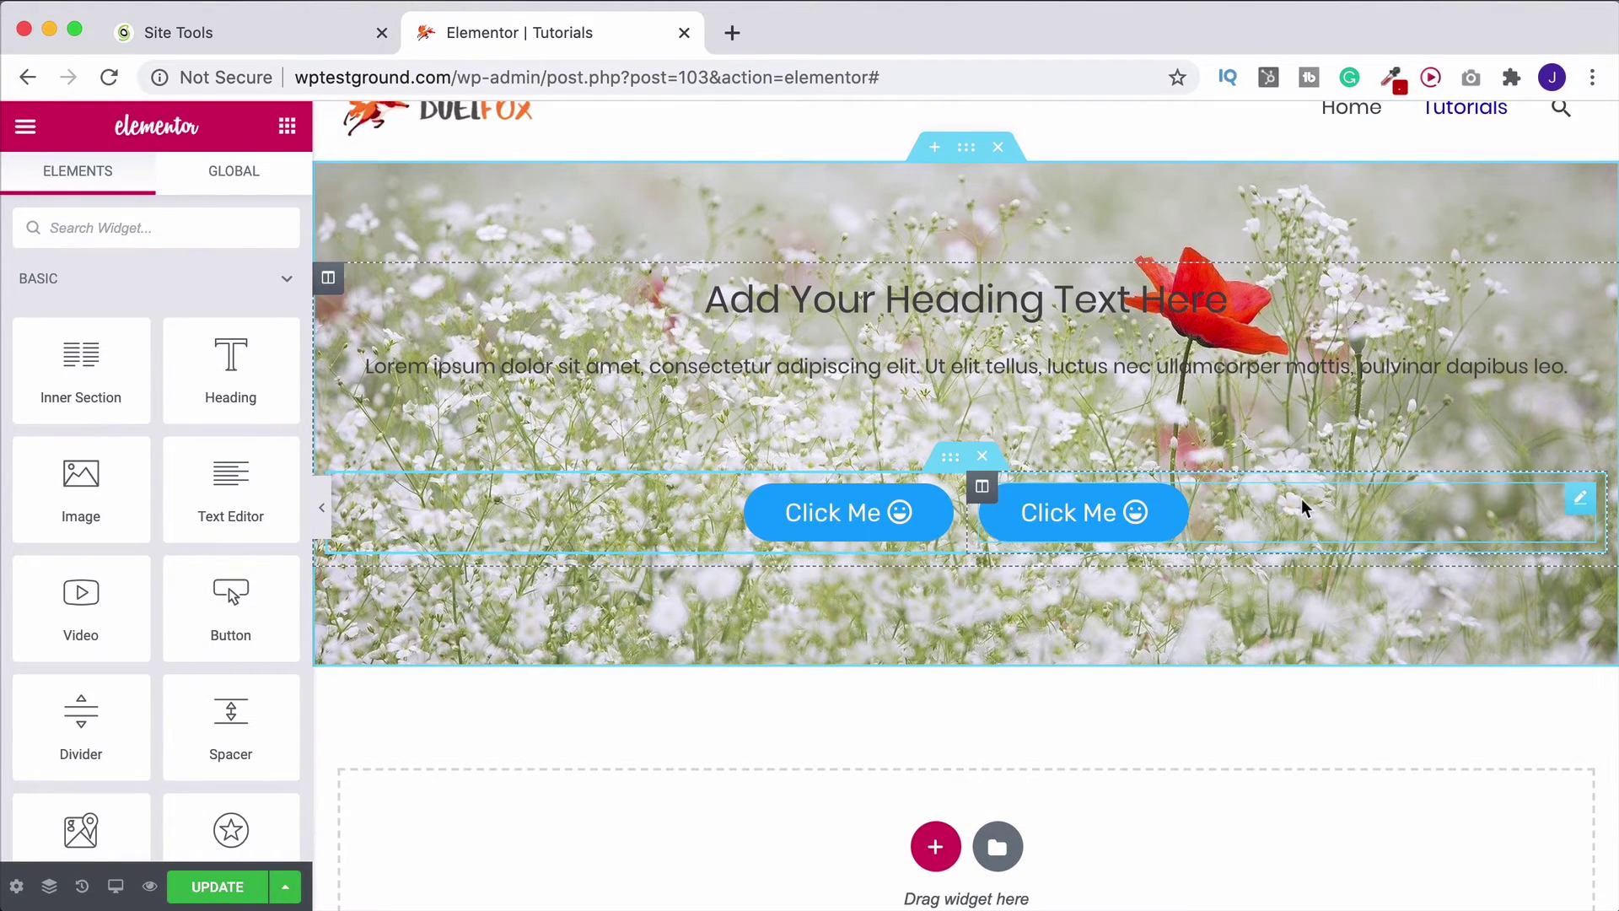
# Step: Add a third column to the inner section and place a duplicate of the second Click Me button in it
pyautogui.rightClick(981, 494)
pyautogui.click(1124, 596)
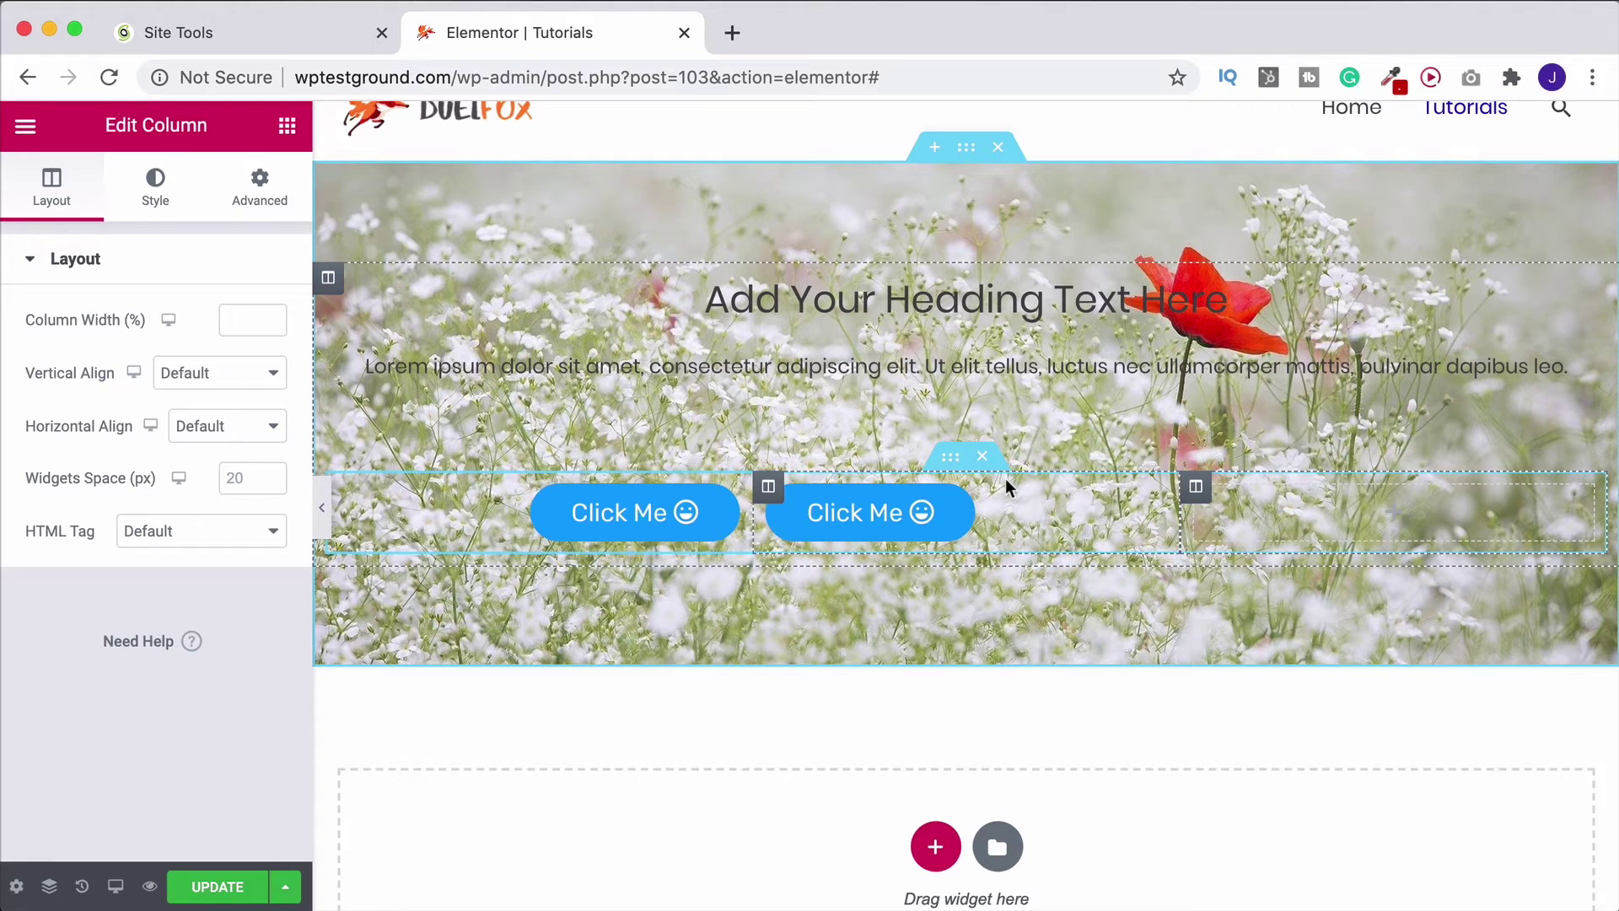
pyautogui.rightClick(1157, 499)
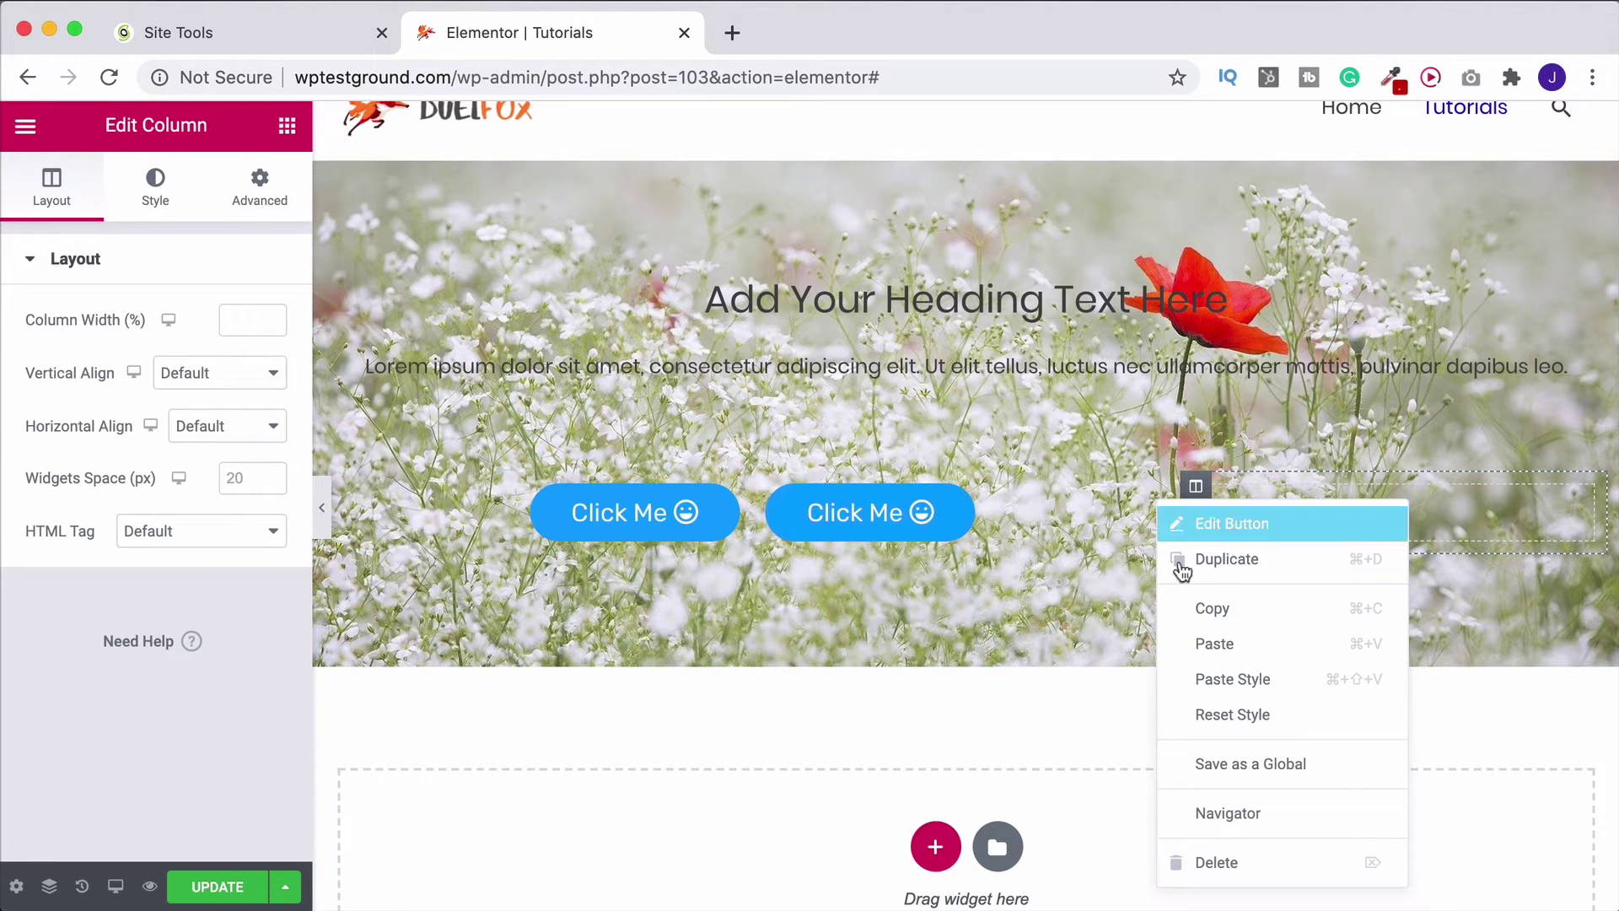
pyautogui.click(1228, 563)
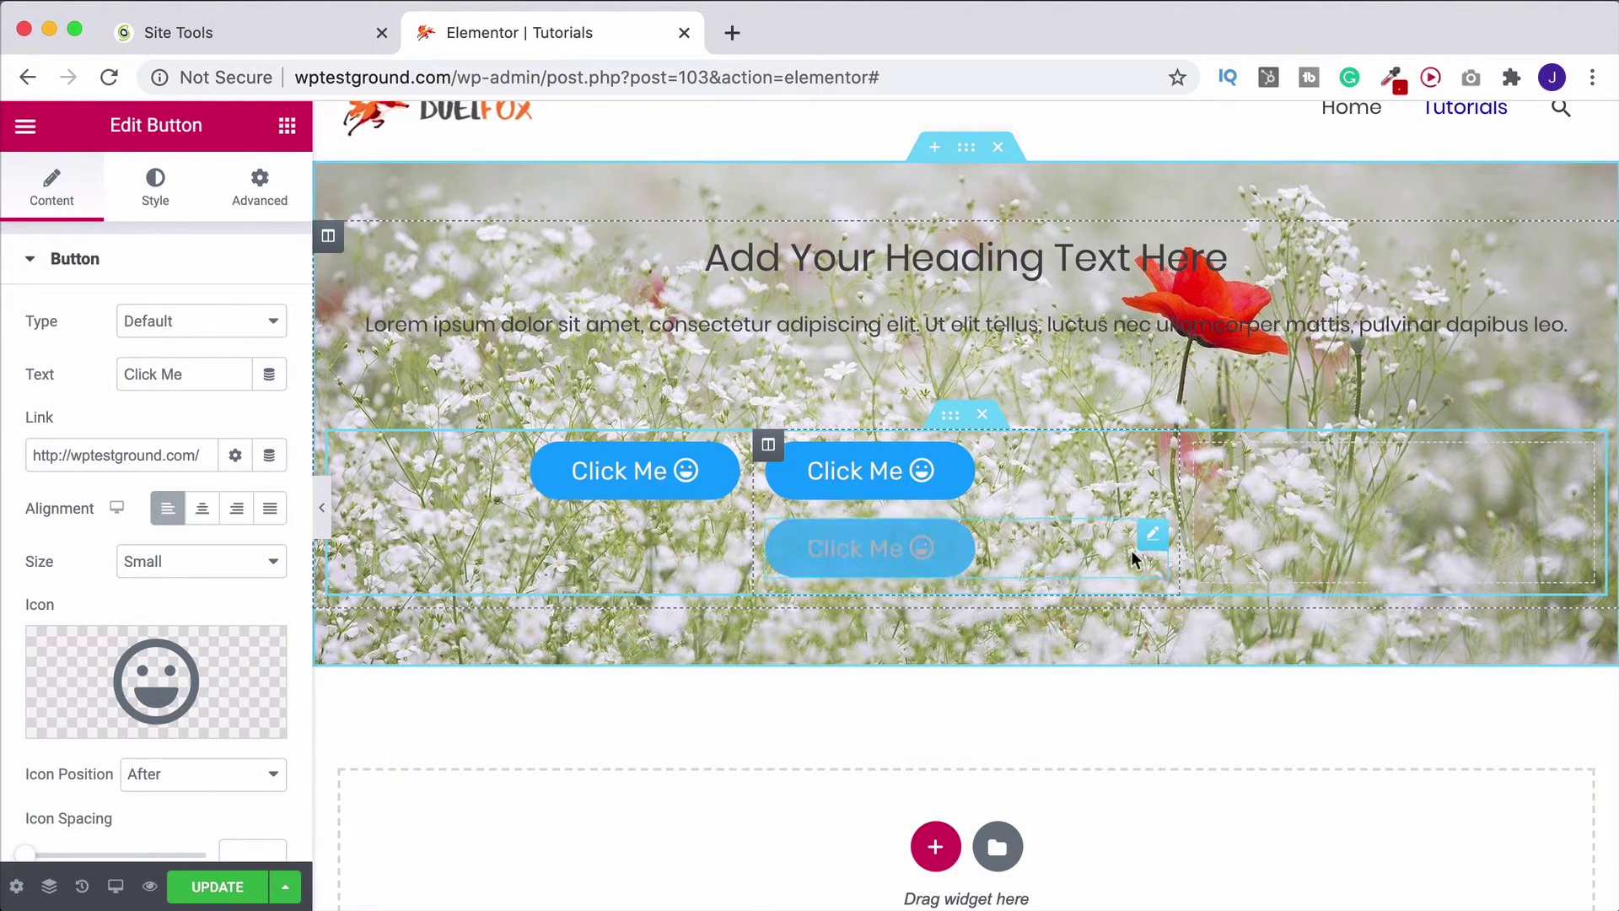
pyautogui.moveTo(1133, 559); pyautogui.dragTo(1344, 514)
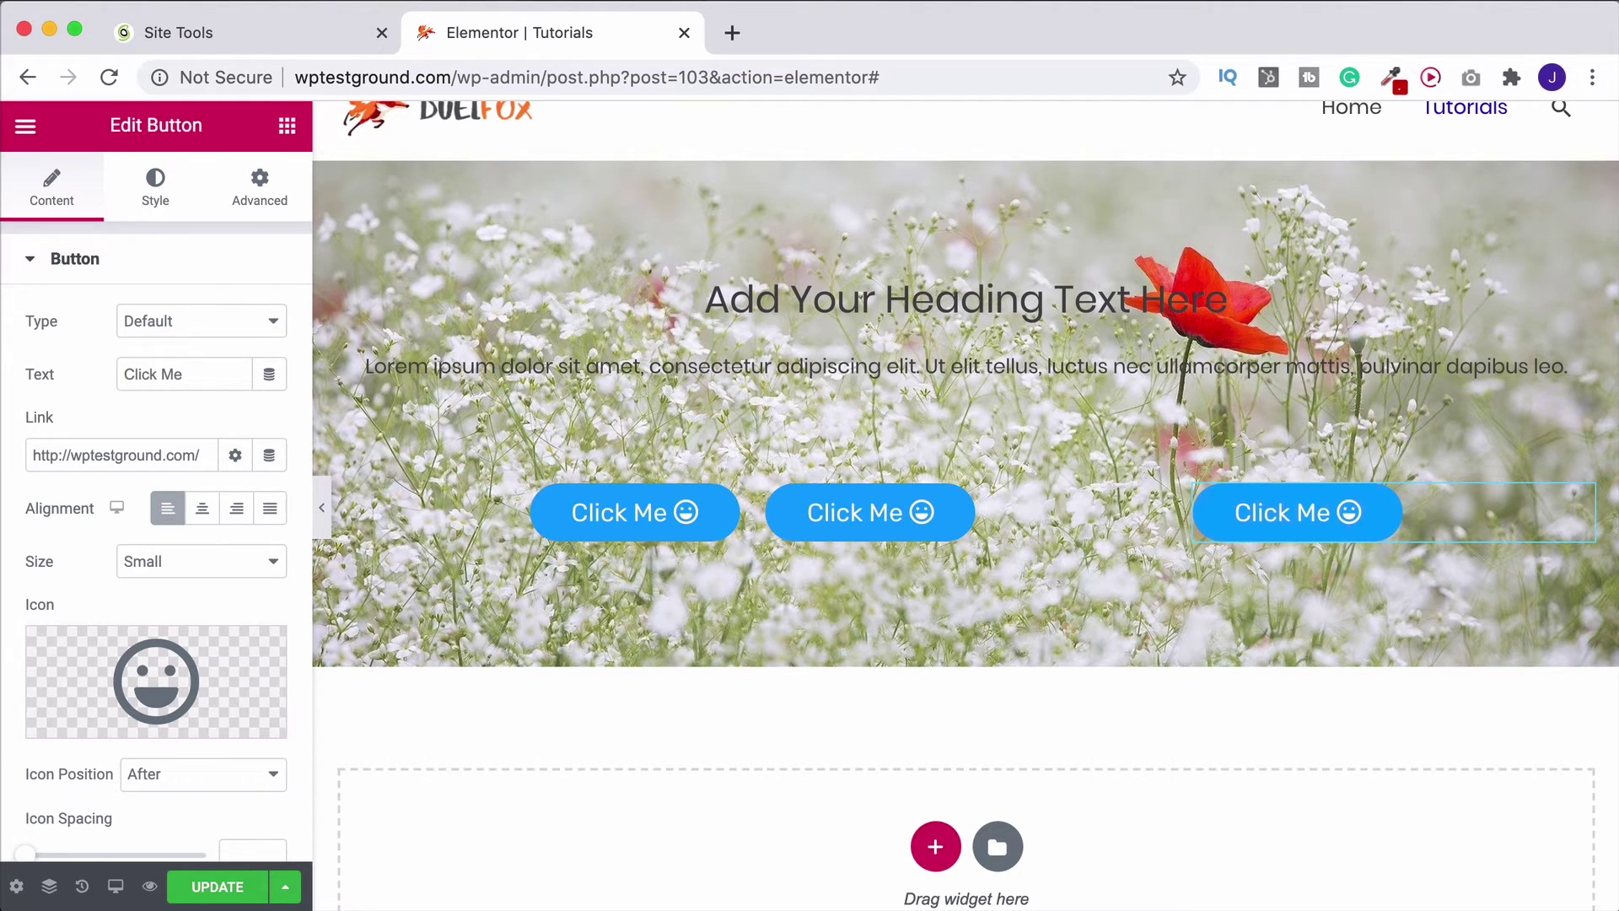
pyautogui.click(1580, 497)
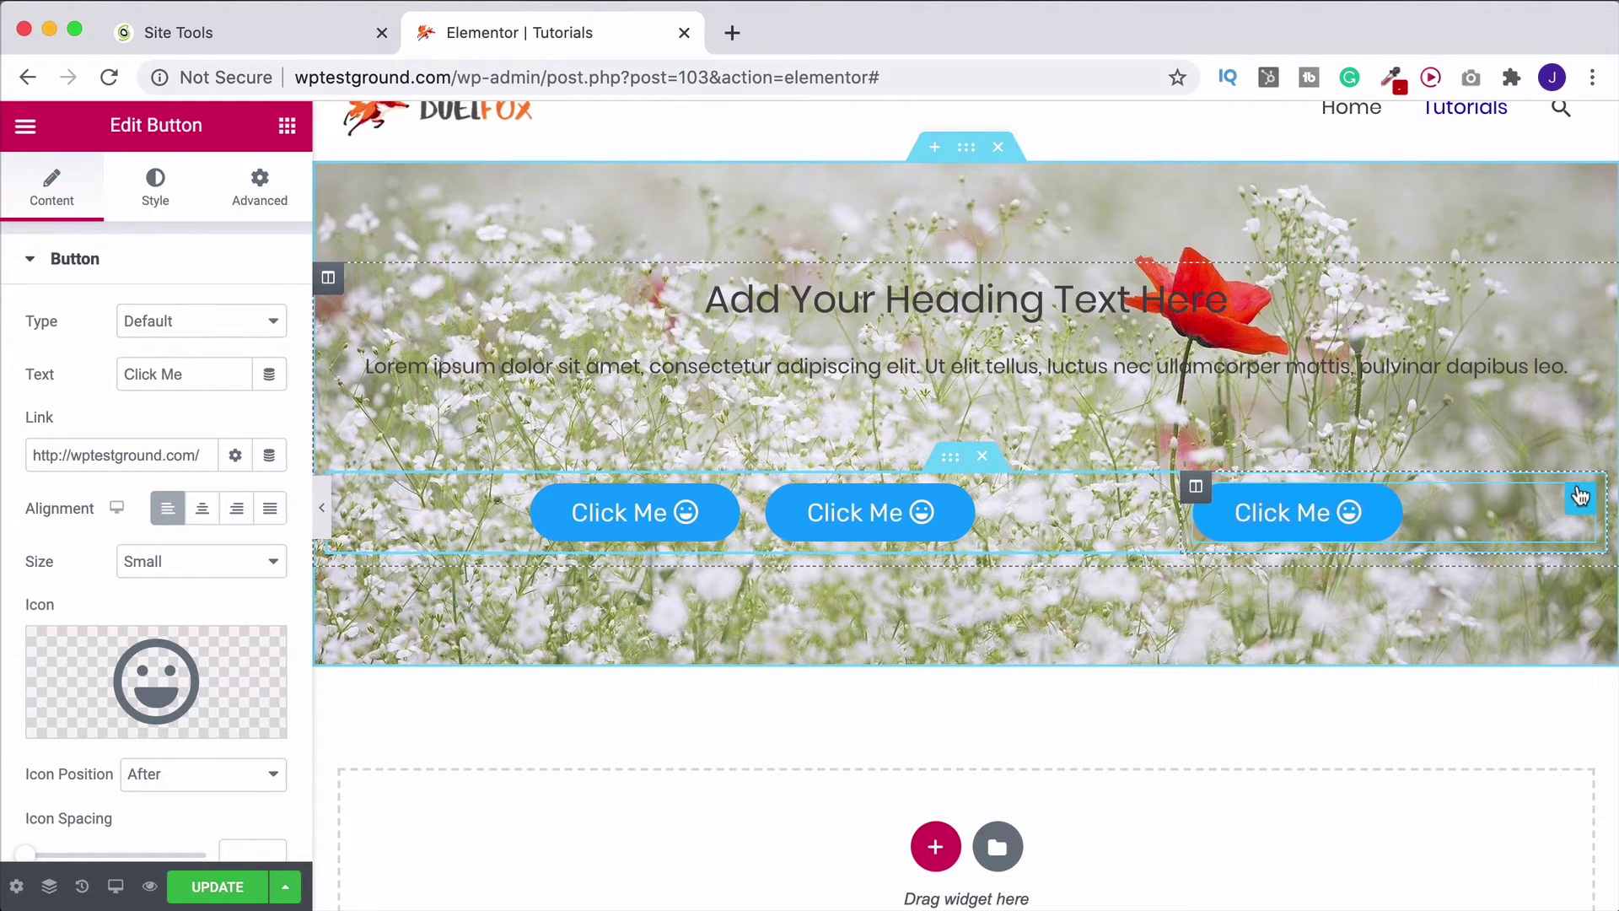
# Step: Delete the third column and its button from the inner section
pyautogui.rightClick(1196, 489)
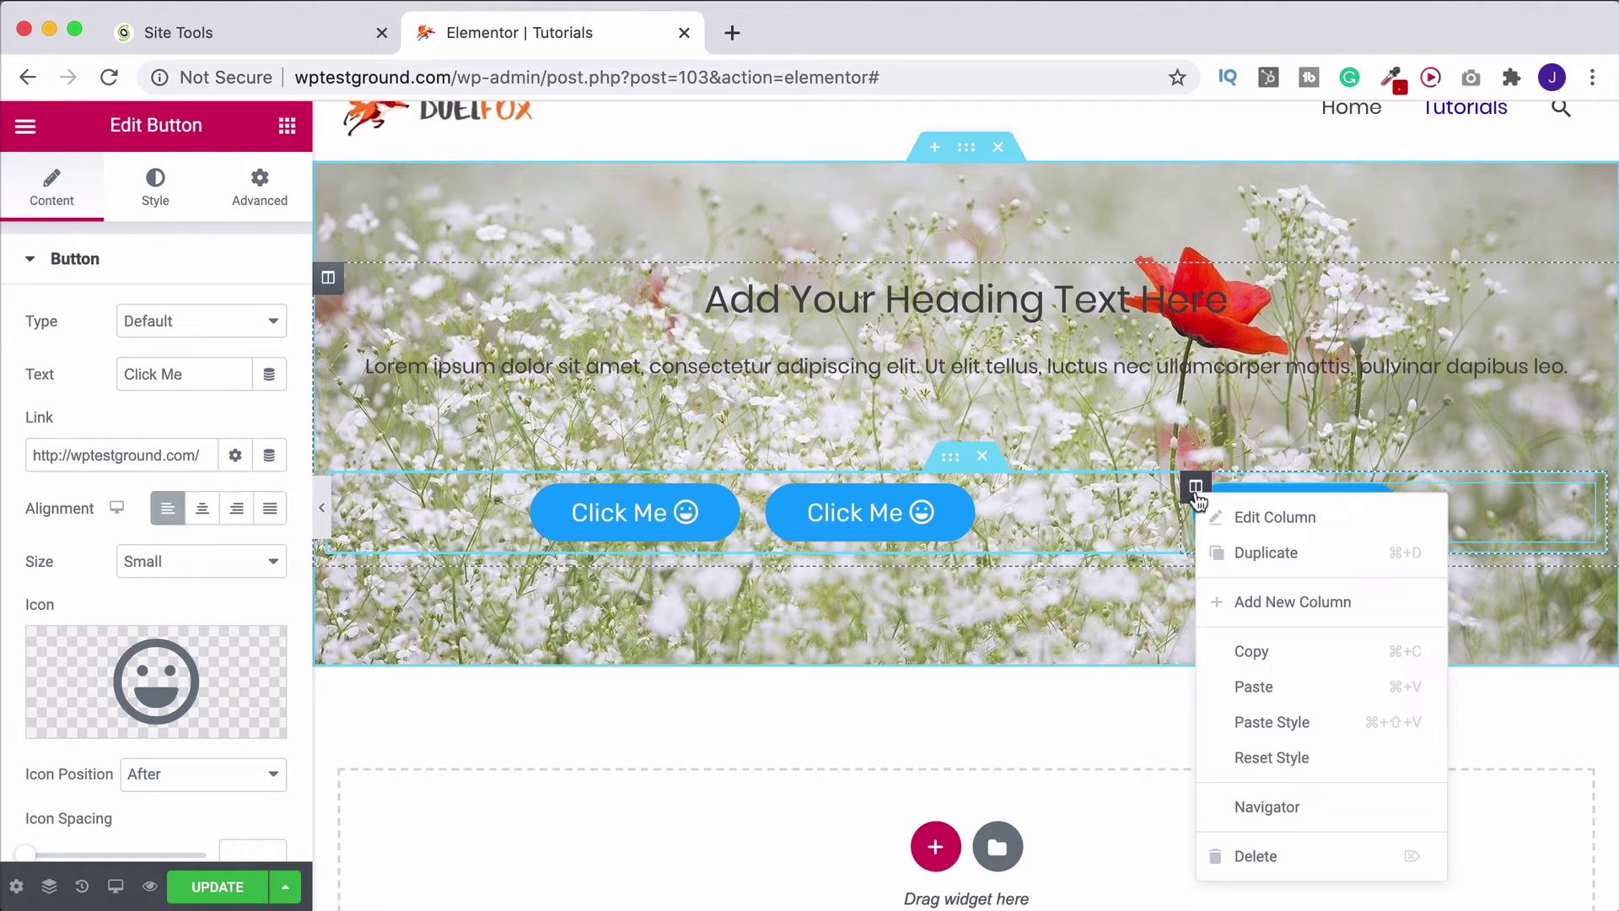
pyautogui.click(1273, 856)
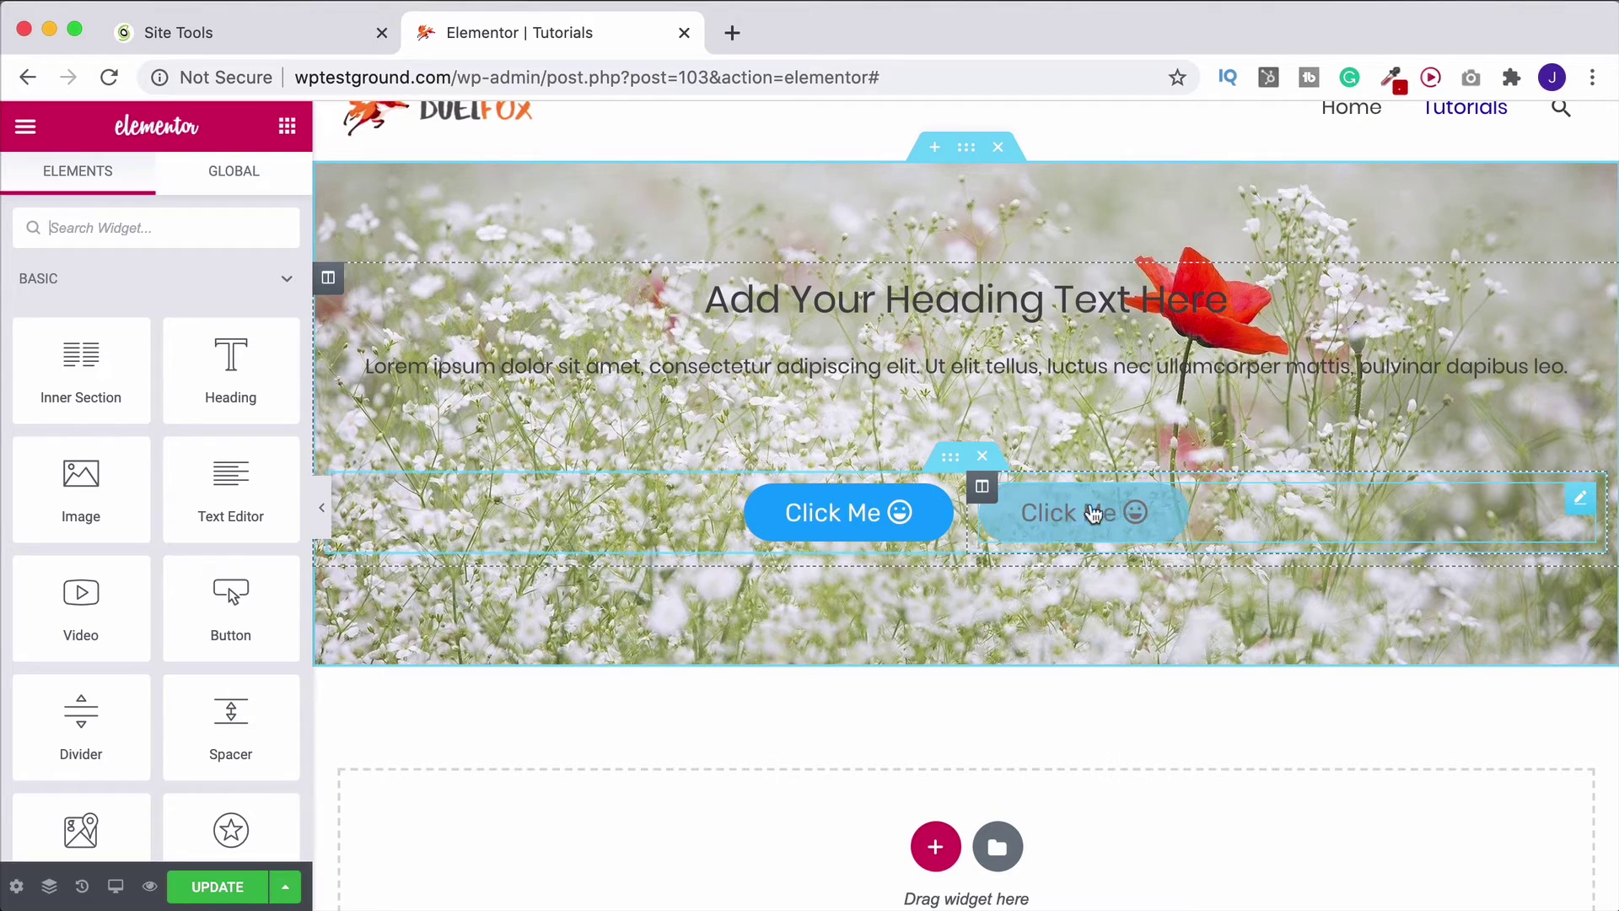
pyautogui.rightClick(1580, 508)
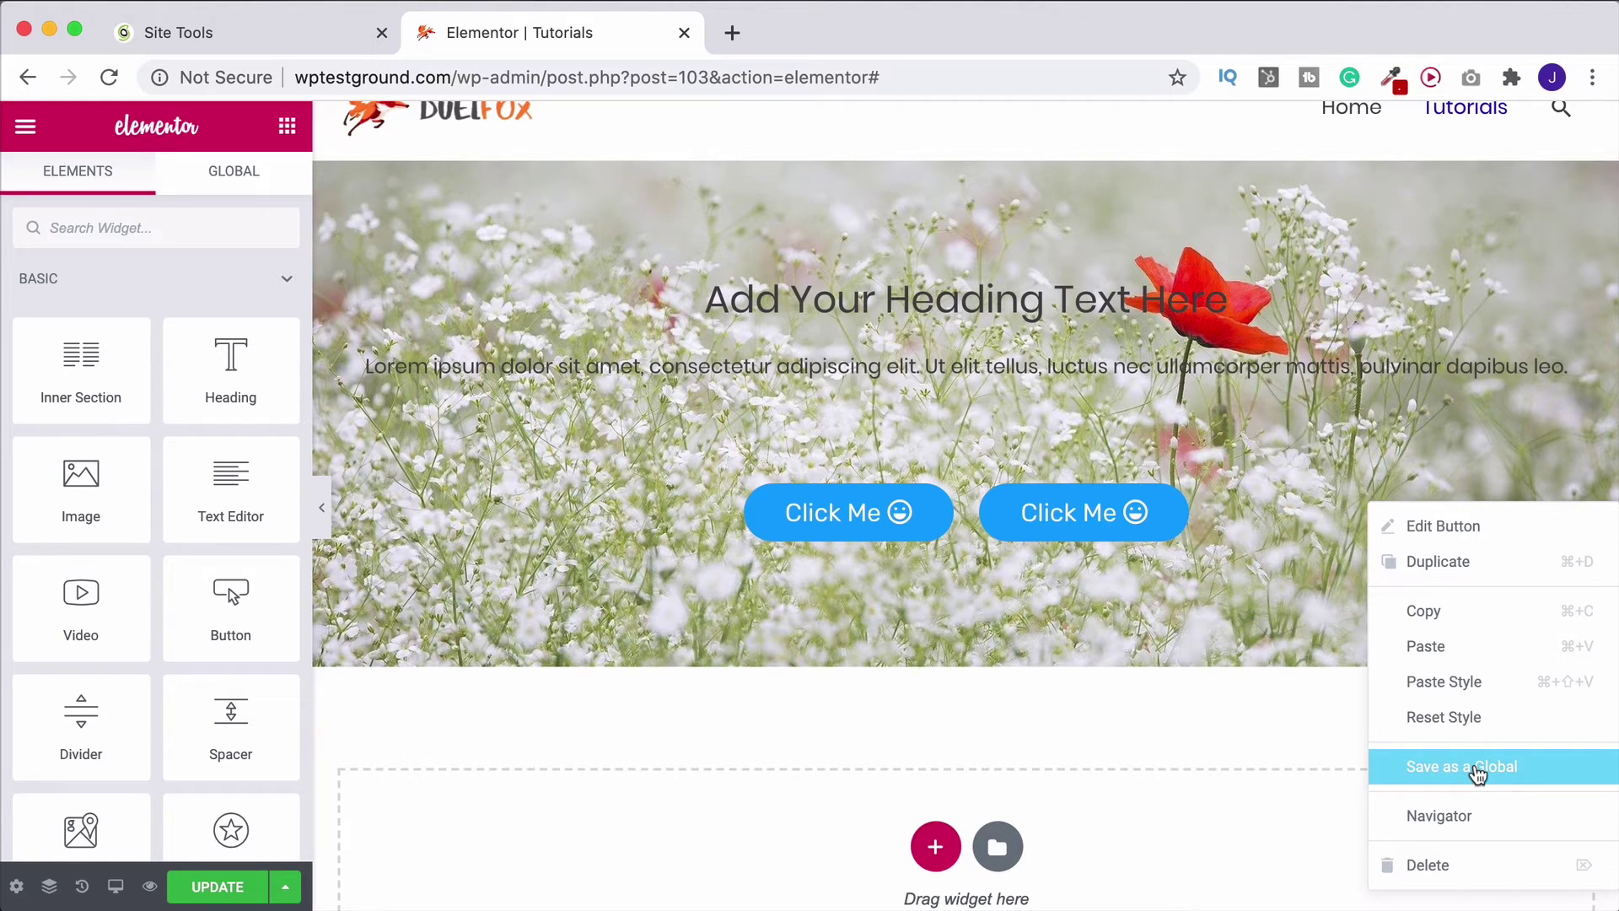
pyautogui.click(1132, 733)
# Step: Add a two-column section below the call-to-action section and place the global Blue Button widget in its first column
pyautogui.scroll(-3, 1162, 659)
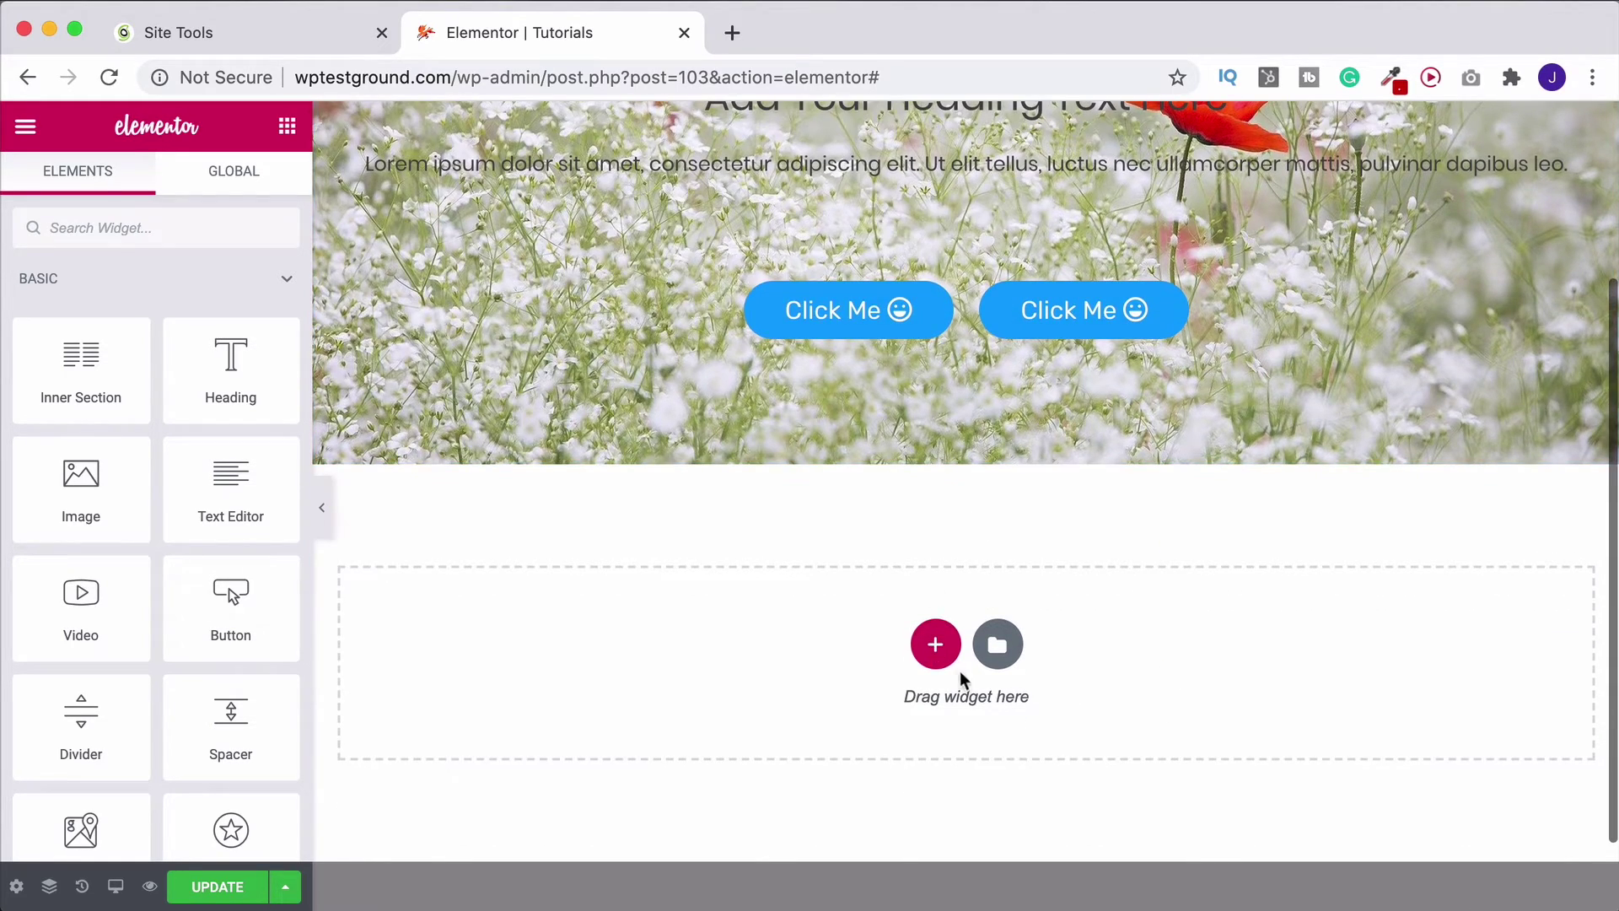
pyautogui.click(936, 646)
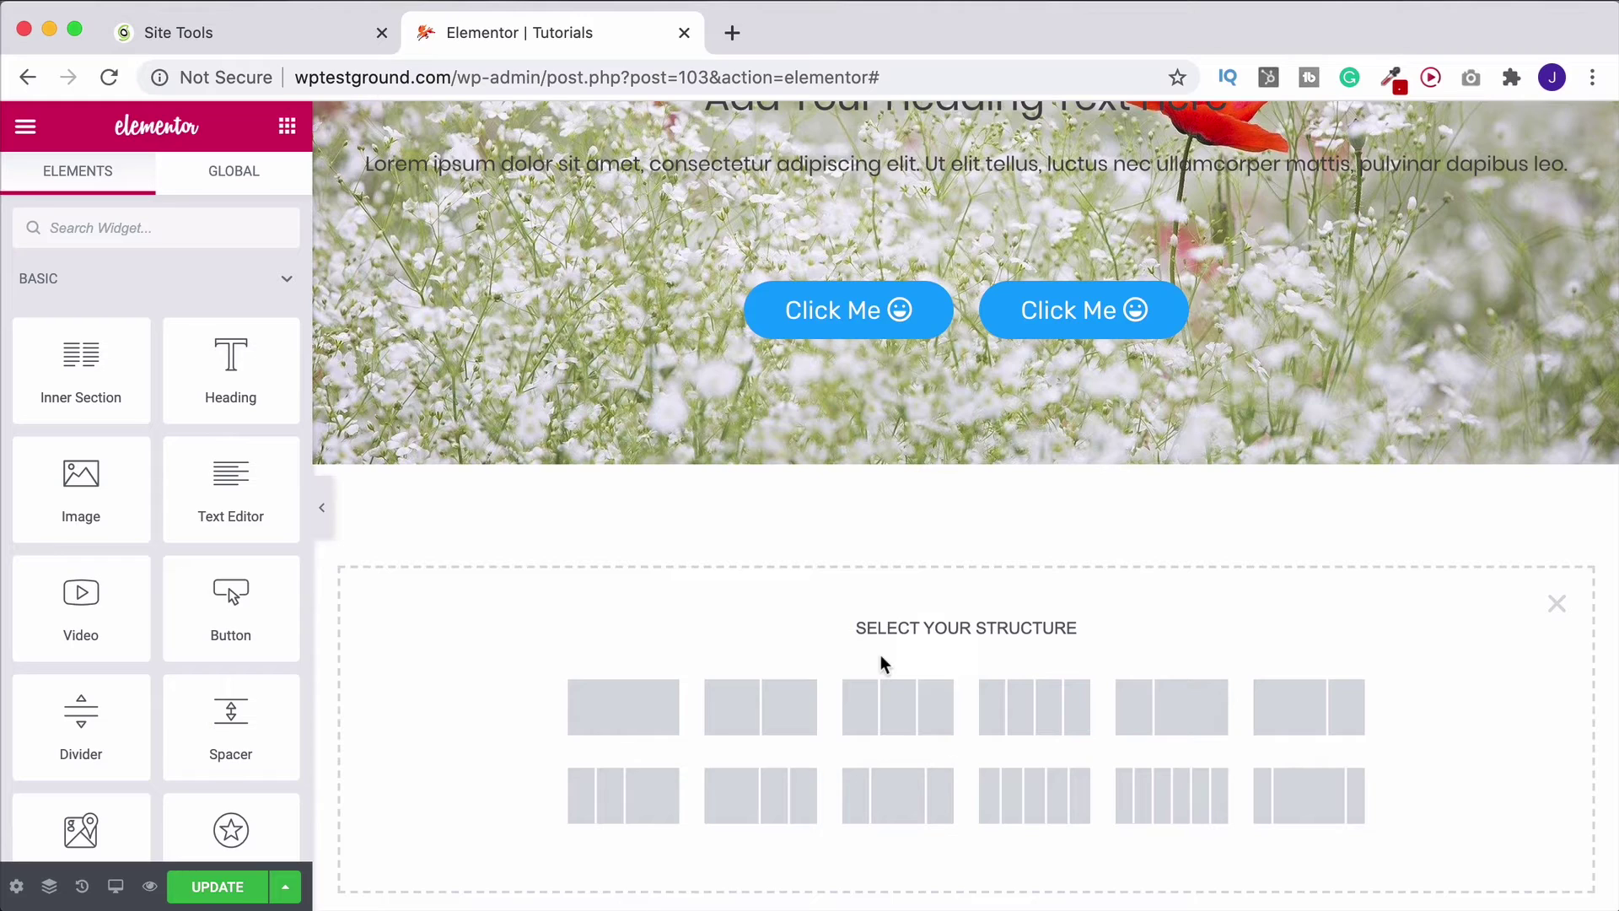
pyautogui.click(763, 700)
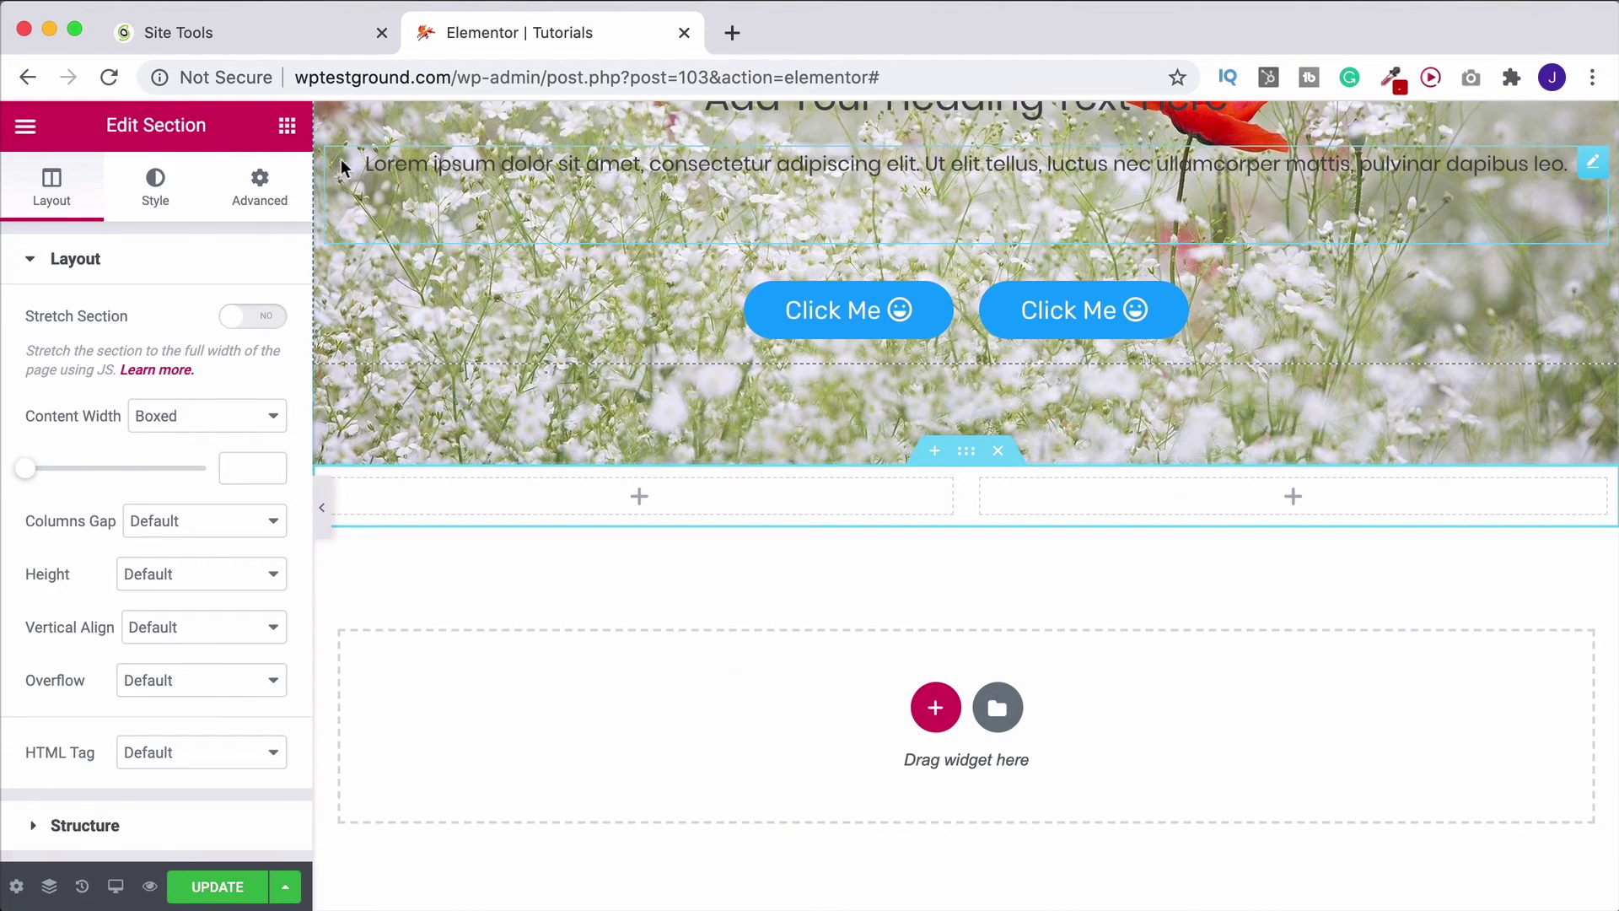
pyautogui.click(287, 125)
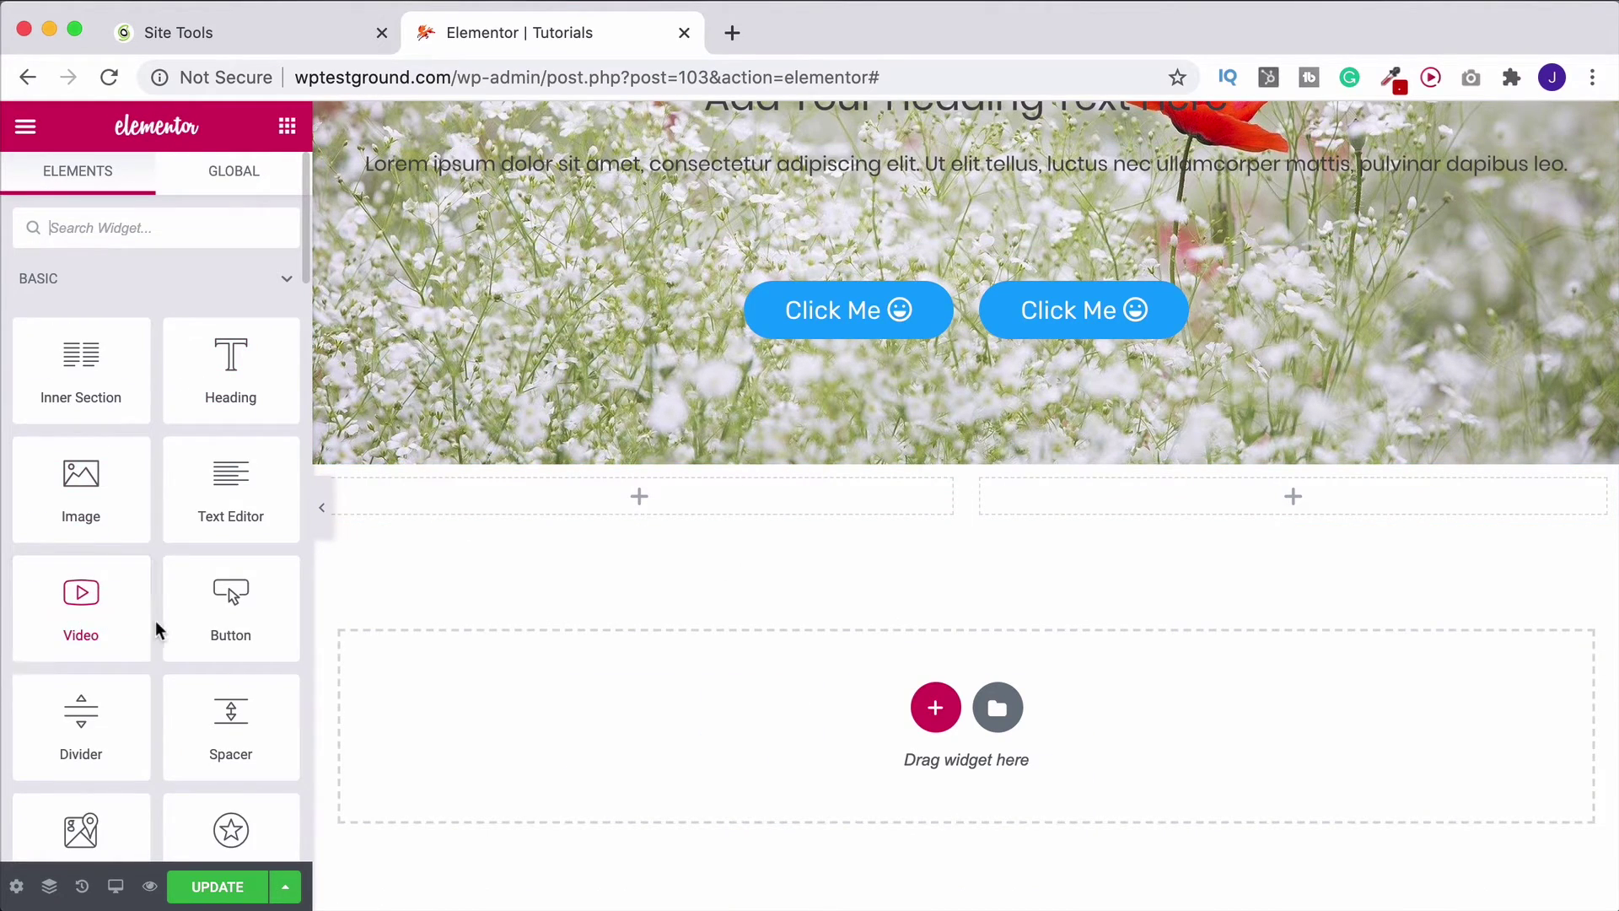
pyautogui.scroll(2, 699, 528)
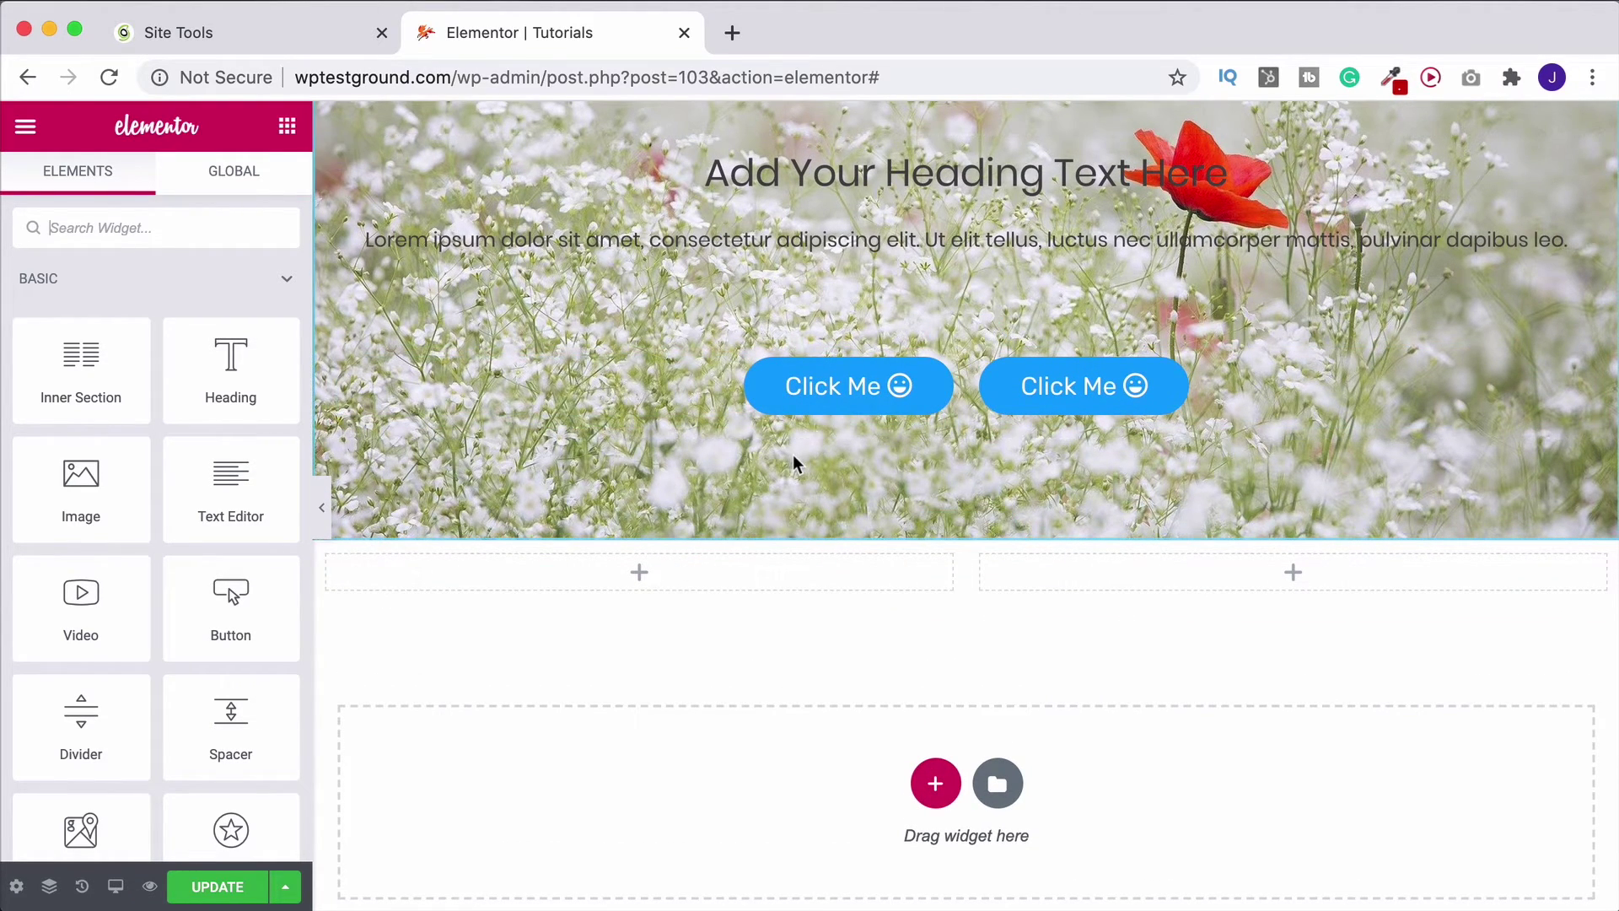
pyautogui.click(219, 183)
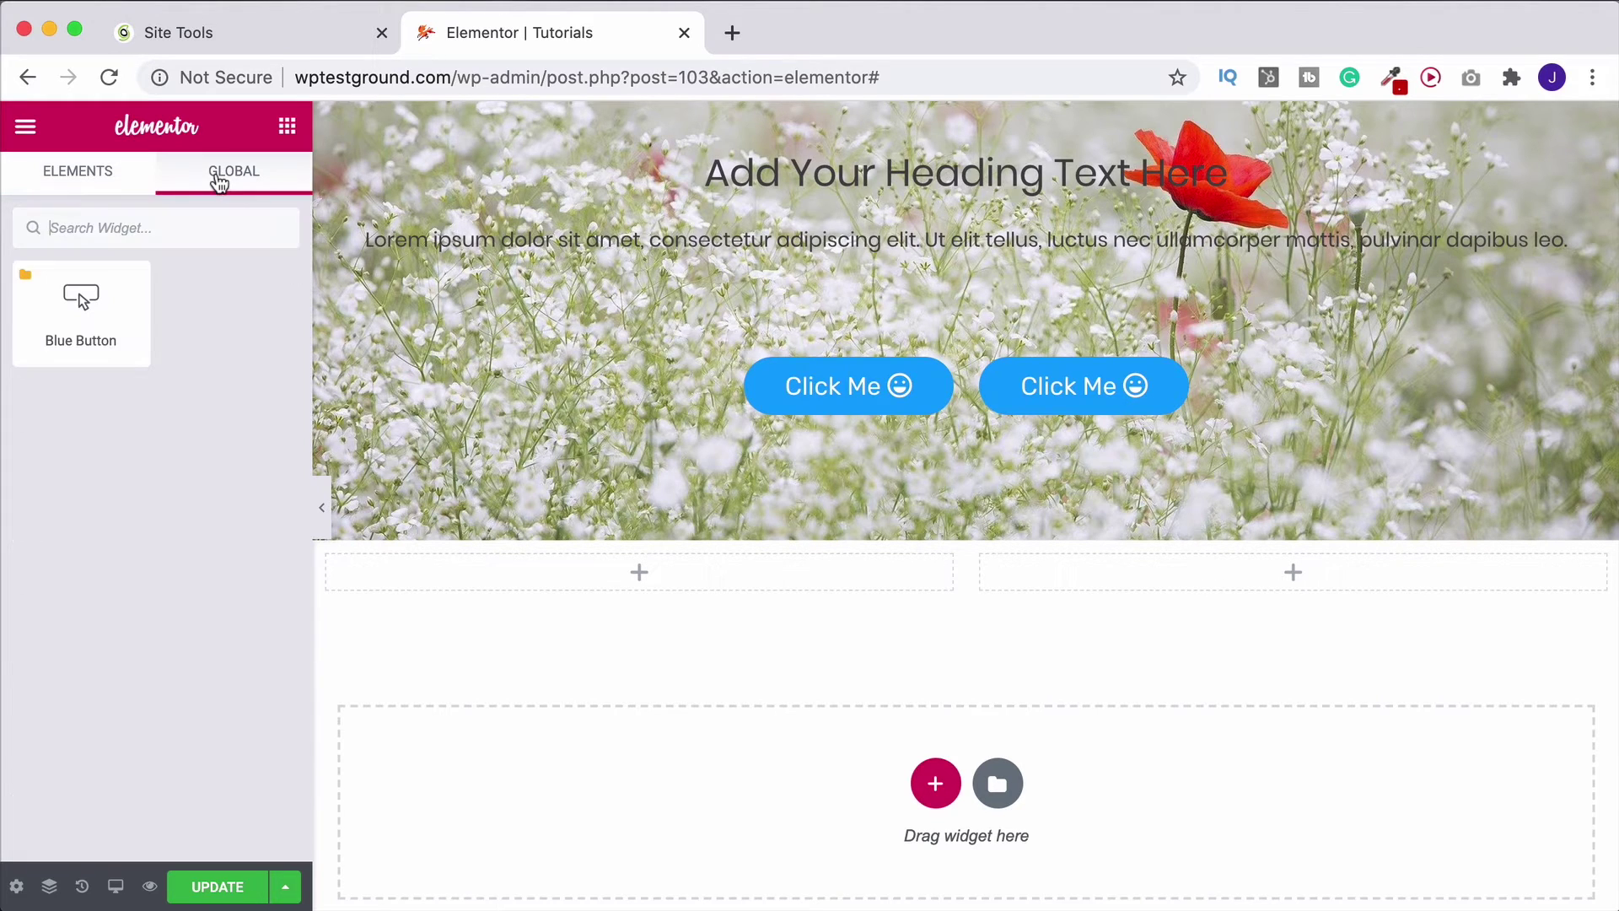
pyautogui.moveTo(80, 326); pyautogui.dragTo(672, 593)
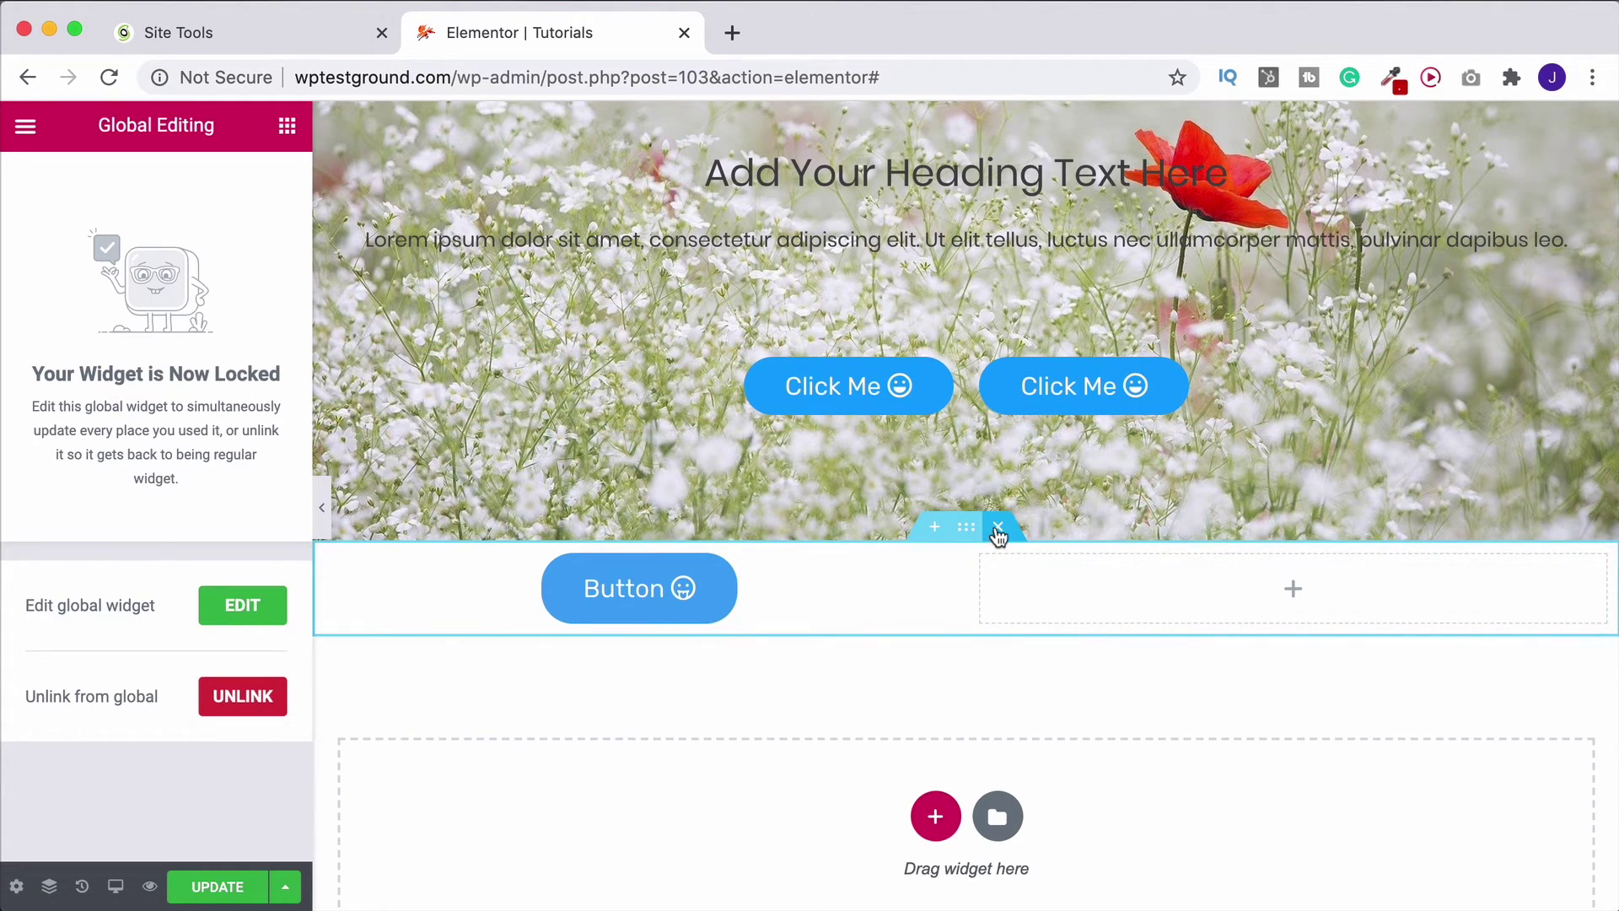
# Step: Delete the inner section's second column, together with its Click Me button, from the call-to-action section
pyautogui.scroll(1, 974, 573)
pyautogui.scroll(1, 974, 573)
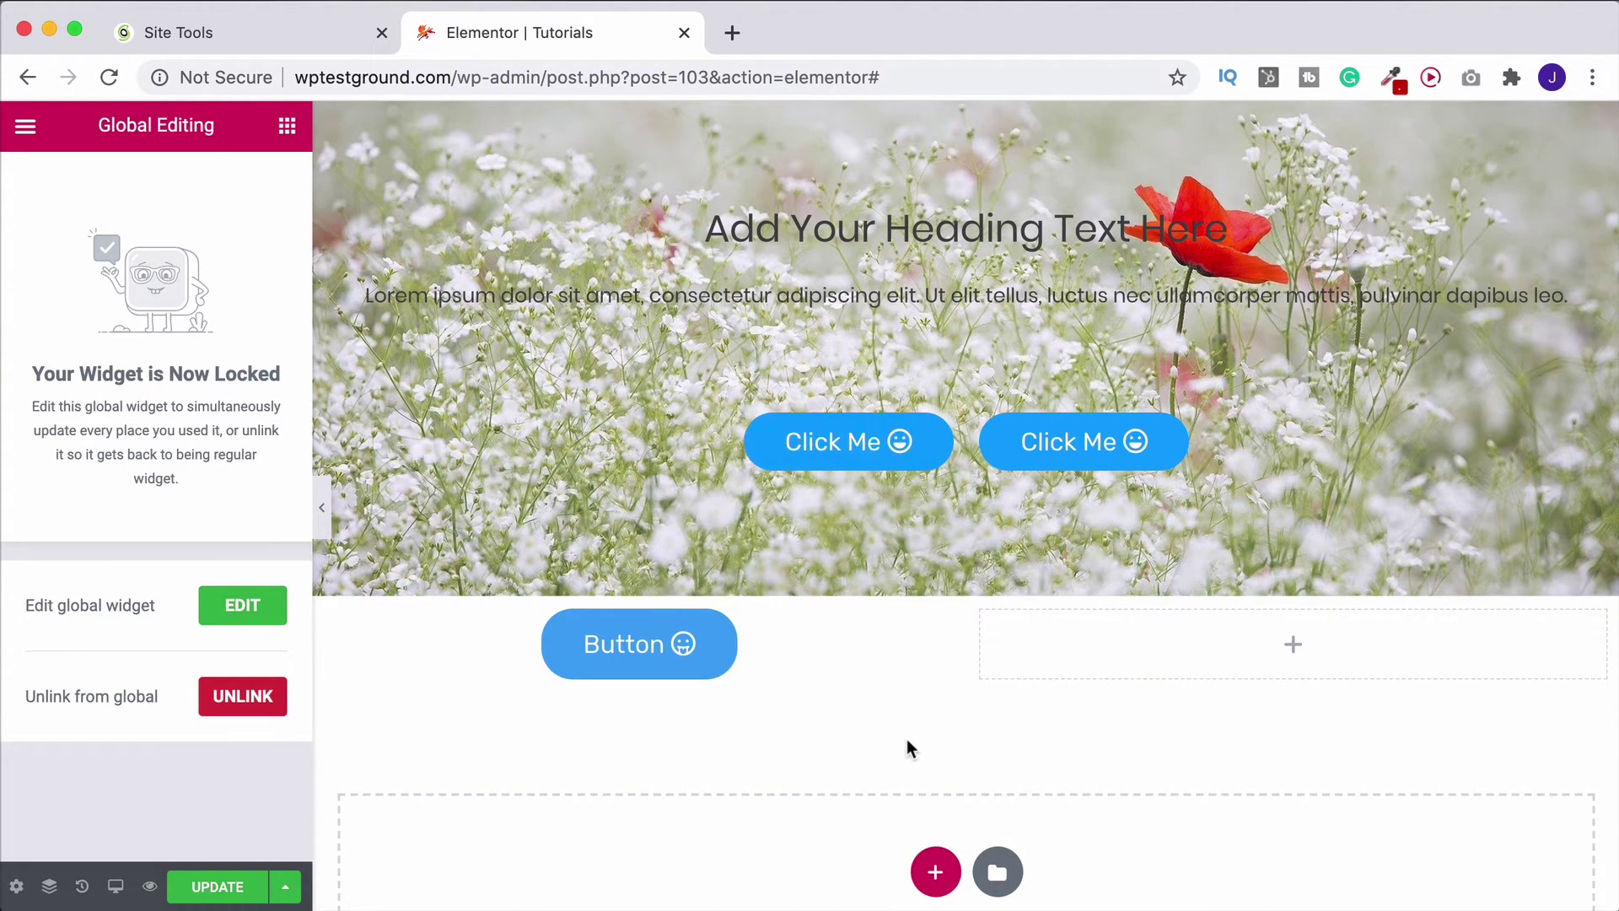
pyautogui.rightClick(982, 420)
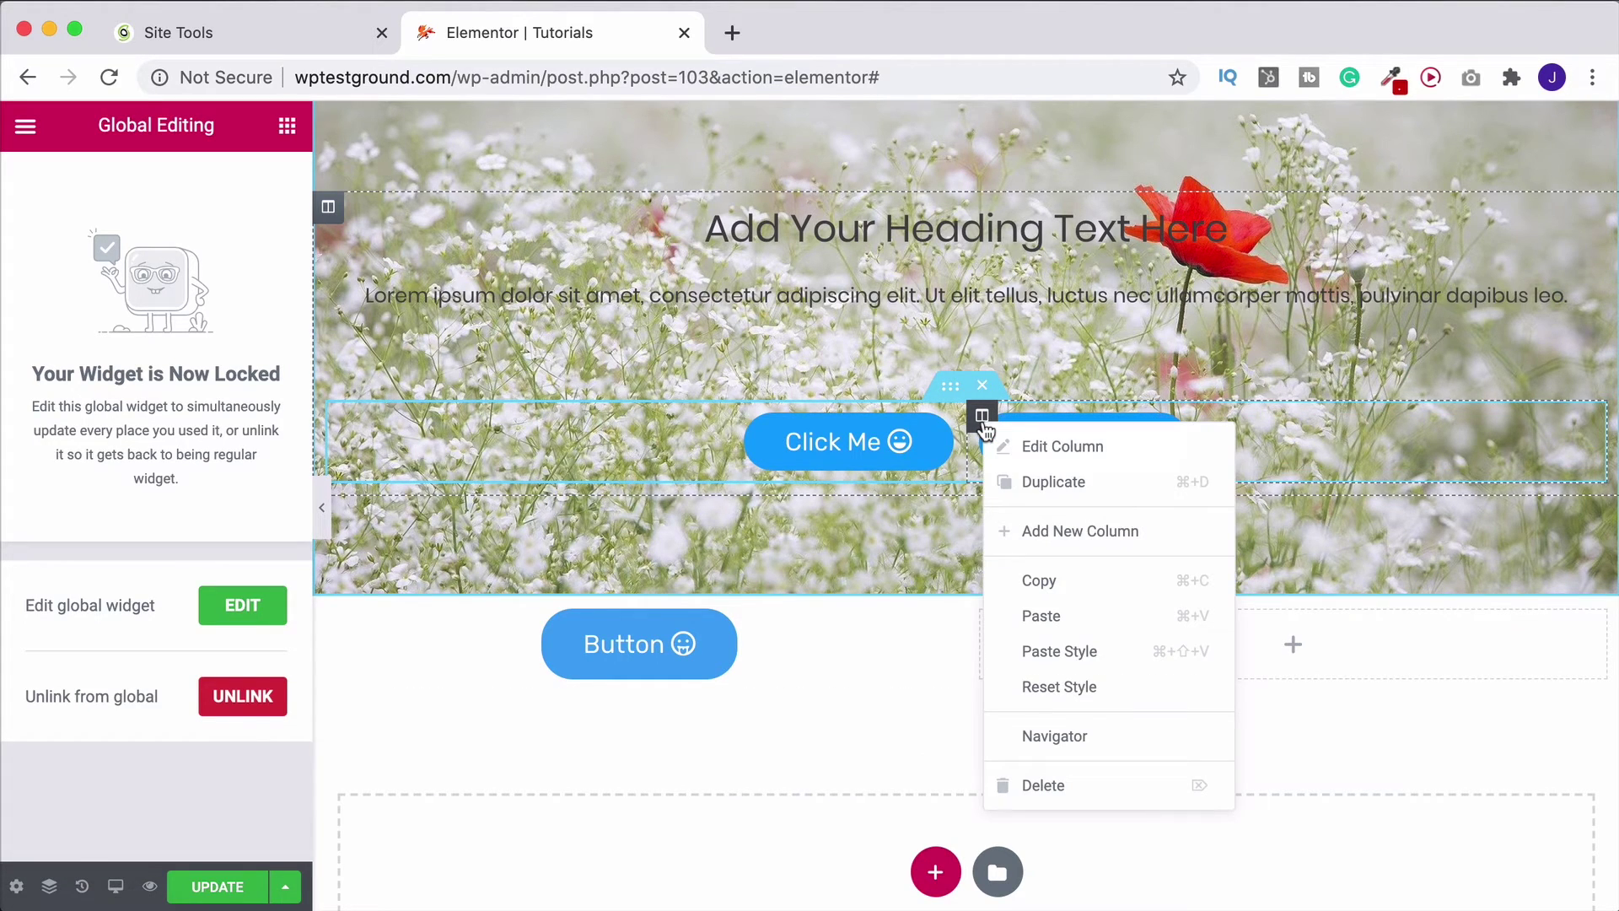
pyautogui.click(1085, 782)
pyautogui.press('super+z')
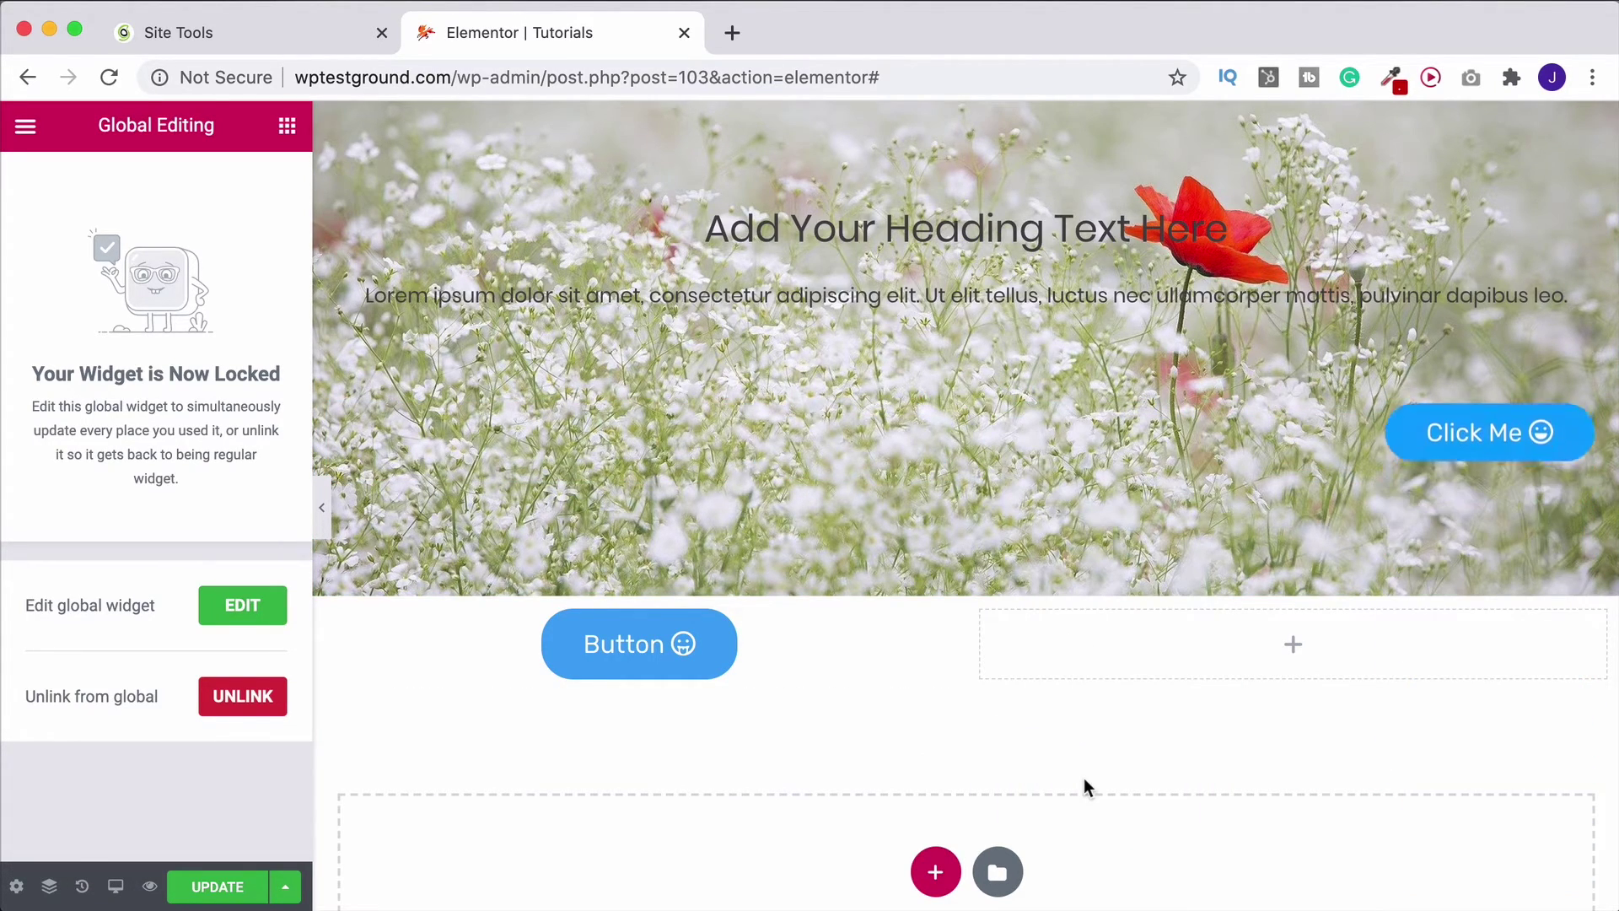
# Step: Center the remaining Click Me button in the call-to-action section and remove its Bounce In Up entrance animation
pyautogui.click(1576, 430)
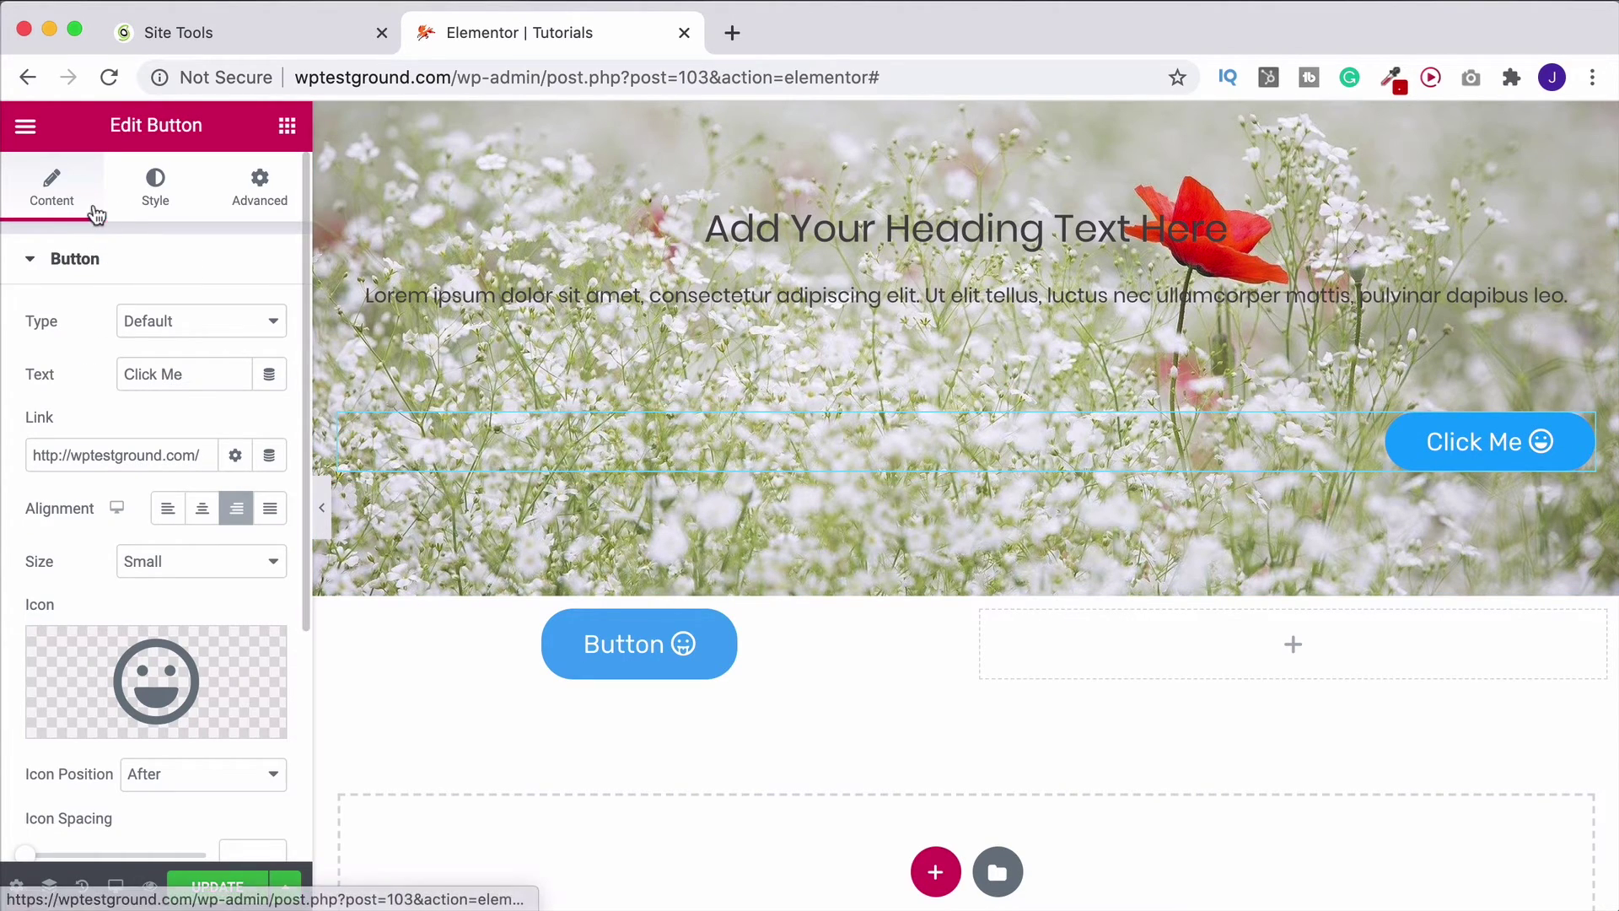
pyautogui.click(202, 508)
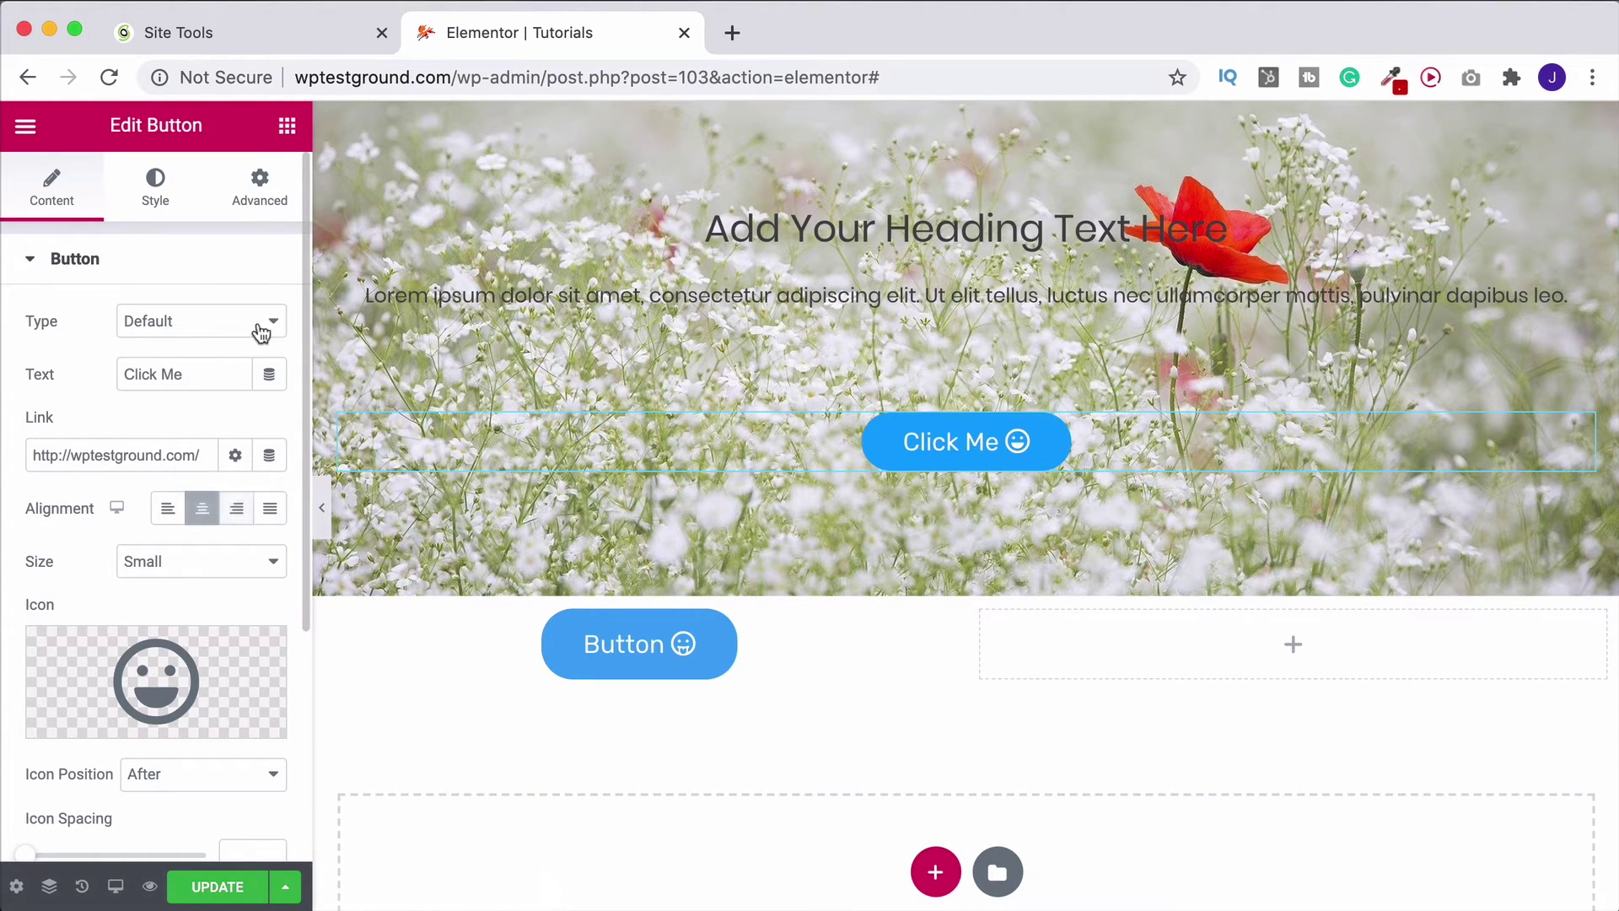
pyautogui.click(249, 202)
pyautogui.scroll(-5, 180, 463)
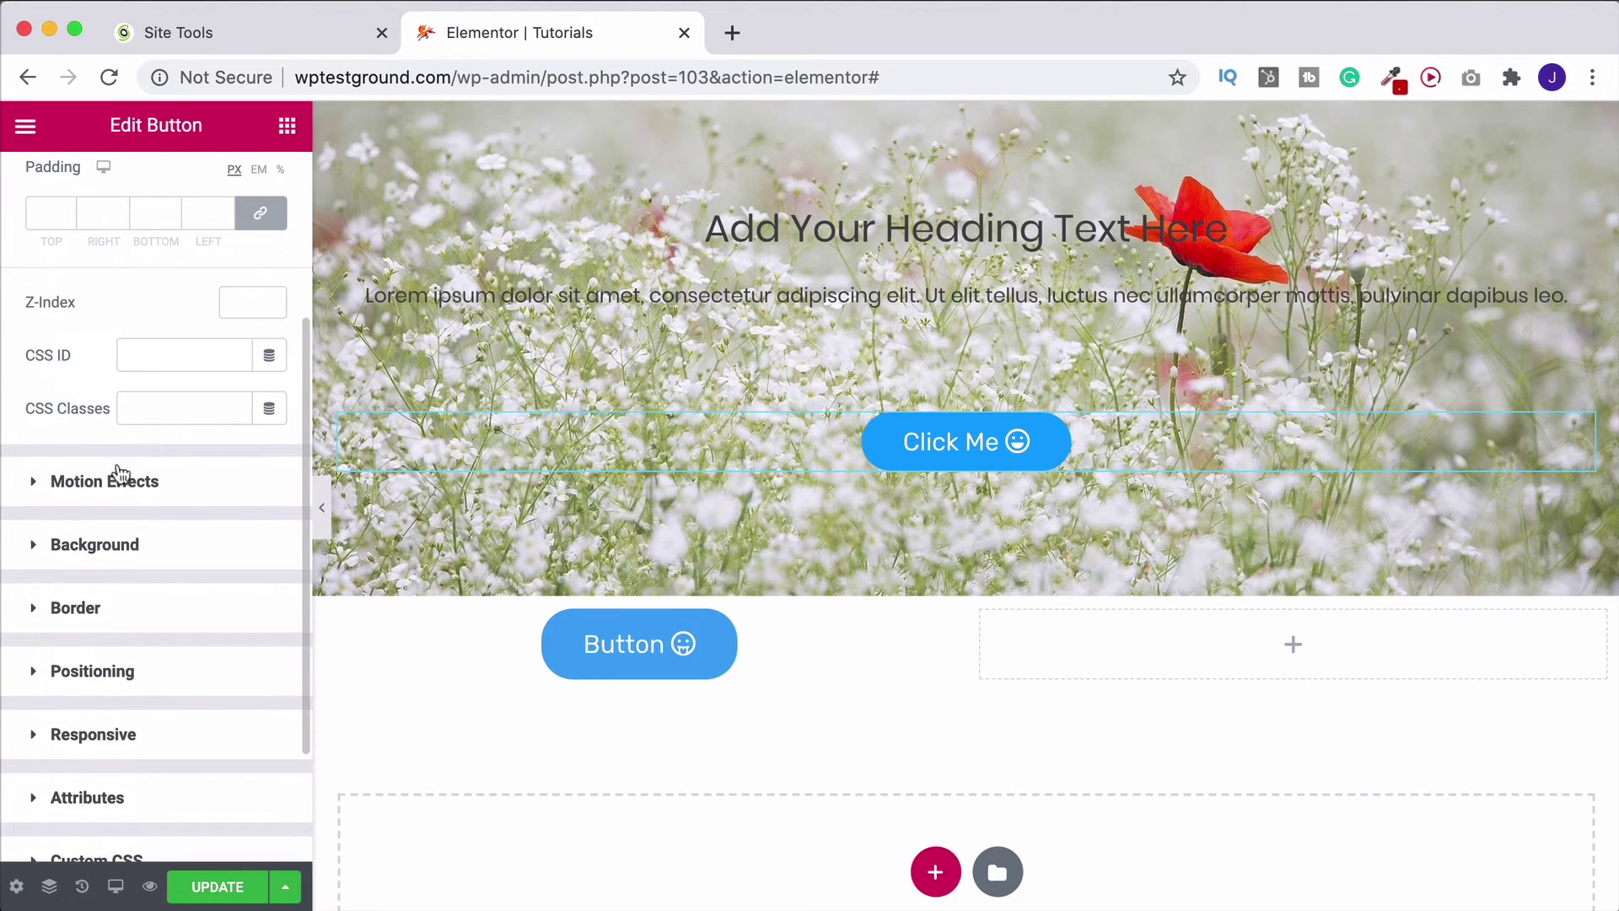
pyautogui.click(41, 483)
pyautogui.scroll(-3, 237, 484)
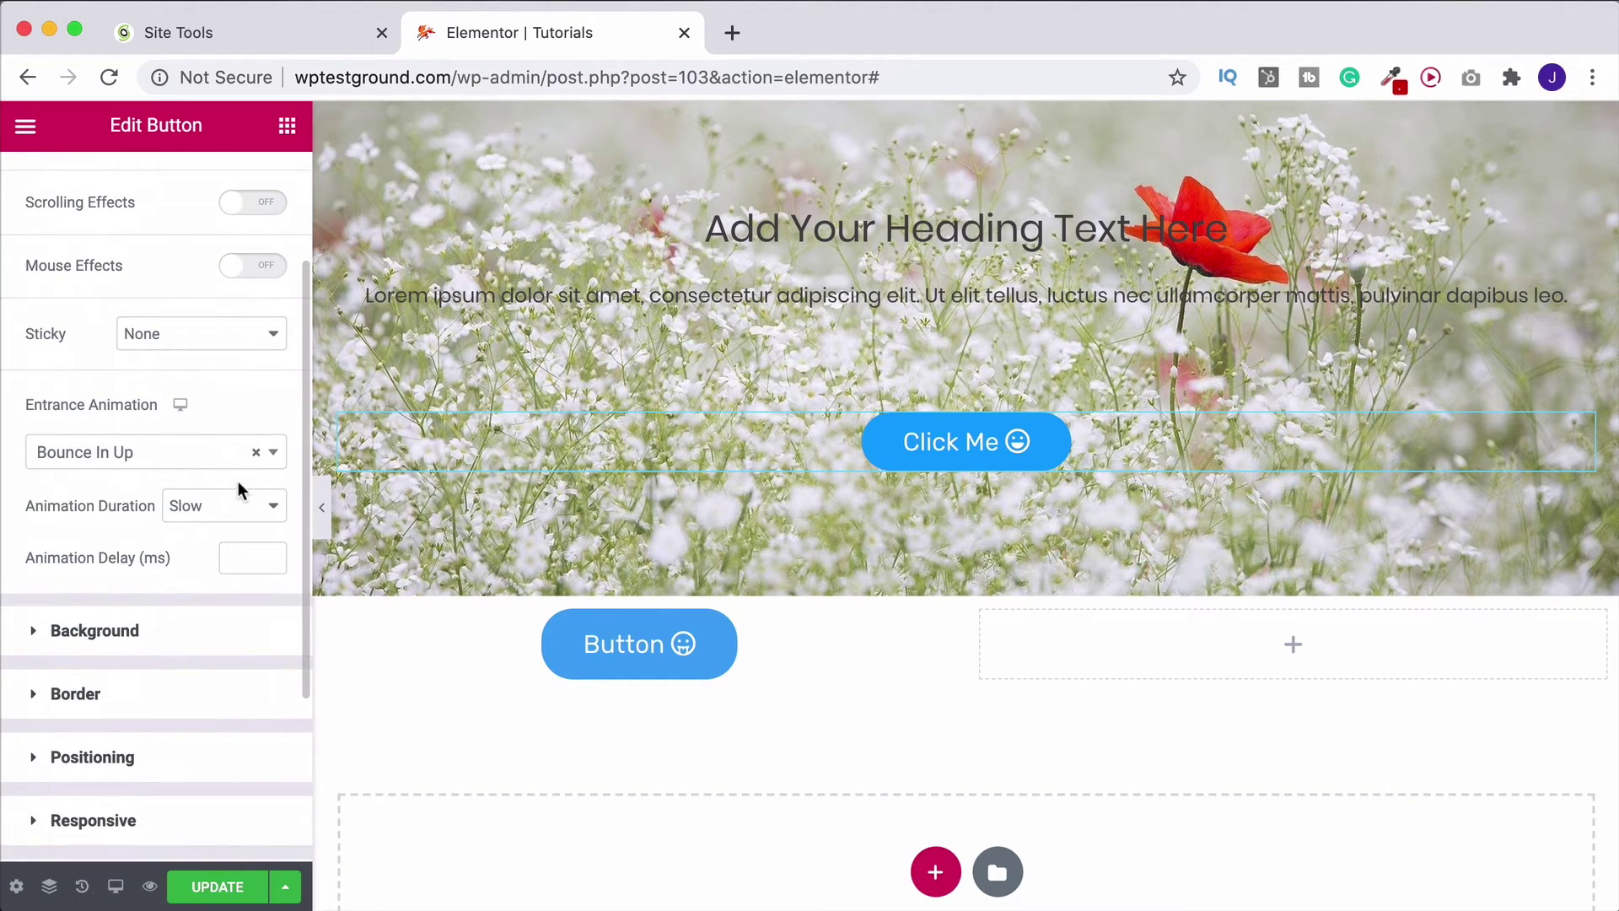
pyautogui.click(256, 452)
pyautogui.click(238, 413)
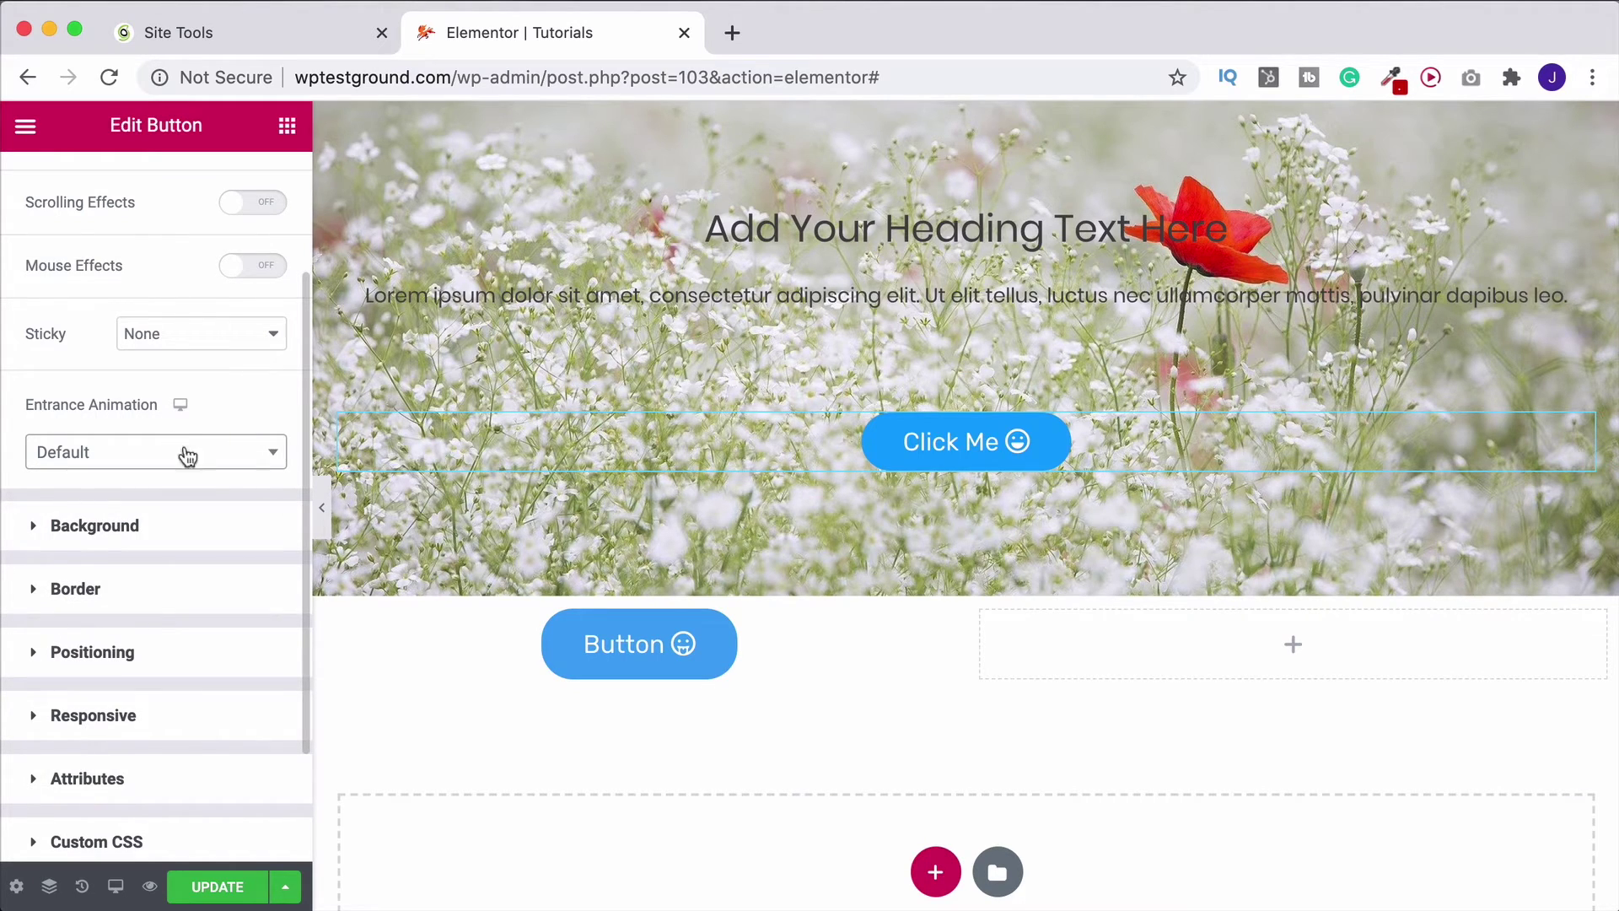
# Step: Add an Image widget above the global button in the first column and insert the purple rose image from the media library
pyautogui.click(288, 128)
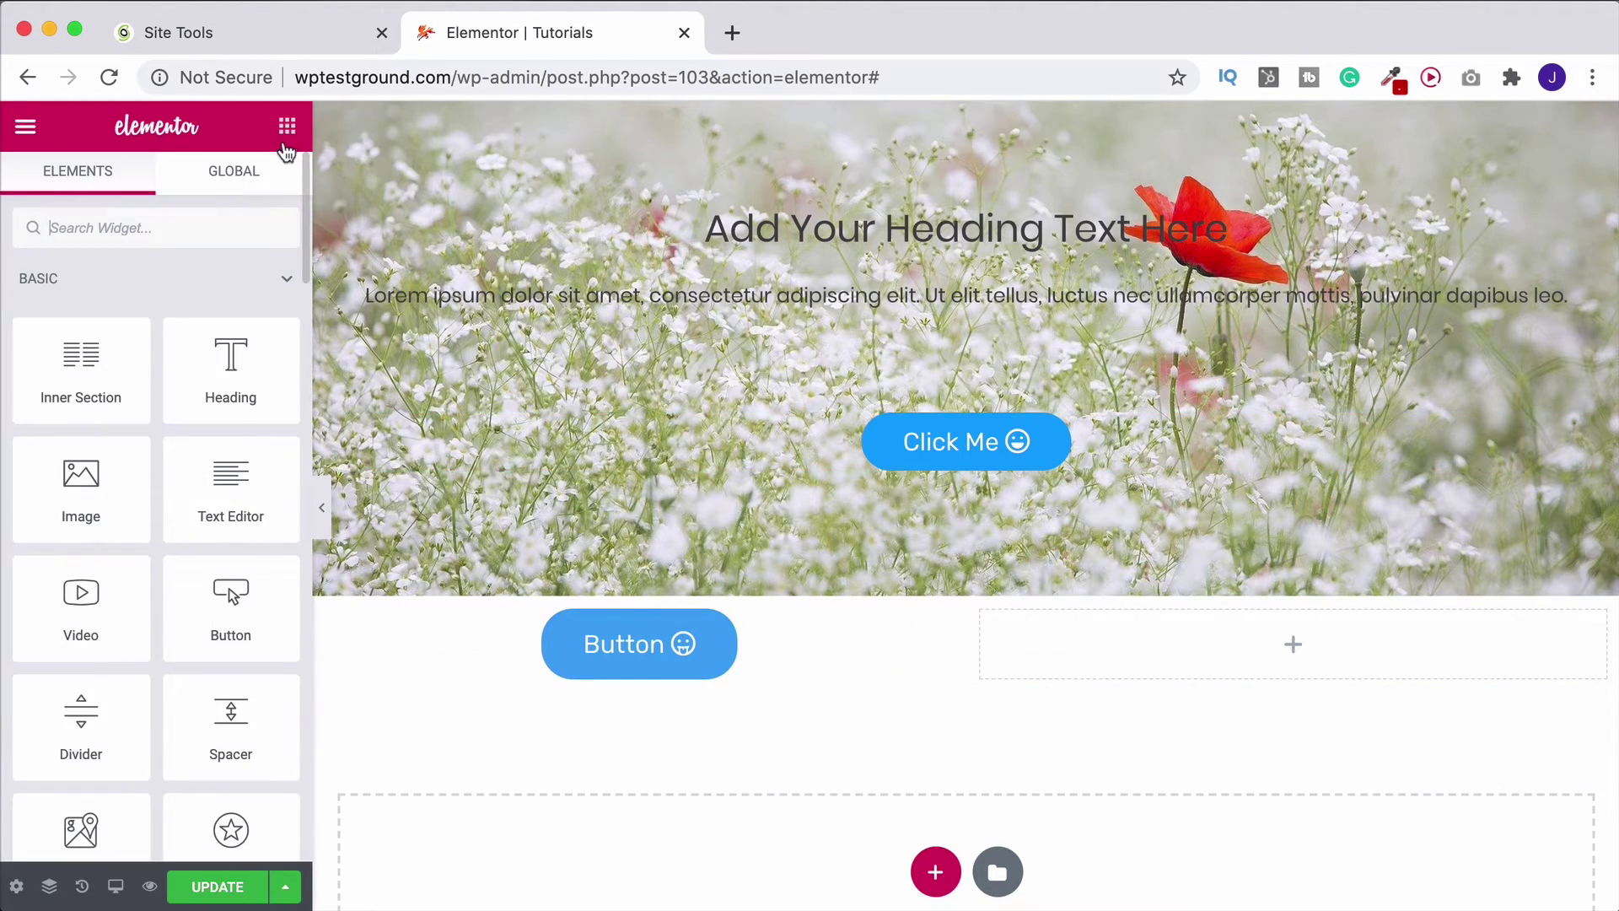
pyautogui.scroll(-1, 152, 380)
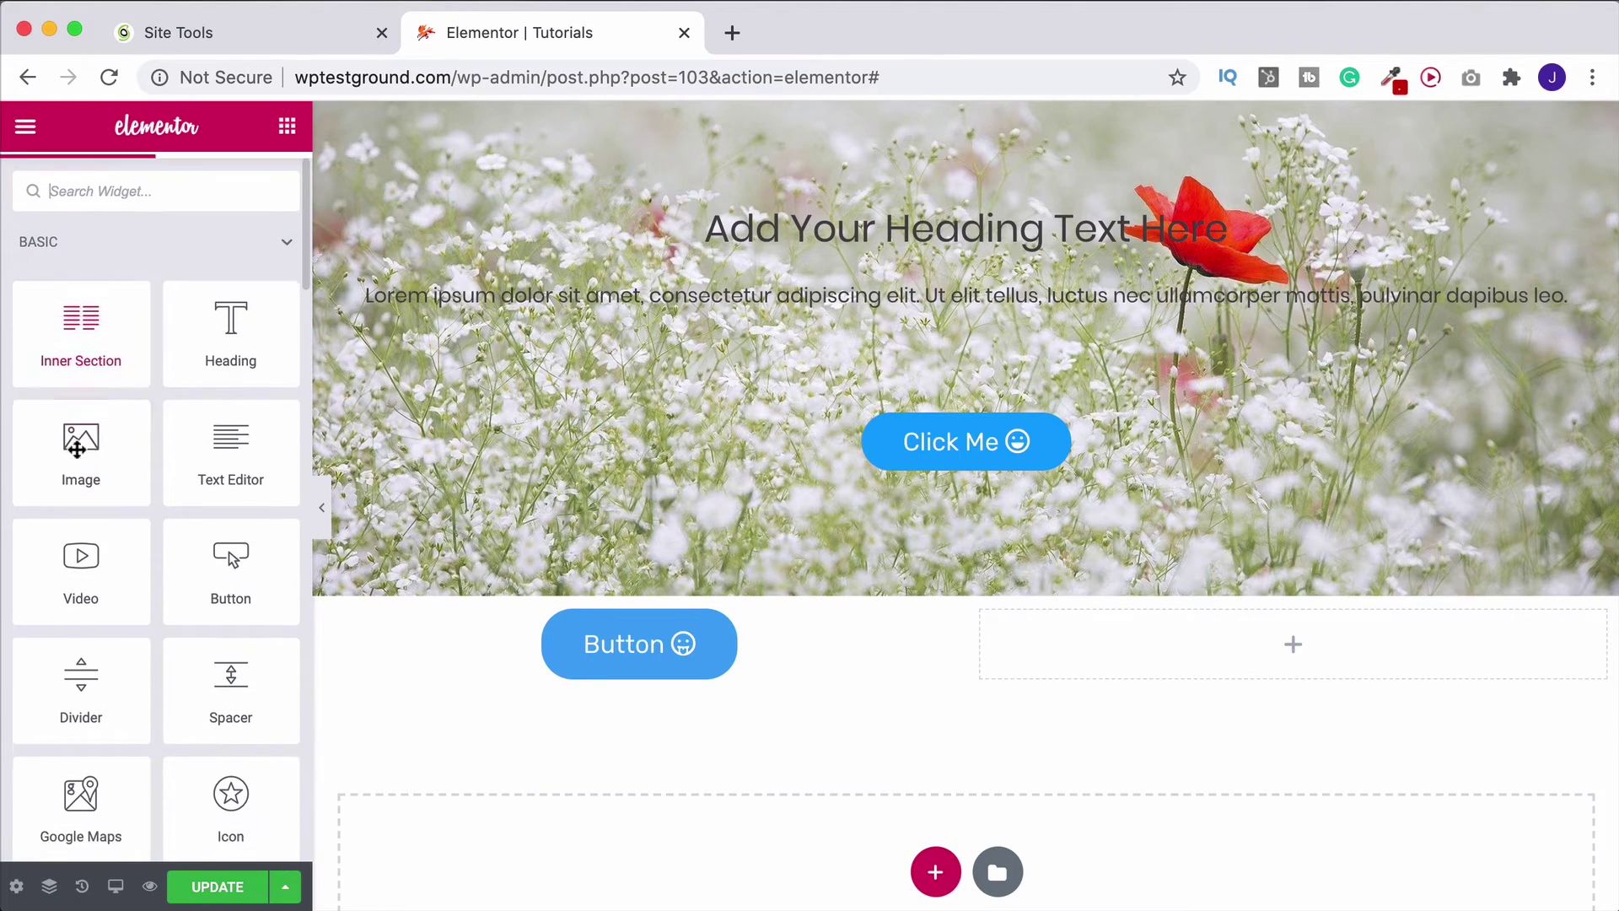
pyautogui.moveTo(81, 468); pyautogui.dragTo(631, 641)
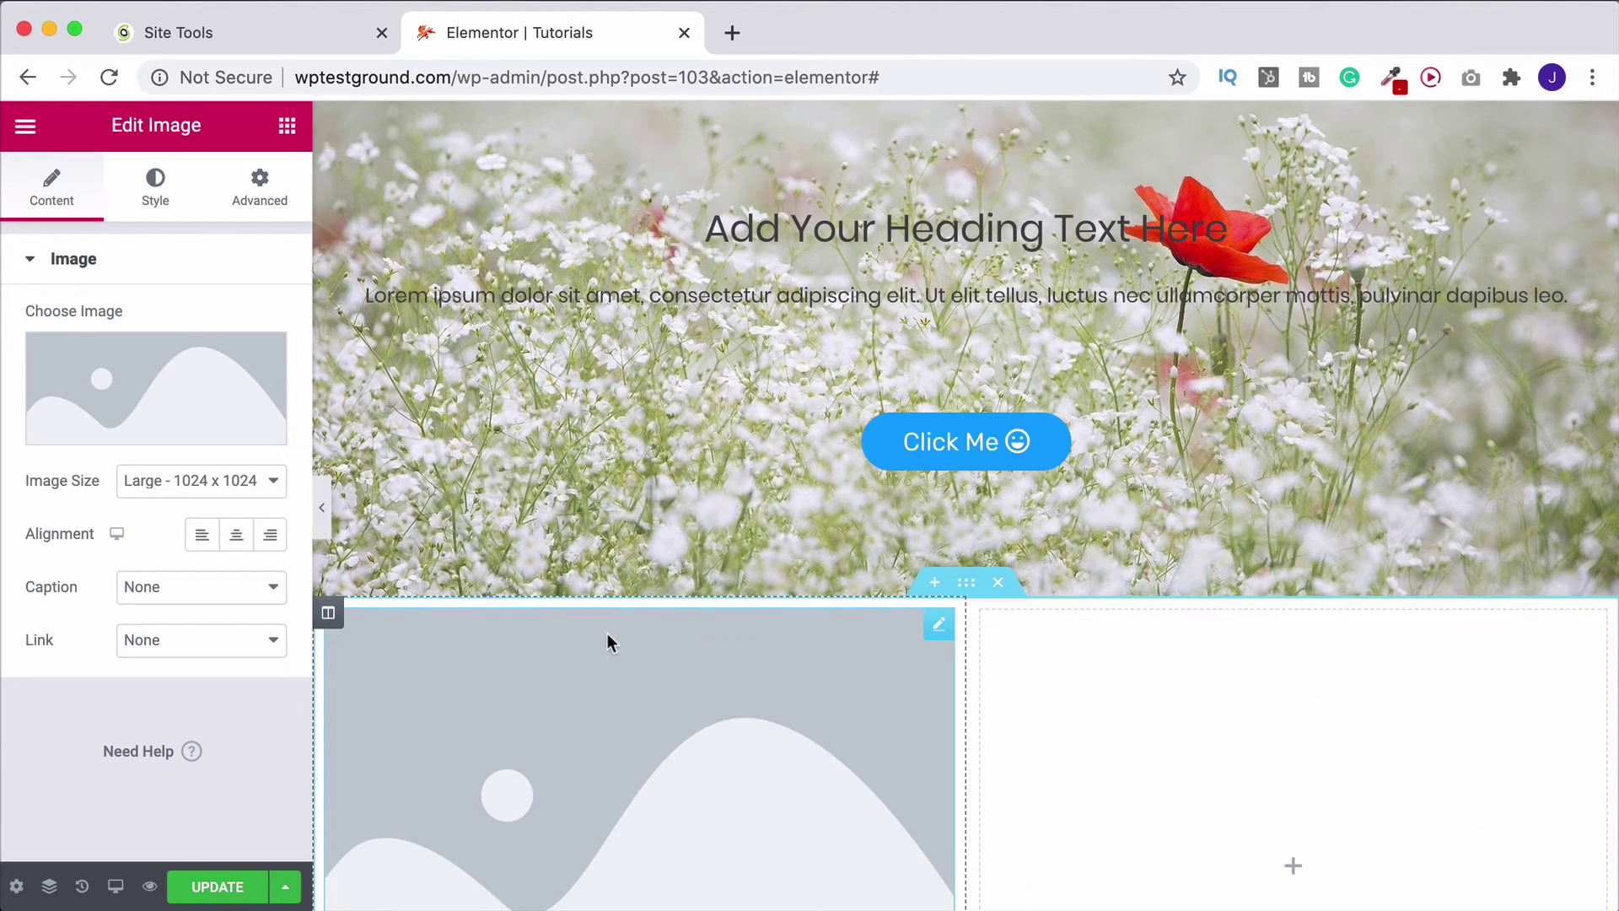
pyautogui.click(138, 422)
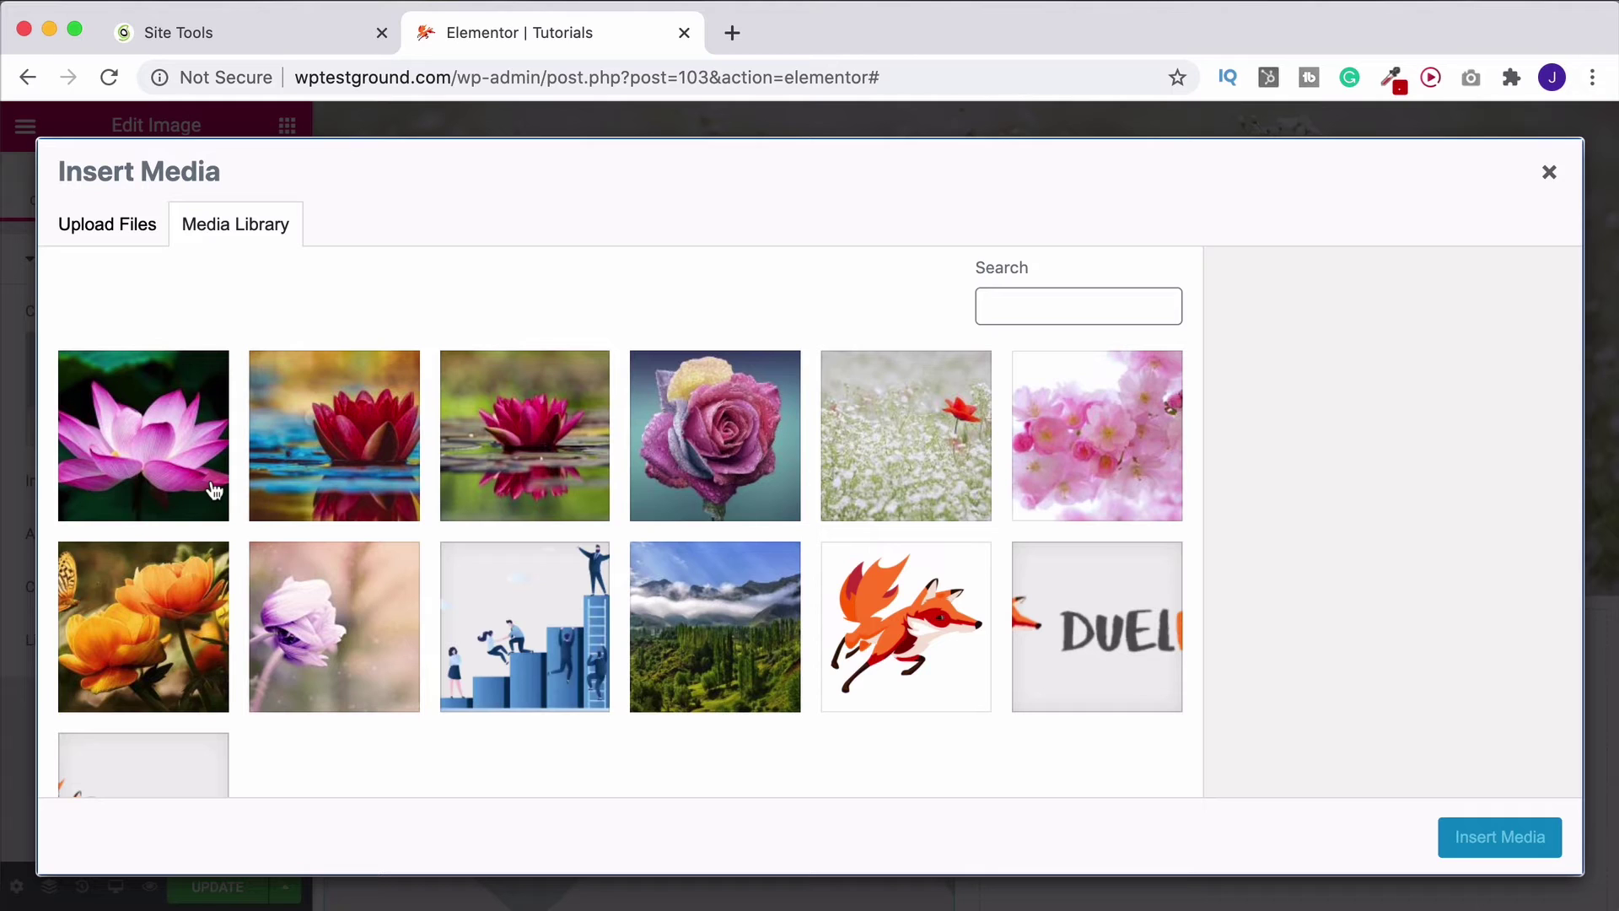
pyautogui.click(666, 434)
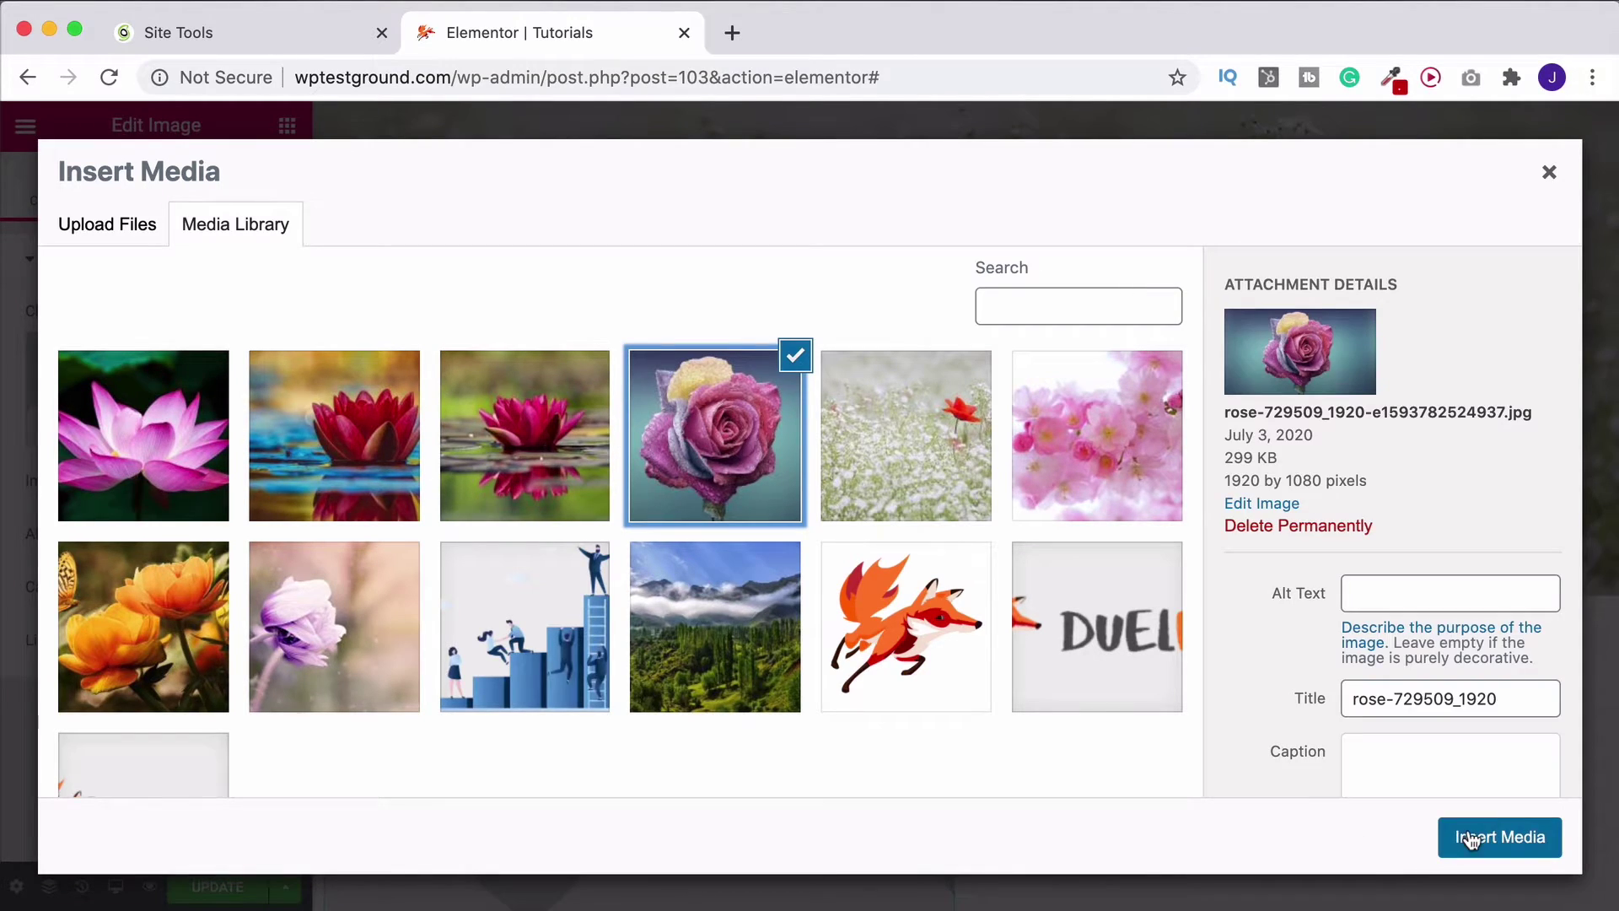
pyautogui.click(1498, 837)
# Step: Set the rose image's size to Medium Large - 768 x 0
pyautogui.click(230, 478)
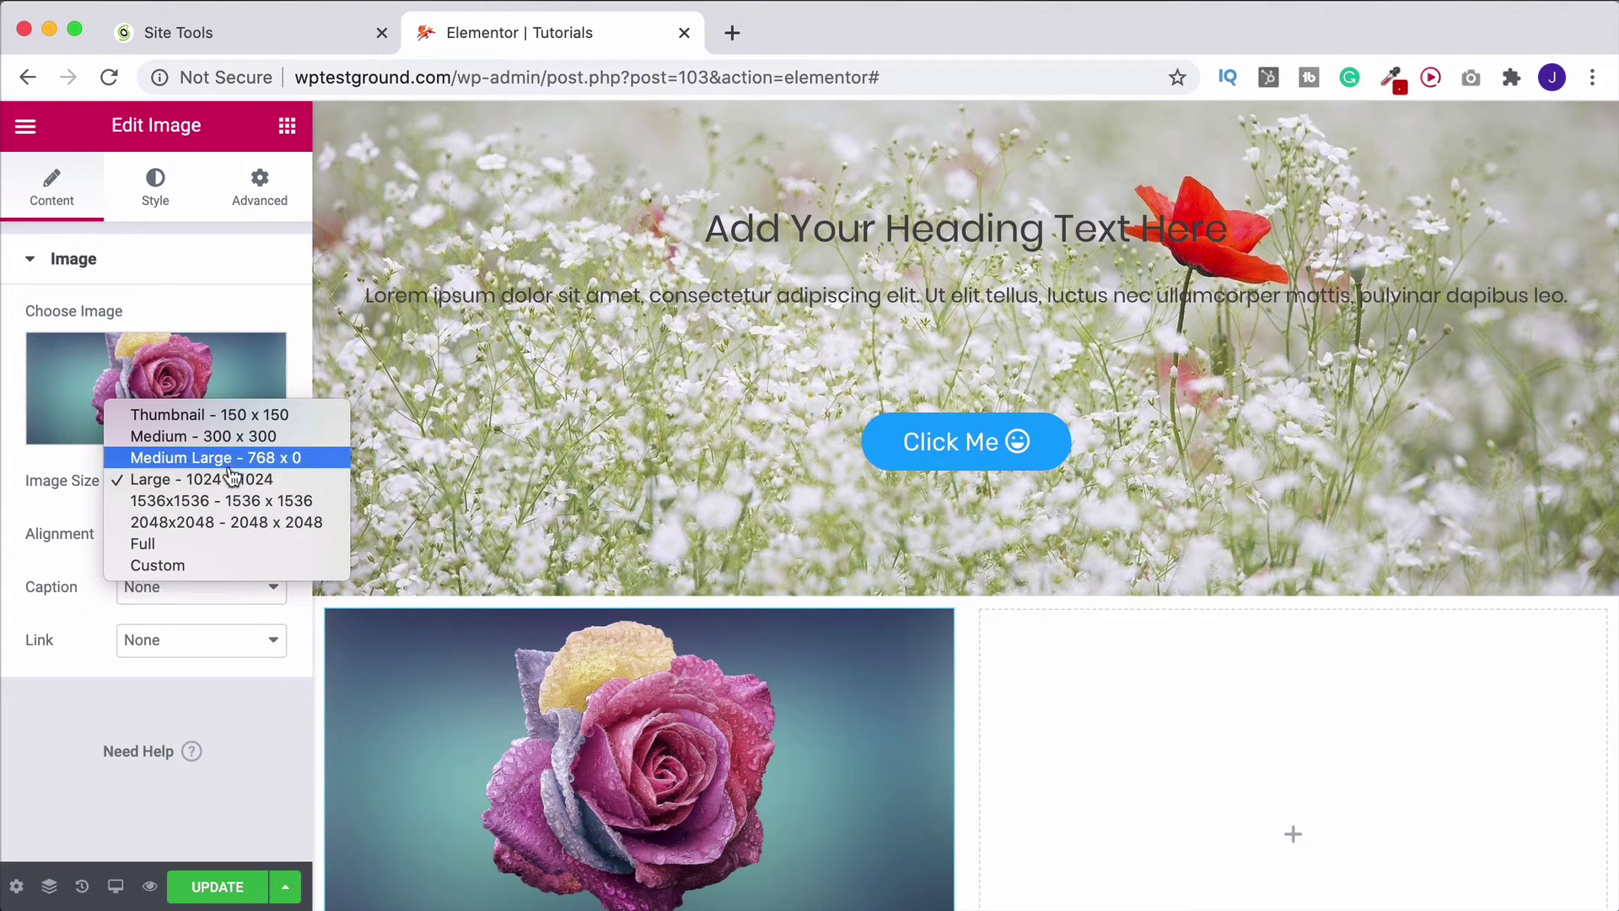
pyautogui.click(212, 439)
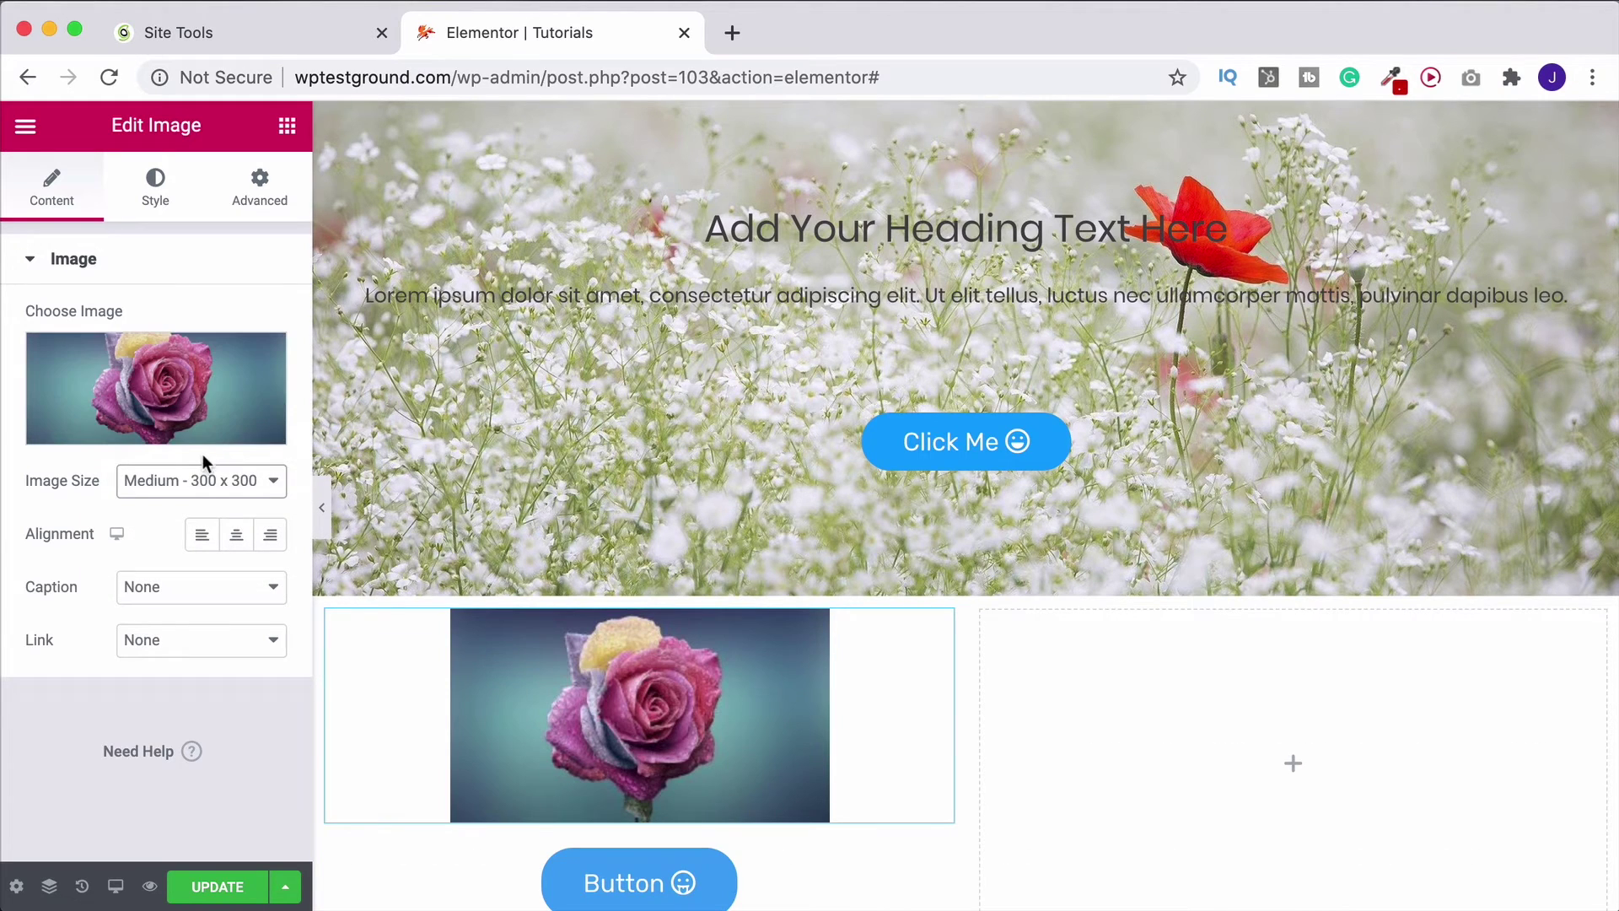
pyautogui.click(203, 479)
pyautogui.click(195, 503)
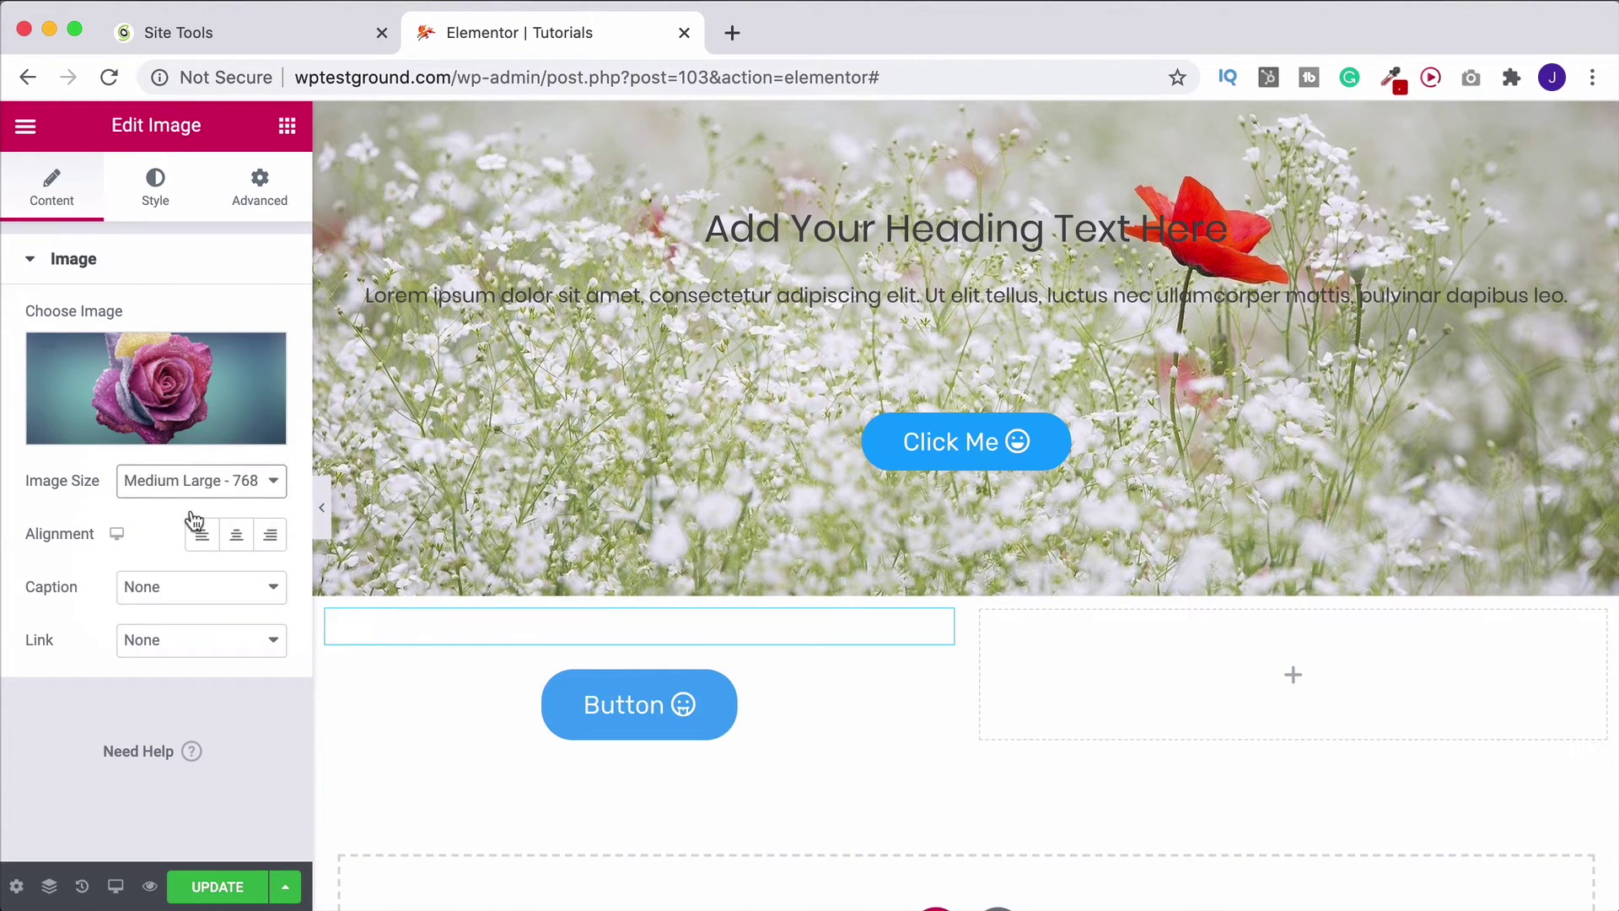
# Step: Add a centered Text Editor widget between the rose image and the button, reading "Over 20 years of professional photography experience."
pyautogui.scroll(-5, 598, 624)
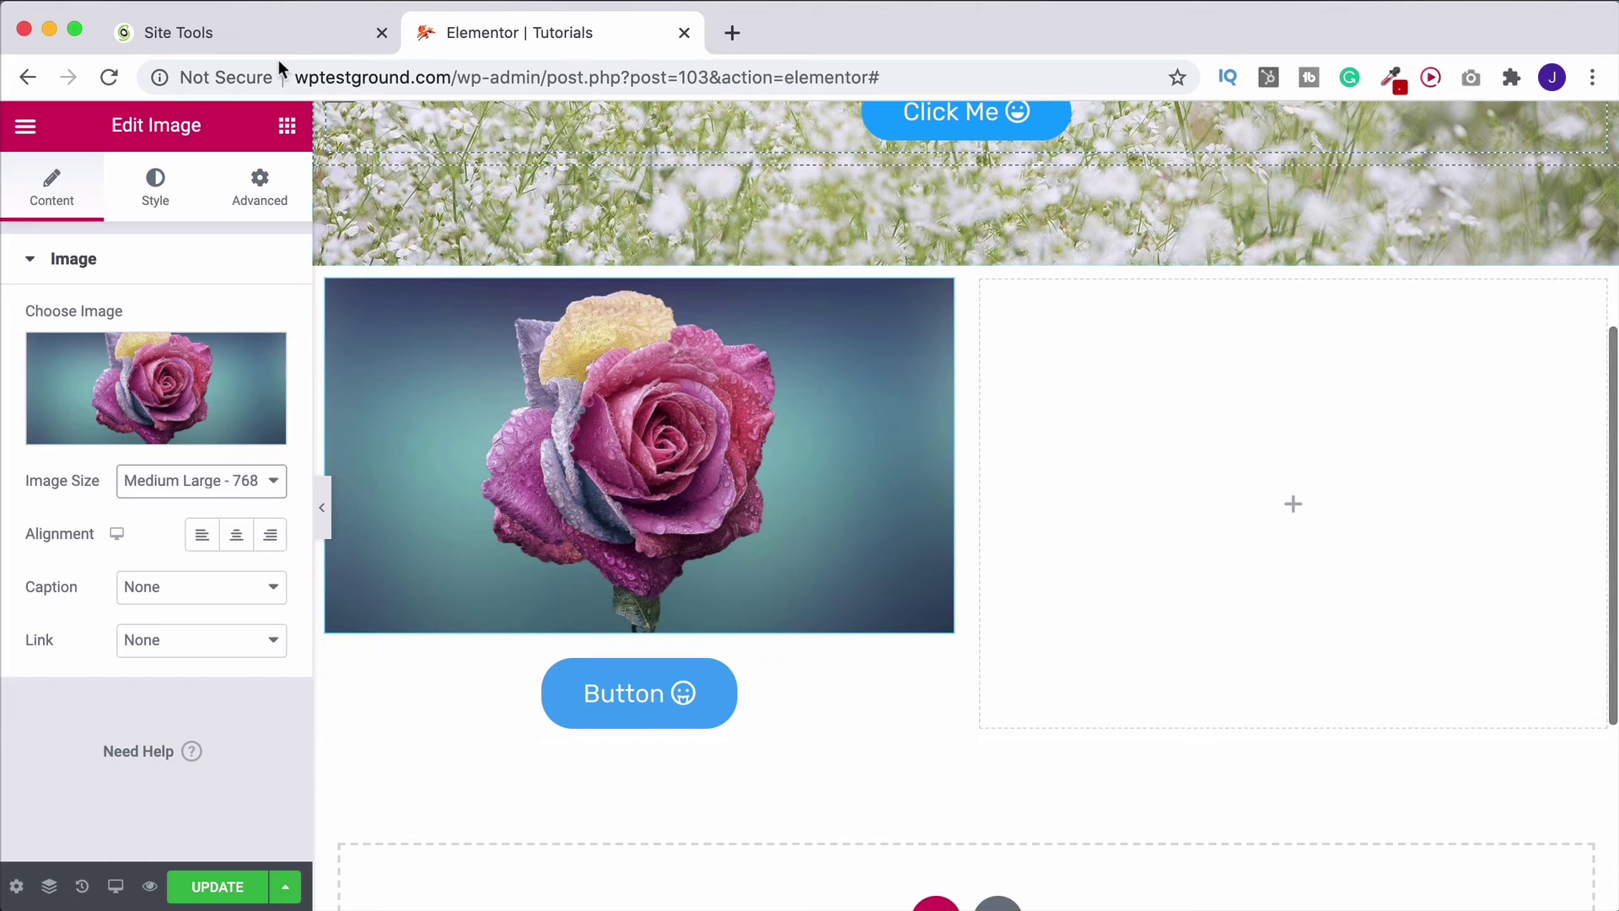
pyautogui.click(286, 130)
pyautogui.moveTo(271, 495); pyautogui.dragTo(671, 637)
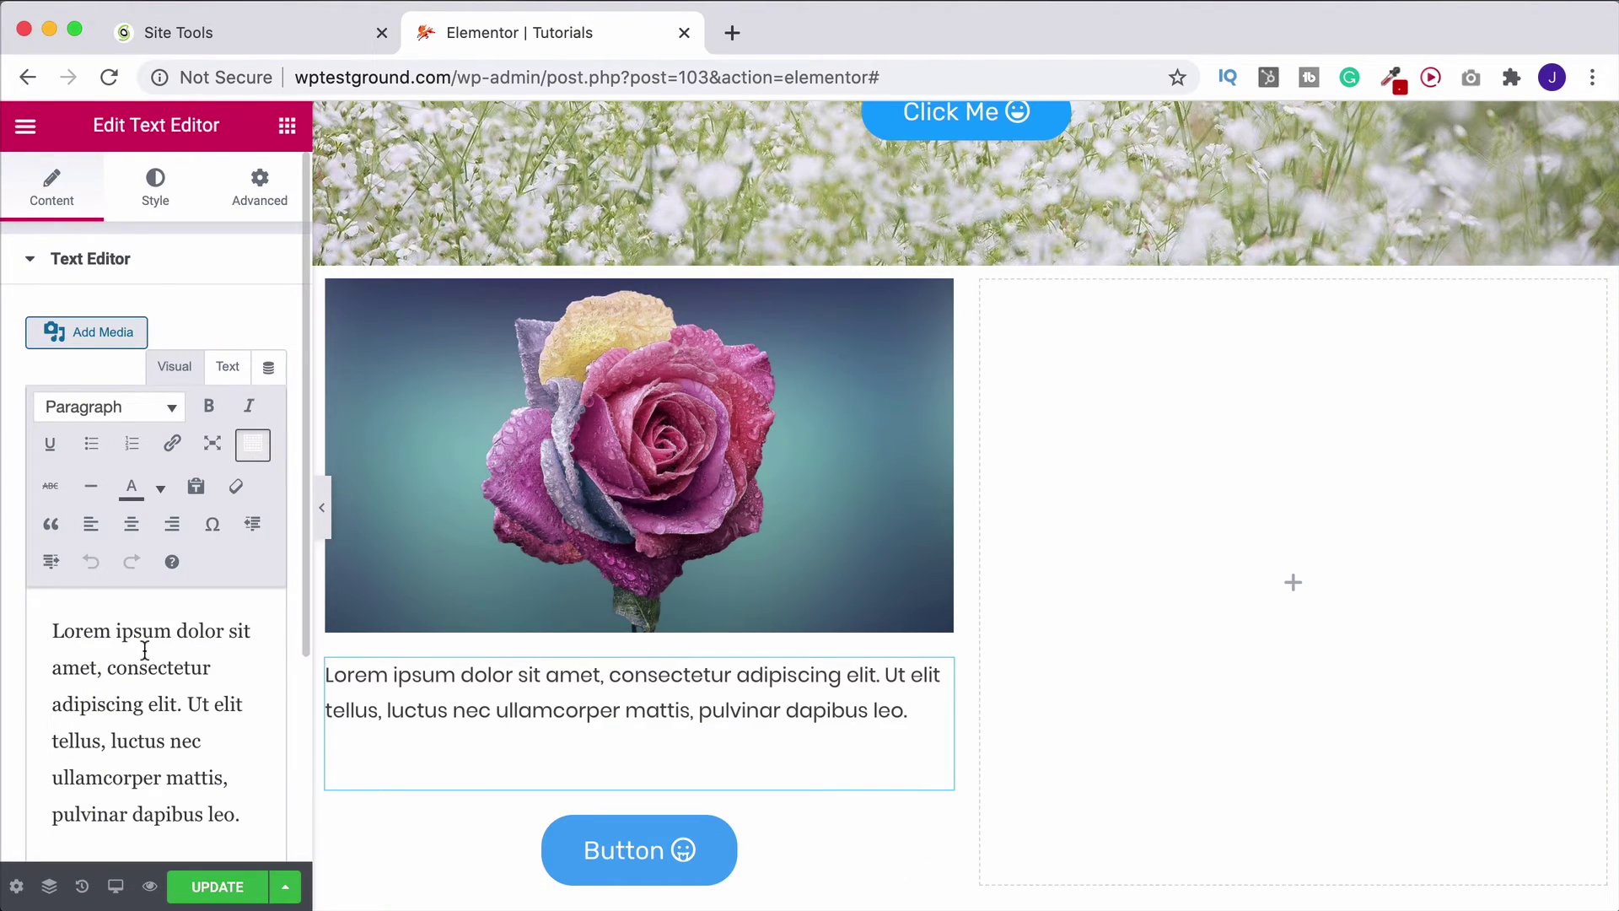
pyautogui.press('super+a')
pyautogui.write('O')
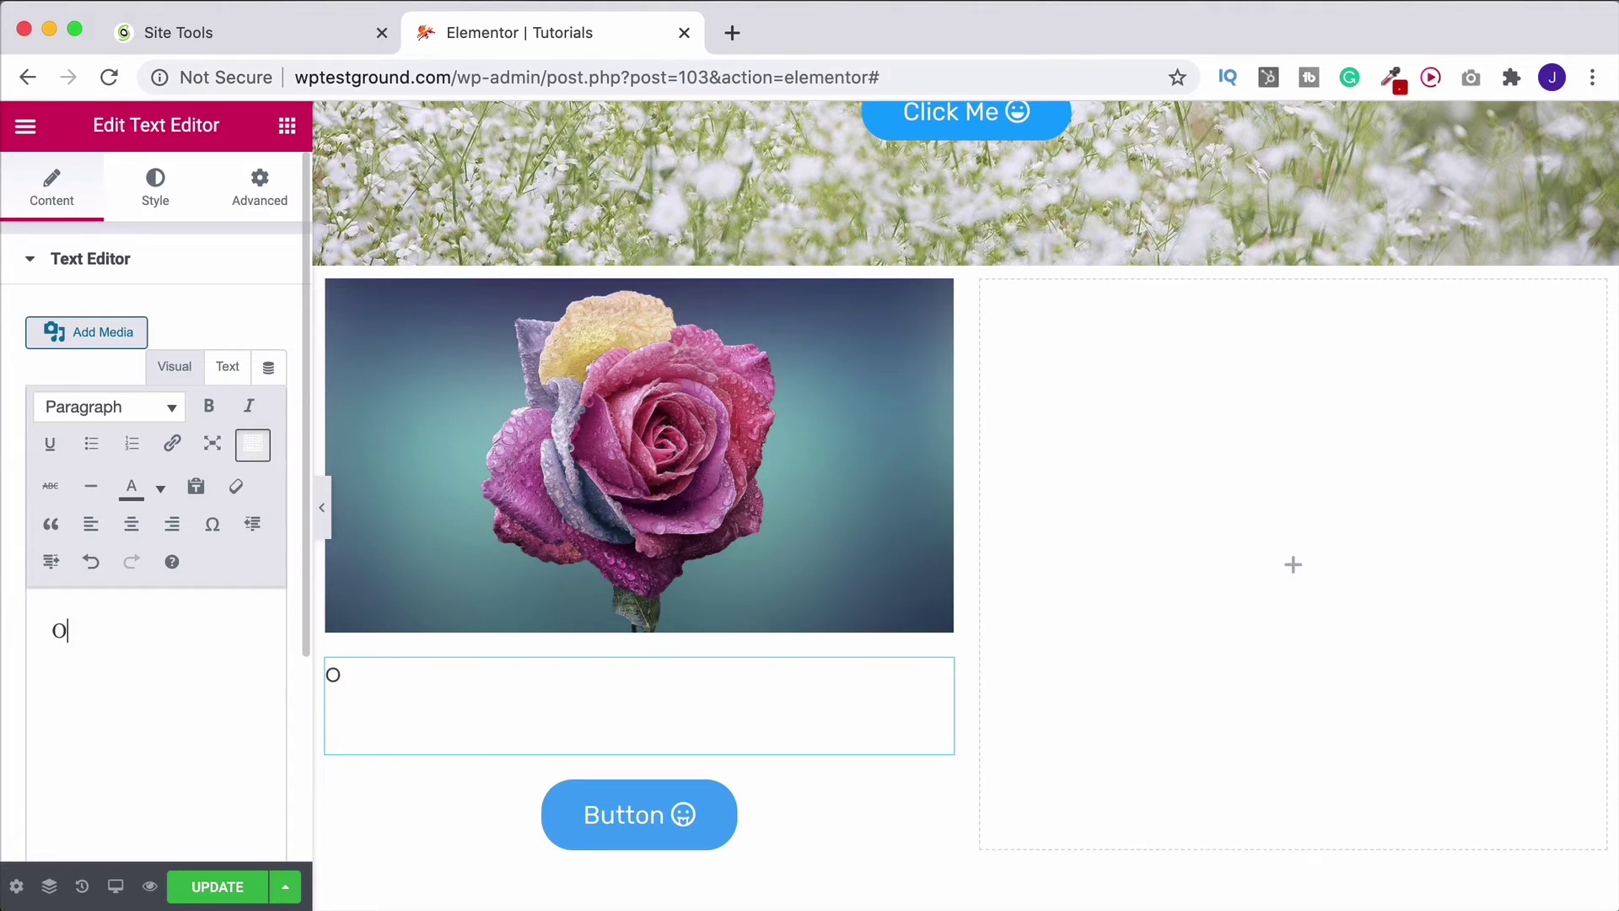
pyautogui.write('ver 20 year')
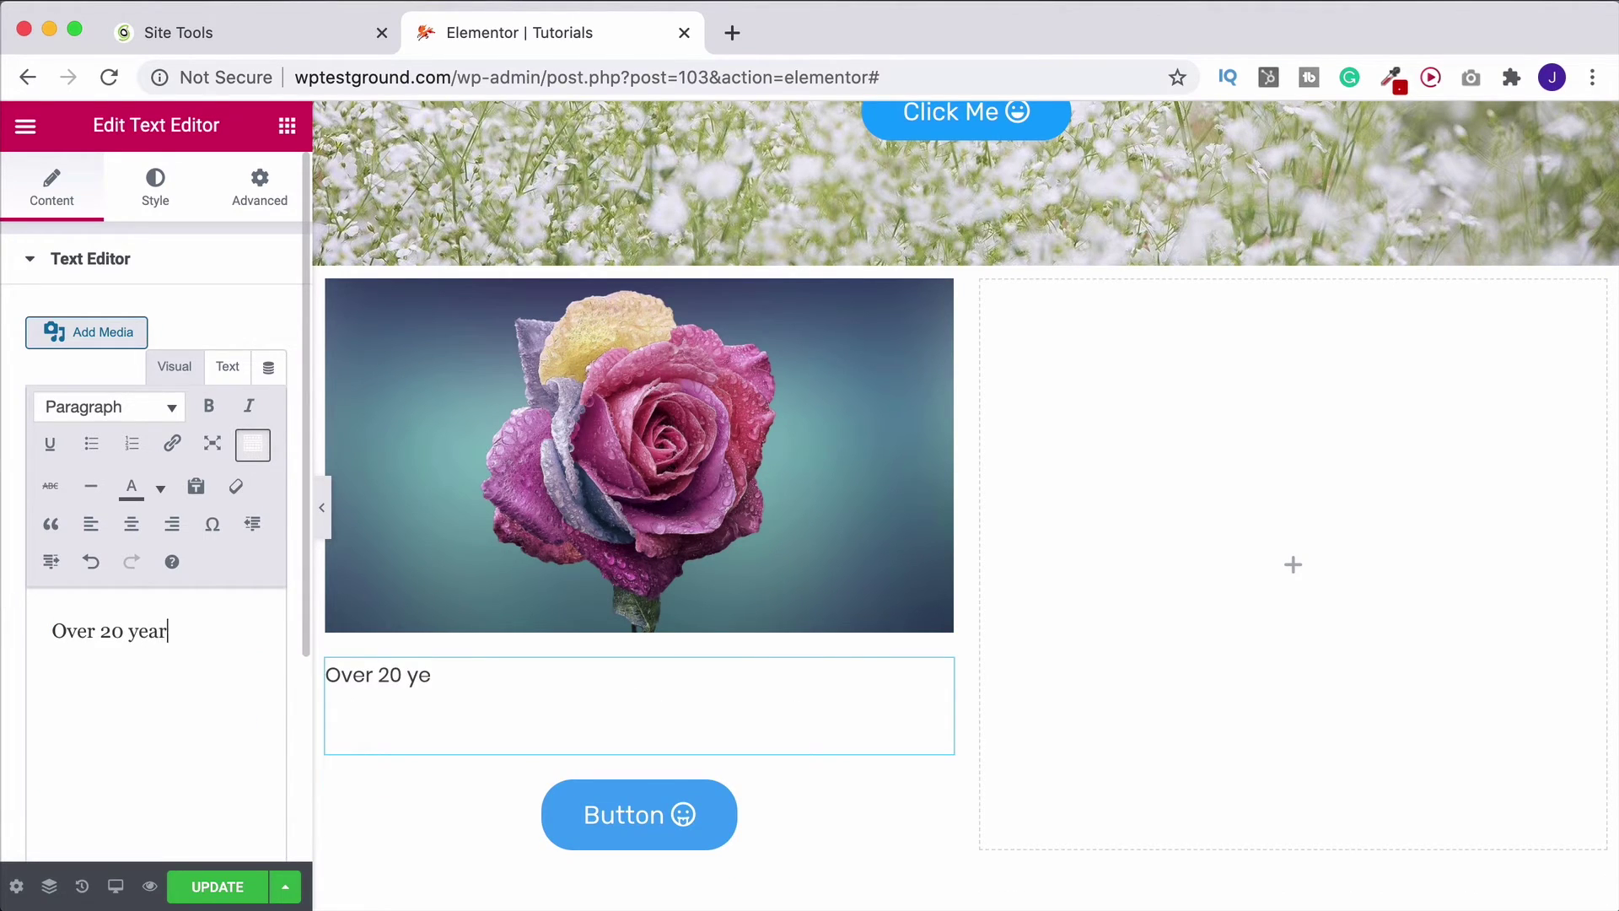
pyautogui.write('s of professi')
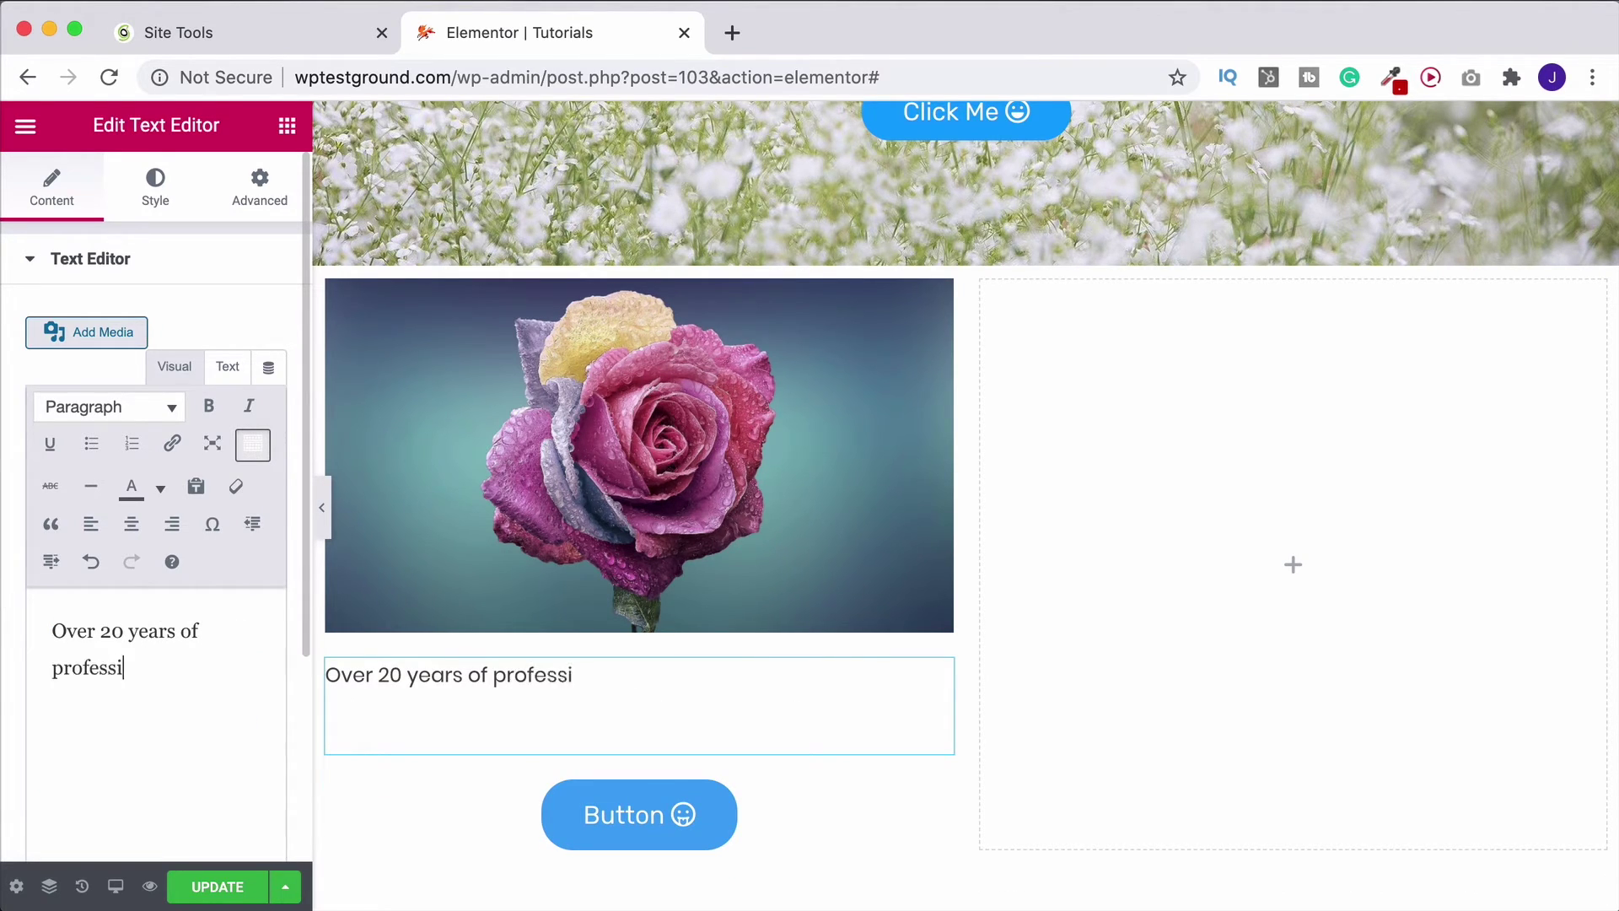
pyautogui.write('onal phot')
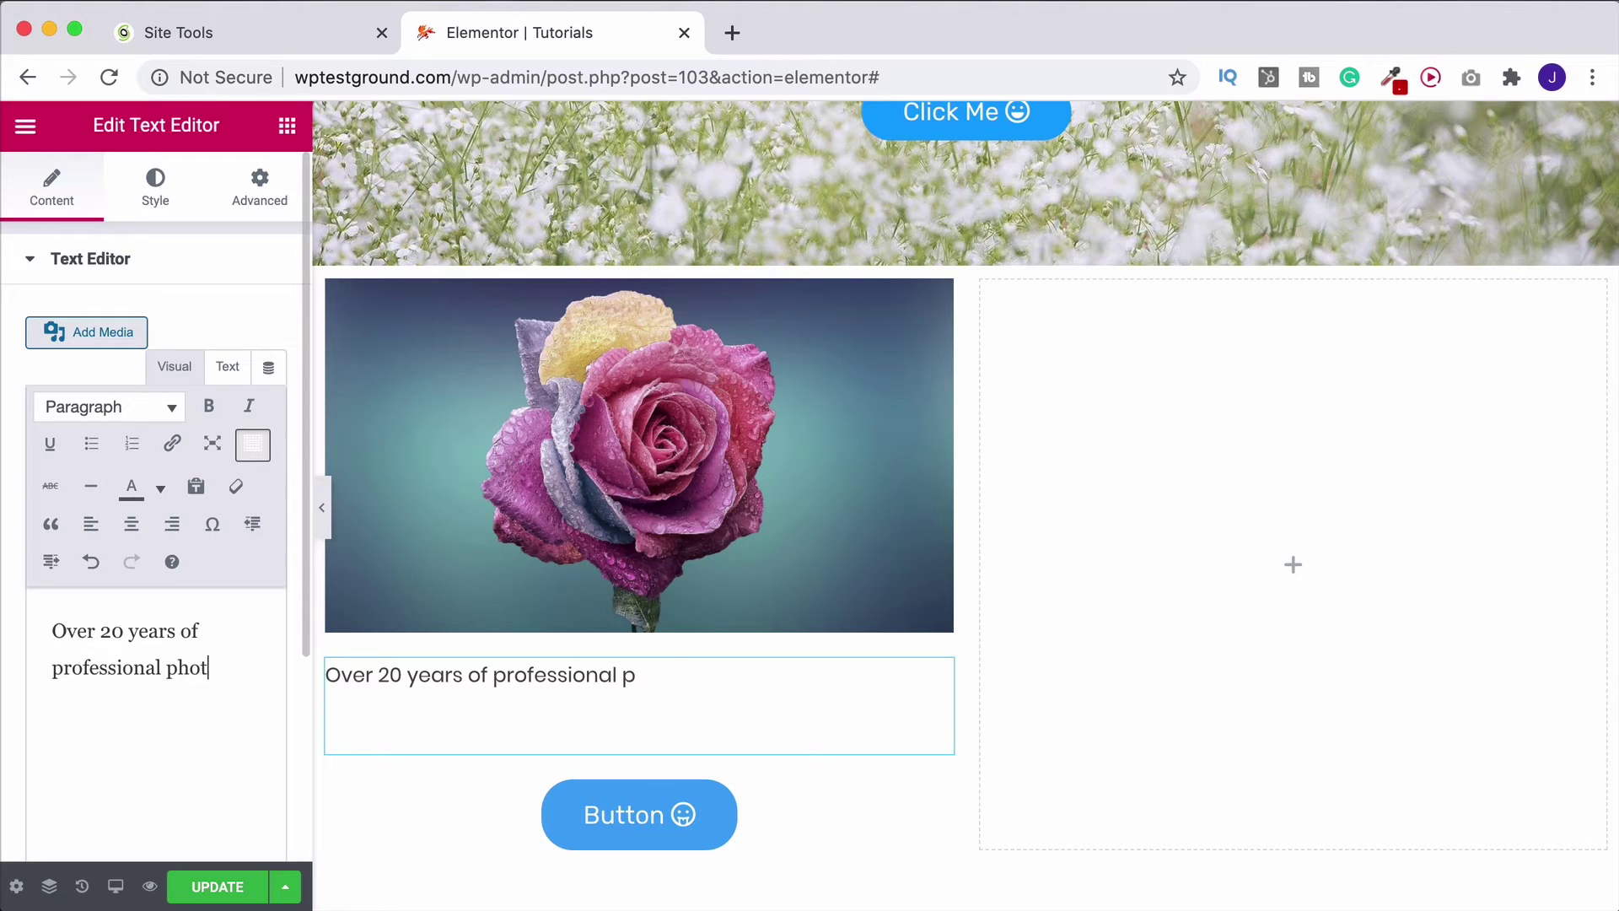
pyautogui.write('ography experience.')
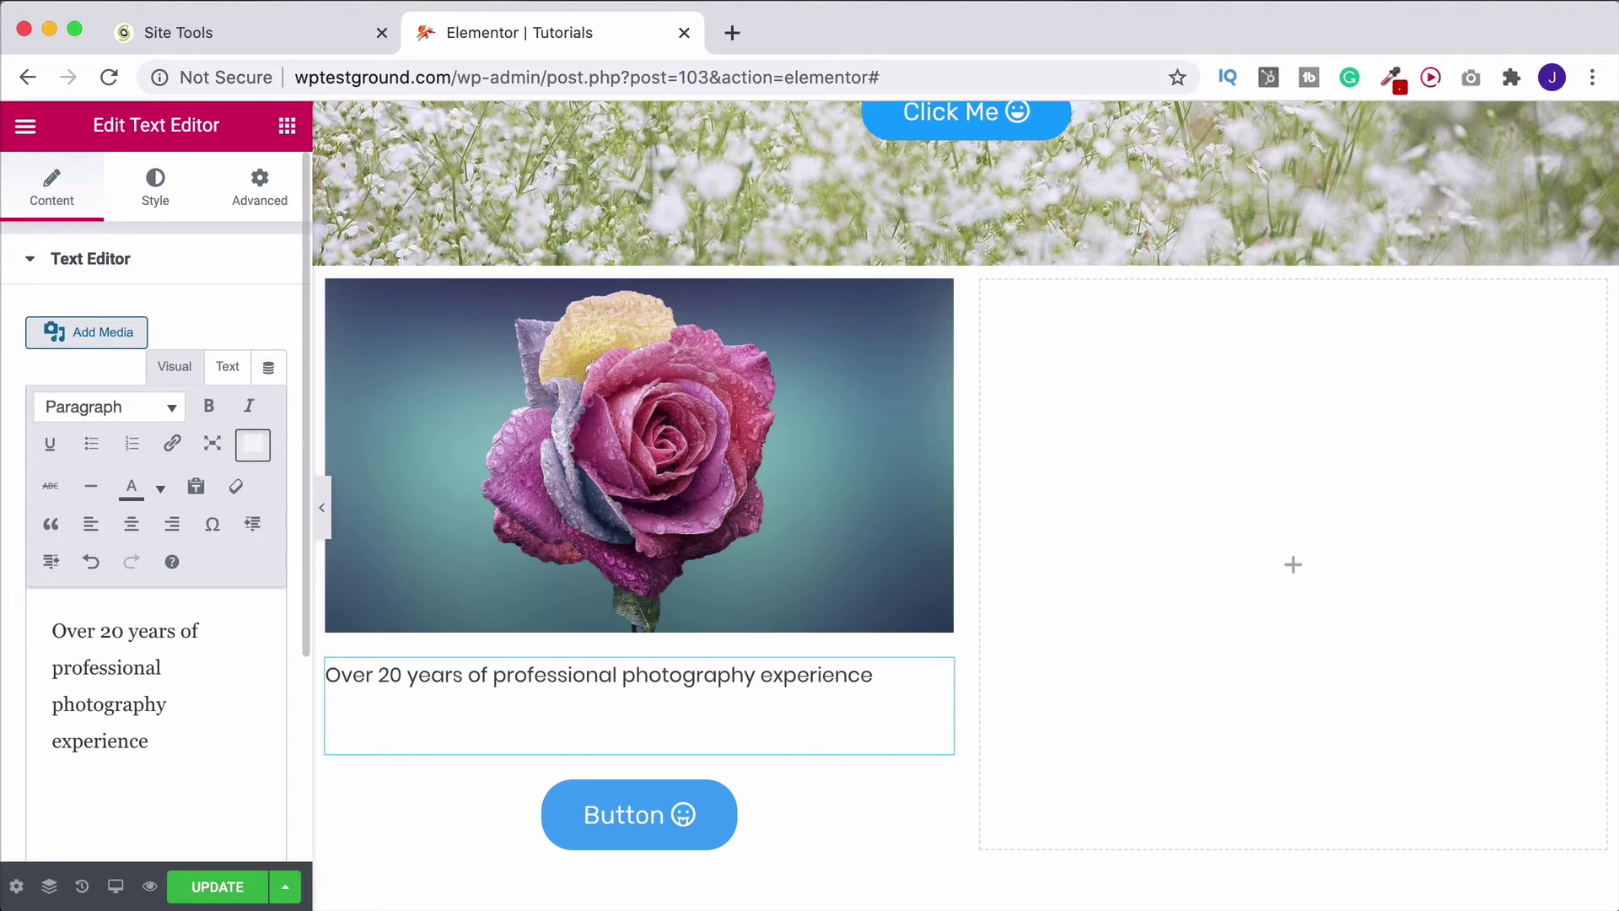
pyautogui.click(157, 190)
pyautogui.click(200, 321)
# Step: Add a centered H3 heading reading "Photography" between the rose image and the text
pyautogui.click(287, 126)
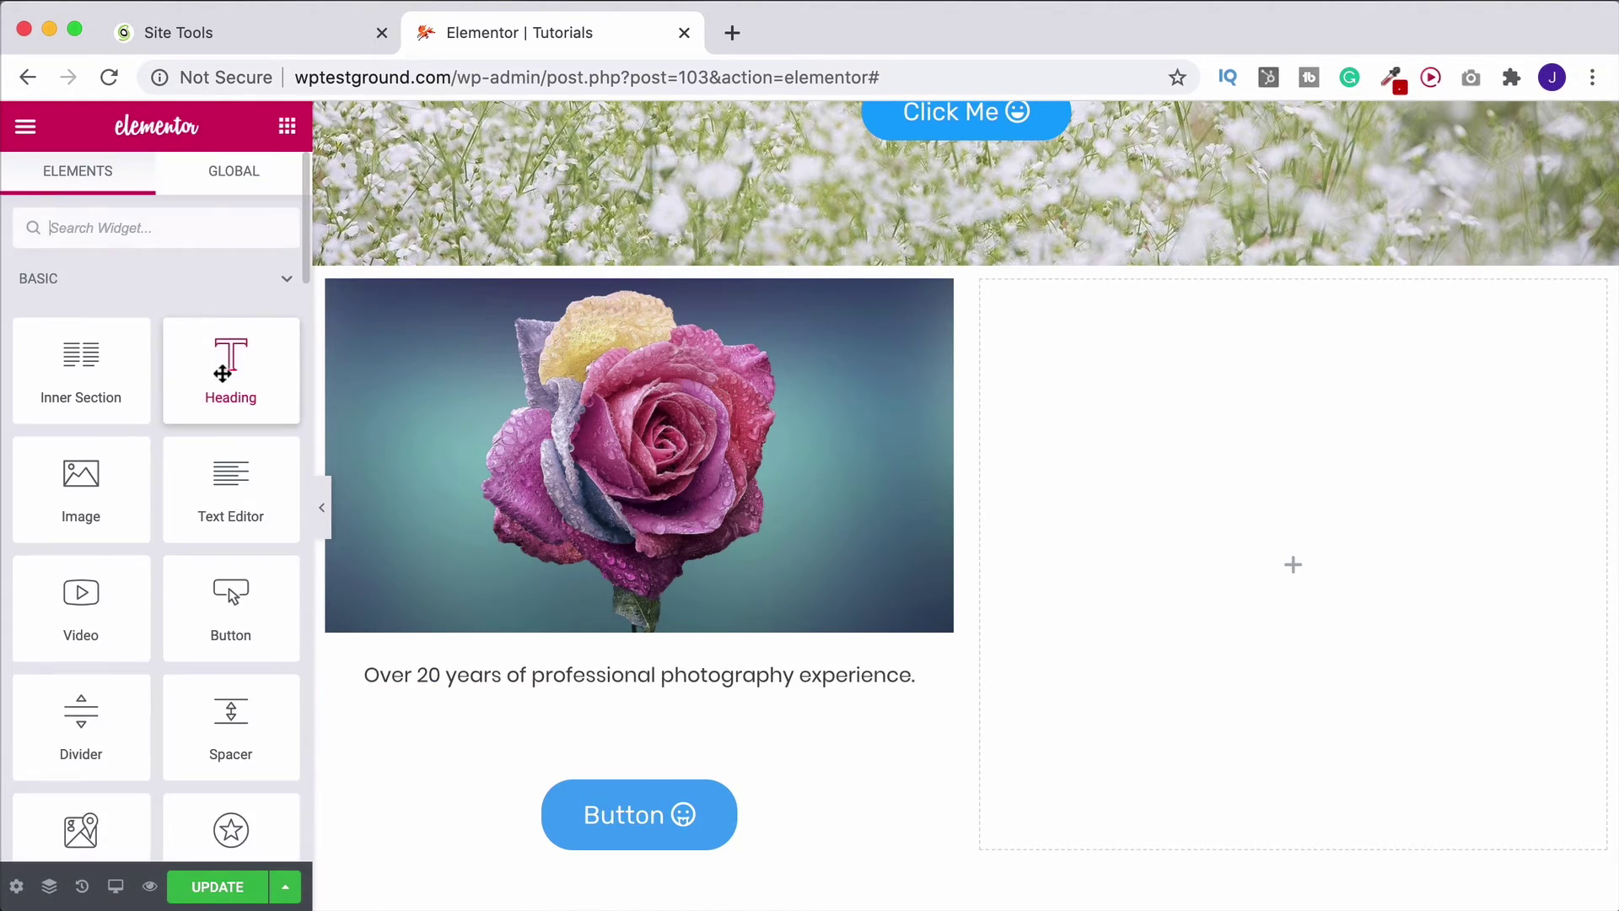
pyautogui.moveTo(230, 371); pyautogui.dragTo(695, 666)
pyautogui.click(200, 624)
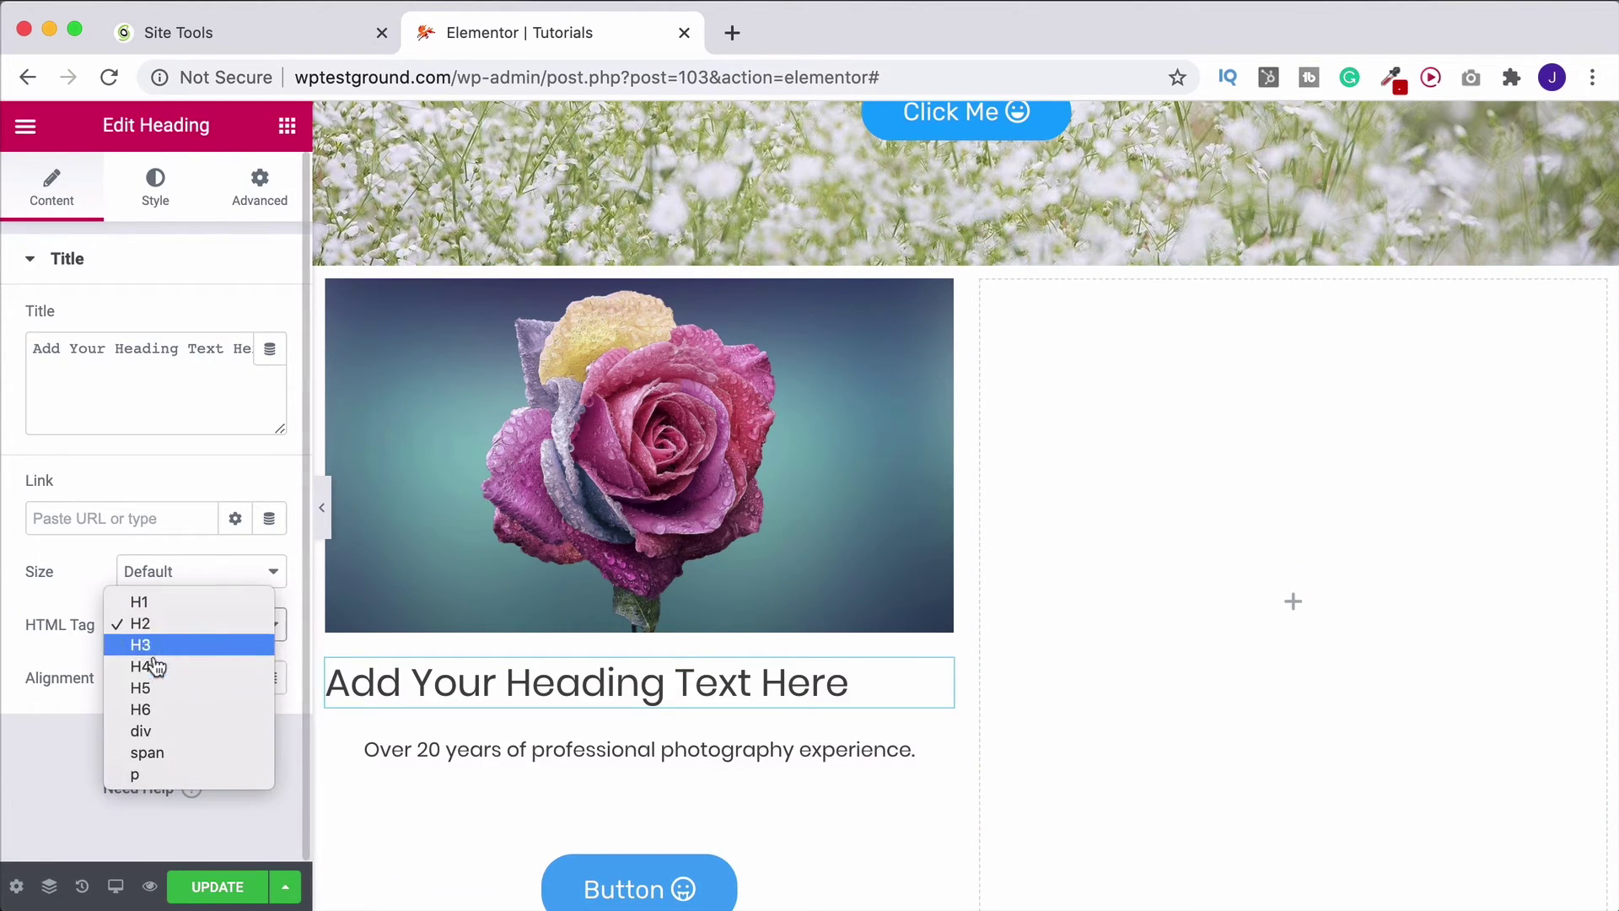
pyautogui.click(154, 644)
pyautogui.tripleClick(38, 380)
pyautogui.write('Photography')
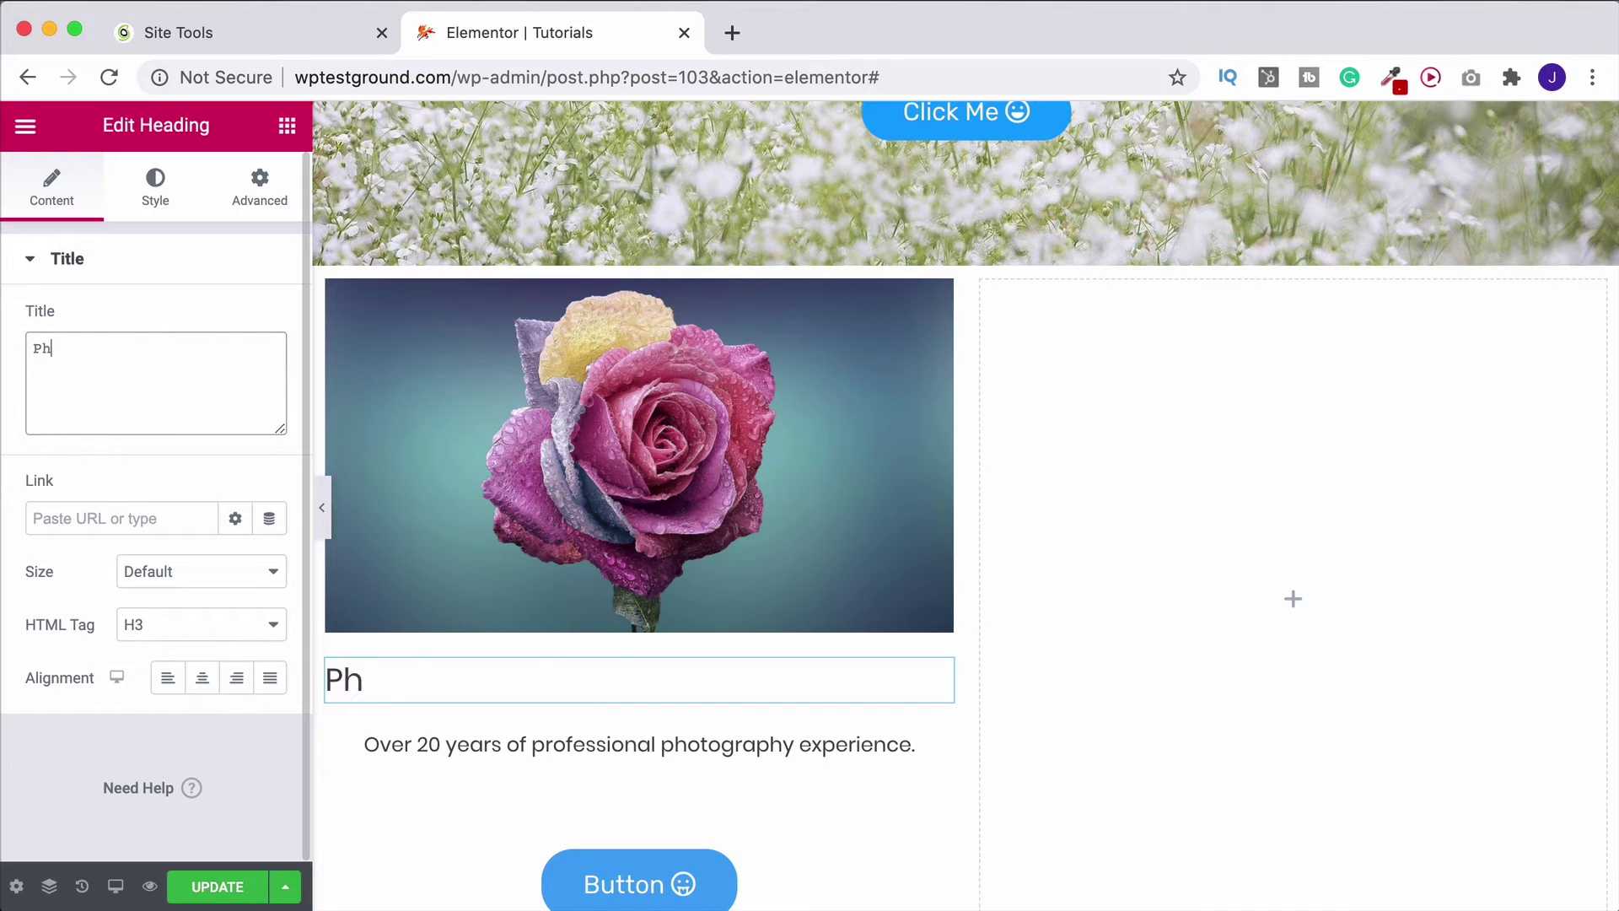
pyautogui.click(202, 678)
# Step: Set the Photography heading's typography to Bold weight and Uppercase transform
pyautogui.click(150, 181)
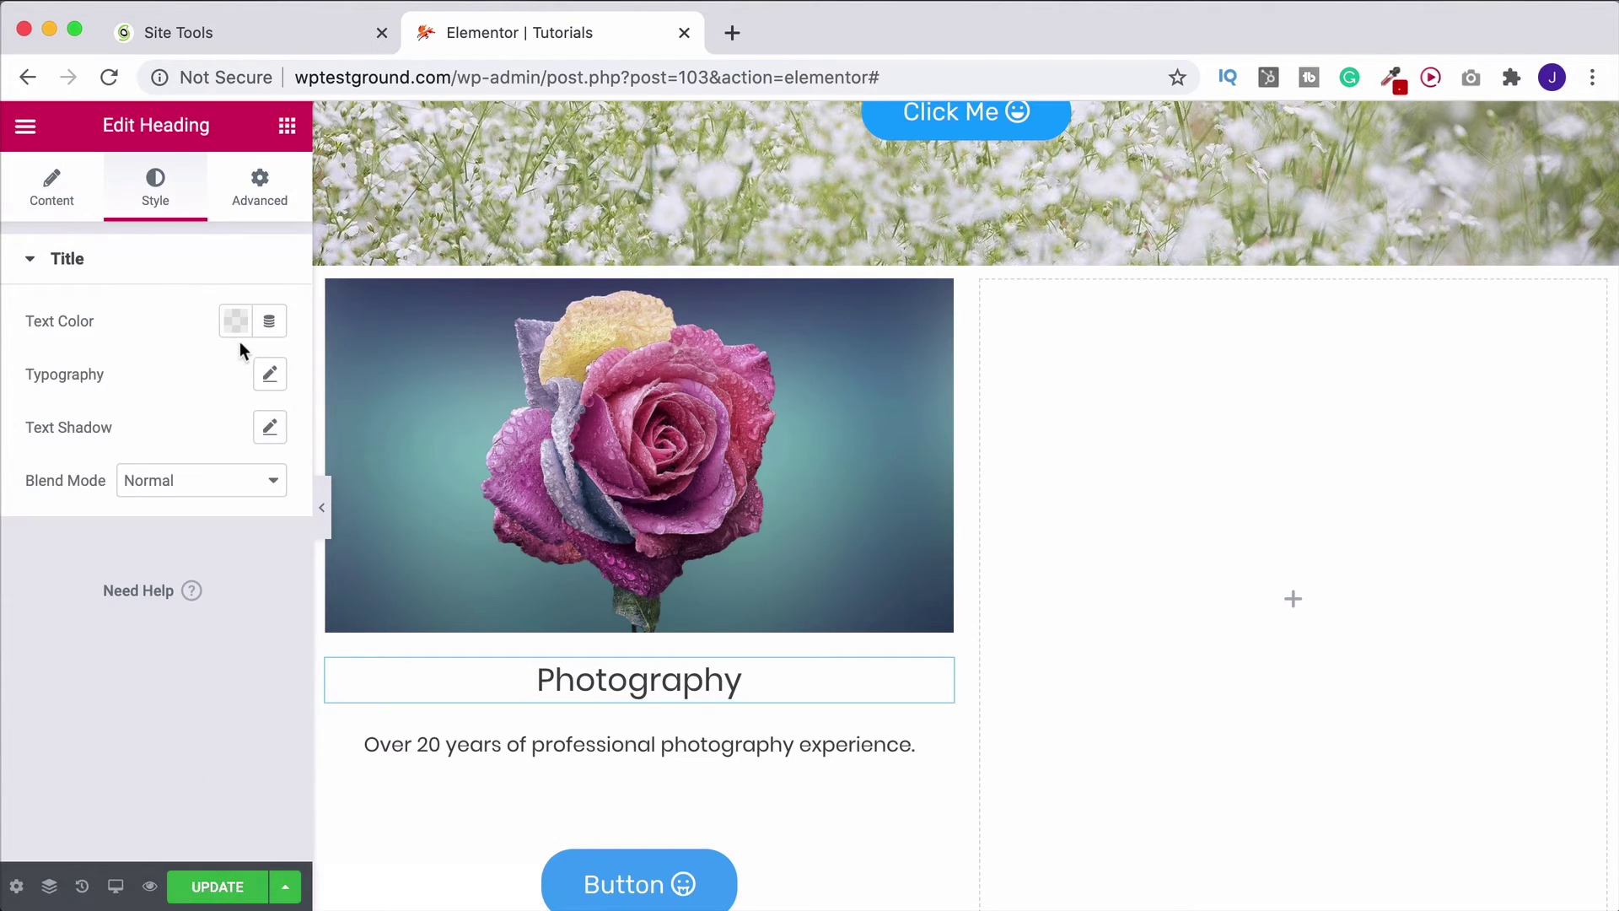
pyautogui.click(258, 373)
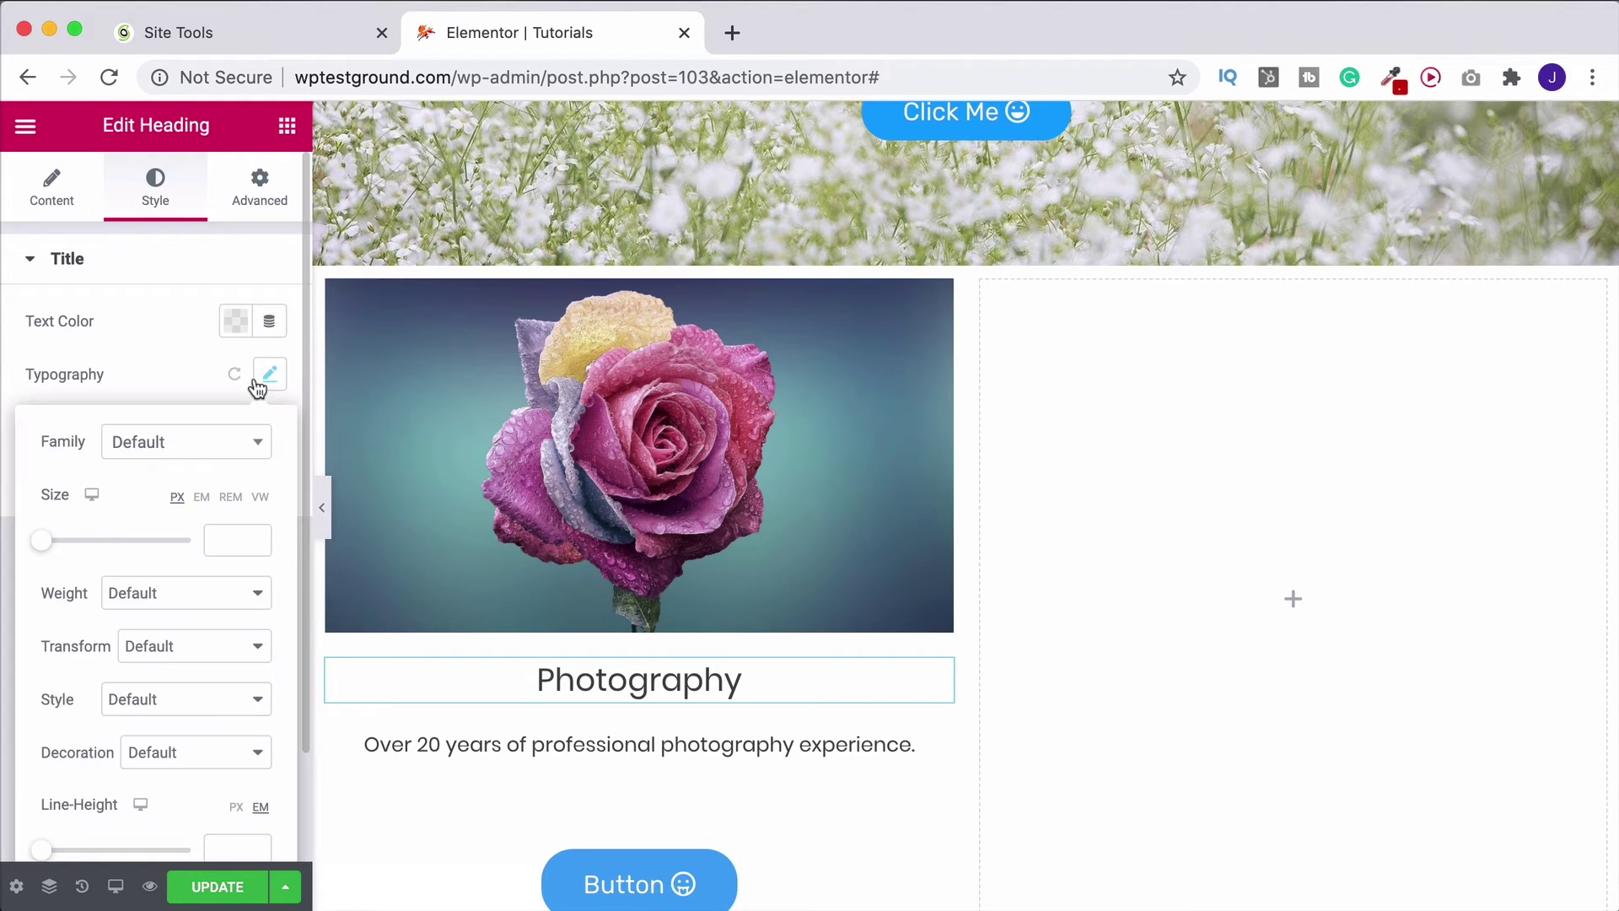
pyautogui.scroll(-2, 174, 523)
pyautogui.click(176, 531)
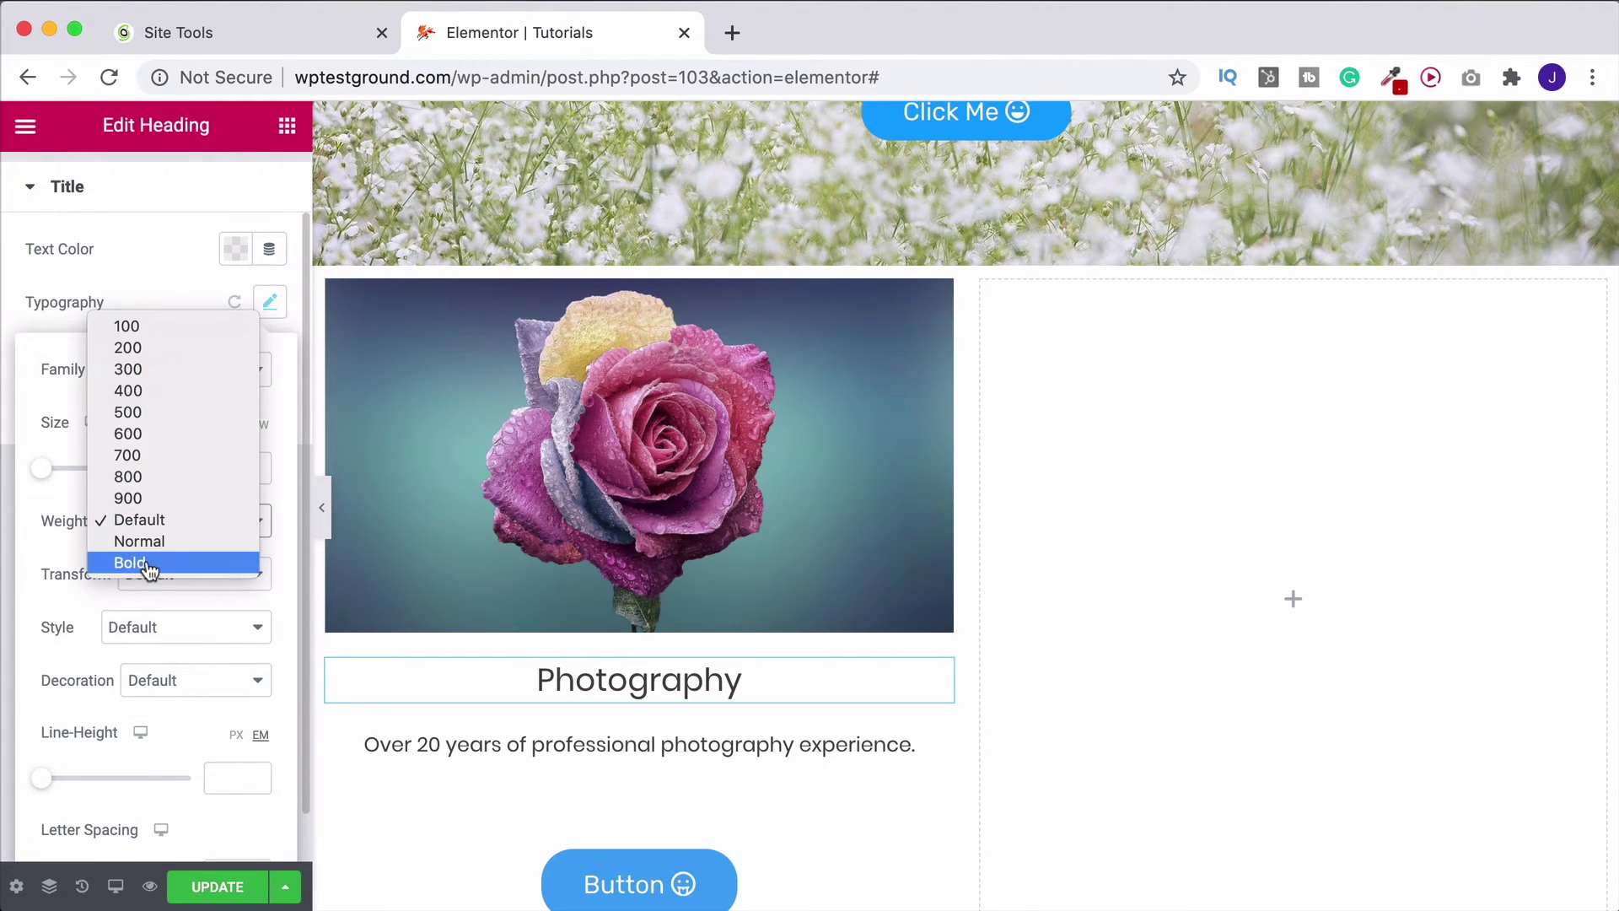
pyautogui.click(135, 561)
pyautogui.click(152, 573)
pyautogui.click(154, 594)
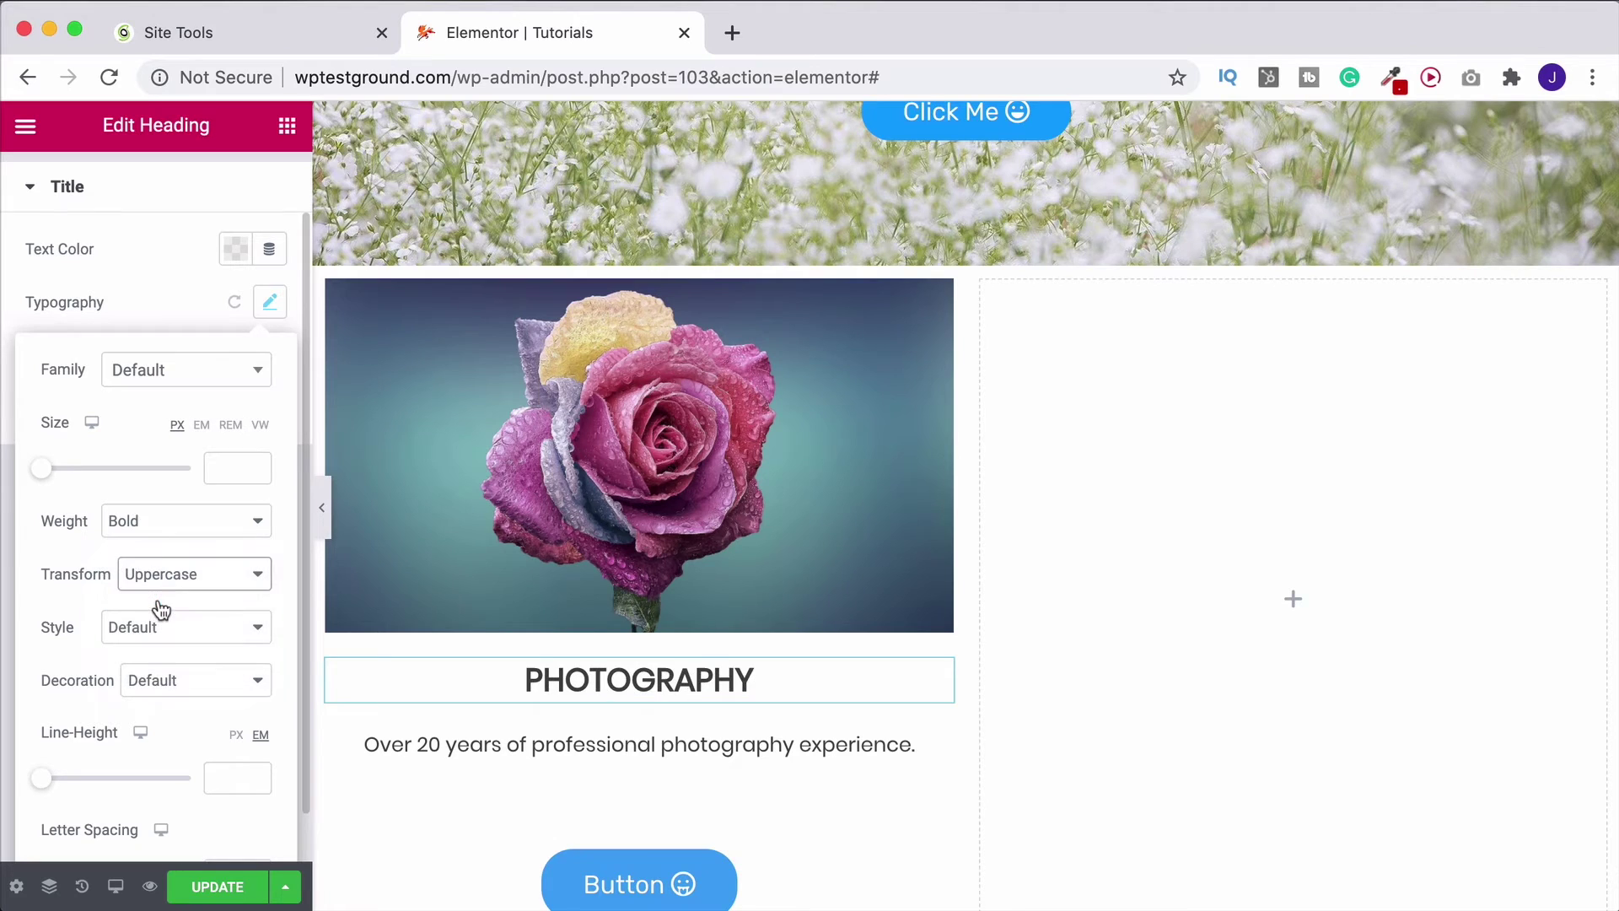
# Step: Unlink the margin values of the text below the Photography heading and set its bottom margin to -37 px
pyautogui.click(936, 744)
pyautogui.click(276, 221)
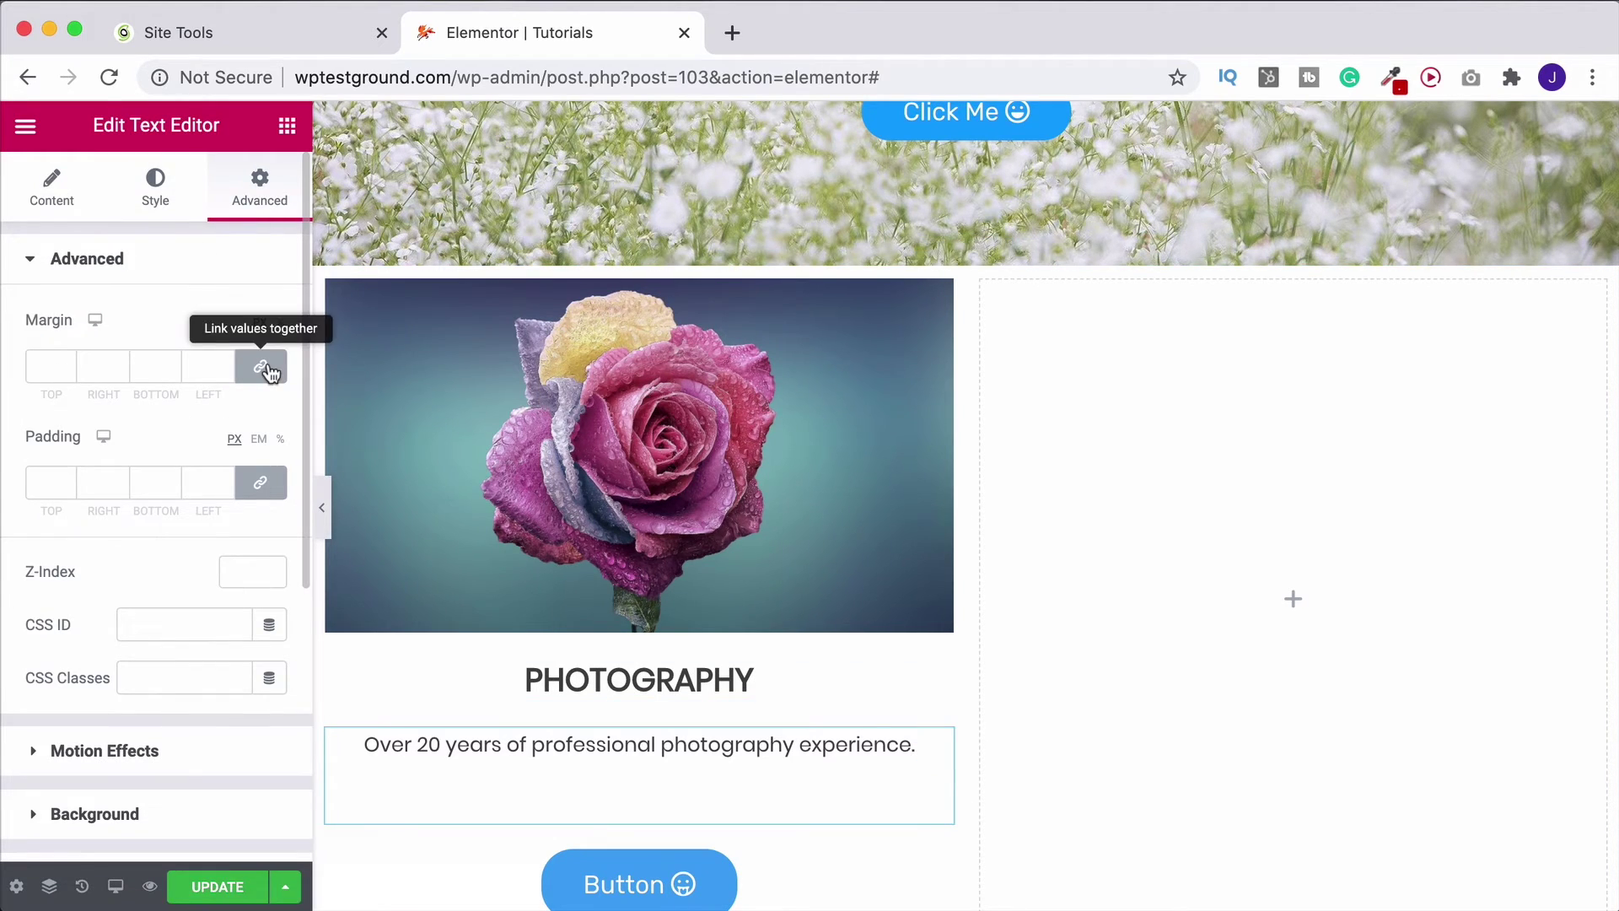
pyautogui.click(260, 366)
pyautogui.moveTo(171, 373); pyautogui.dragTo(180, 368)
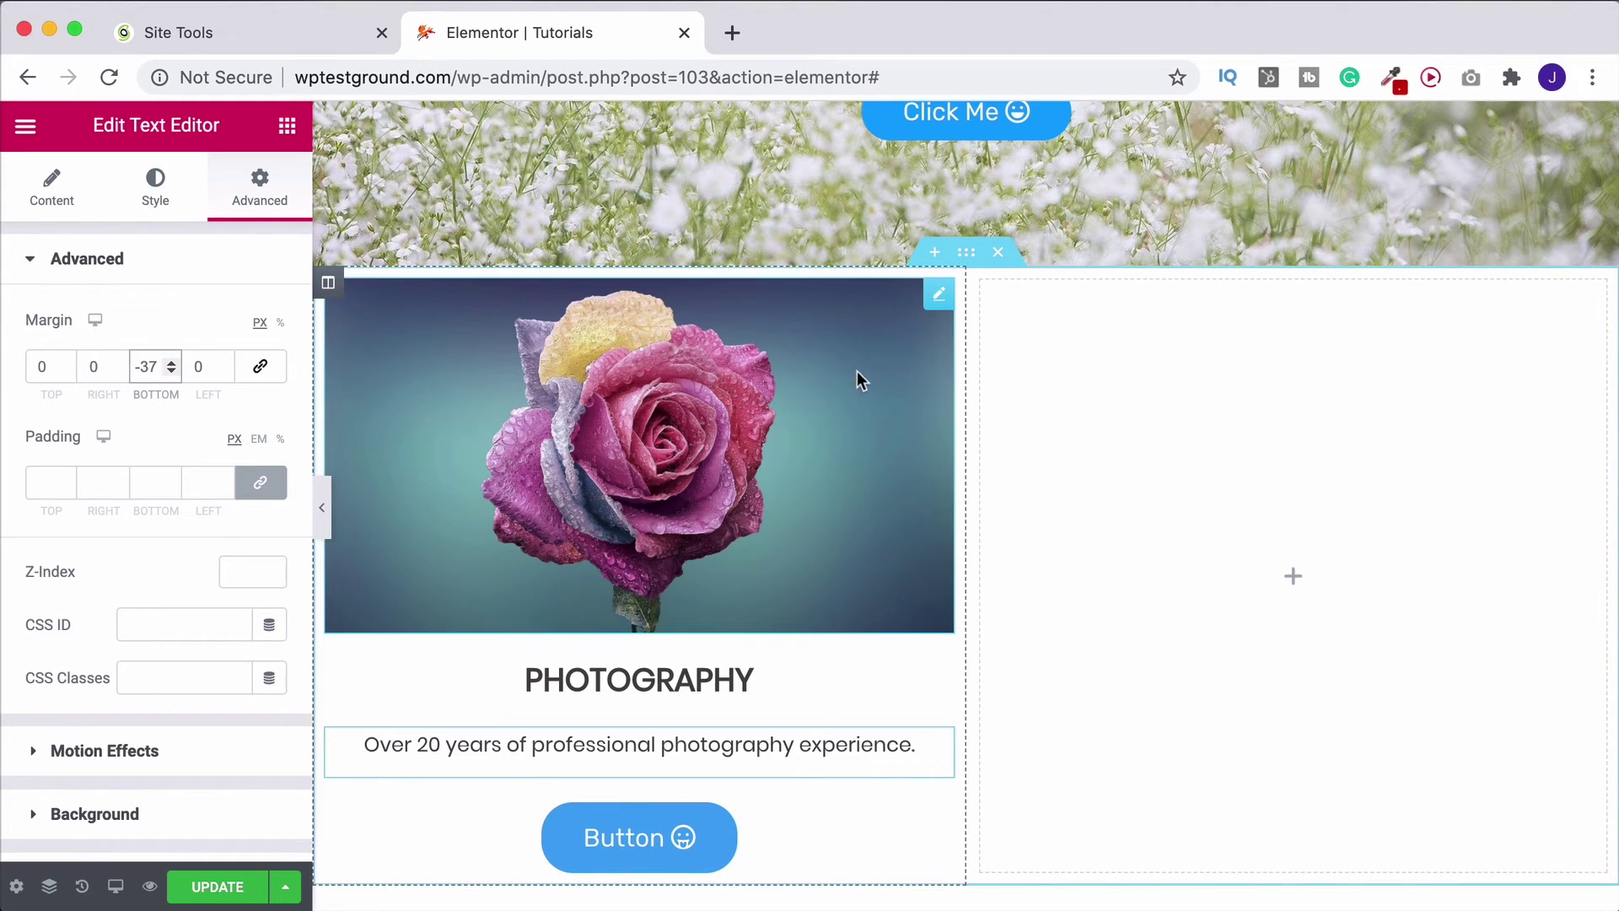
# Step: Duplicate the column containing the rose image, Photography heading, text and button
pyautogui.scroll(-1, 854, 369)
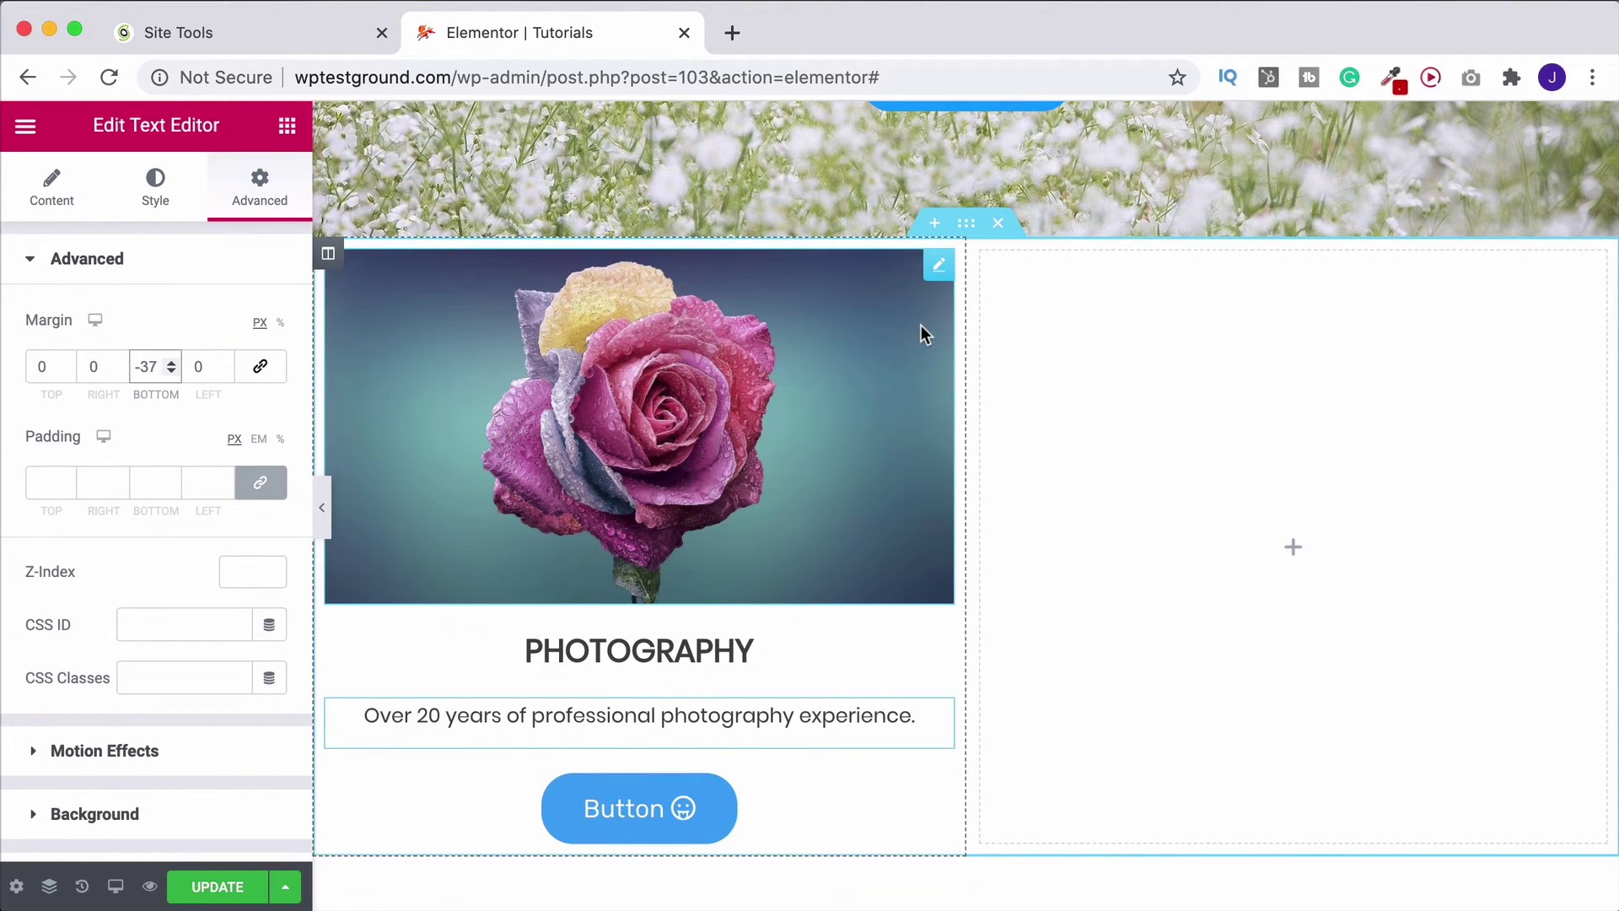
pyautogui.rightClick(334, 258)
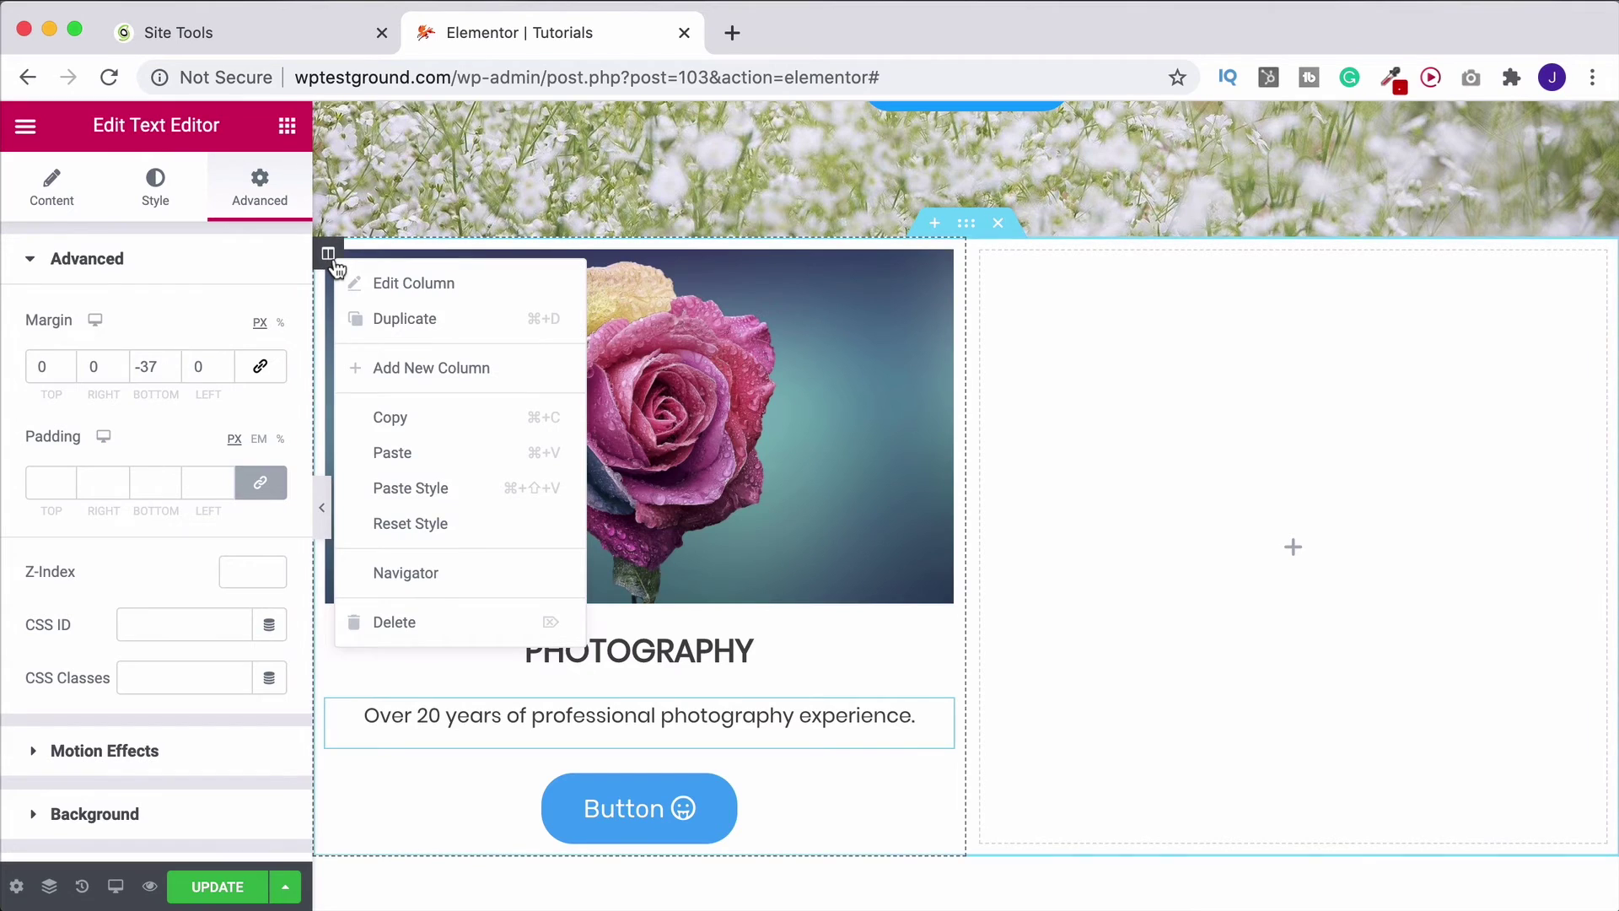
pyautogui.click(498, 336)
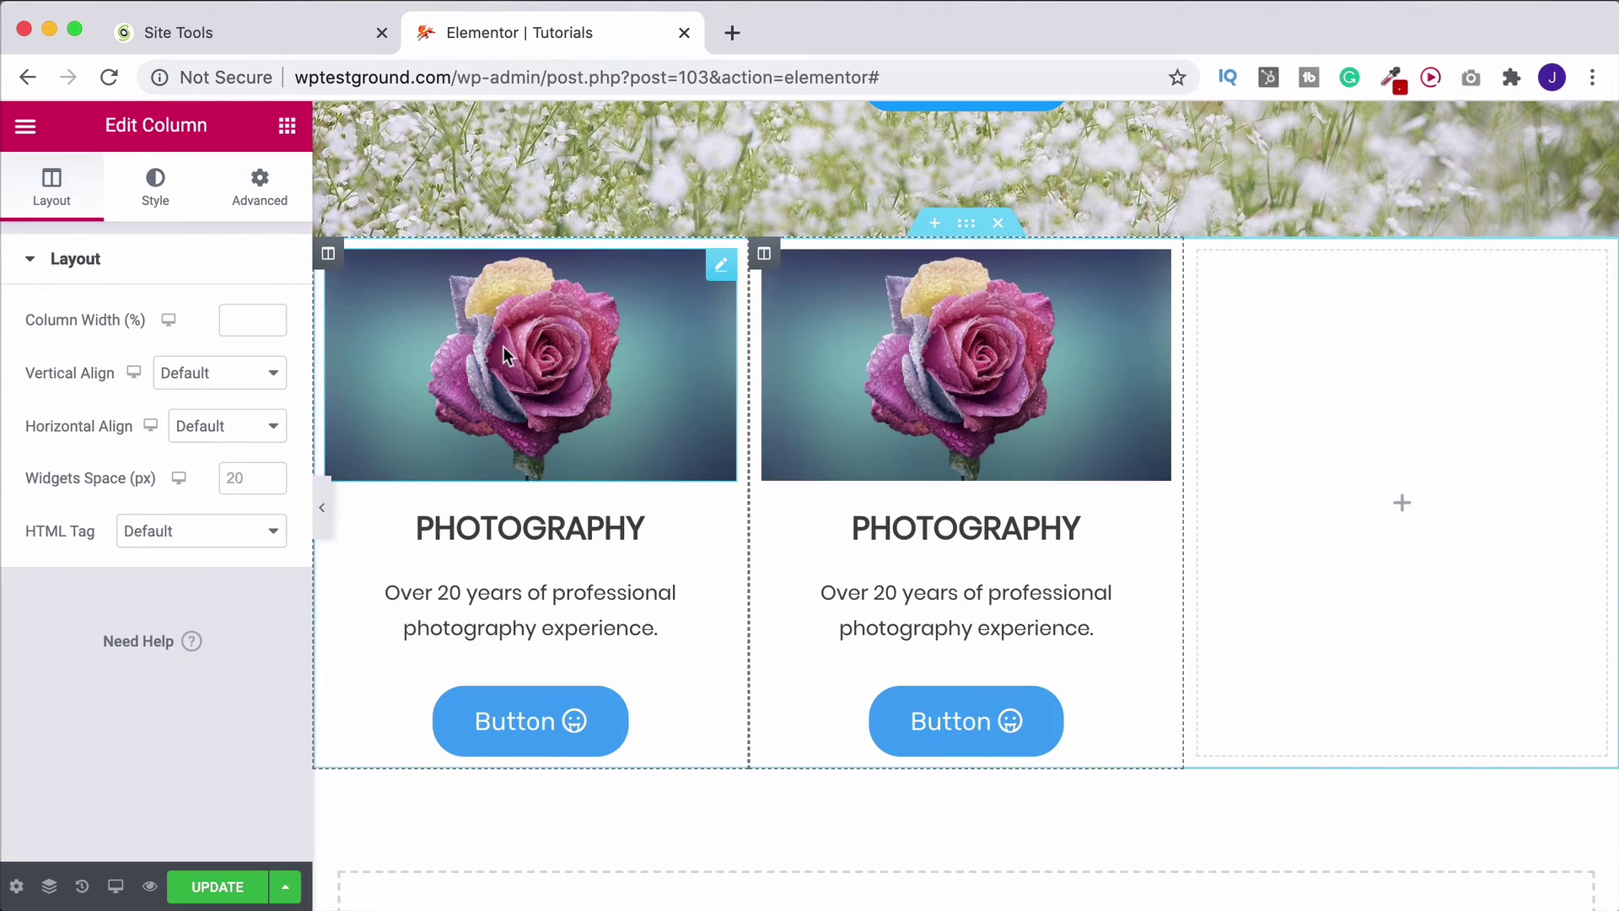
# Step: Delete the empty third column and duplicate the remaining two-column photography section
pyautogui.rightClick(1201, 257)
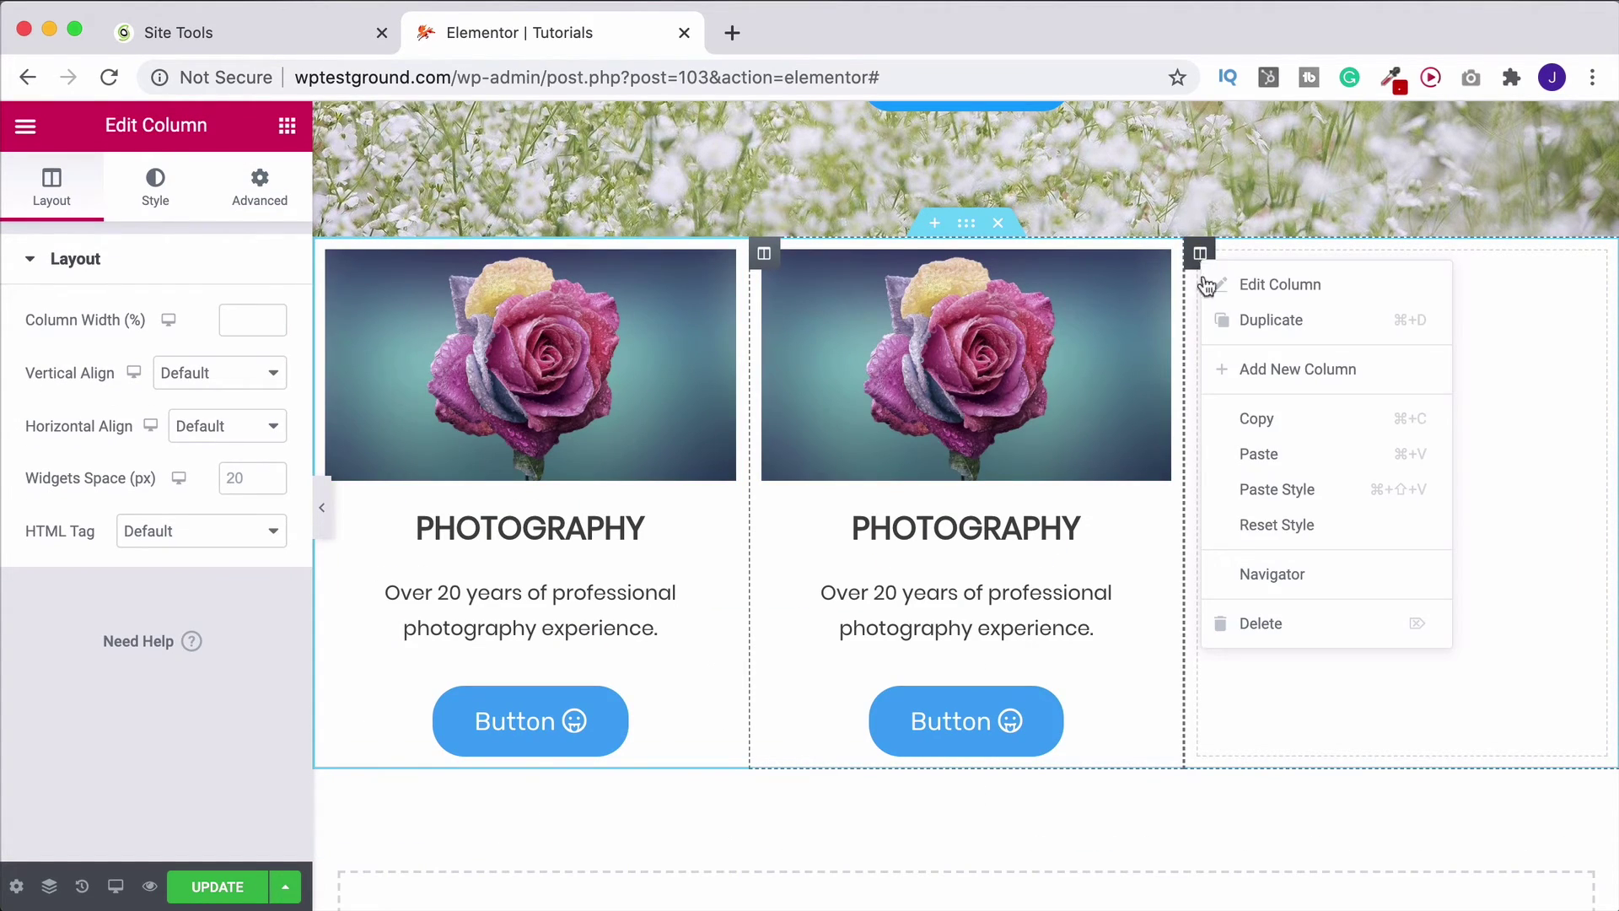
pyautogui.click(1306, 617)
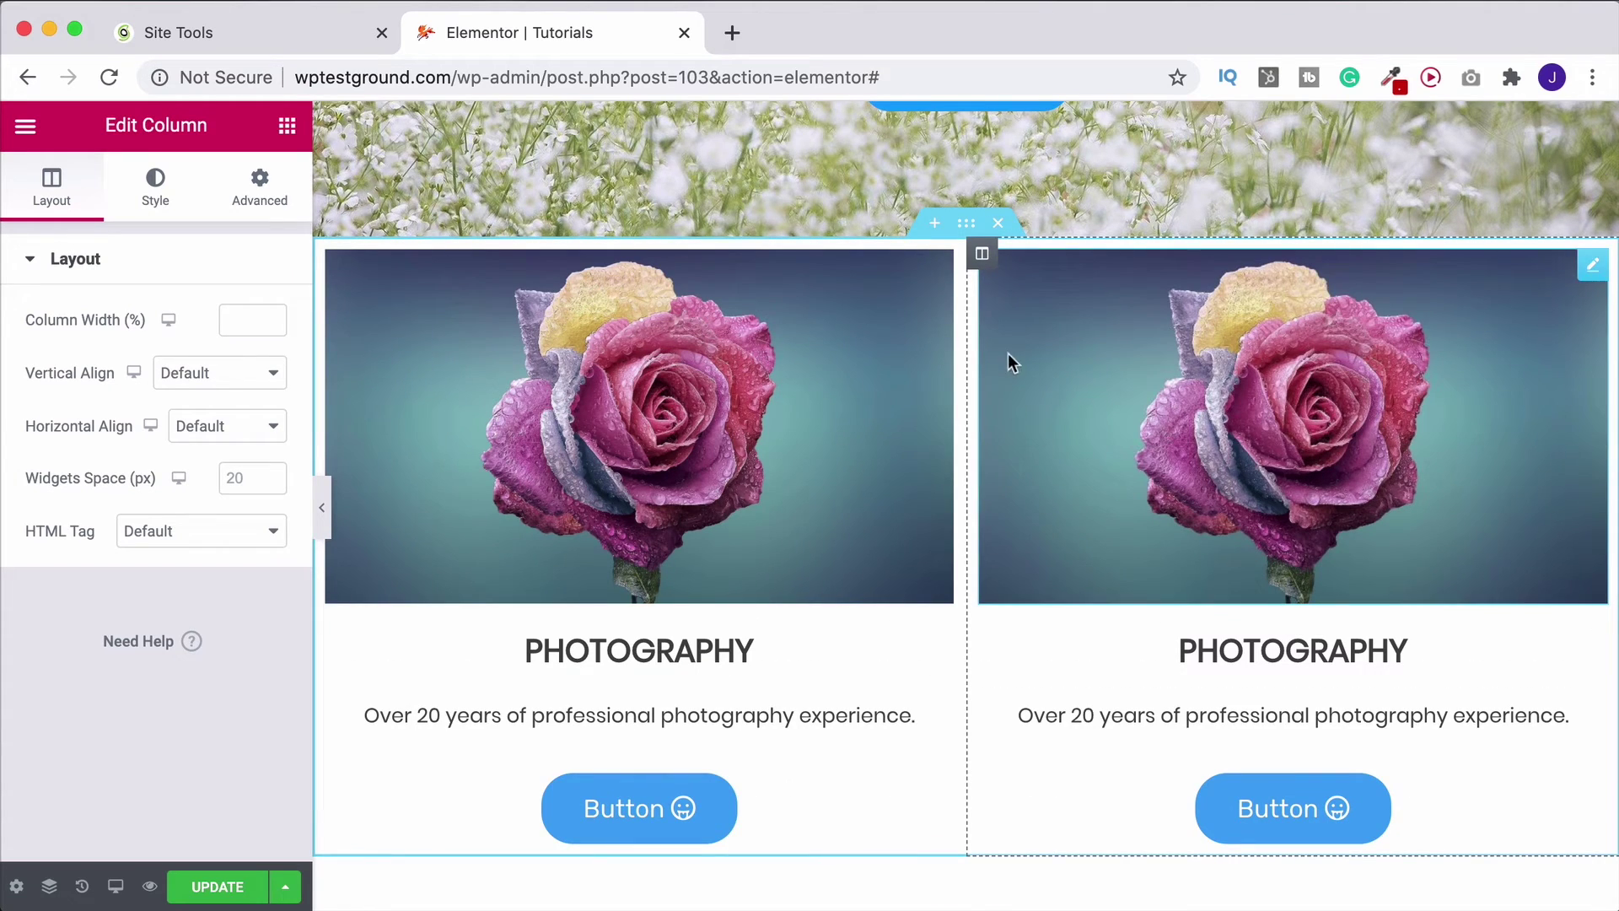
pyautogui.rightClick(975, 241)
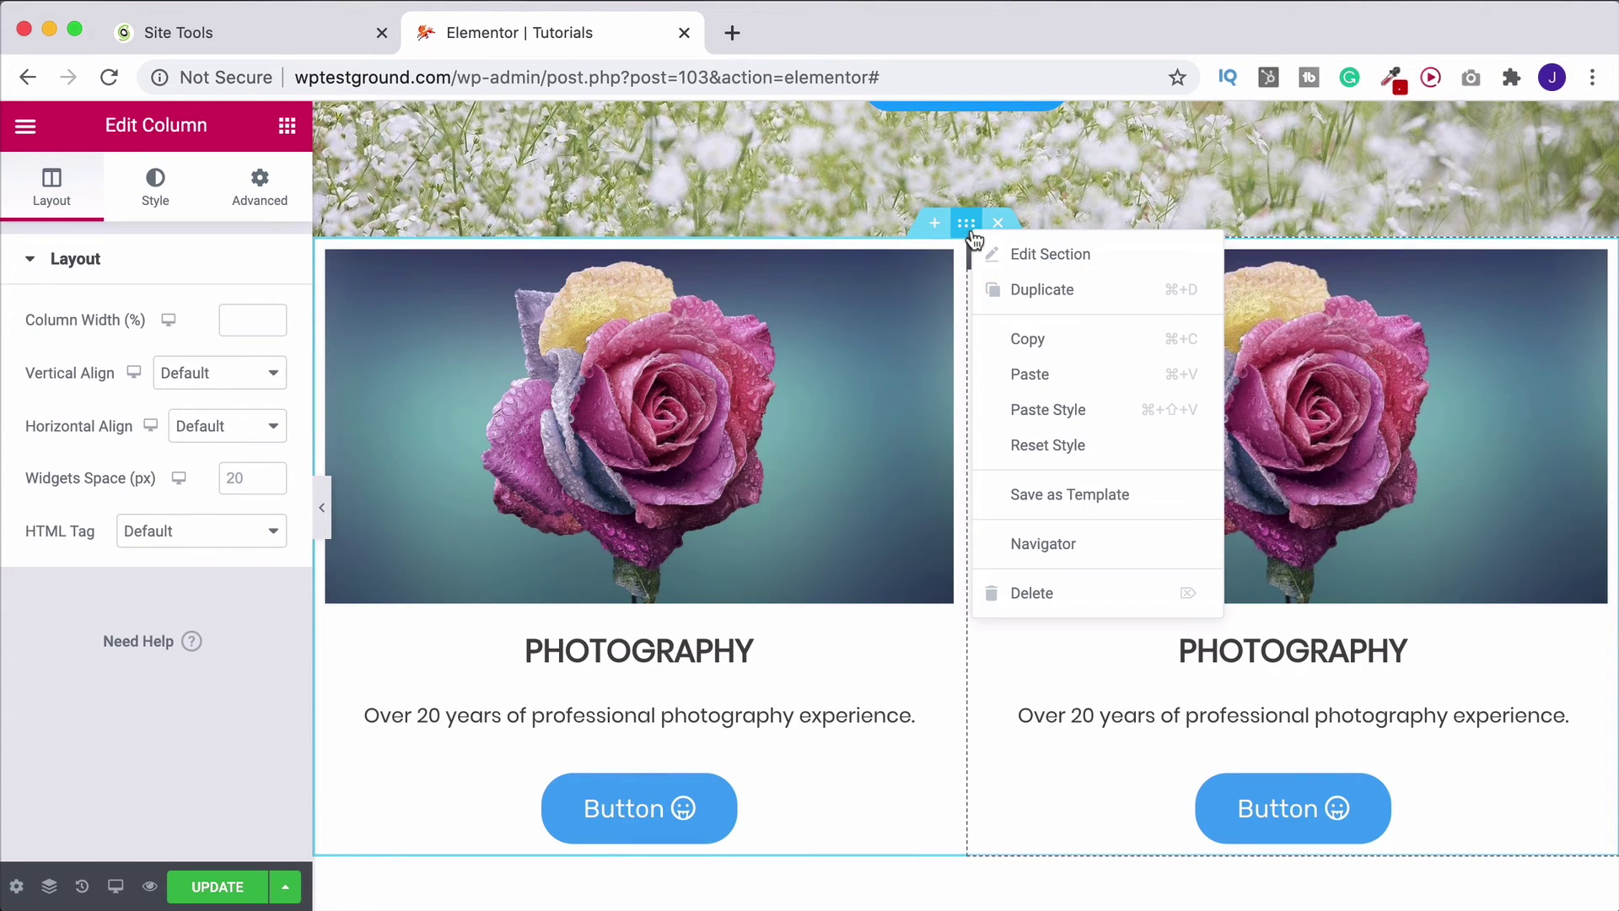
pyautogui.click(990, 288)
pyautogui.scroll(-5, 991, 286)
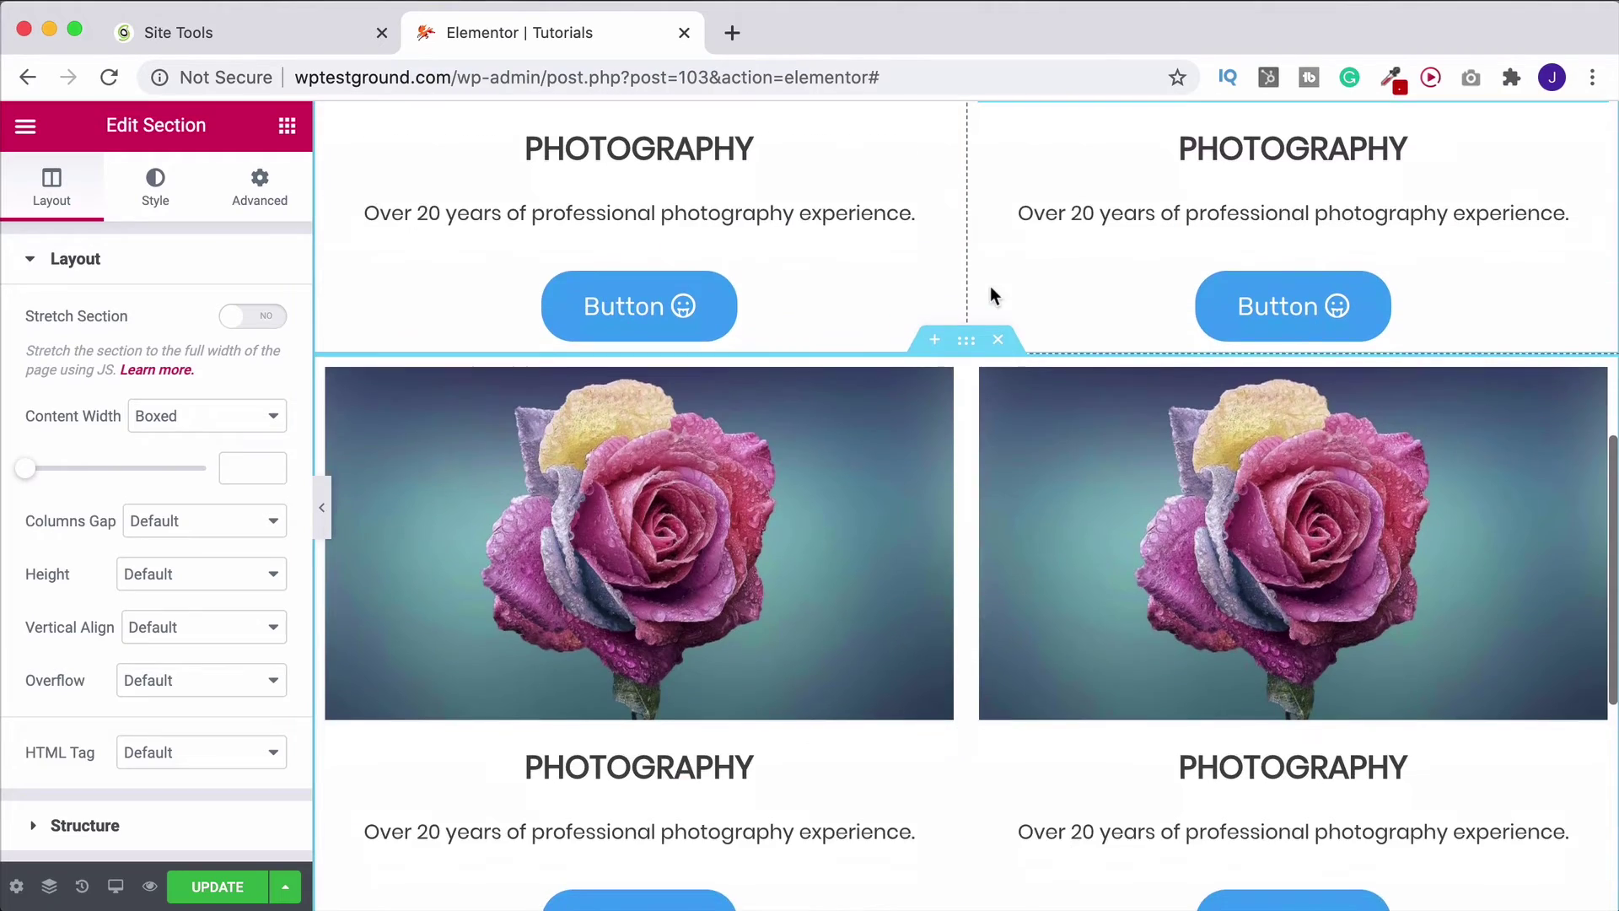
# Step: Set the CSS ID of the lower photography section to anchor-link
pyautogui.scroll(8, 991, 286)
pyautogui.scroll(3, 991, 296)
pyautogui.scroll(-1, 992, 291)
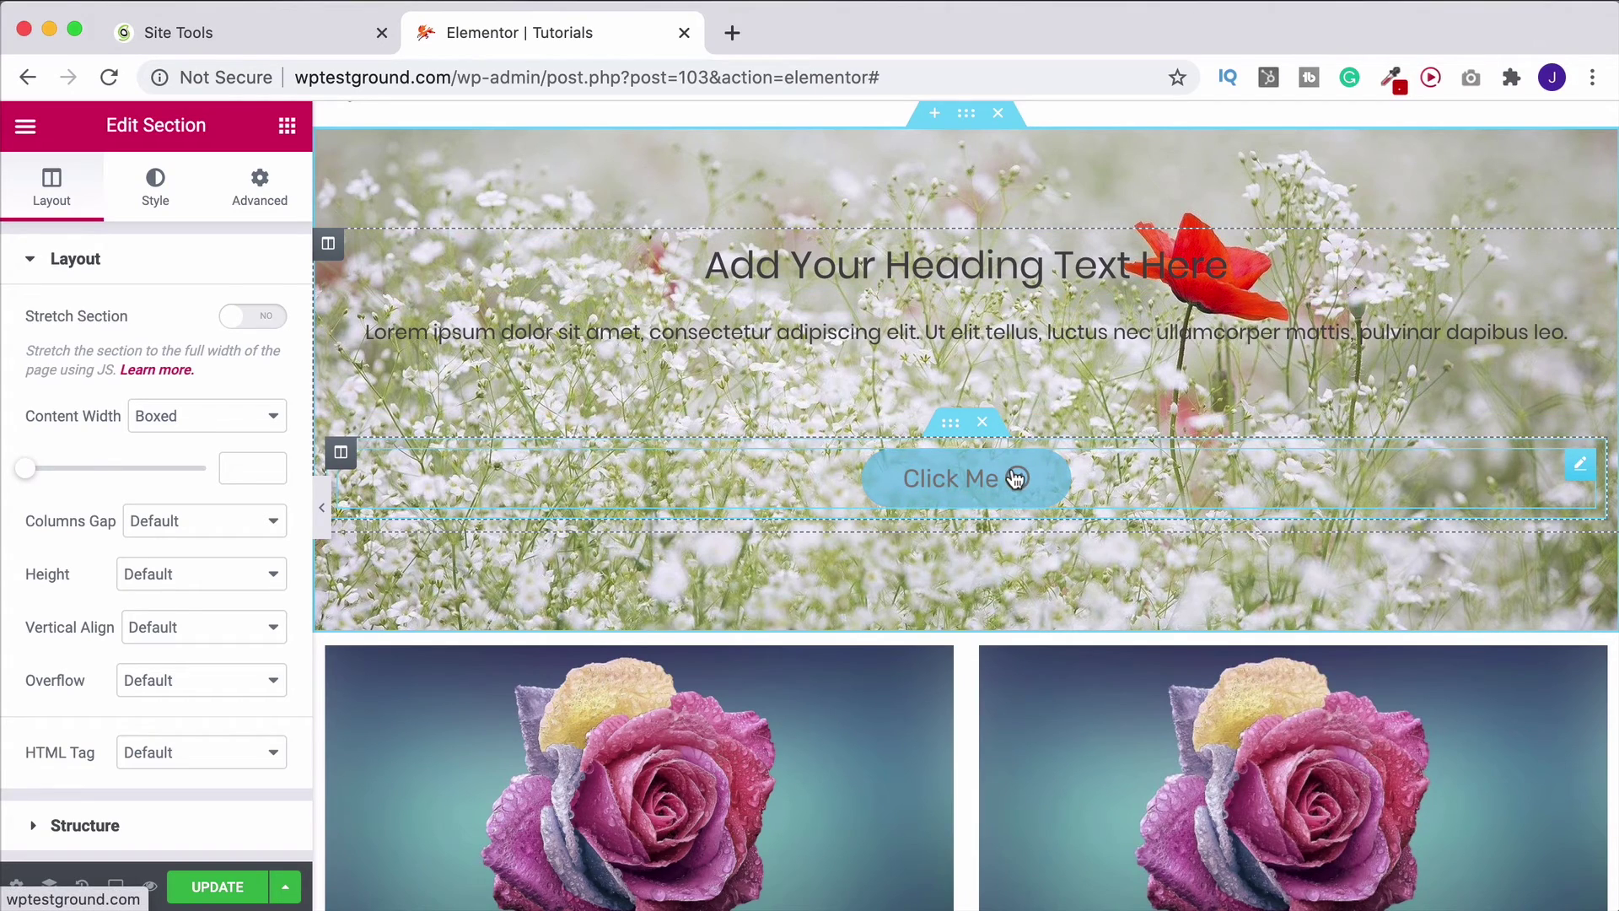
pyautogui.scroll(-10, 1014, 479)
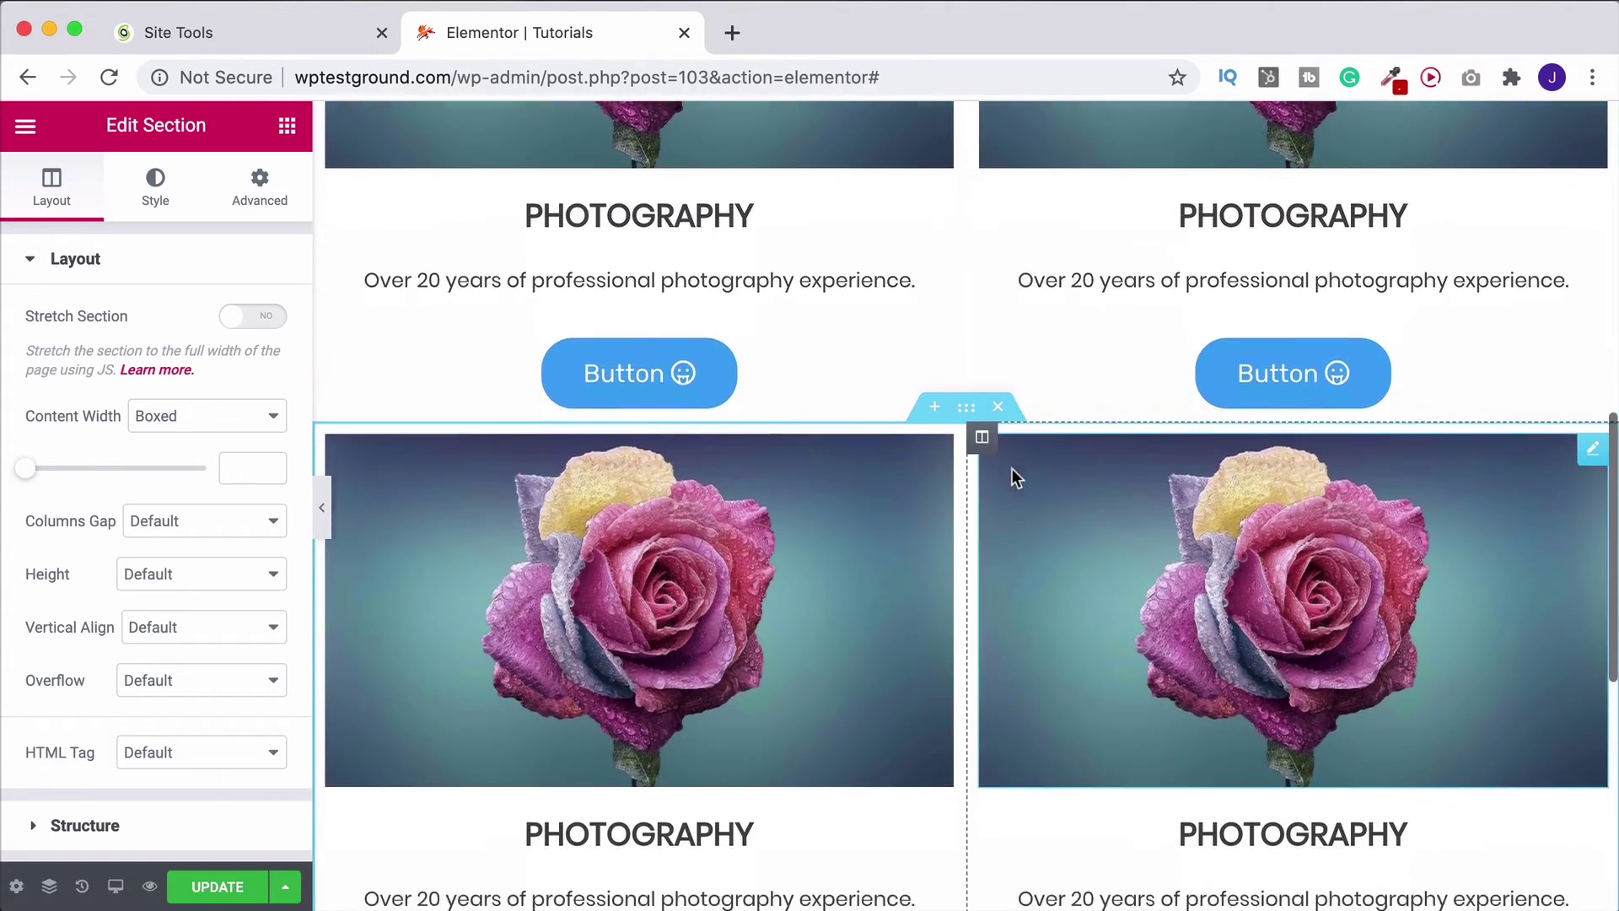
pyautogui.scroll(-4, 1012, 470)
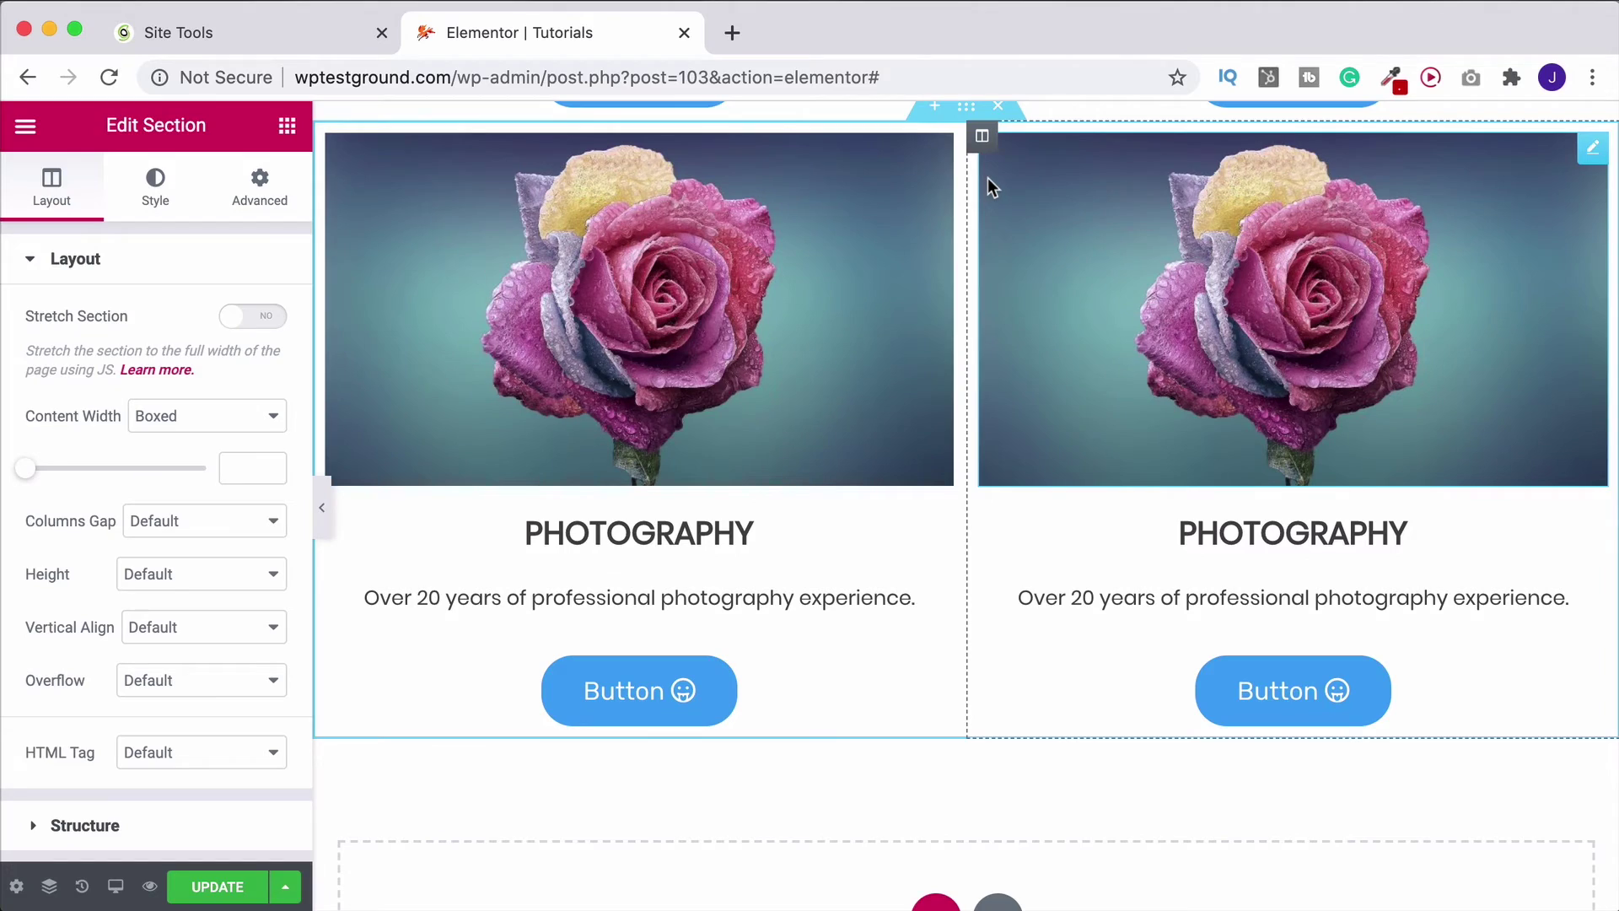
pyautogui.scroll(14, 988, 177)
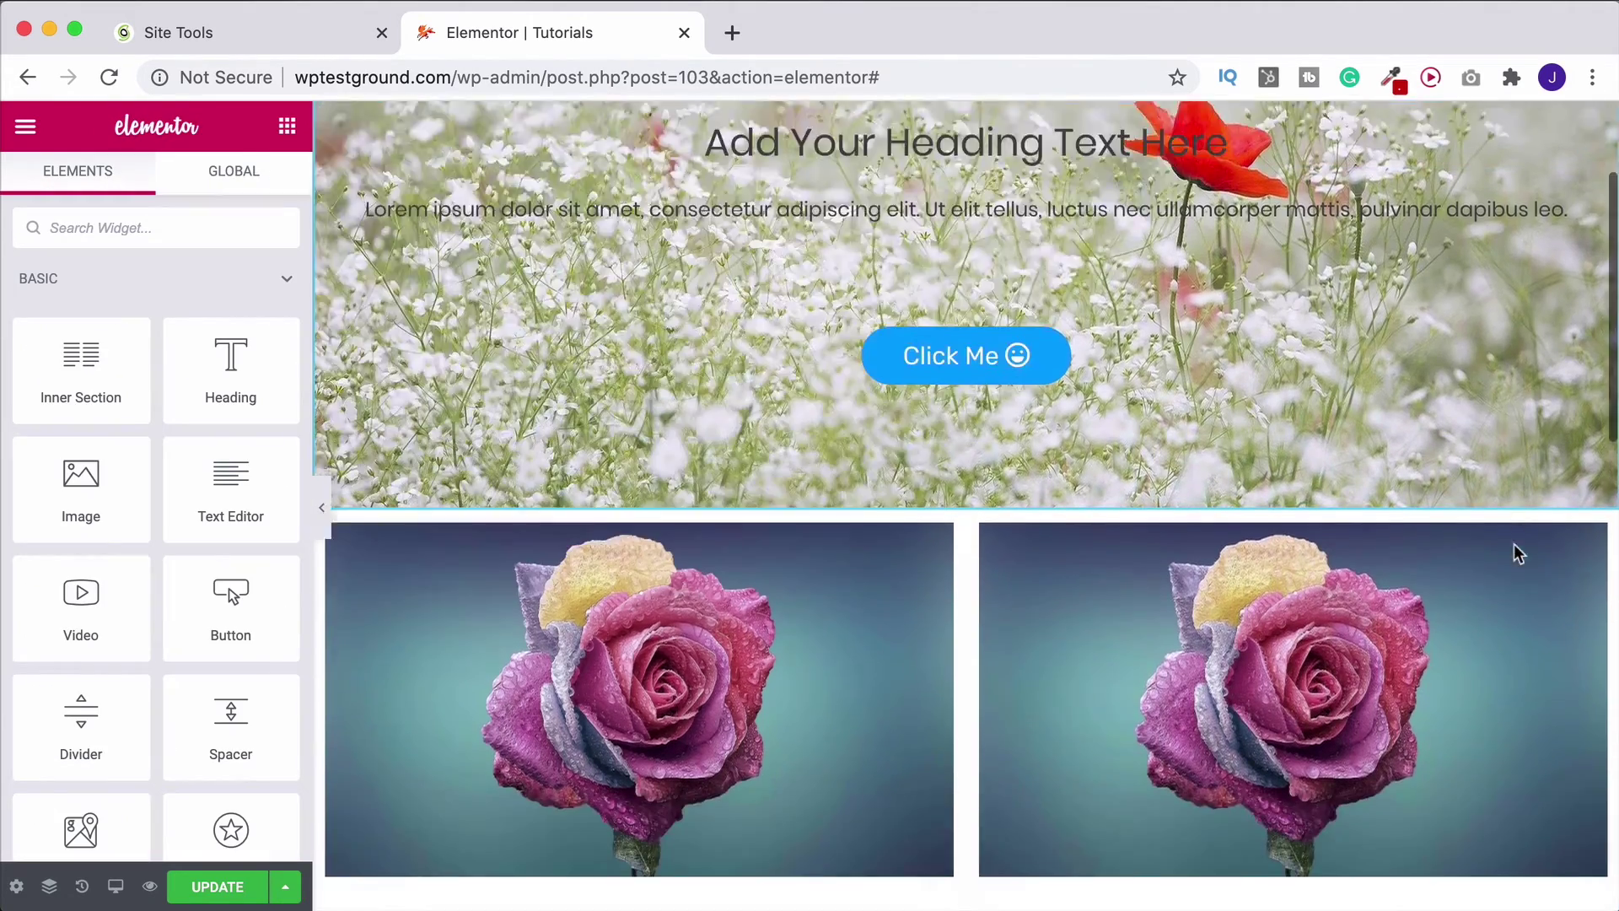
pyautogui.scroll(-10, 1514, 544)
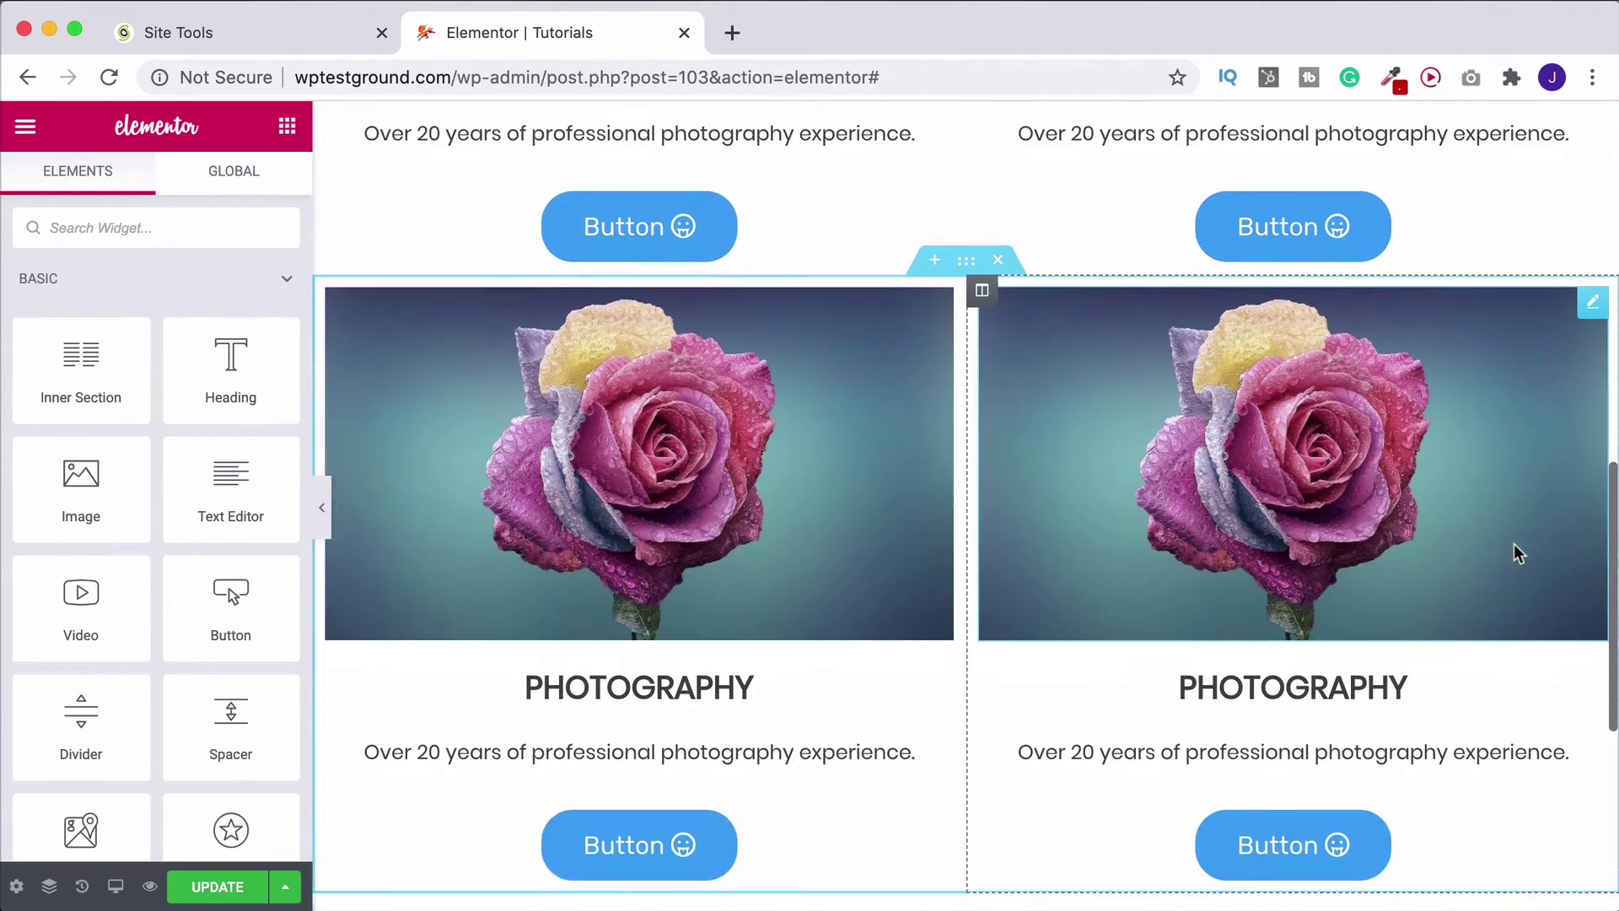
pyautogui.scroll(-1, 1128, 442)
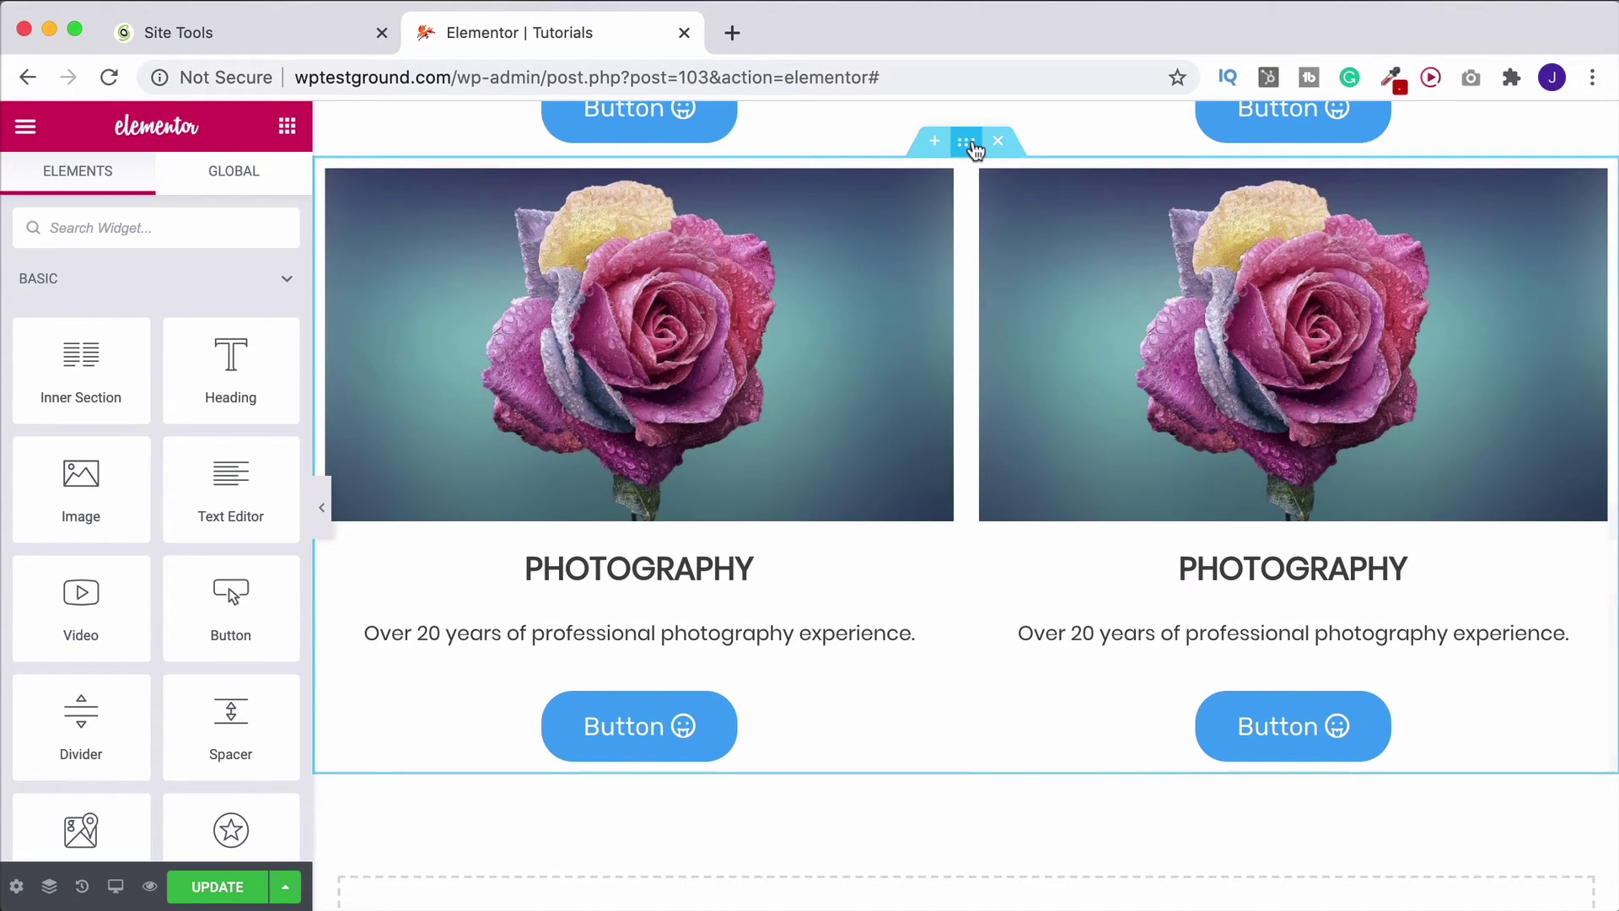
pyautogui.click(967, 143)
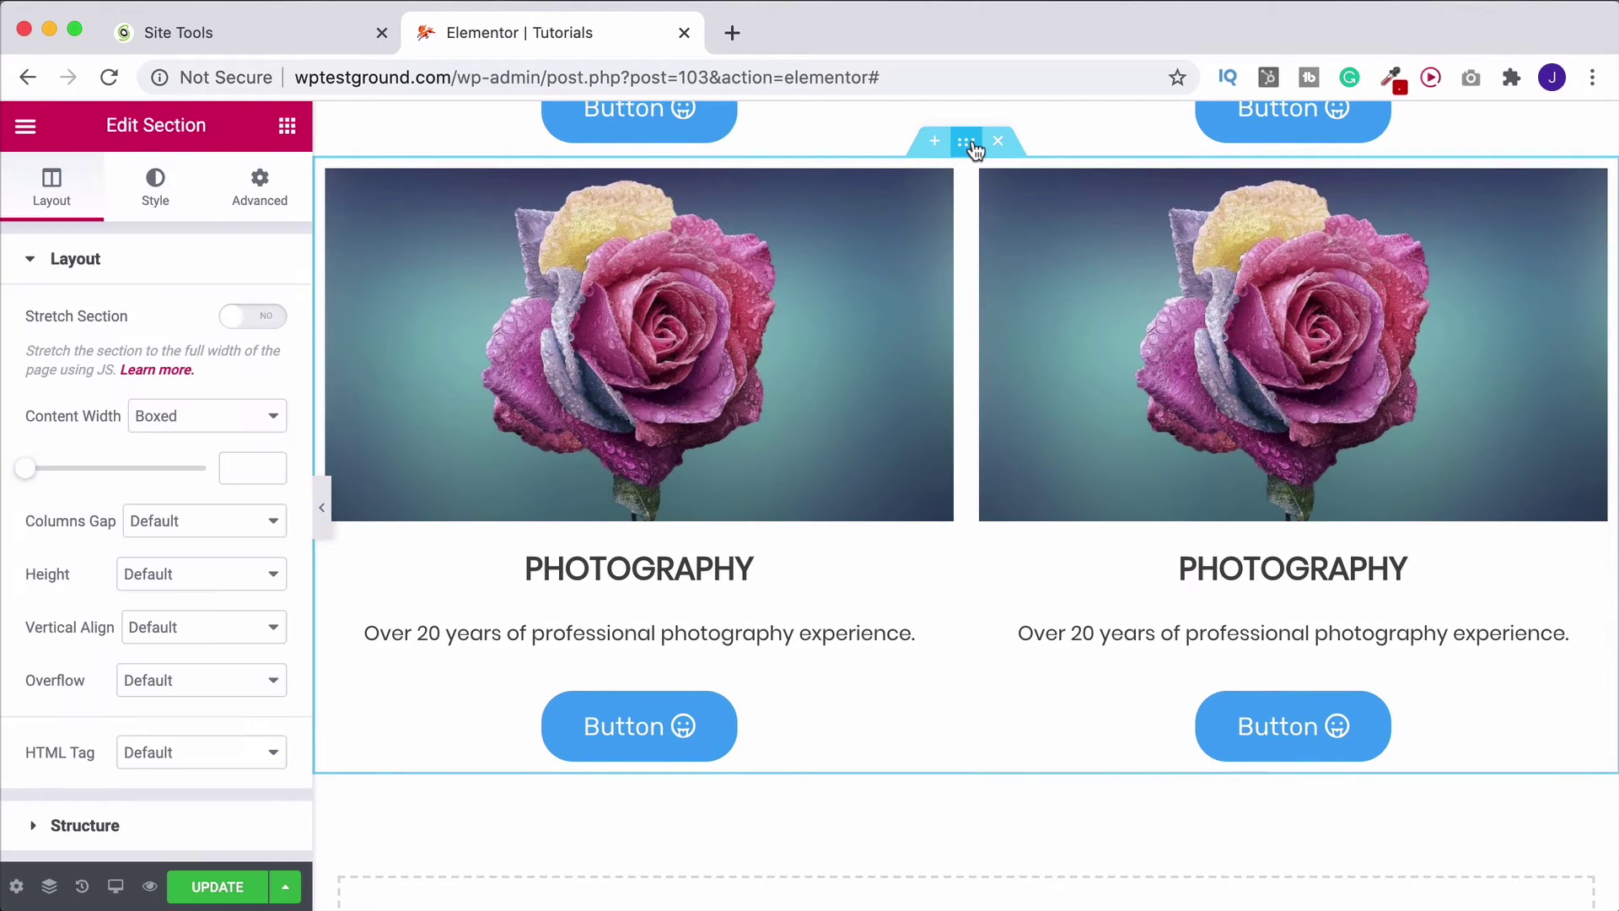
pyautogui.click(260, 192)
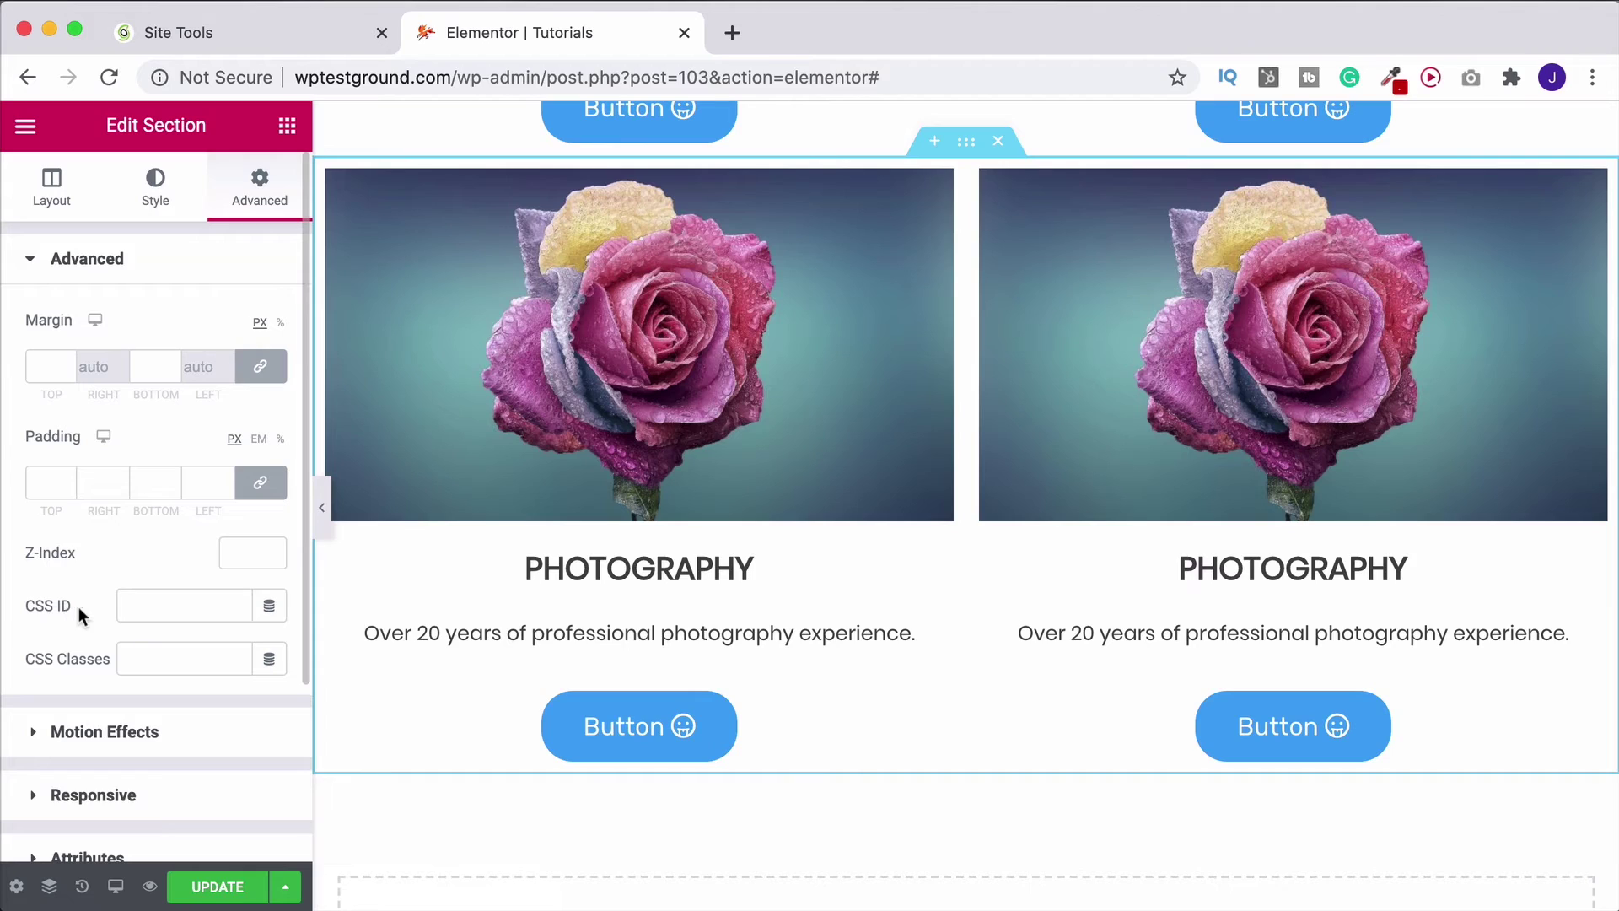
pyautogui.click(144, 606)
pyautogui.click(287, 125)
pyautogui.scroll(2, 948, 553)
pyautogui.scroll(10, 948, 547)
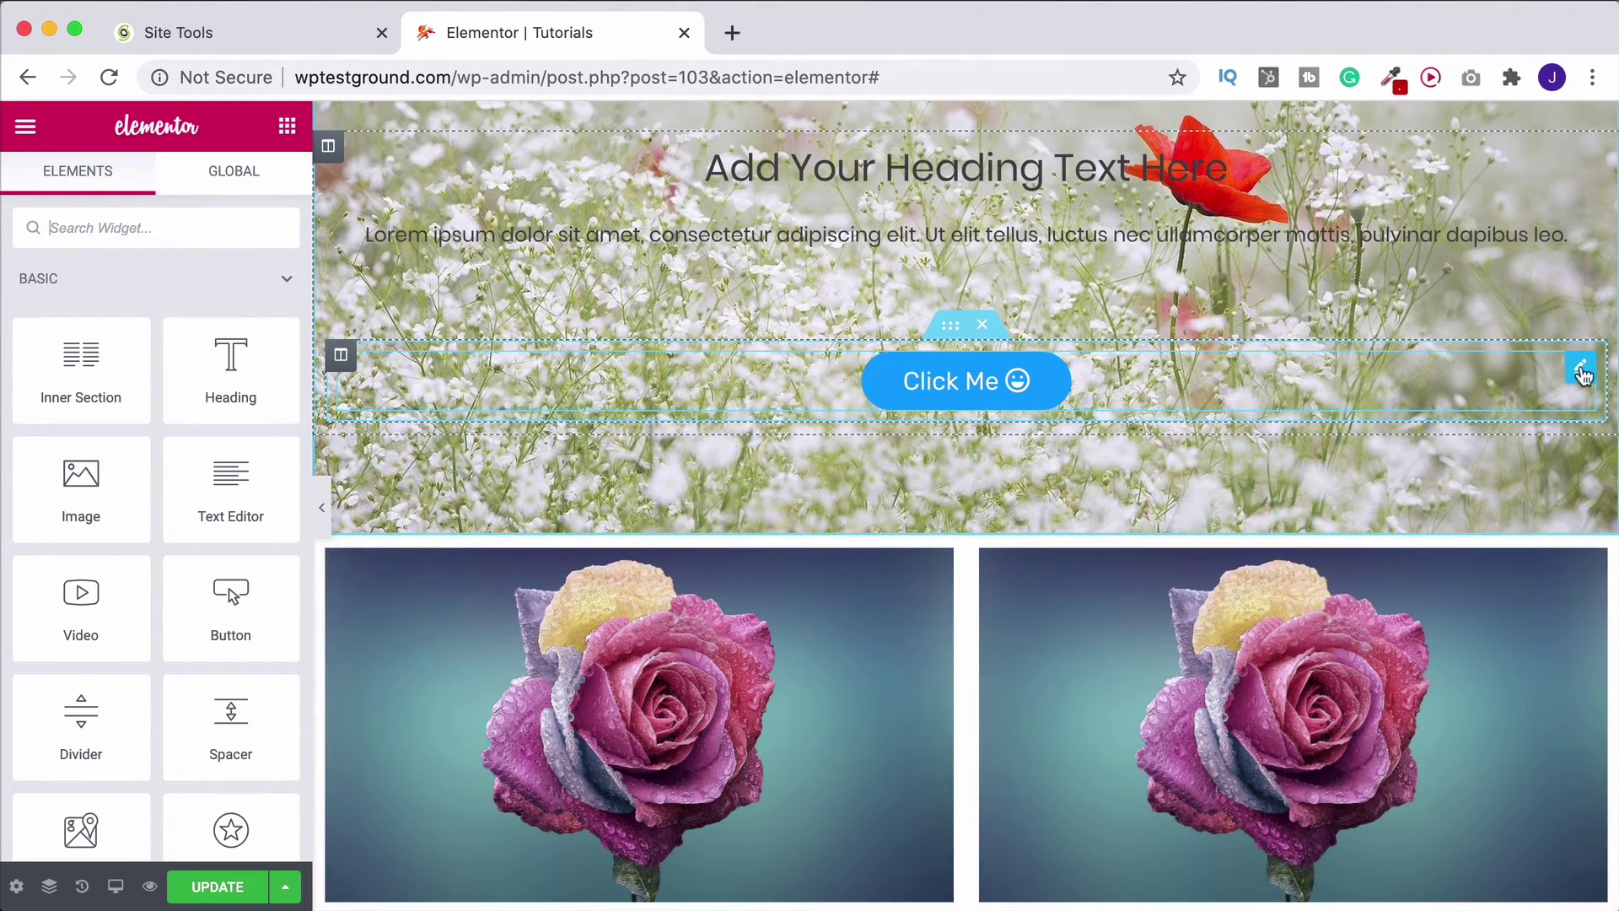
pyautogui.click(1583, 374)
pyautogui.click(52, 201)
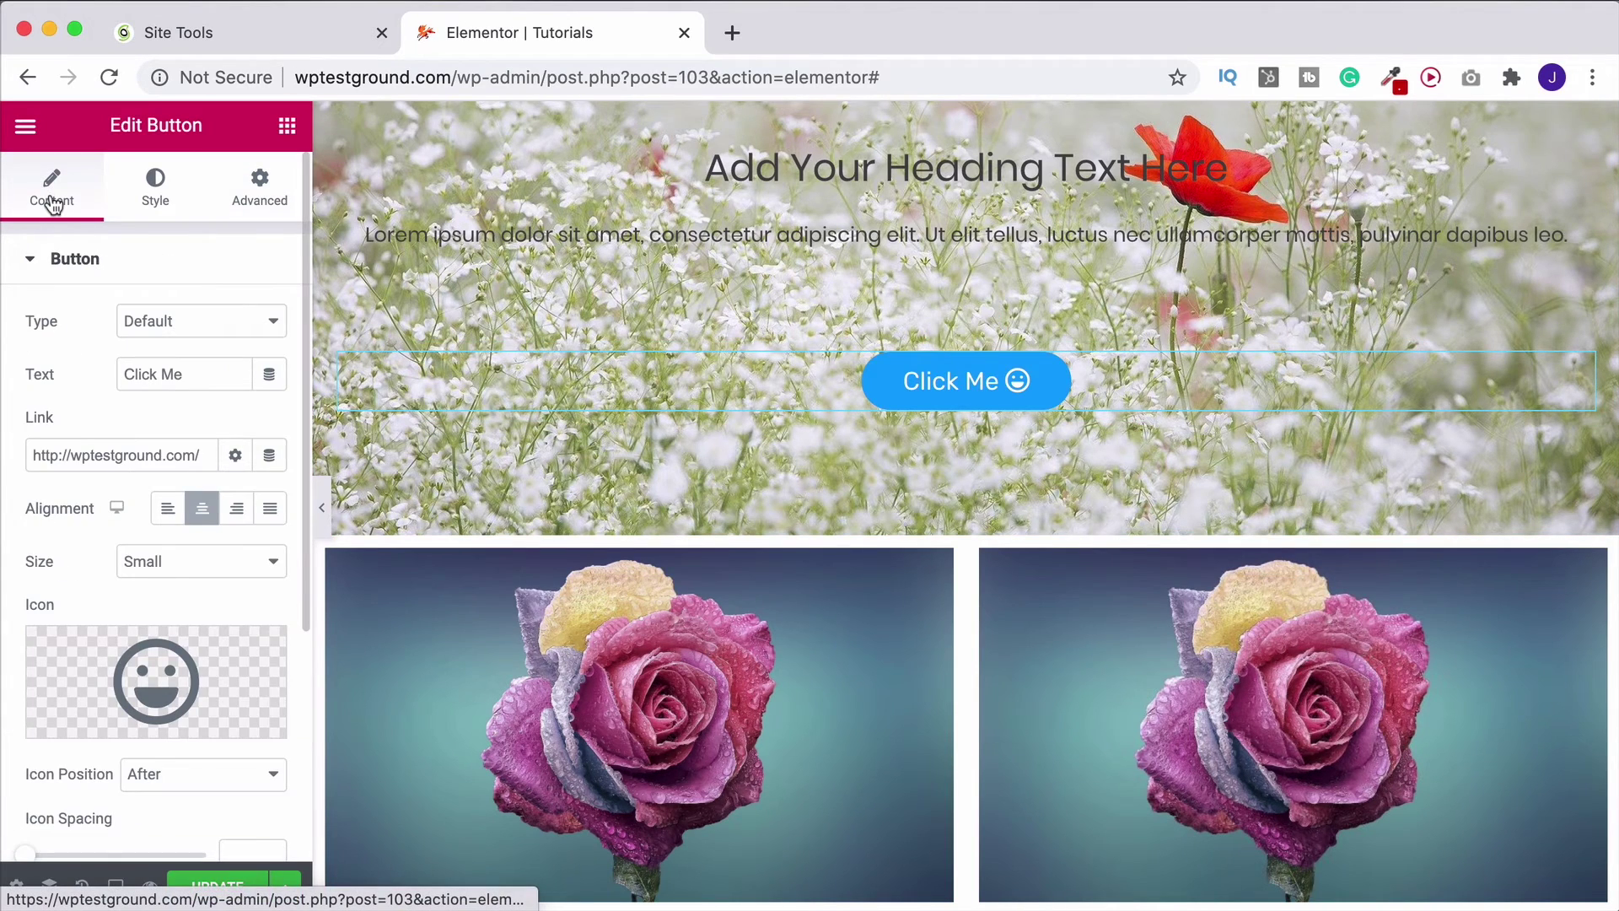
pyautogui.doubleClick(33, 455)
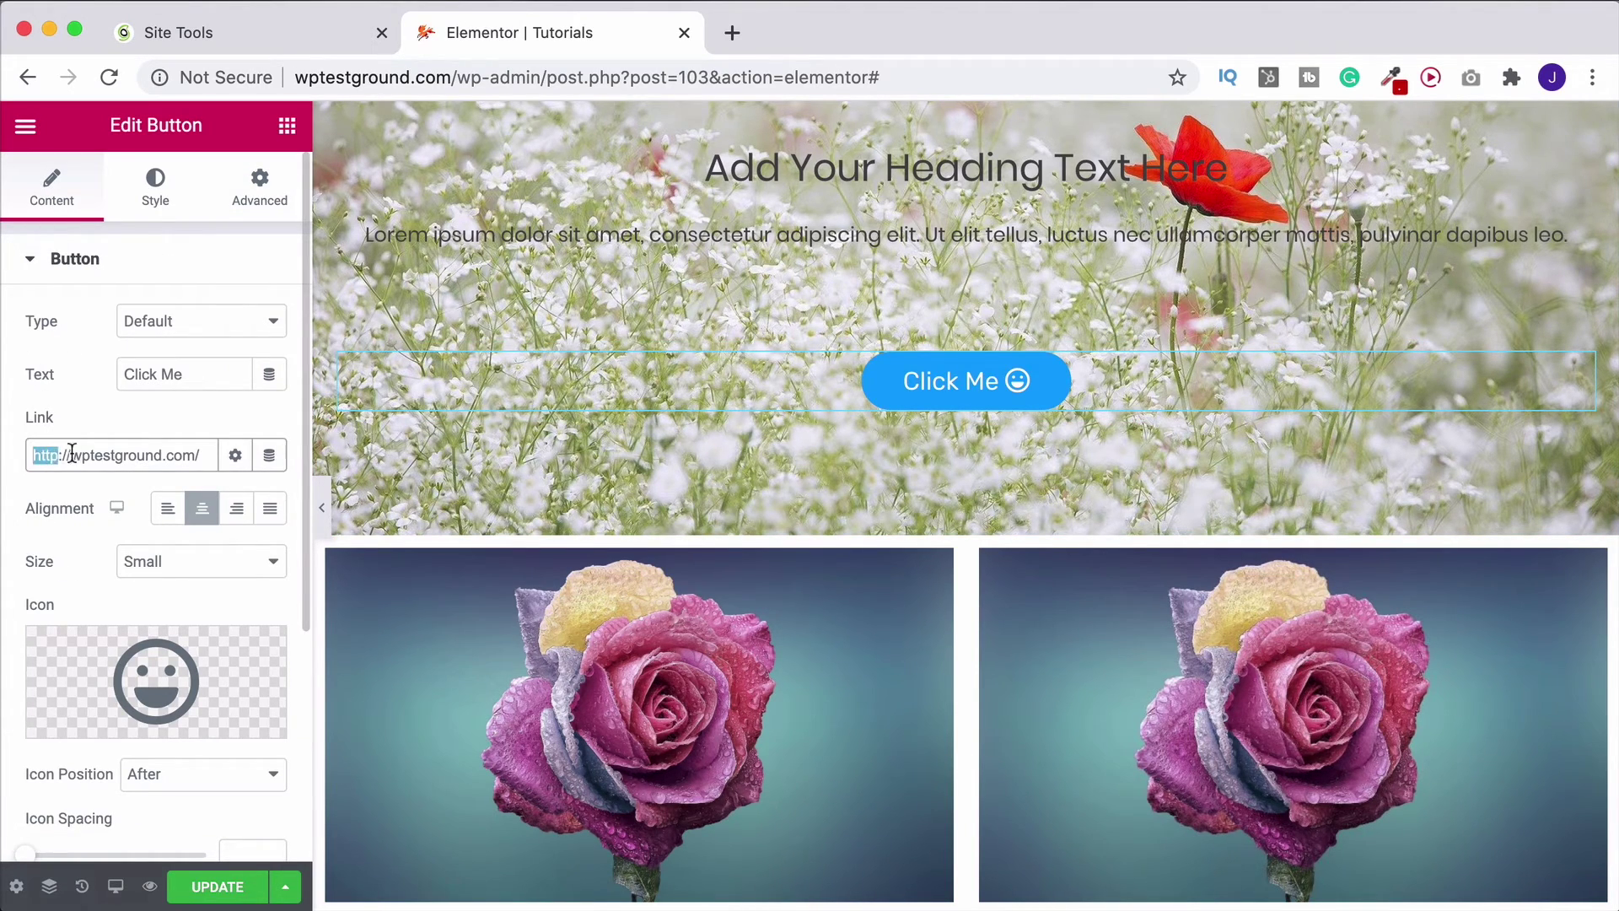
pyautogui.moveTo(72, 454); pyautogui.dragTo(210, 453)
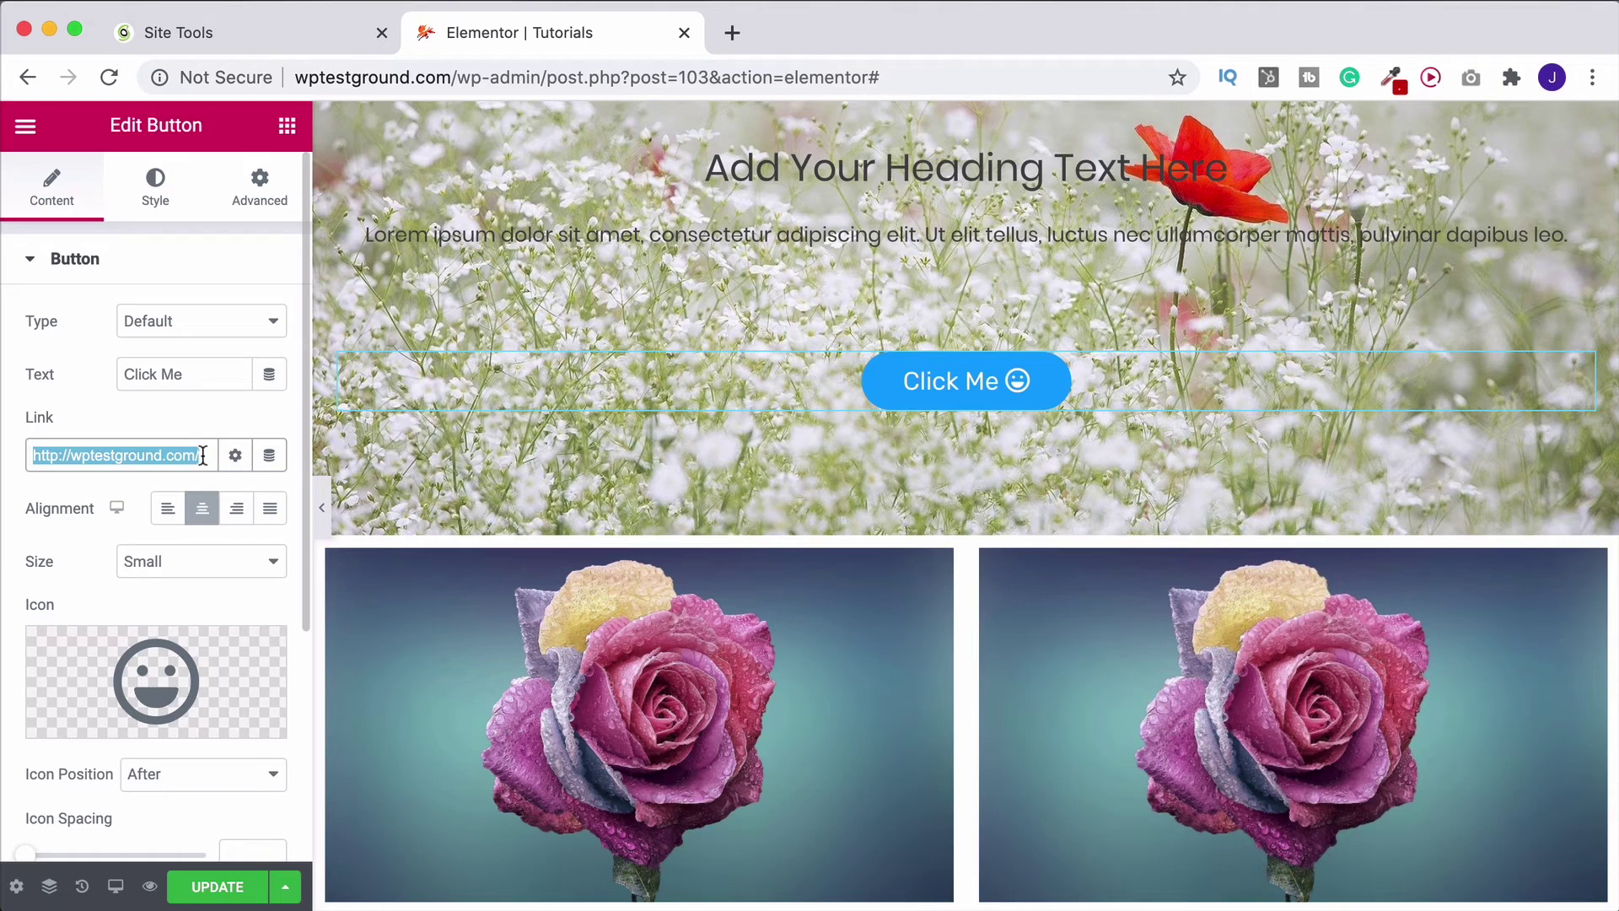
pyautogui.click(210, 454)
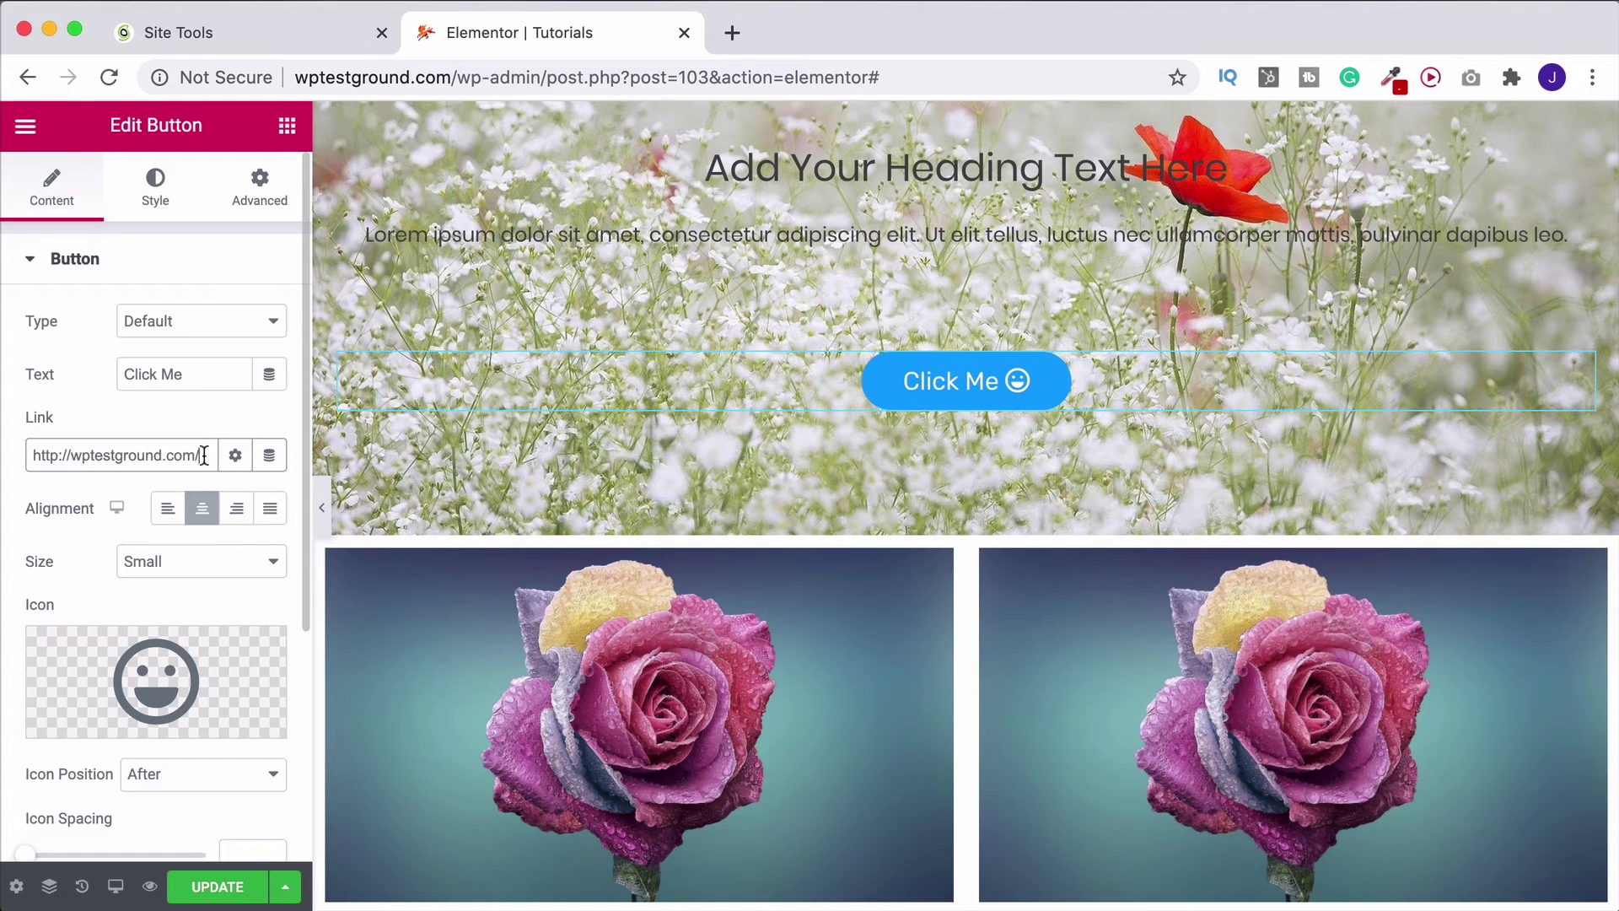
pyautogui.write('tutorials')
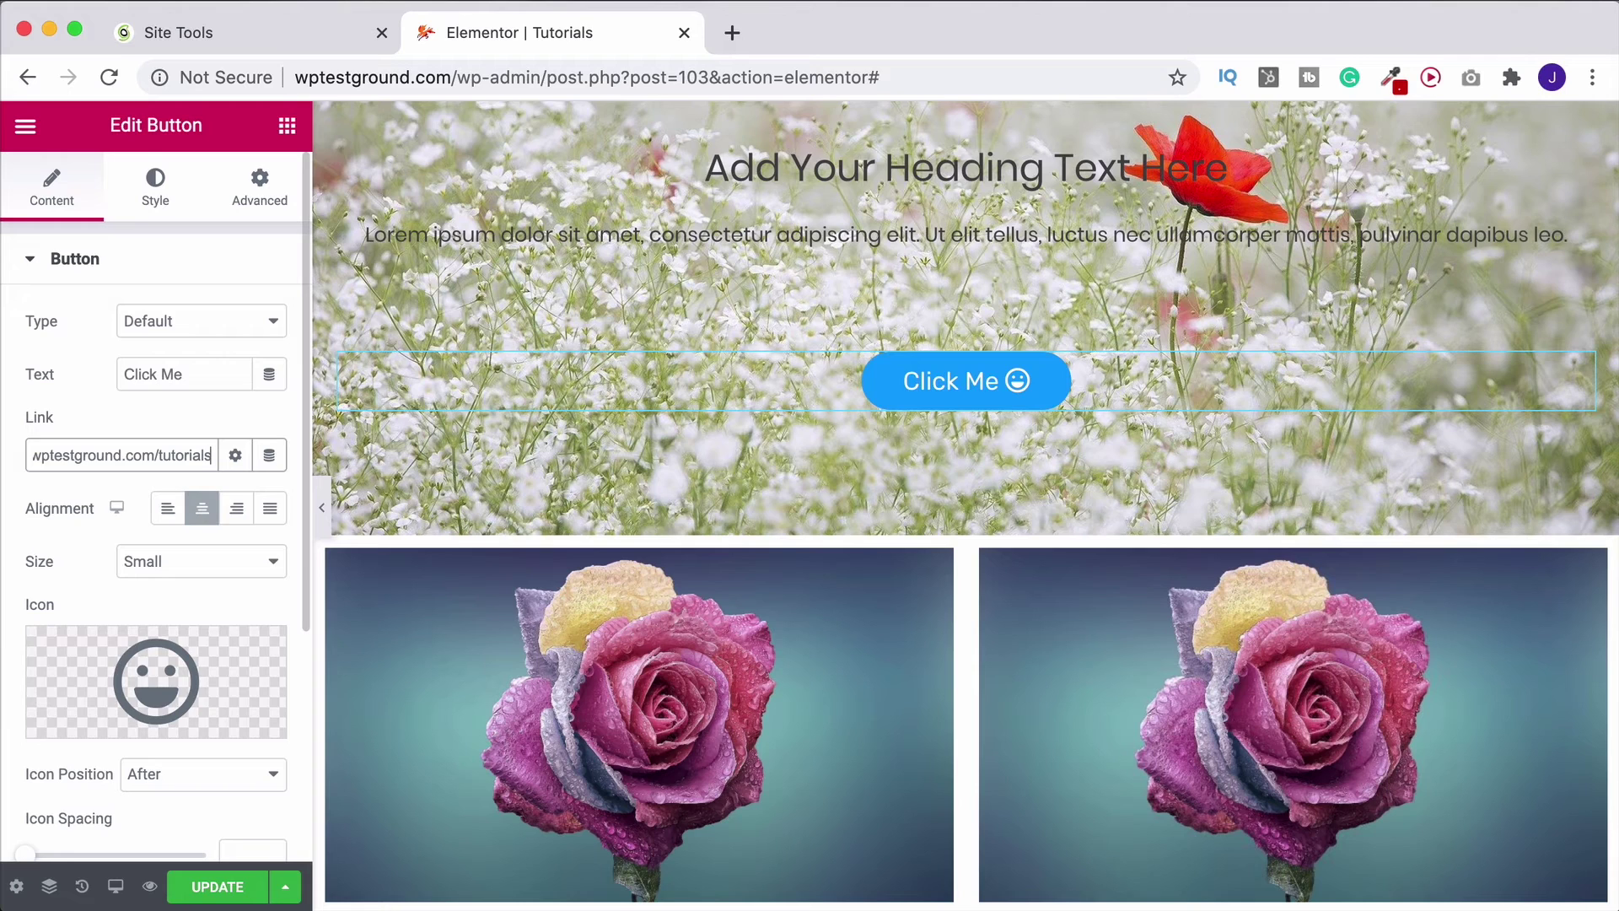
pyautogui.write('/')
pyautogui.scroll(3, 491, 465)
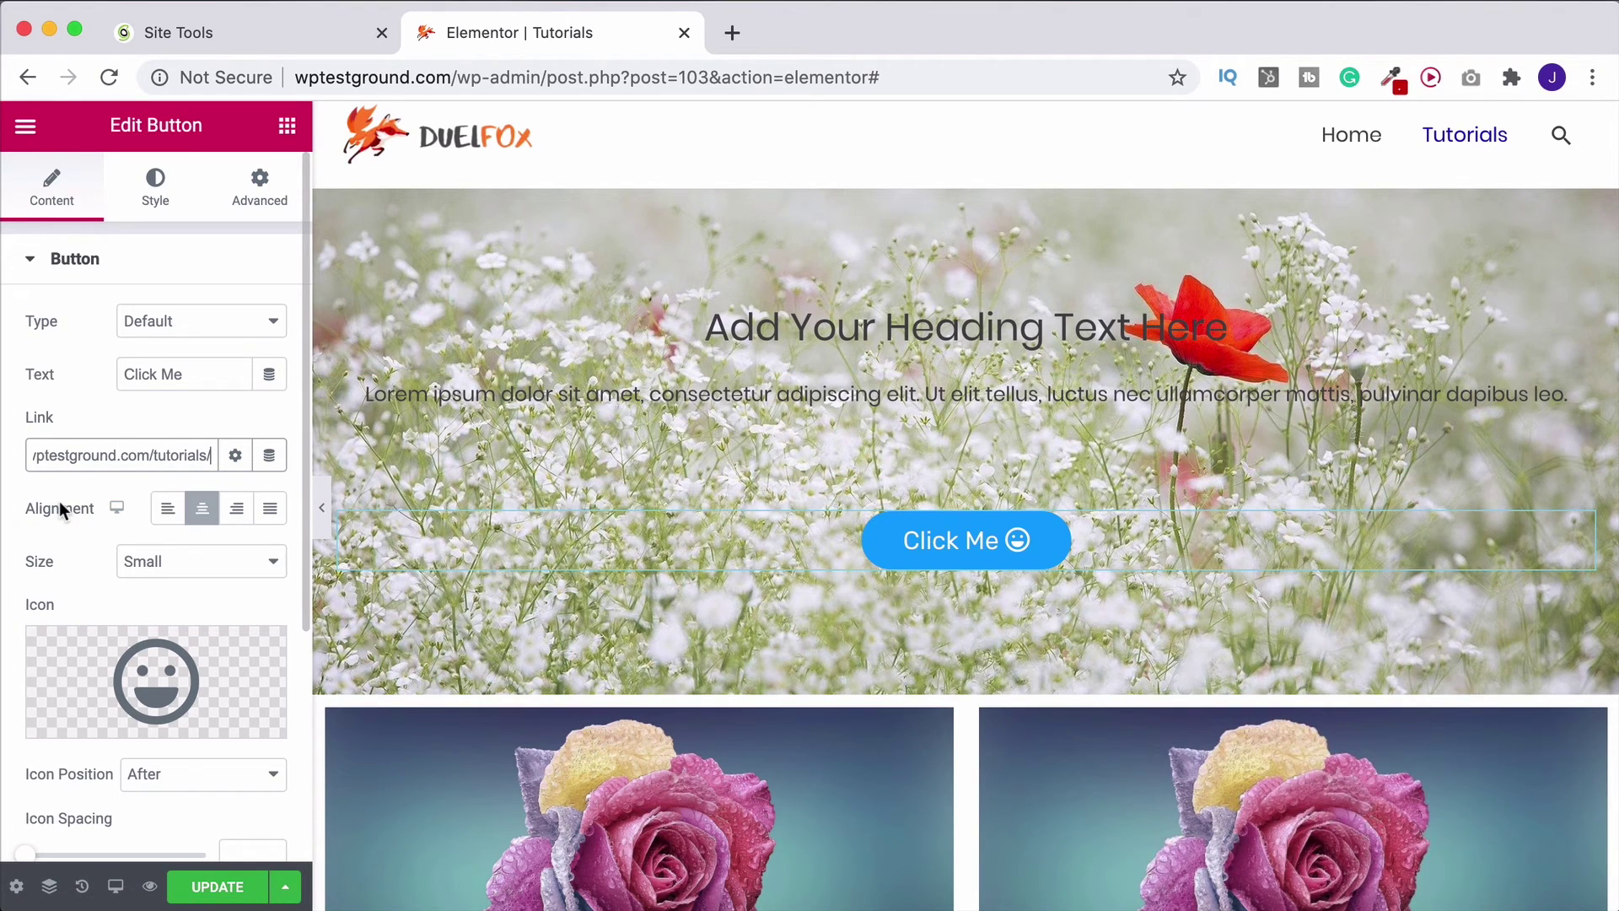
pyautogui.write('#')
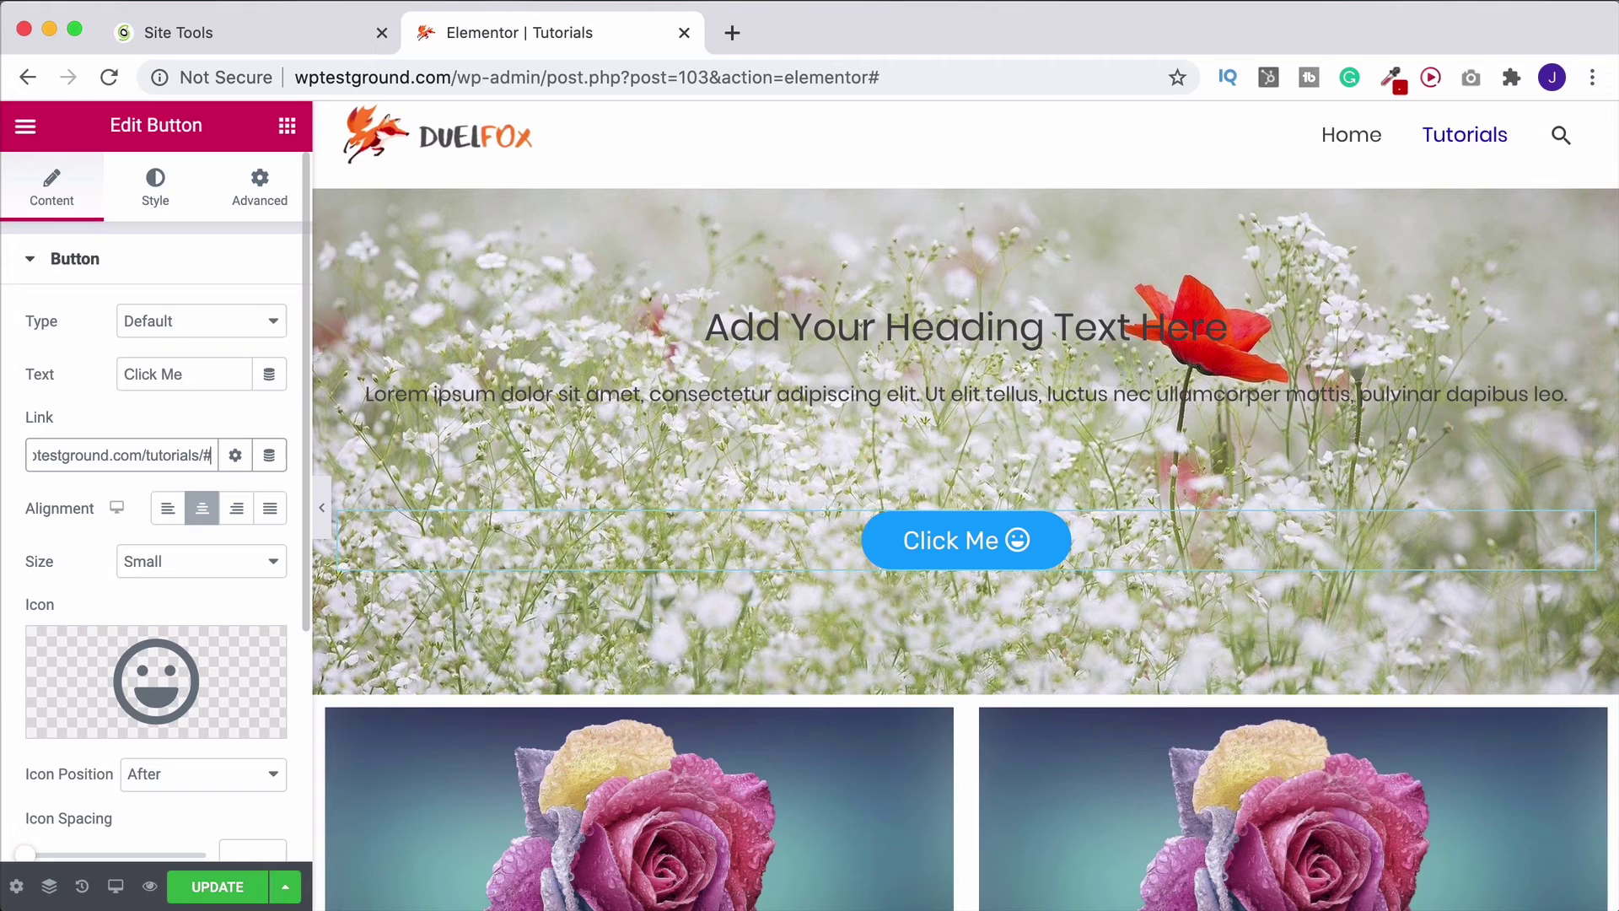
pyautogui.write('anchor-link')
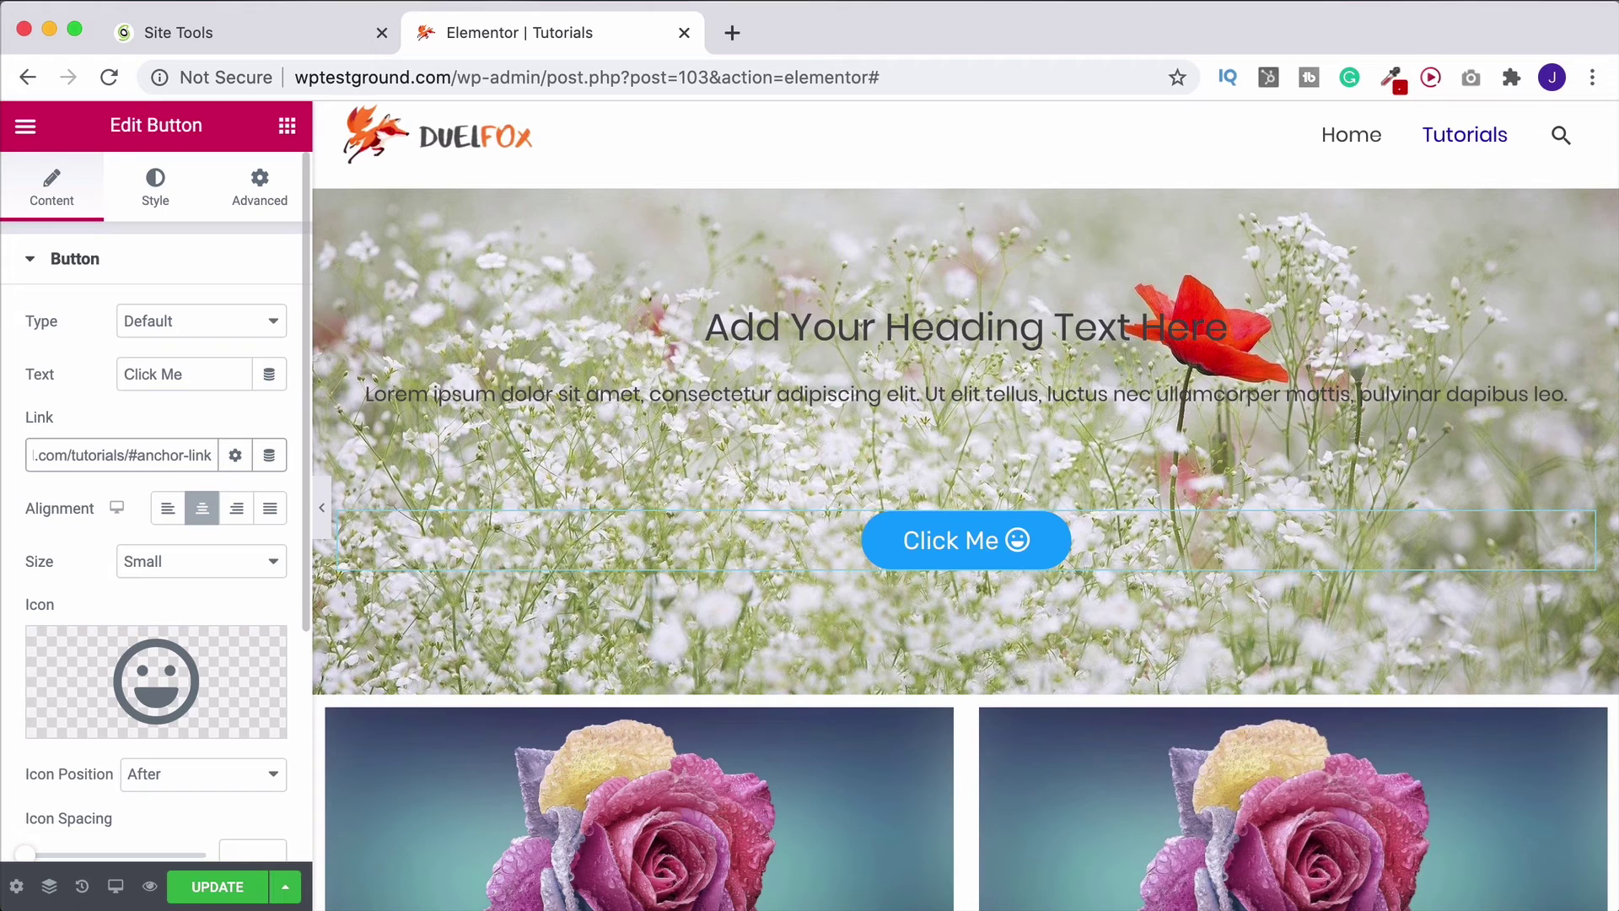
# Step: Review the Click Me button's full link from the domain through the page path to the anchor, and leave the button's settings
pyautogui.press('Left')
pyautogui.press('Left')
pyautogui.press('Left')
pyautogui.press('Left')
pyautogui.press('Left')
pyautogui.press('Left')
pyautogui.press('Left')
pyautogui.press('Left')
pyautogui.press('Left')
pyautogui.press('Left')
pyautogui.press('Left')
pyautogui.press('Left')
pyautogui.press('Left')
pyautogui.press('Left')
pyautogui.press('Left')
pyautogui.press('Left')
pyautogui.press('Left')
pyautogui.press('Left')
pyautogui.press('Left')
pyautogui.press('Left')
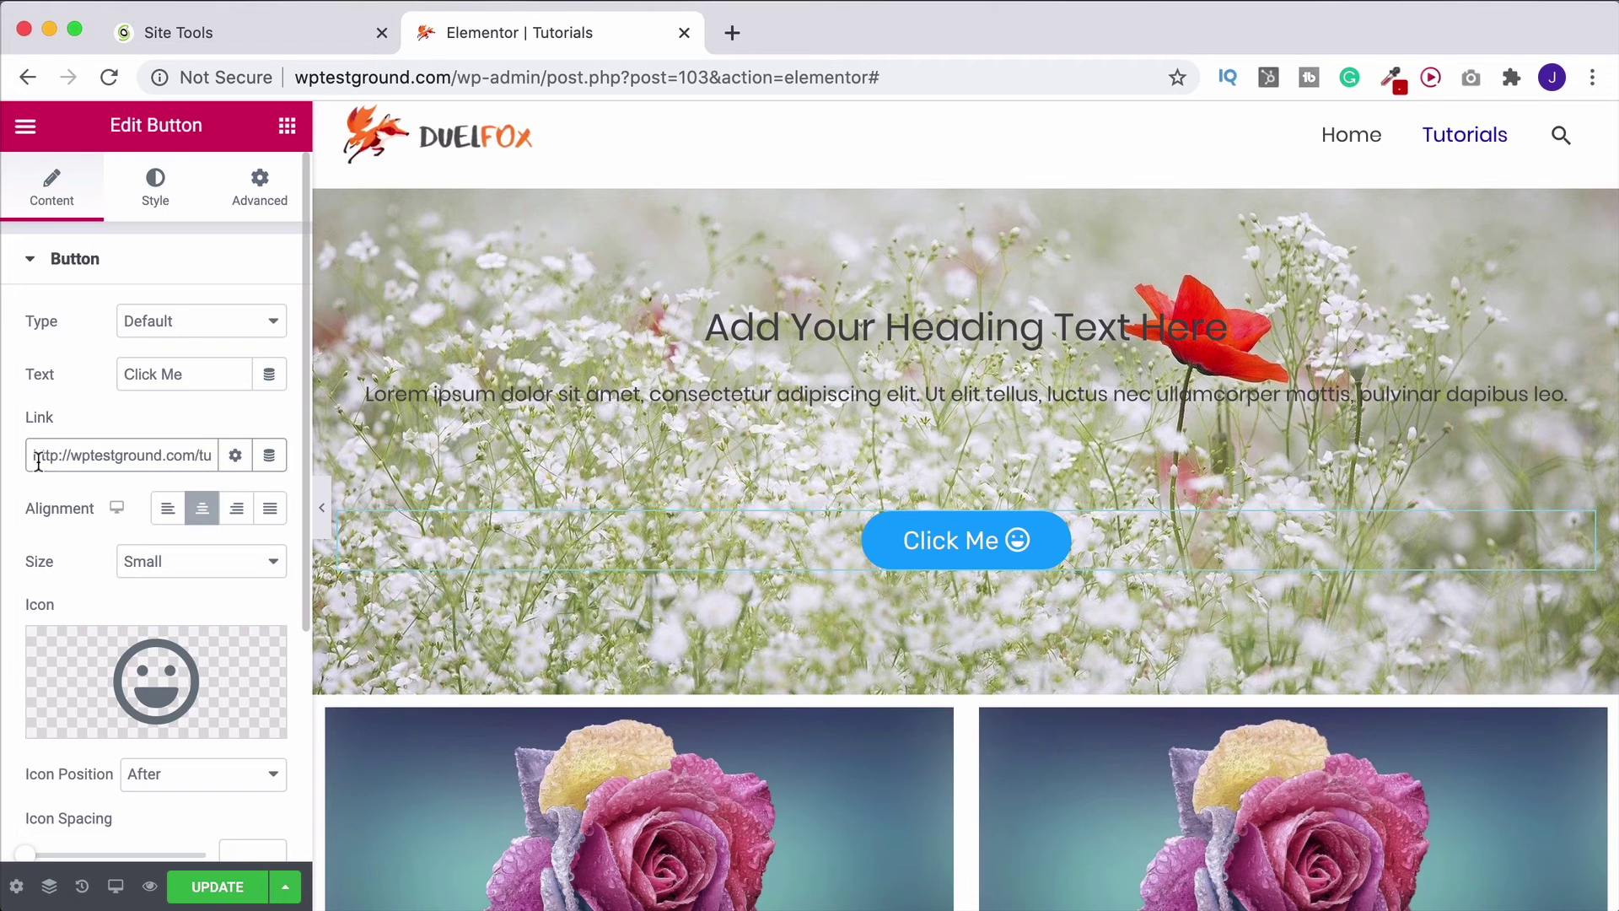
pyautogui.press('Right')
pyautogui.press('Right')
pyautogui.press('Right')
pyautogui.press('Right')
pyautogui.press('Right')
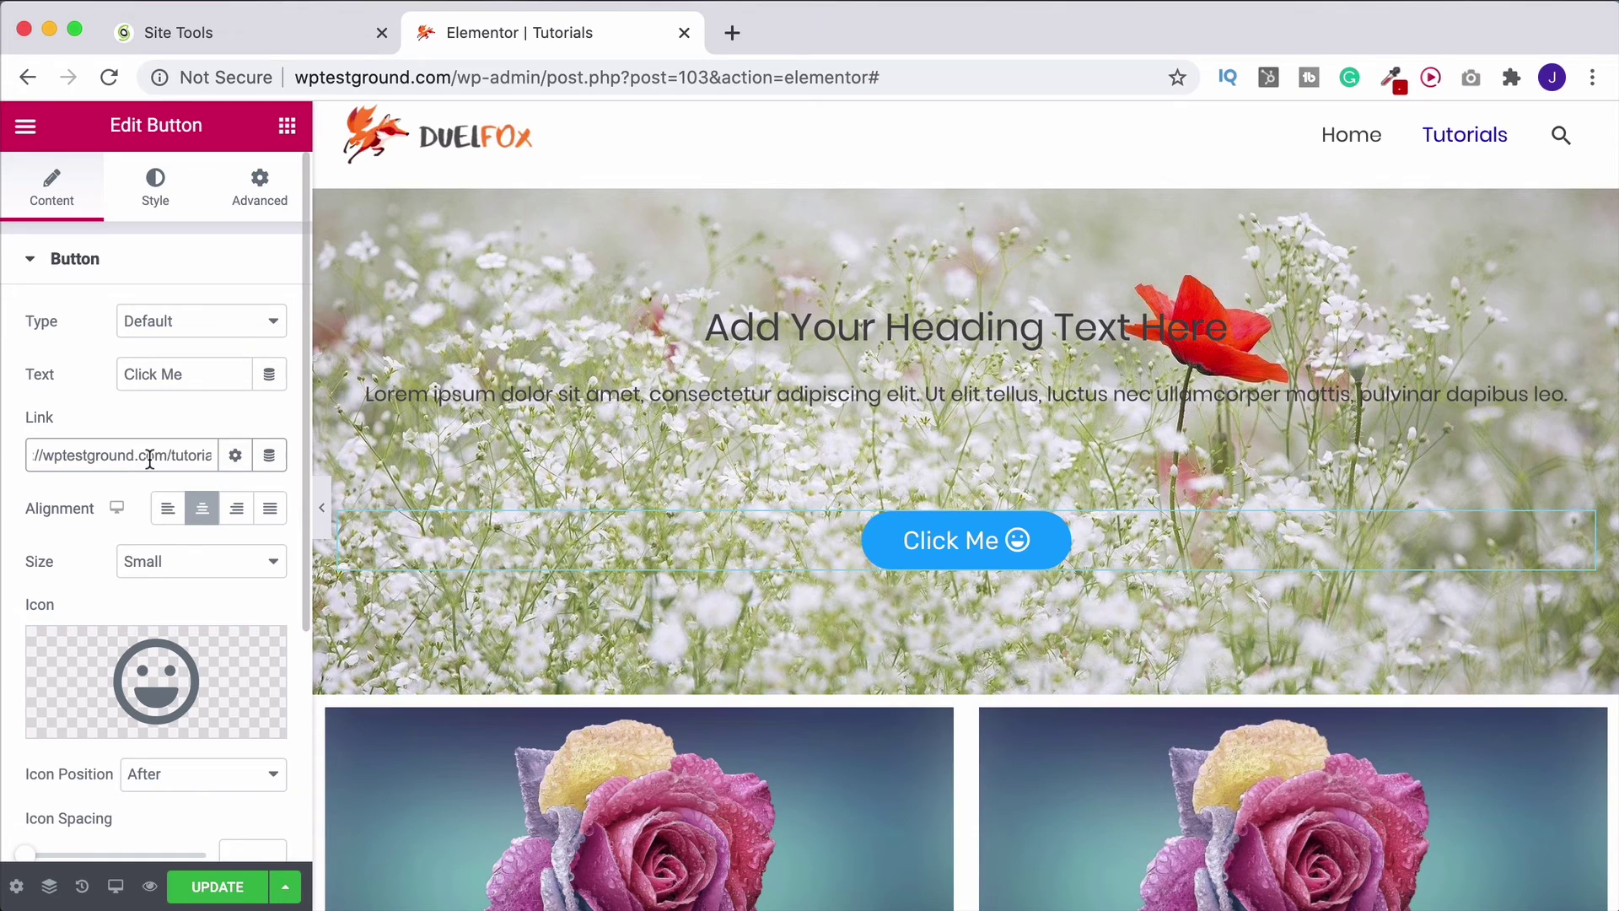
pyautogui.press('Right')
pyautogui.press('Right')
pyautogui.press('Right')
pyautogui.press('Right')
pyautogui.press('Right')
pyautogui.press('Right')
pyautogui.press('Right')
pyautogui.press('Right')
pyautogui.press('Right')
pyautogui.press('Right')
pyautogui.press('Right')
pyautogui.press('Right')
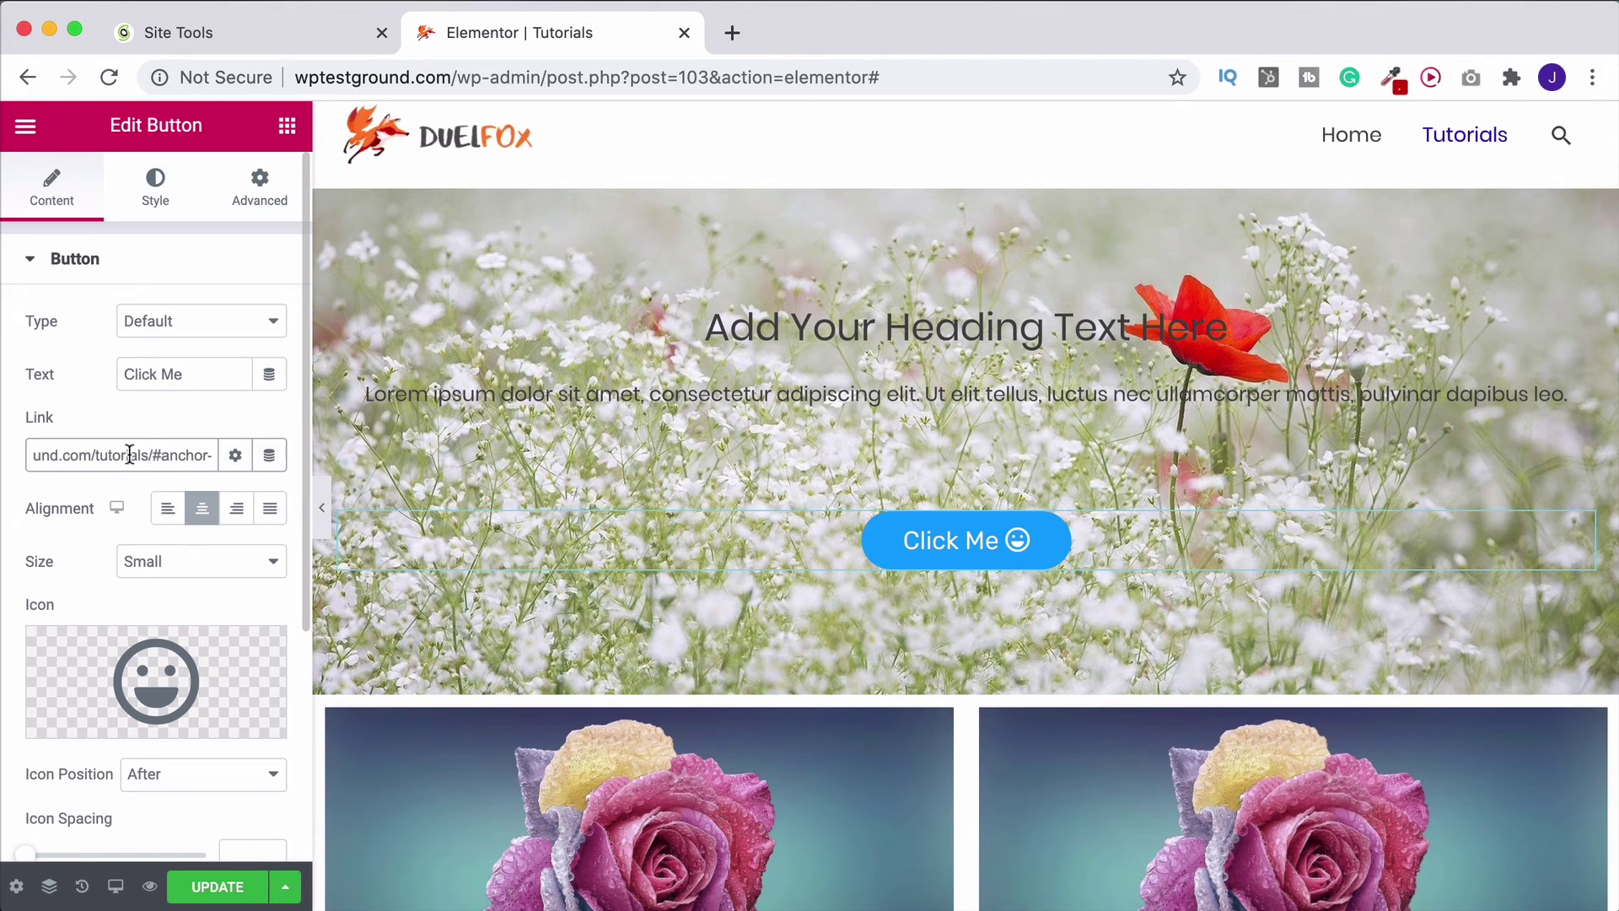
pyautogui.press('Right')
pyautogui.press('Right')
pyautogui.press('Right')
pyautogui.press('Right')
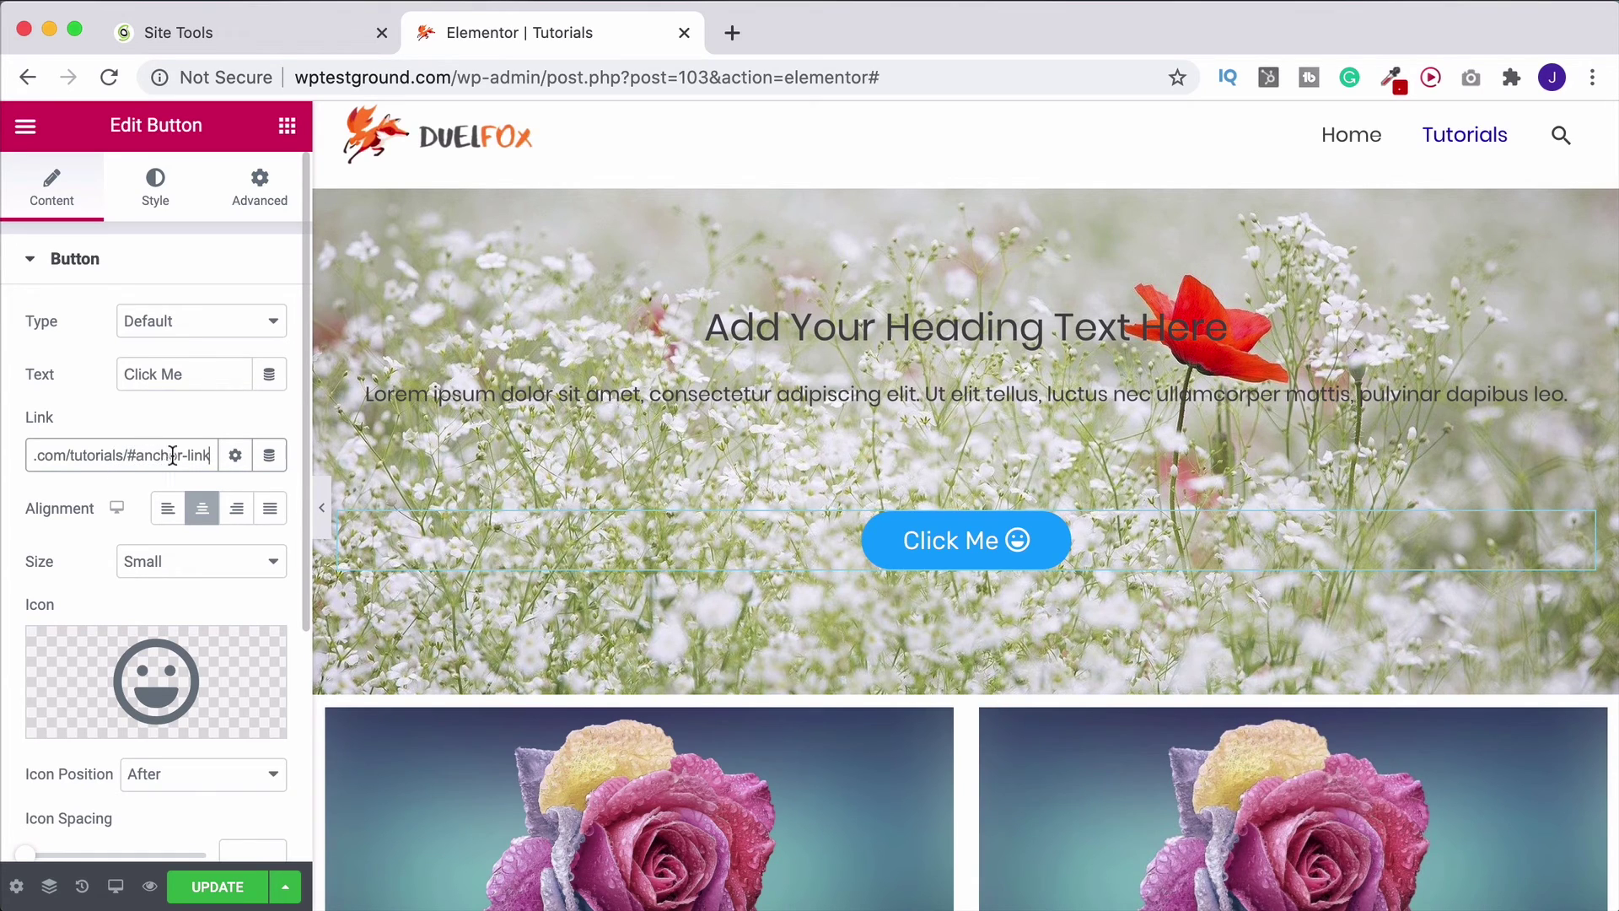
pyautogui.scroll(-1, 204, 455)
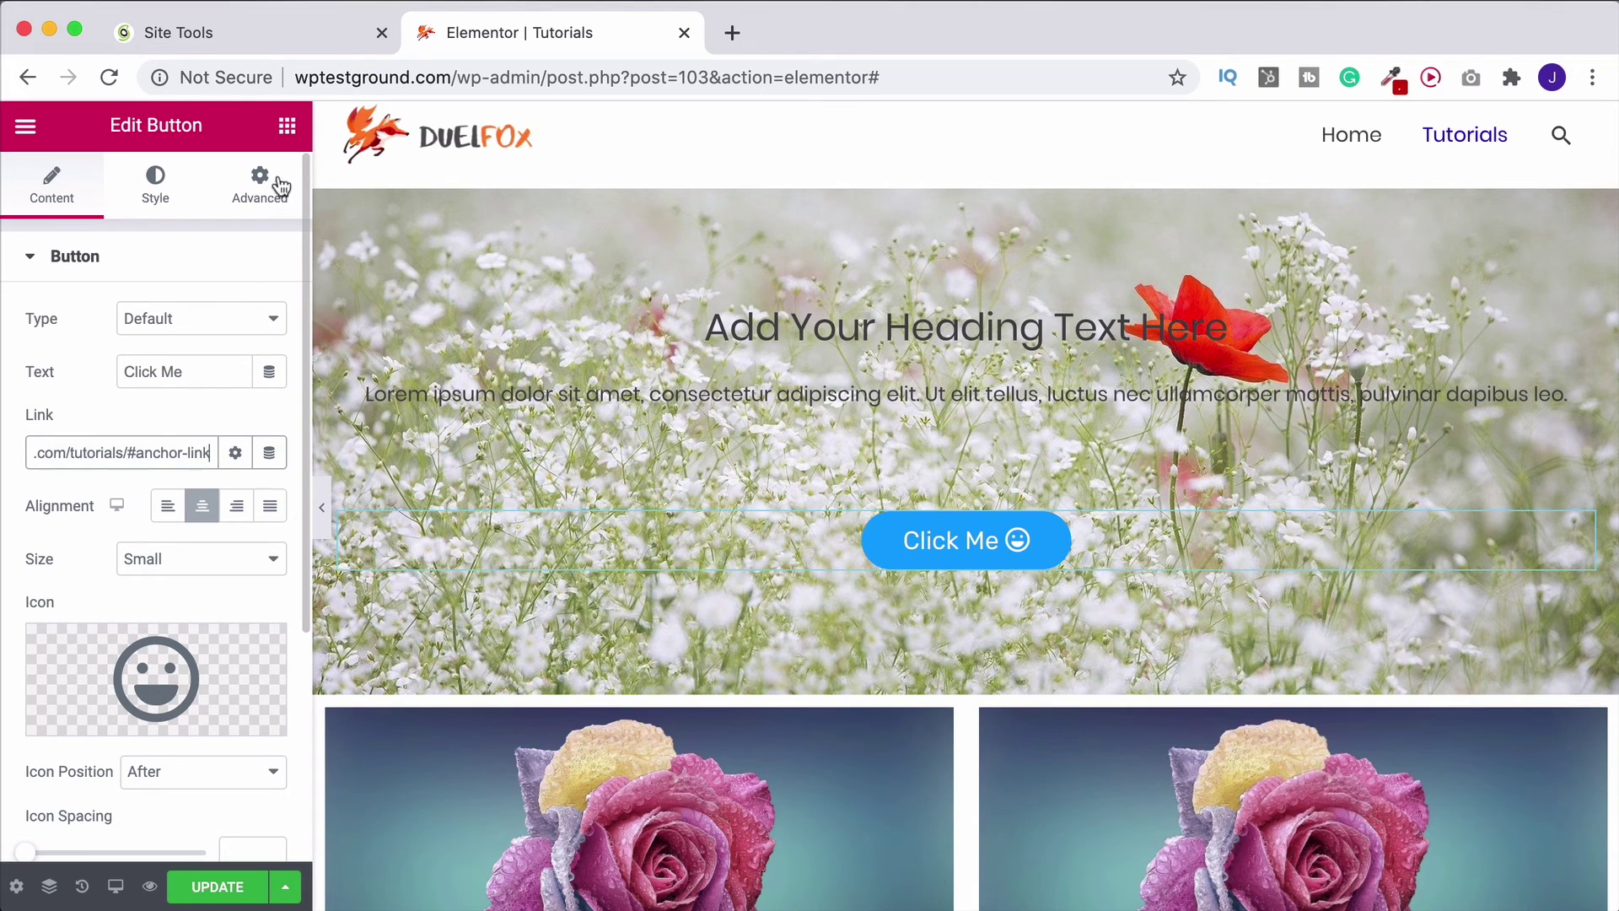
pyautogui.click(285, 131)
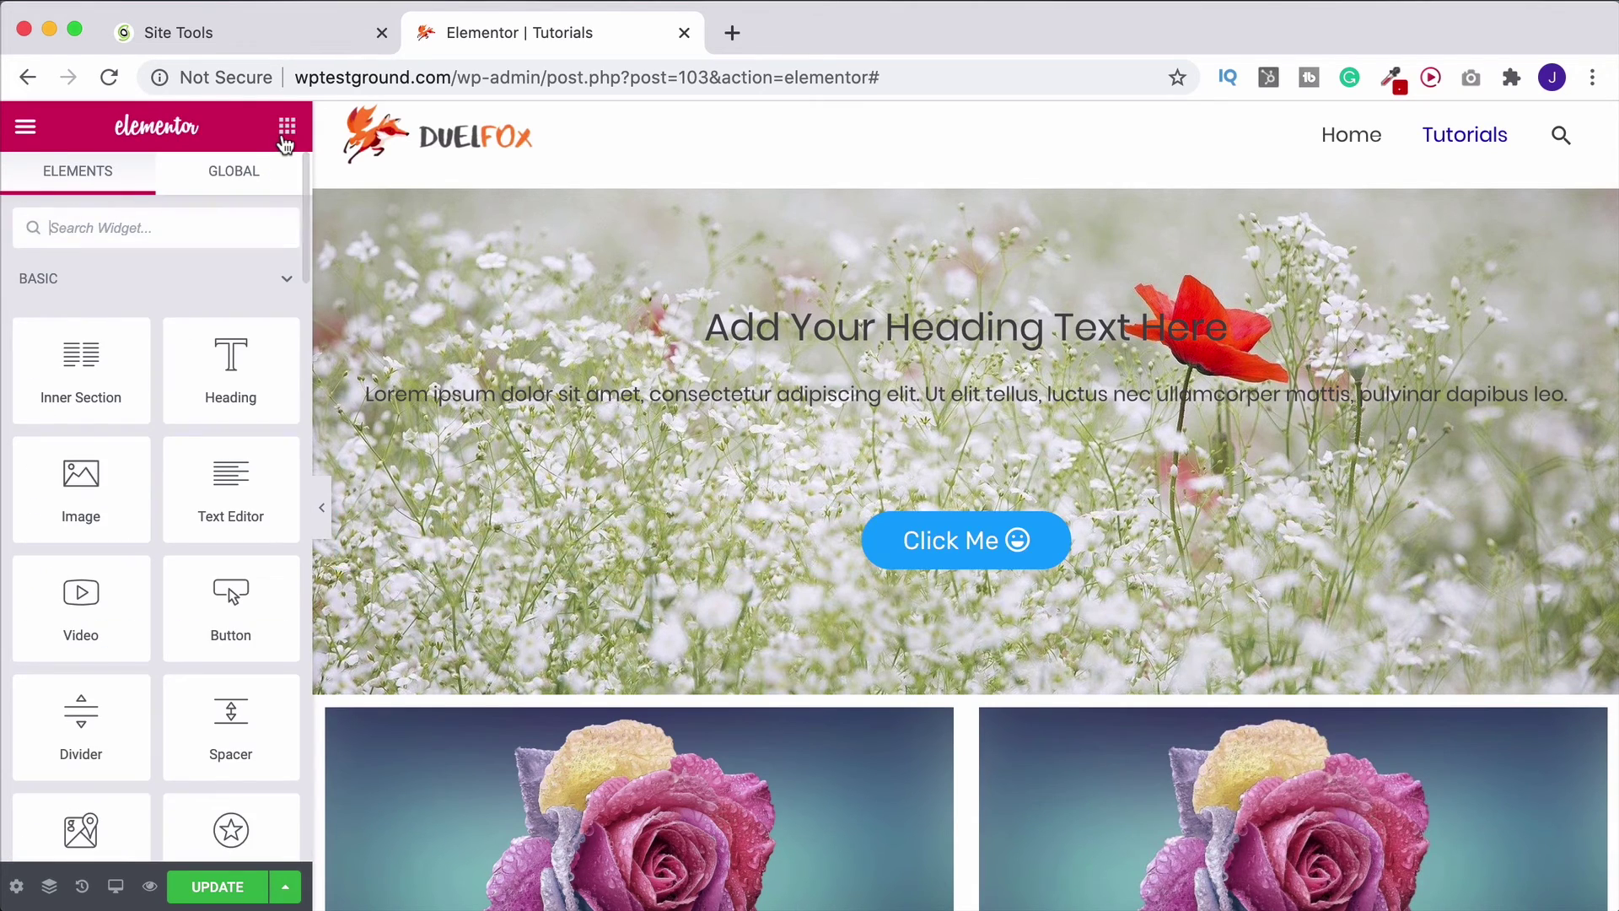
# Step: Reopen the Click Me button's settings and check the anchor part of its link against the section it targets
pyautogui.click(1010, 550)
pyautogui.scroll(-7, 1009, 553)
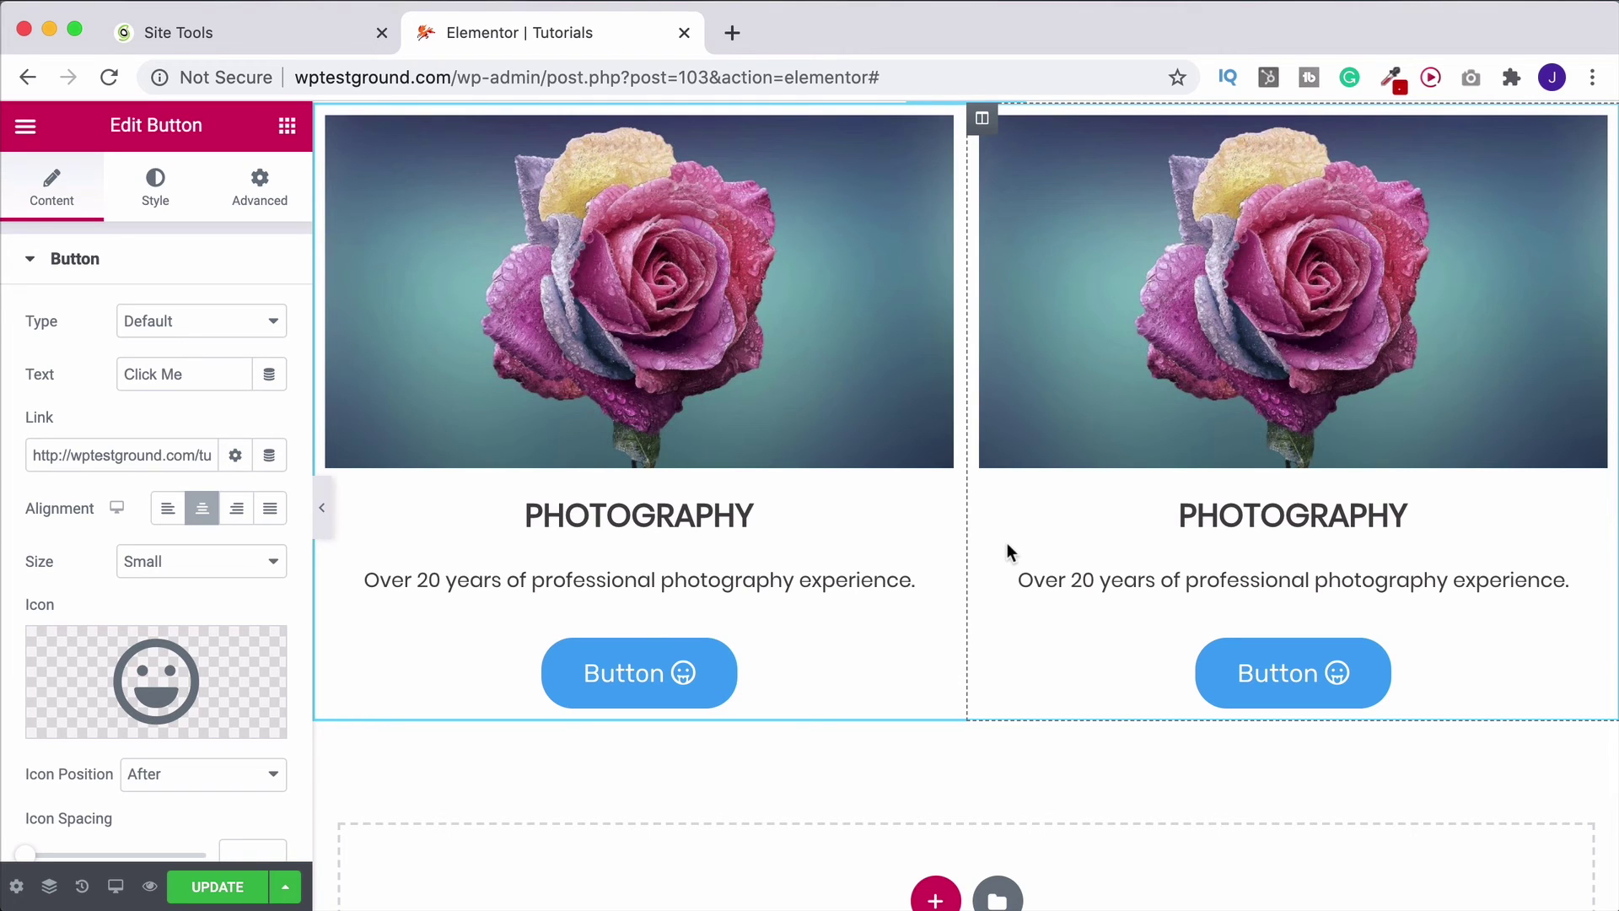
pyautogui.scroll(12, 1009, 548)
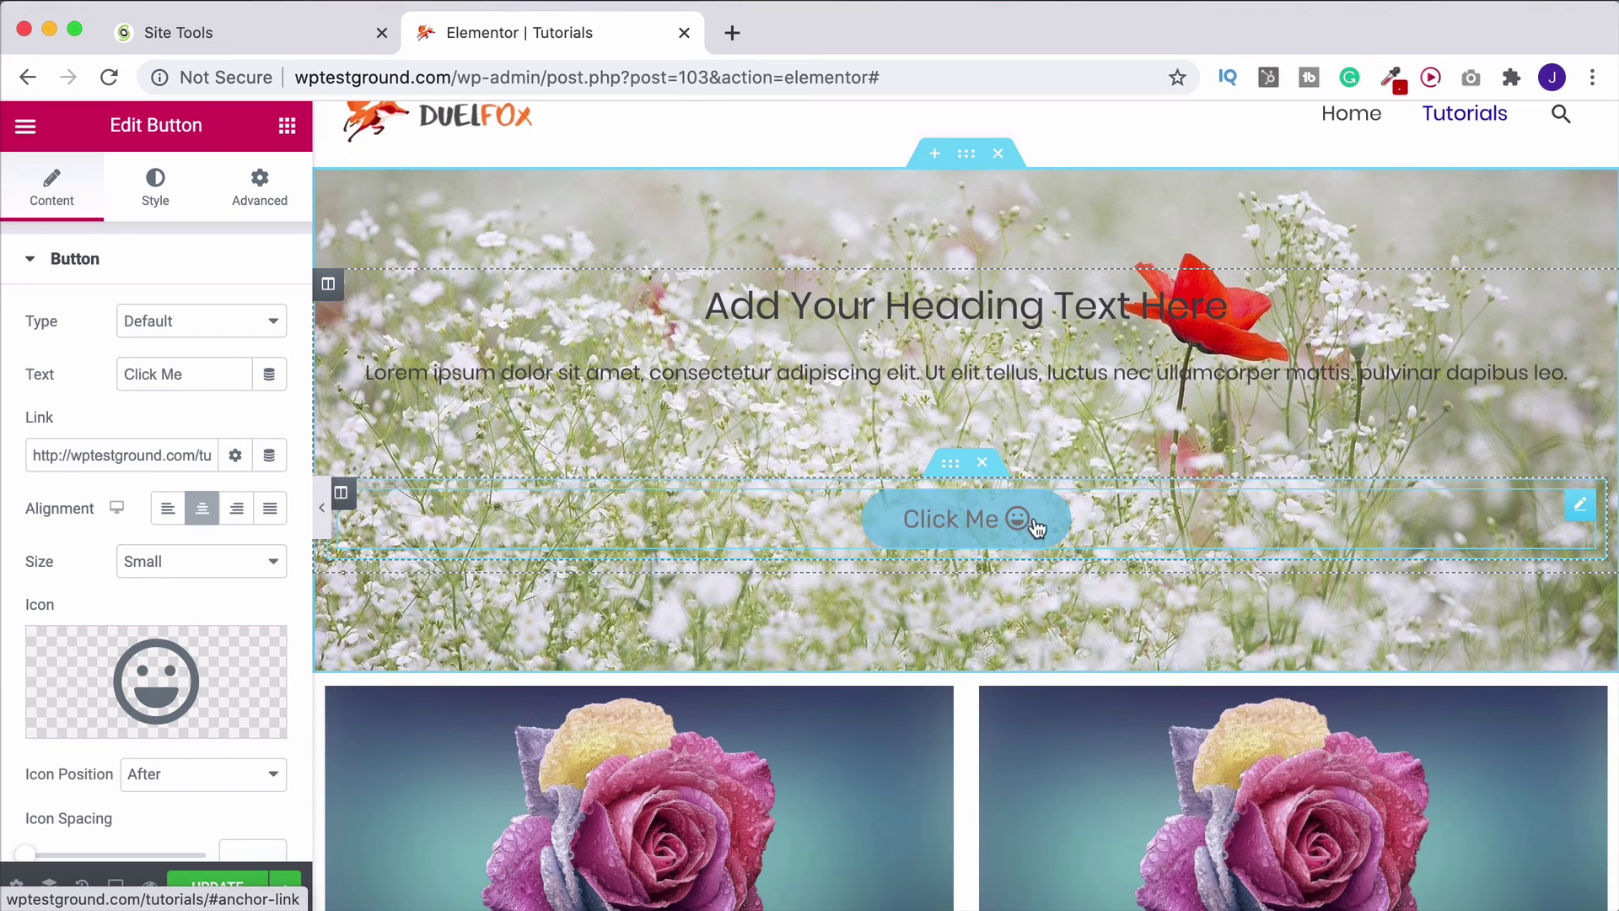
pyautogui.scroll(-1, 1021, 518)
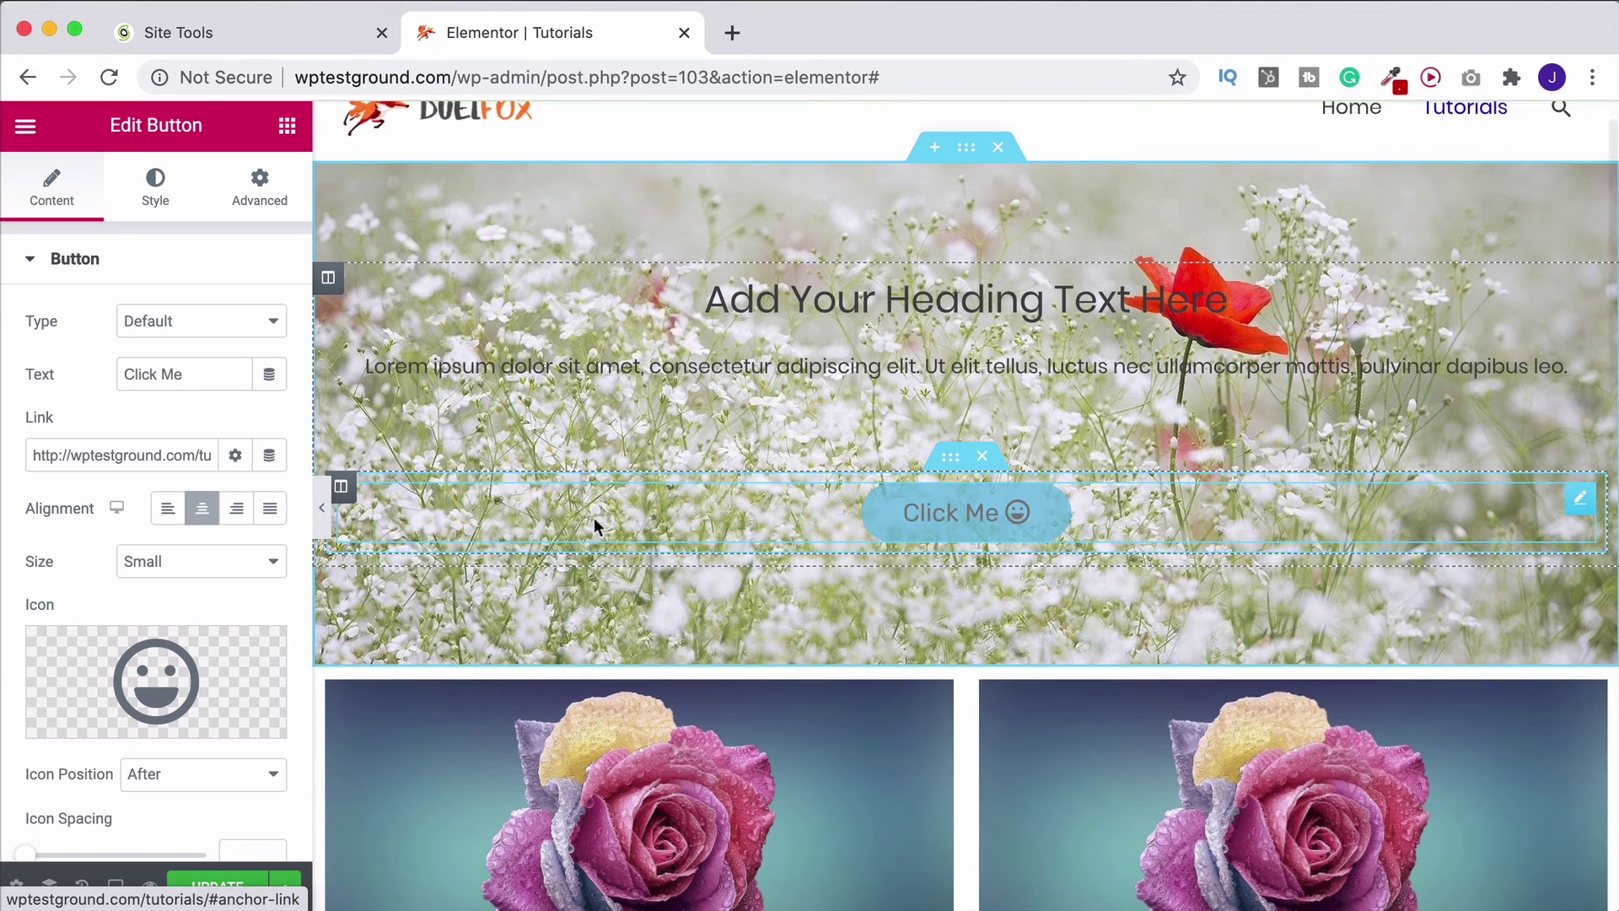
pyautogui.click(181, 458)
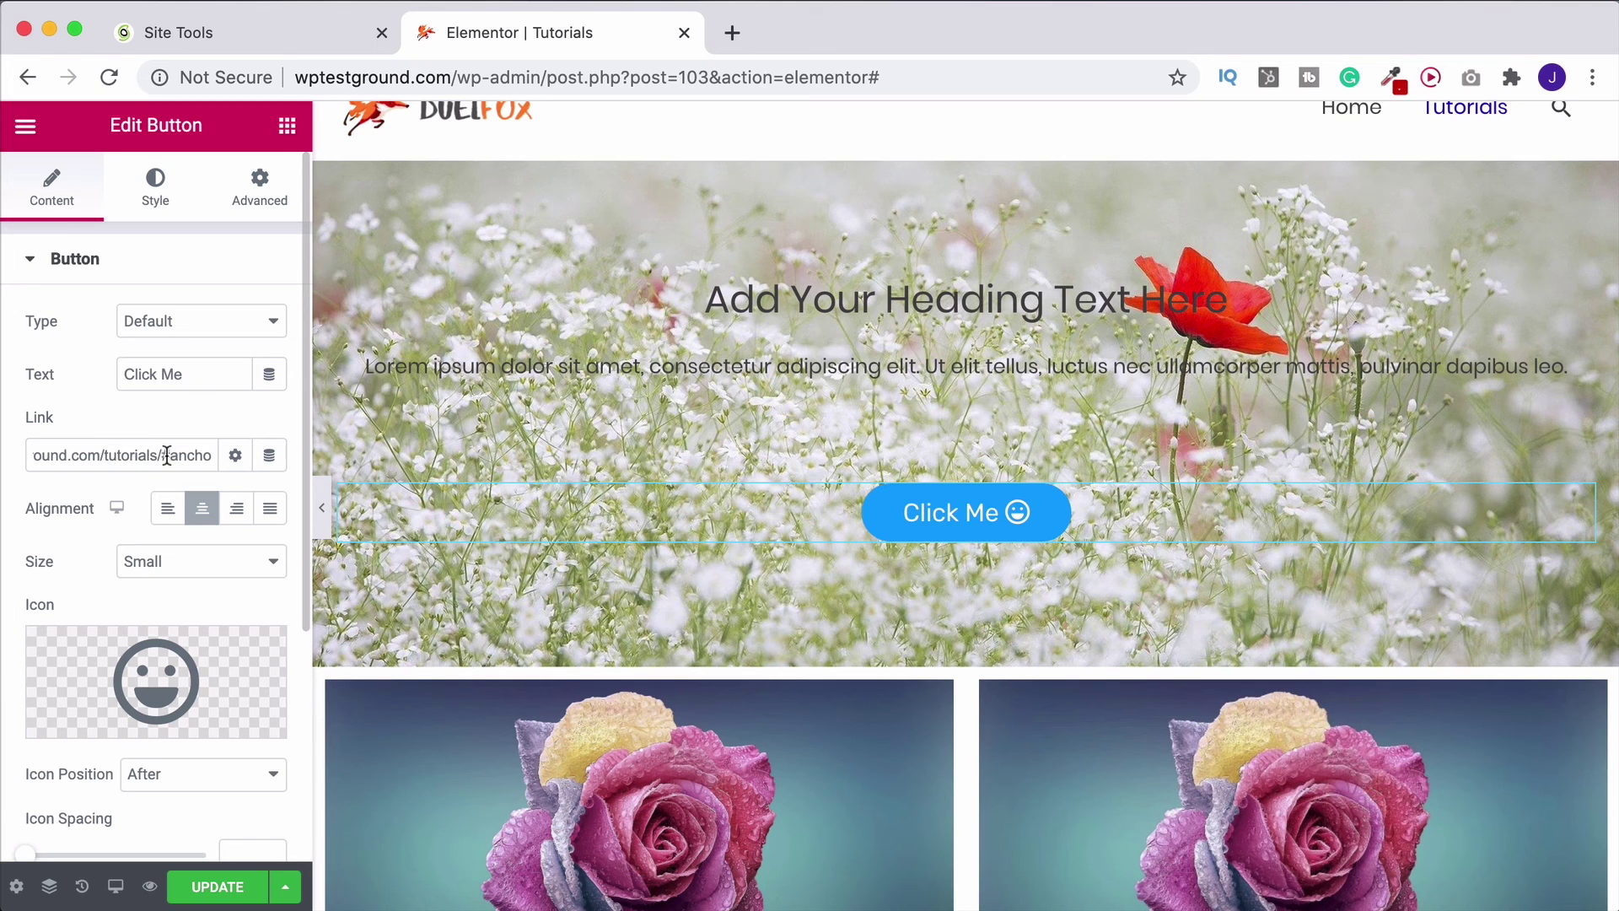
# Step: Check the CSS ID in the lower photography section's advanced settings and compare the section's position with the Click Me button
pyautogui.scroll(-5, 695, 396)
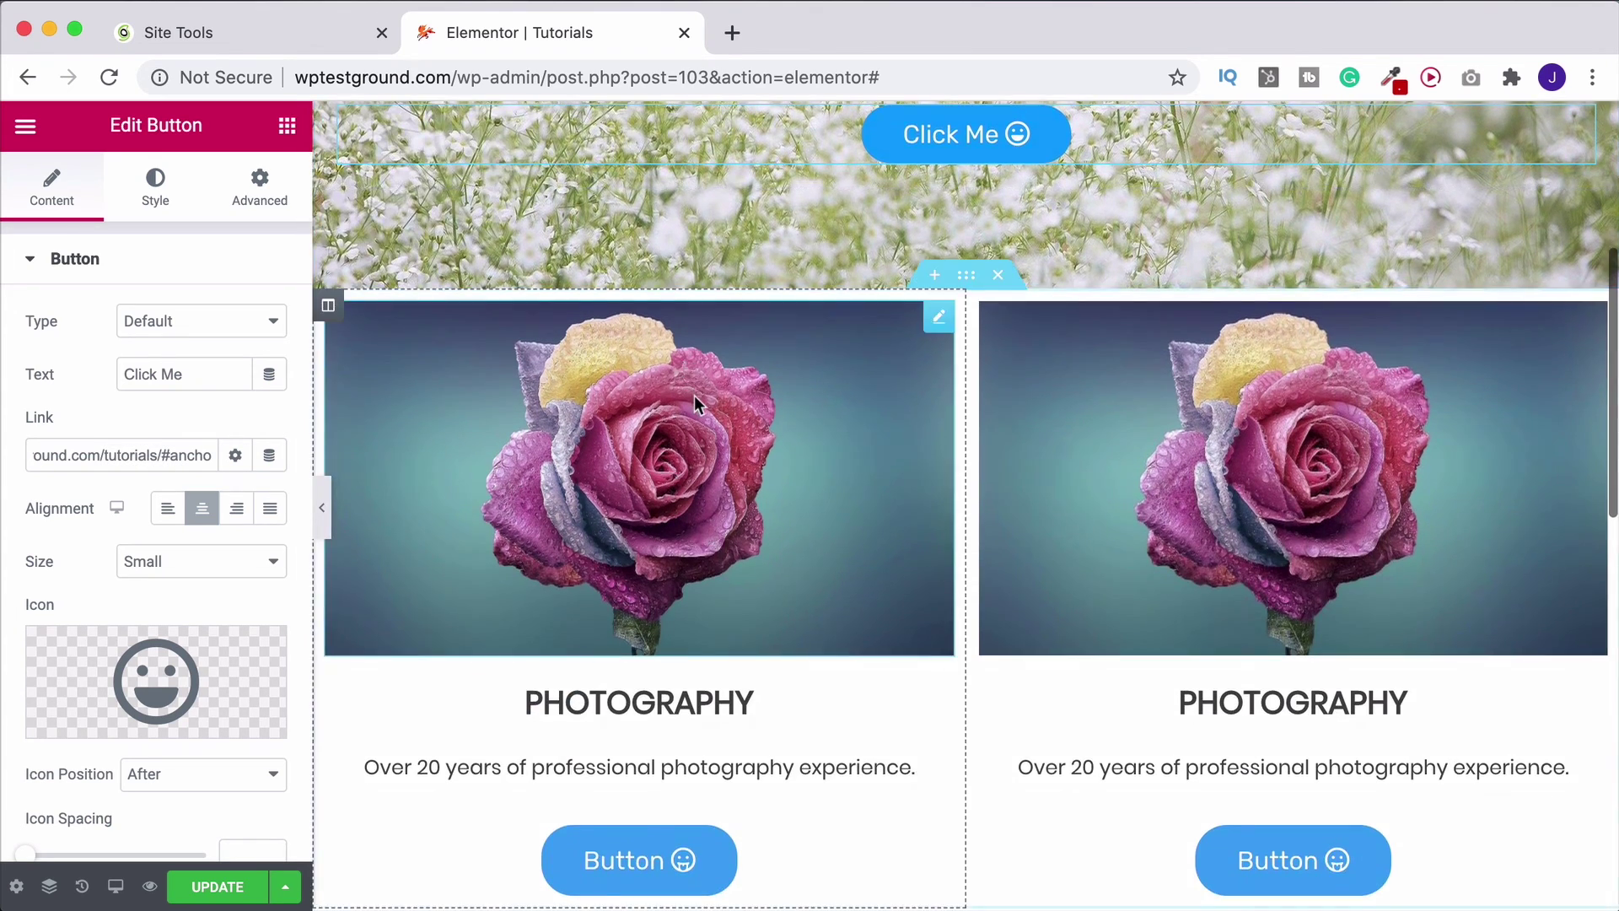
pyautogui.scroll(-8, 695, 396)
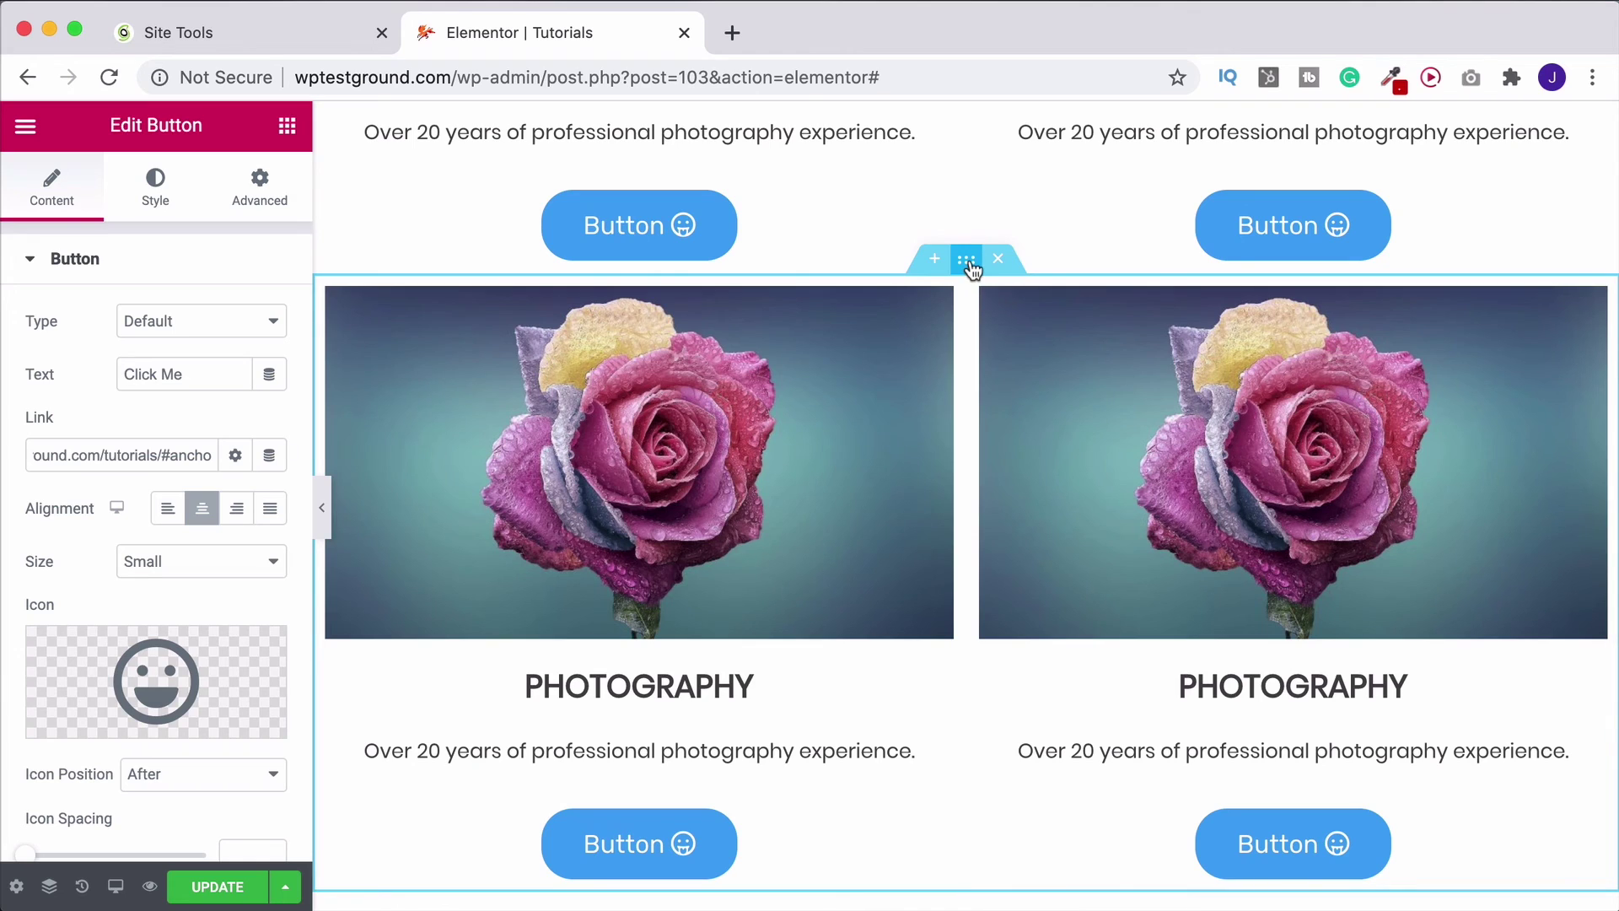
pyautogui.click(966, 260)
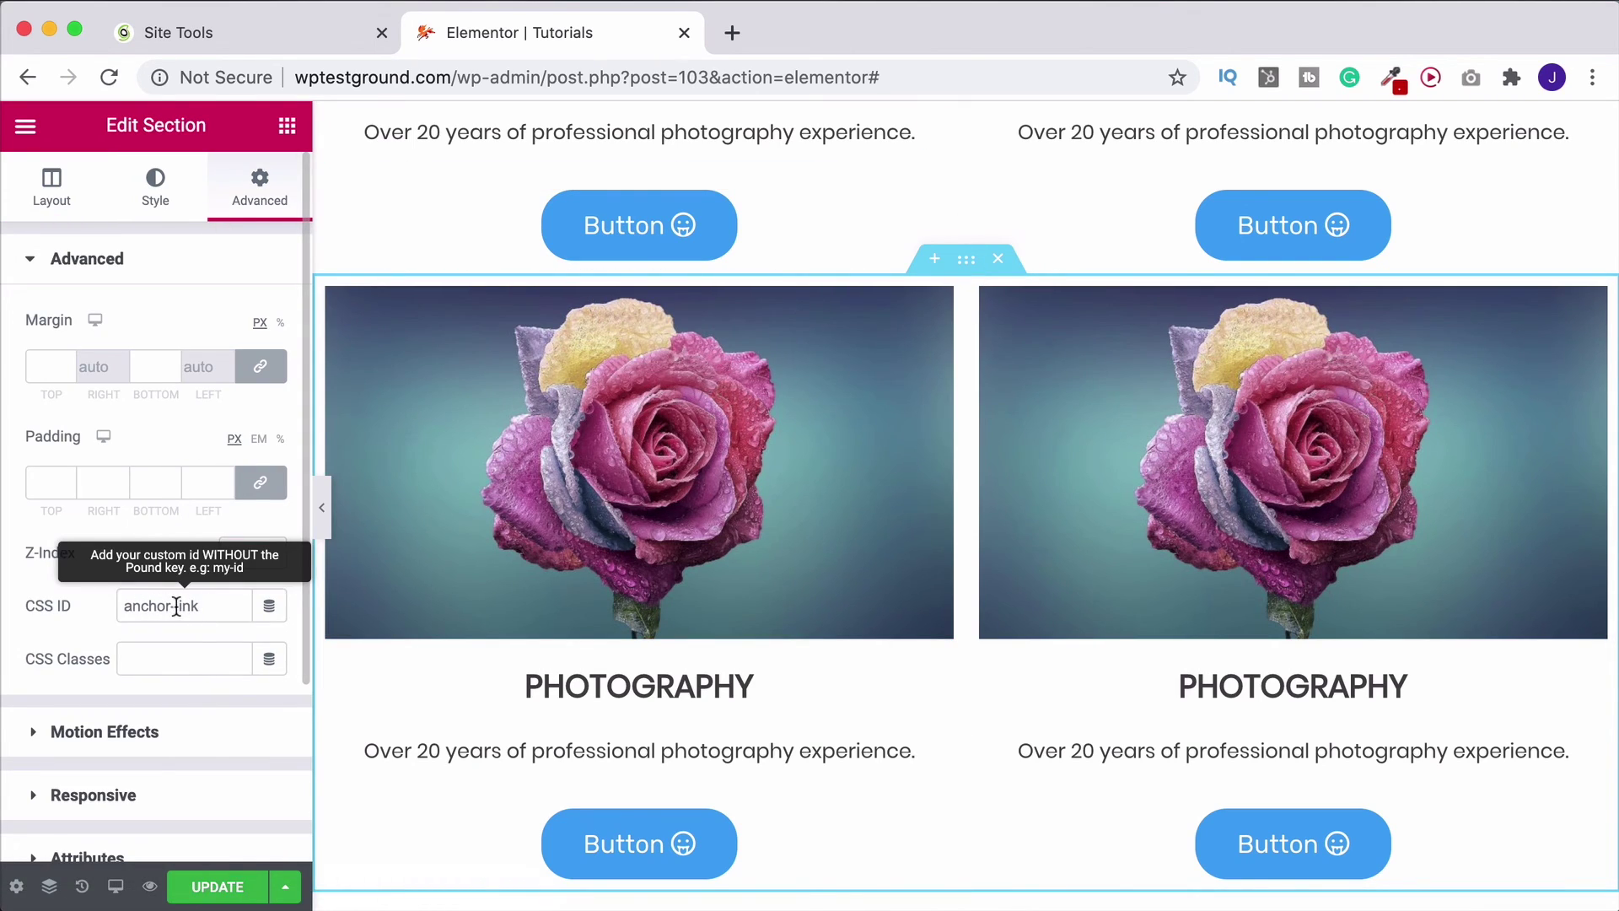
pyautogui.scroll(12, 635, 500)
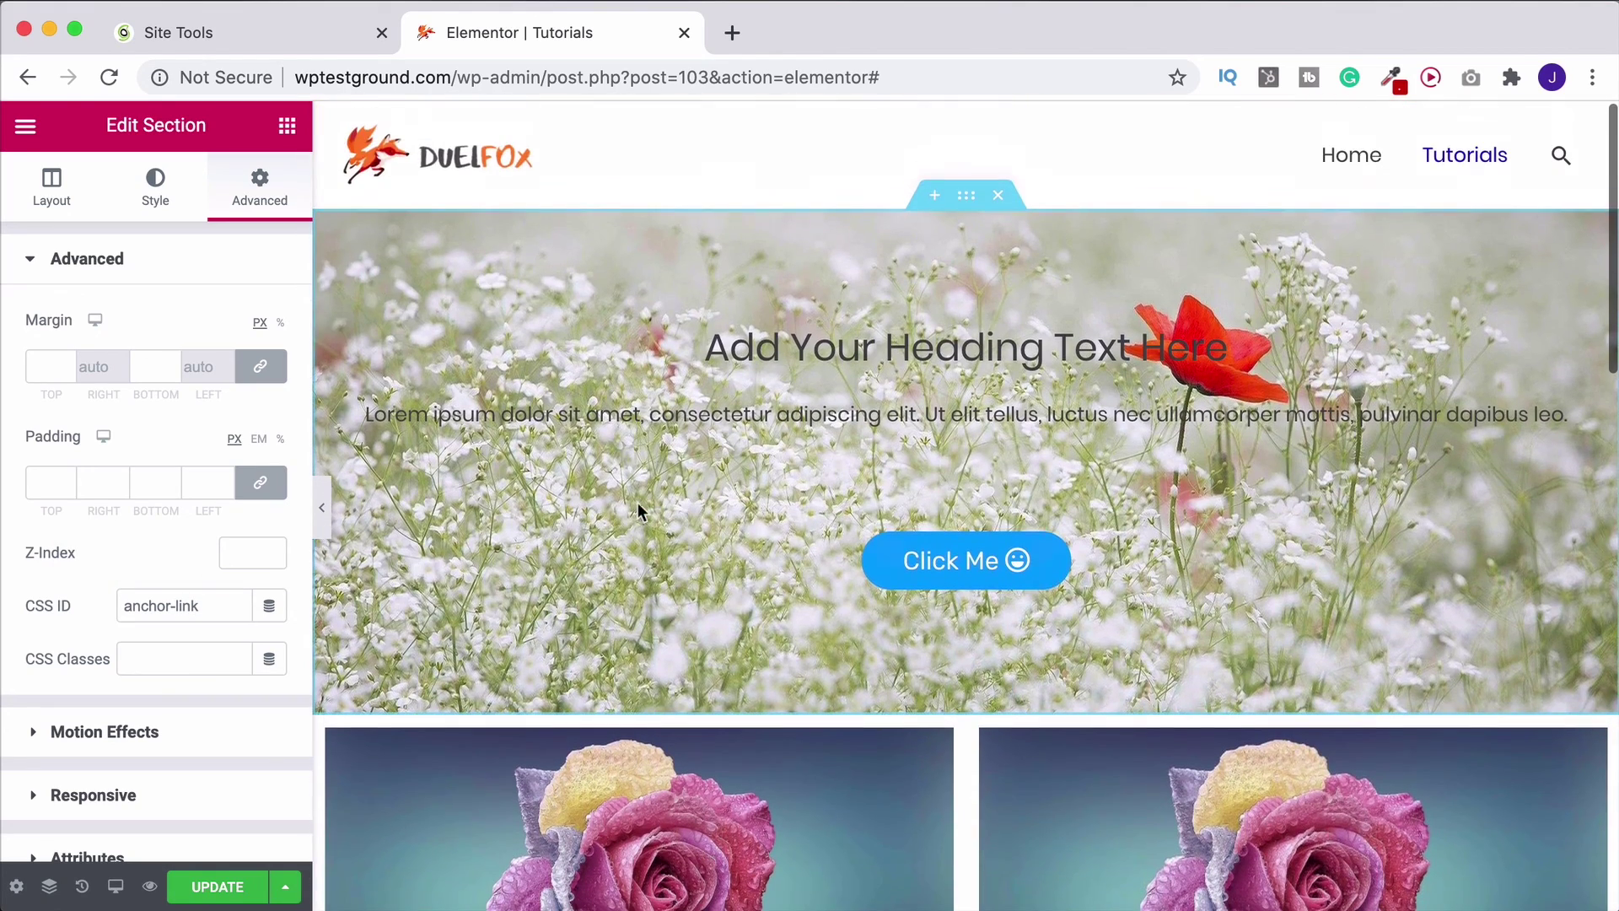
pyautogui.scroll(-10, 951, 562)
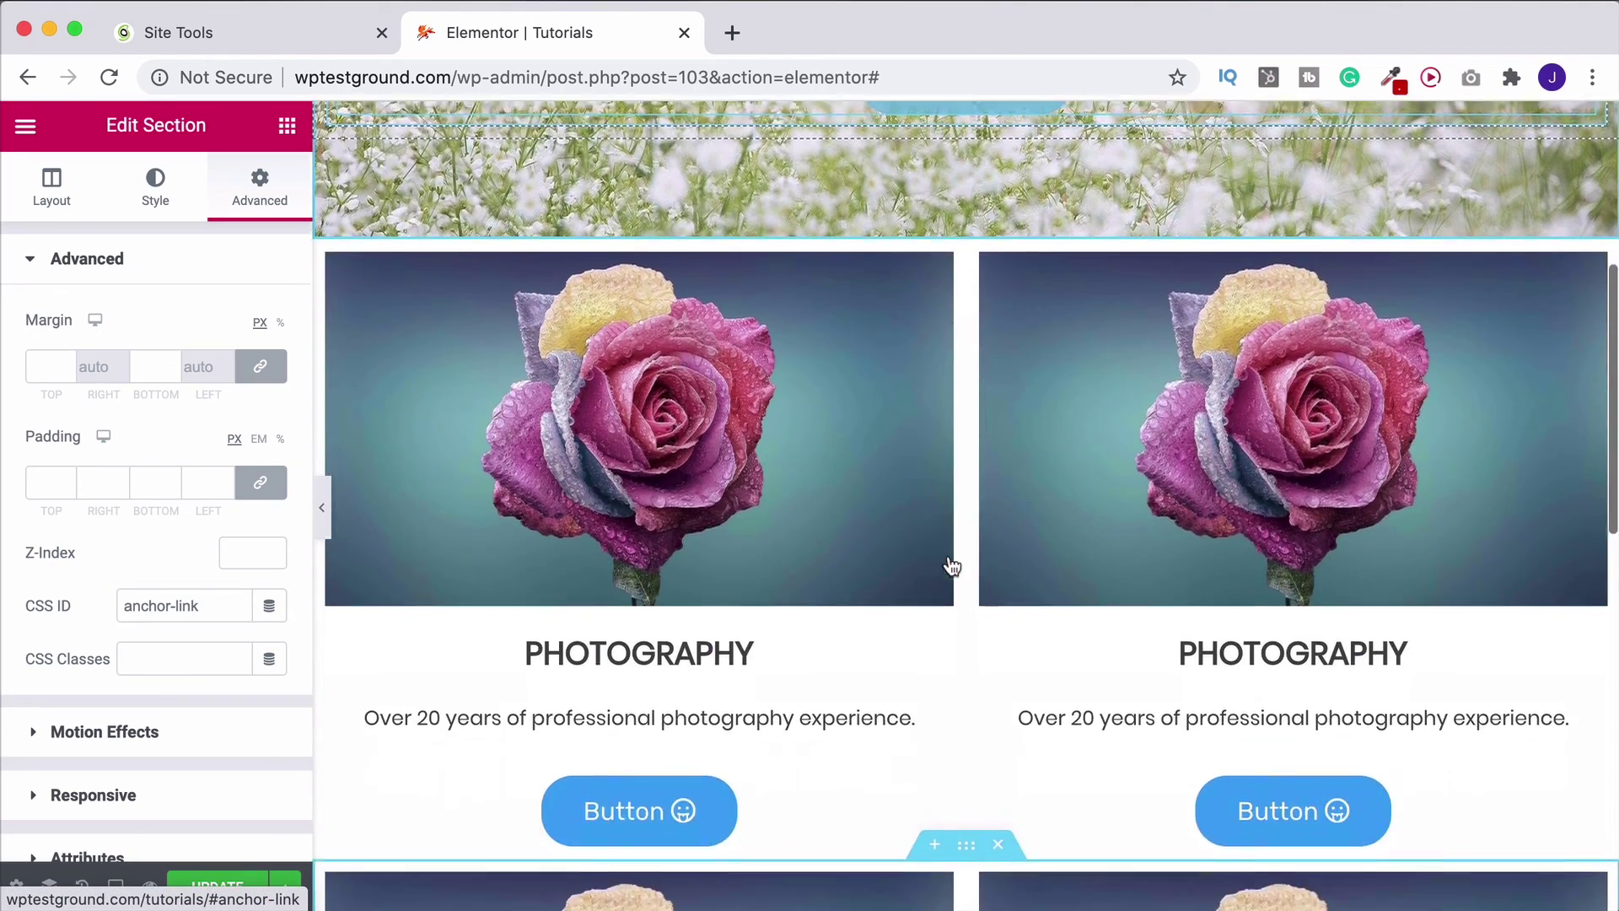
pyautogui.scroll(10, 949, 555)
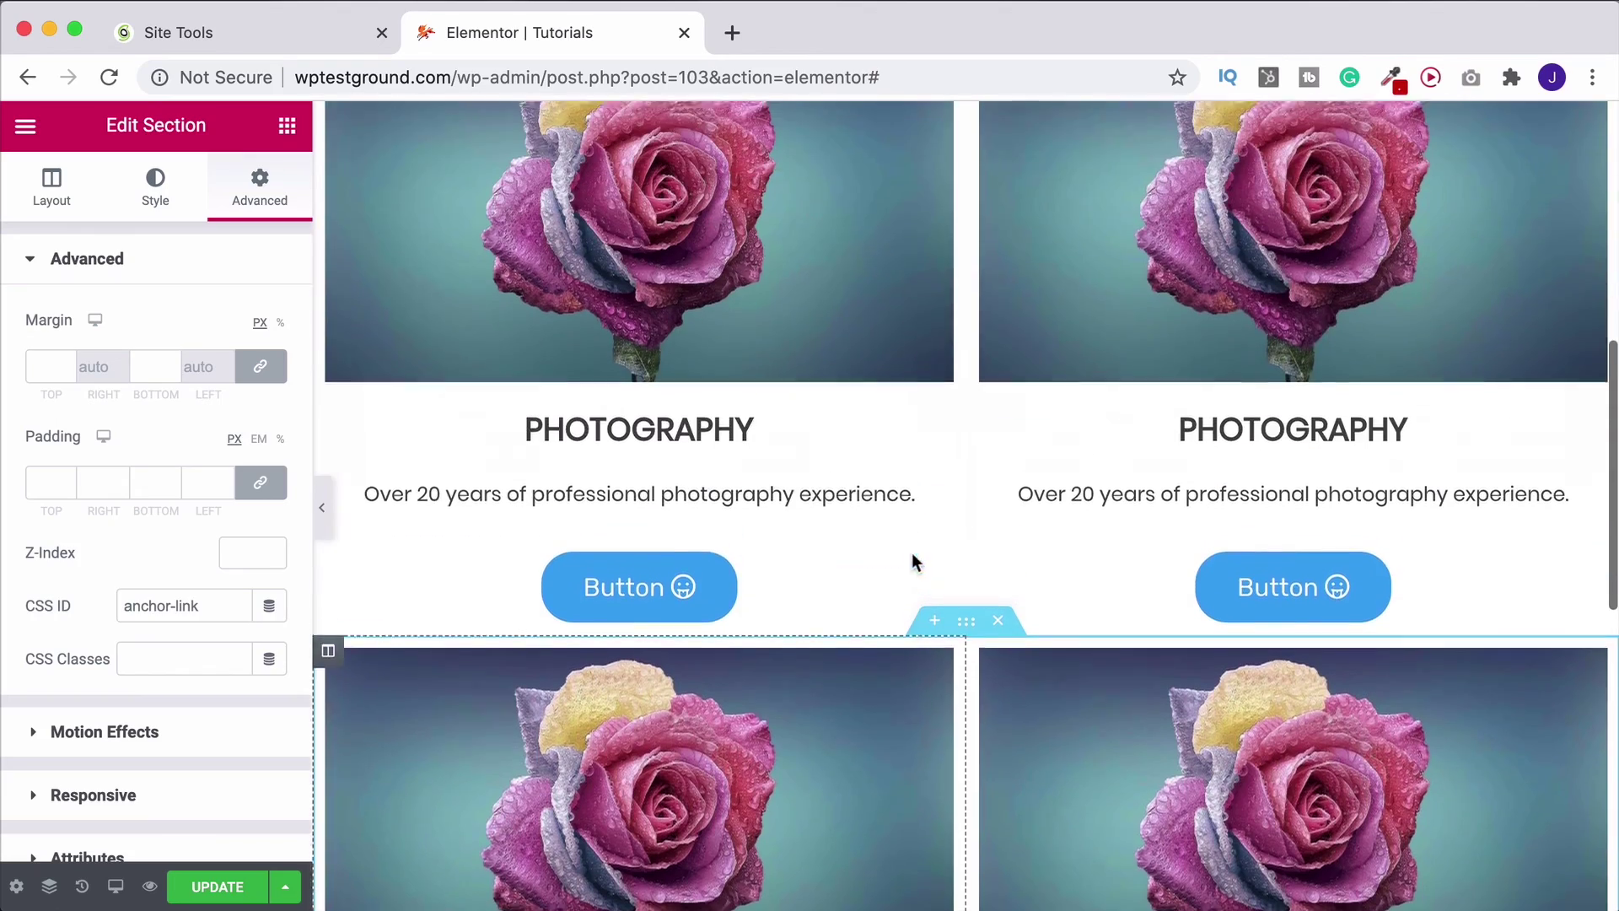
pyautogui.scroll(3, 915, 561)
pyautogui.scroll(-10, 915, 561)
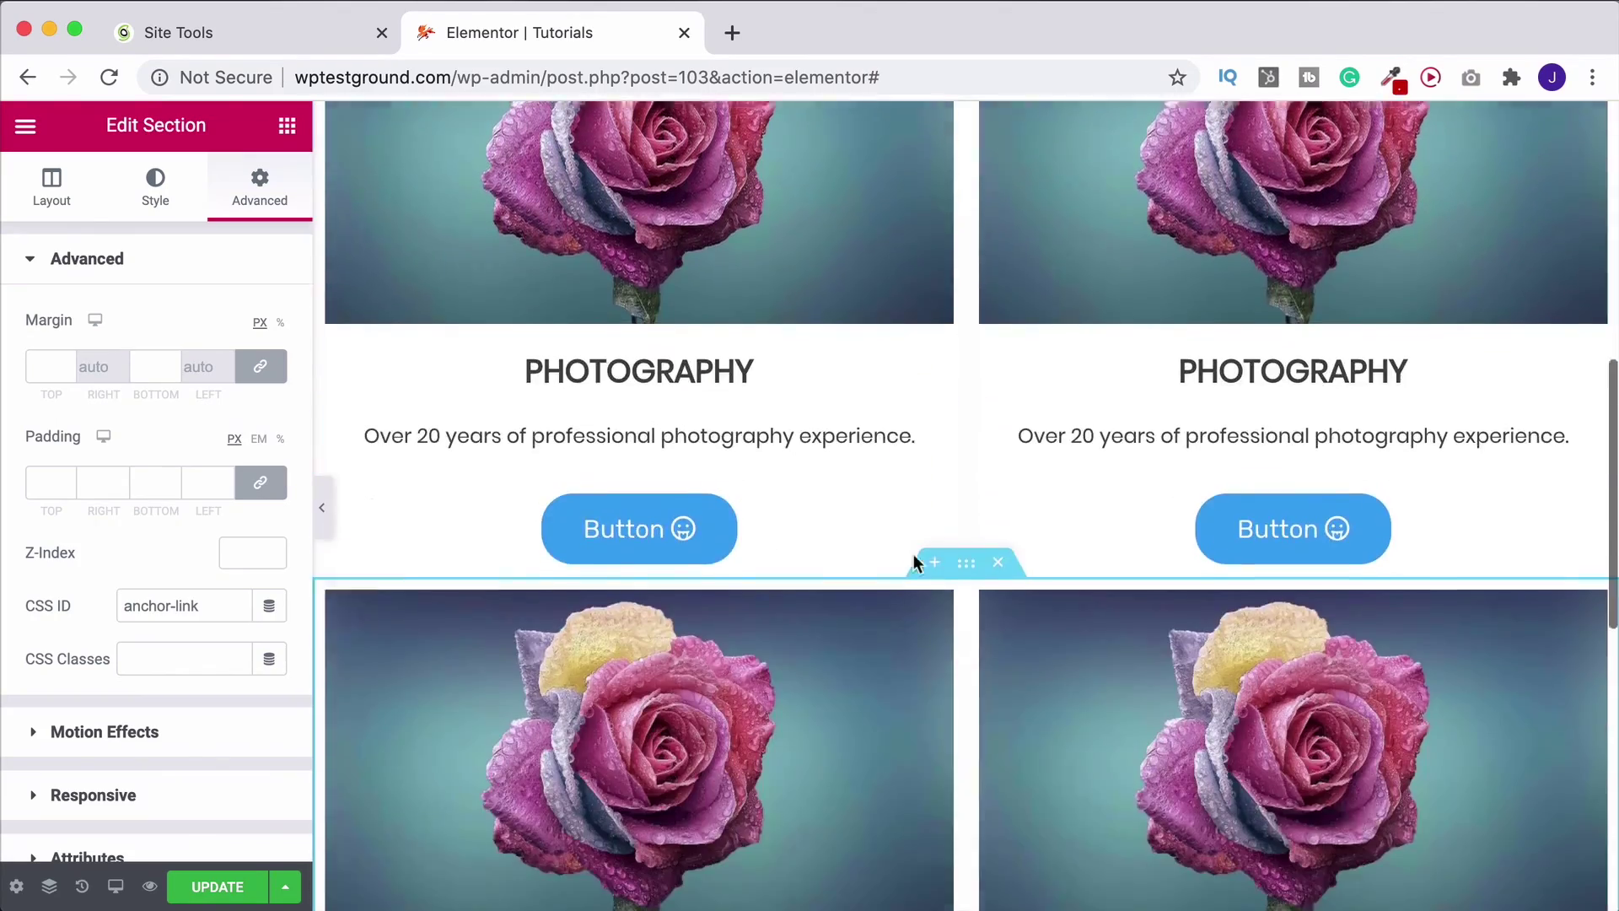
pyautogui.scroll(10, 915, 559)
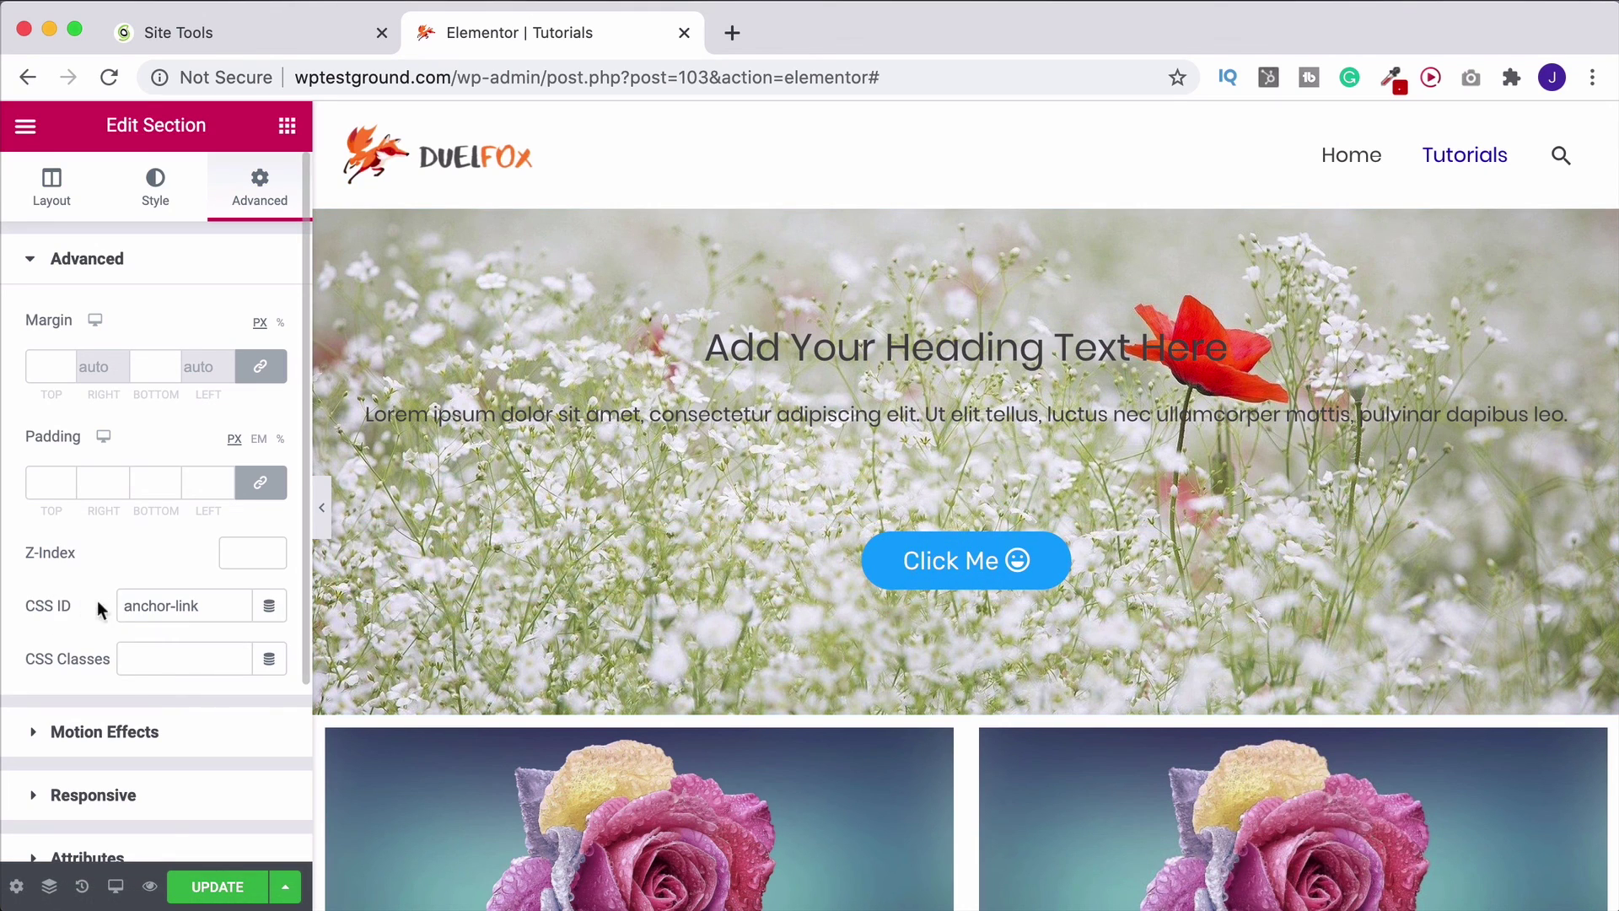
pyautogui.click(287, 126)
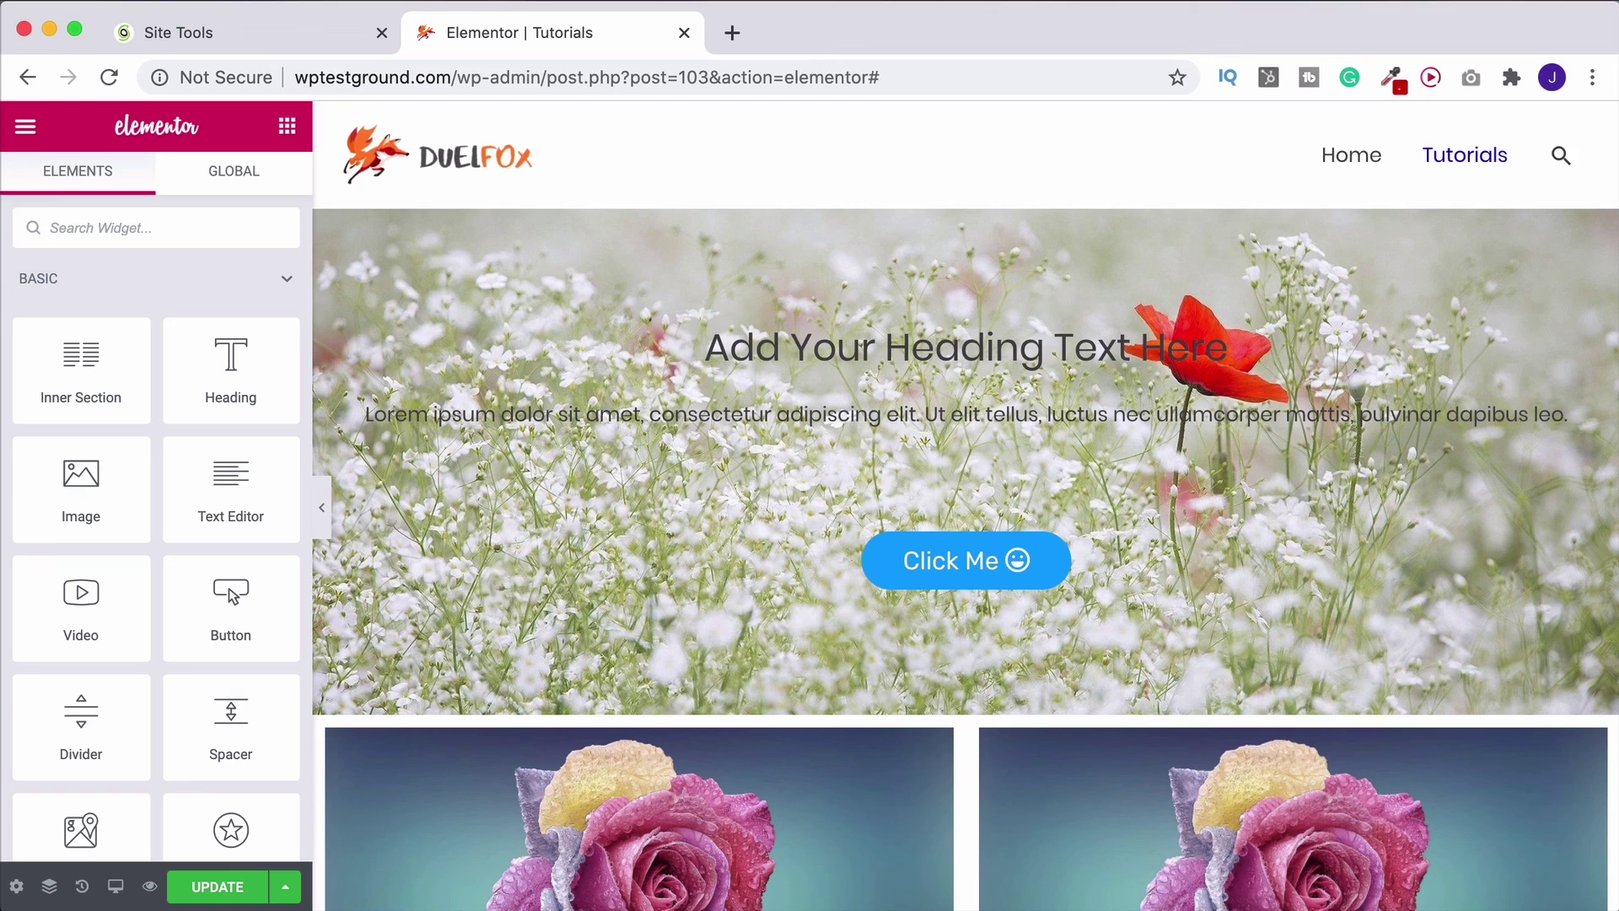